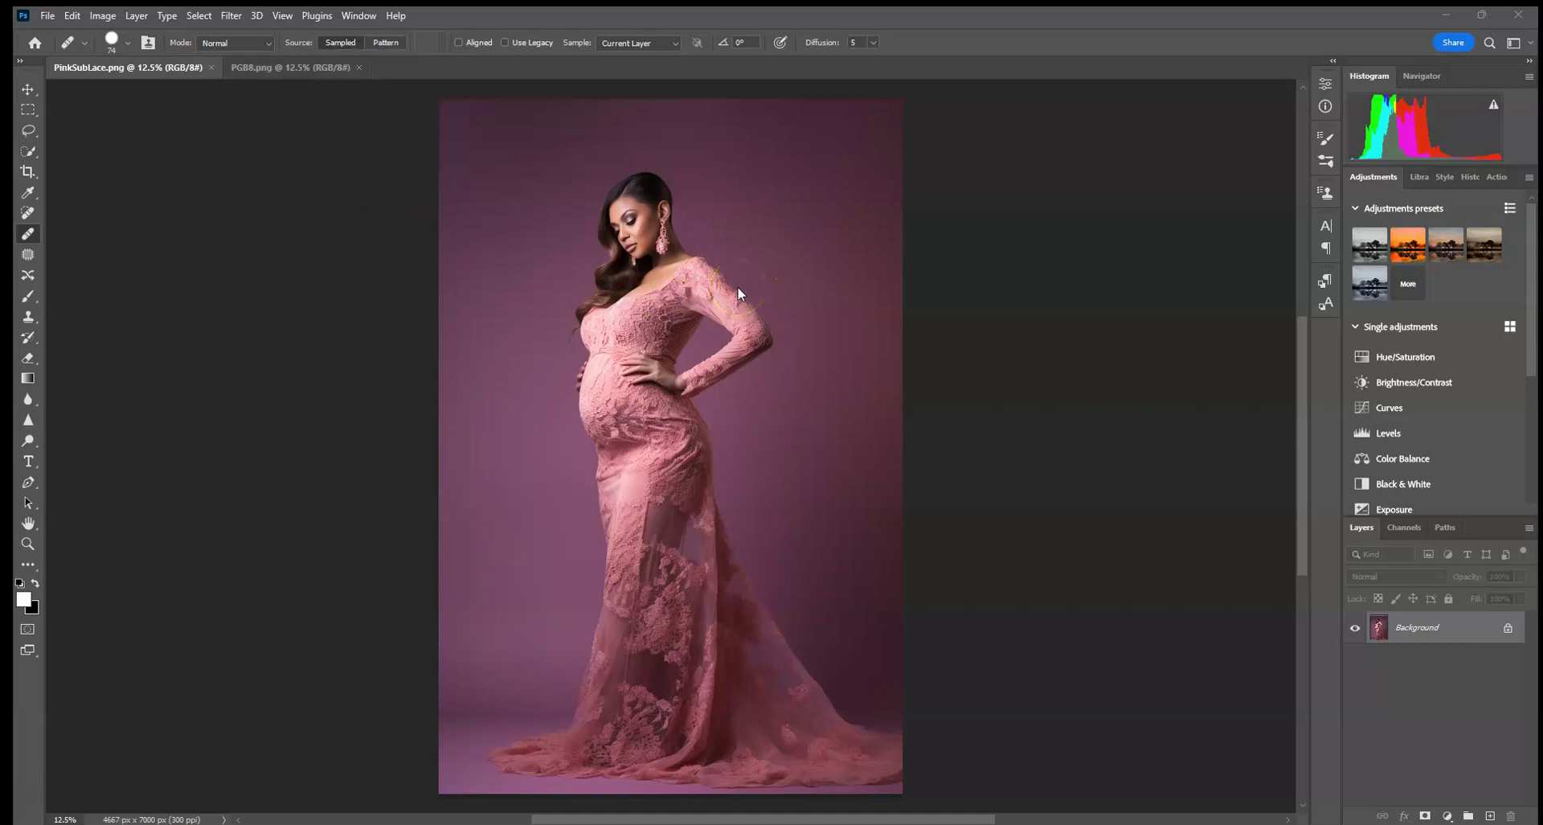
Auto-select the pregnant model with Select Subject and zoom in to check the edges
click(294, 68)
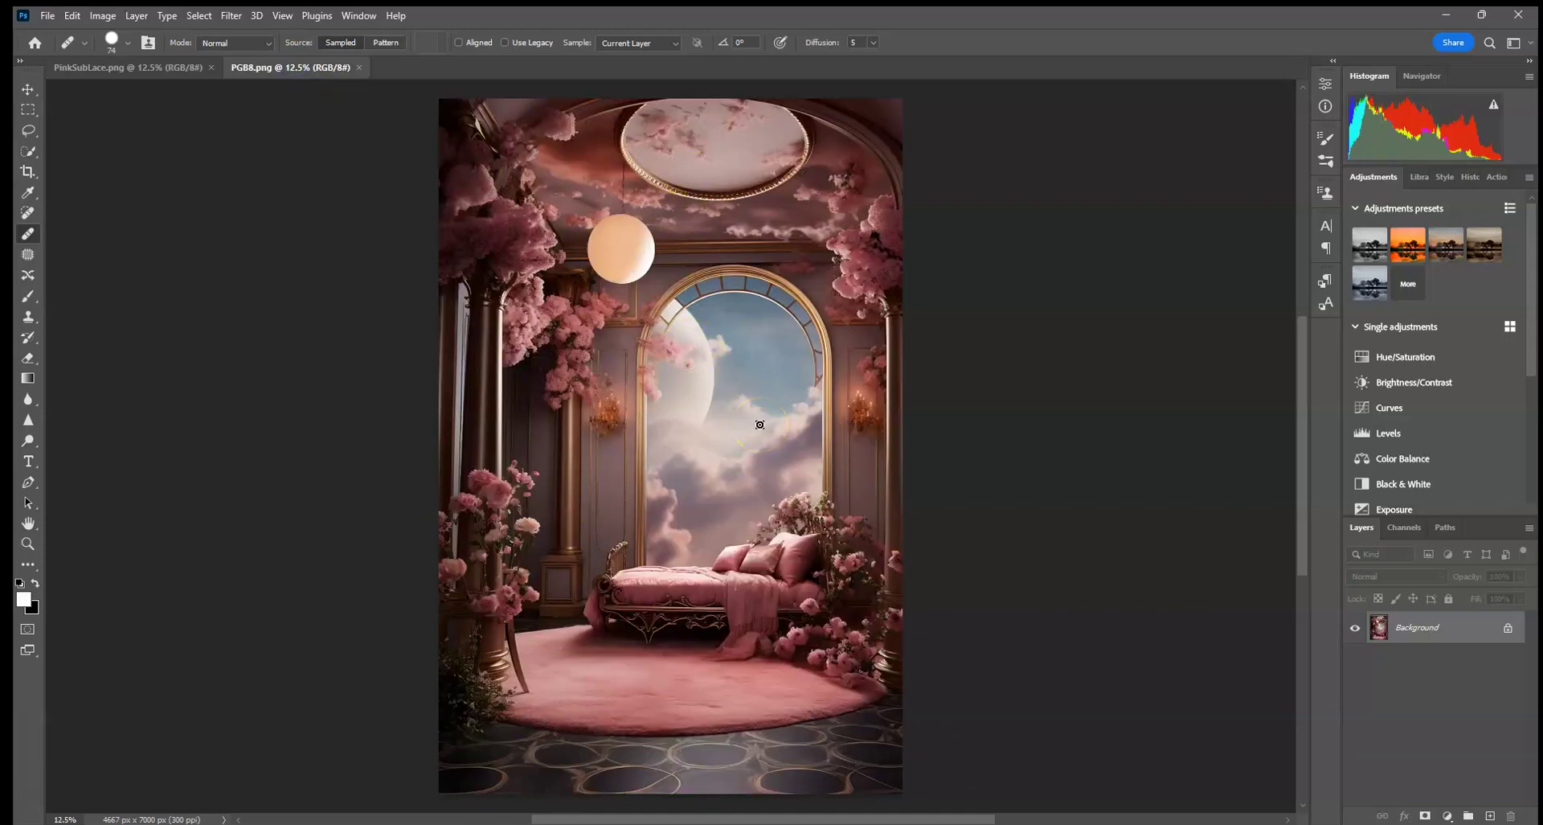
click(119, 66)
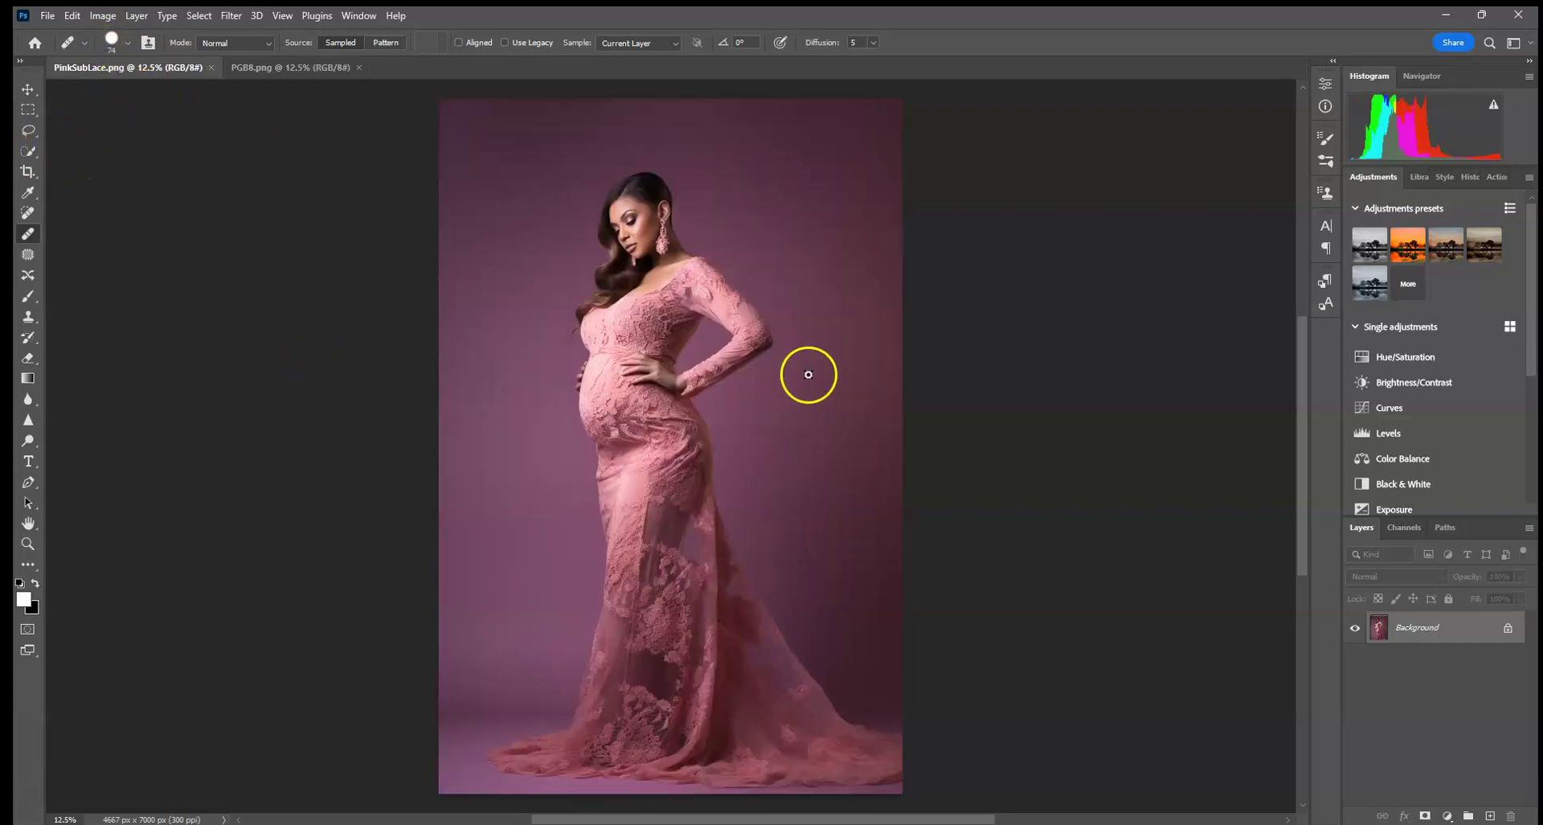
click(25, 151)
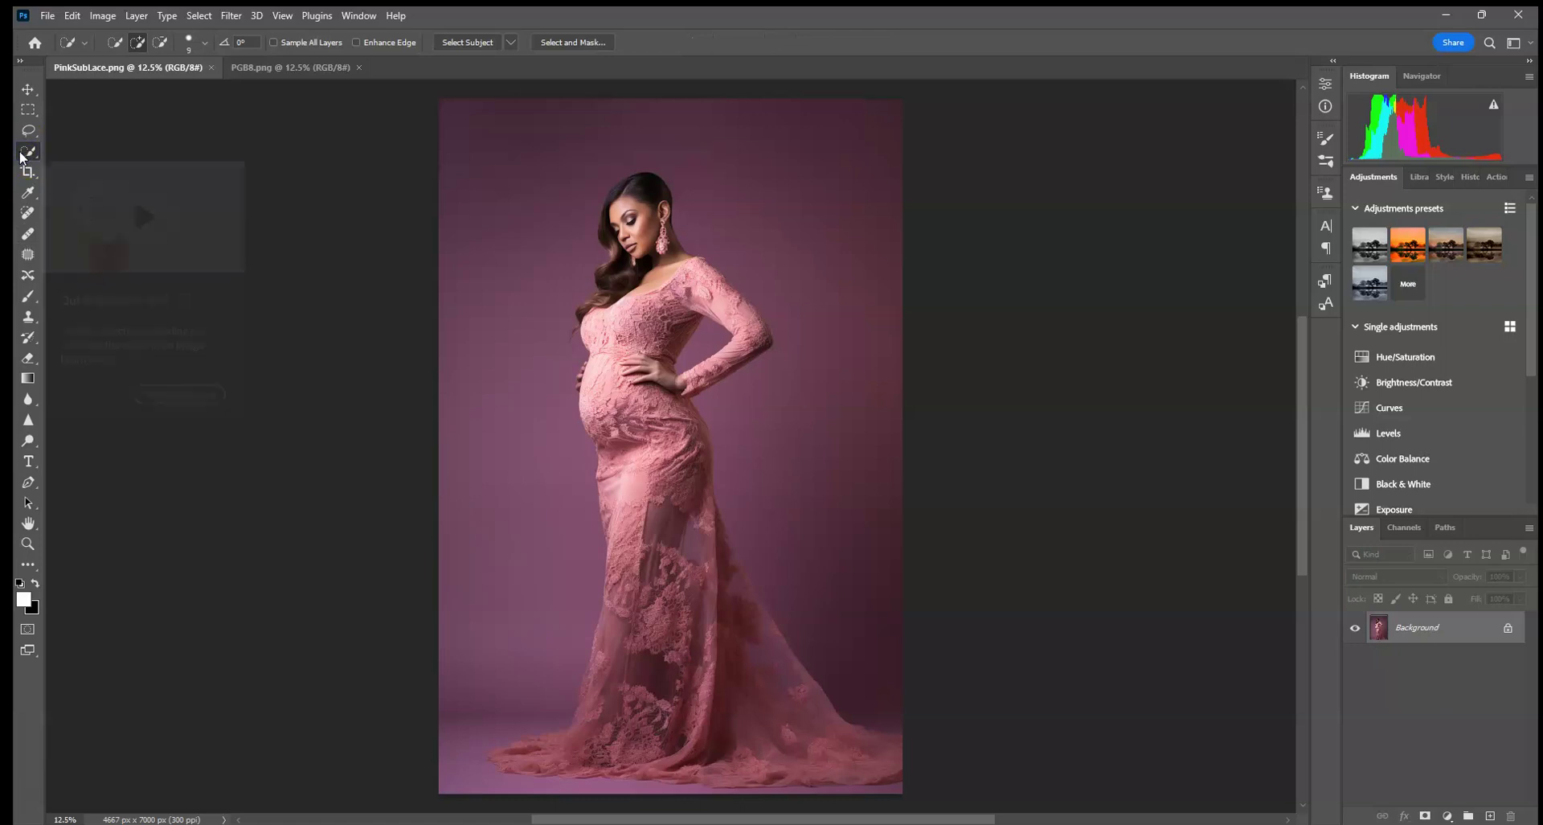
click(455, 48)
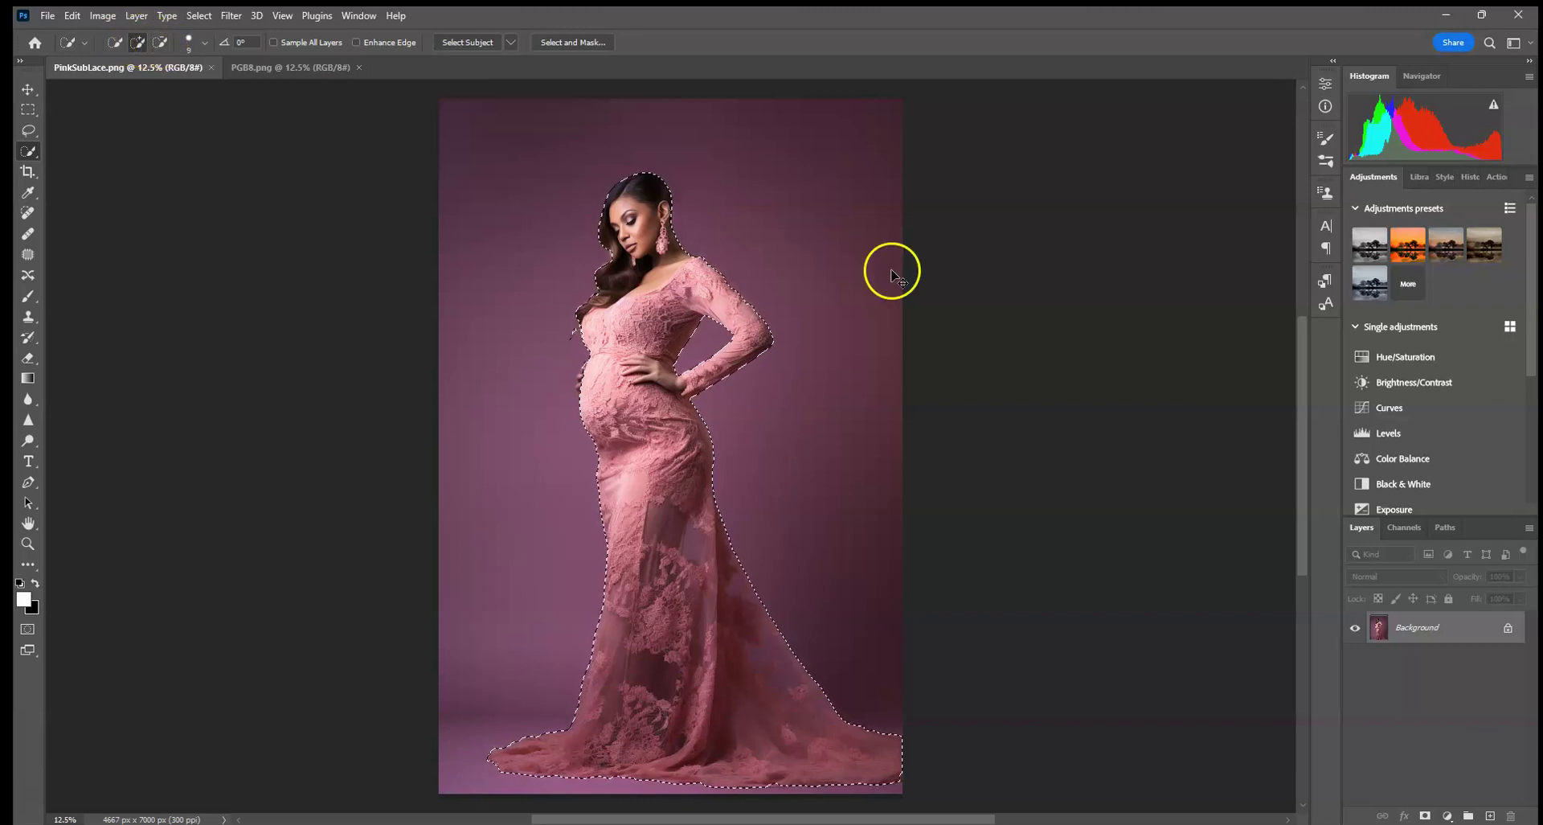
key(ctrl+plus)
key(ctrl+plus)
key(ctrl+plus)
scroll(479, 517, up, 5)
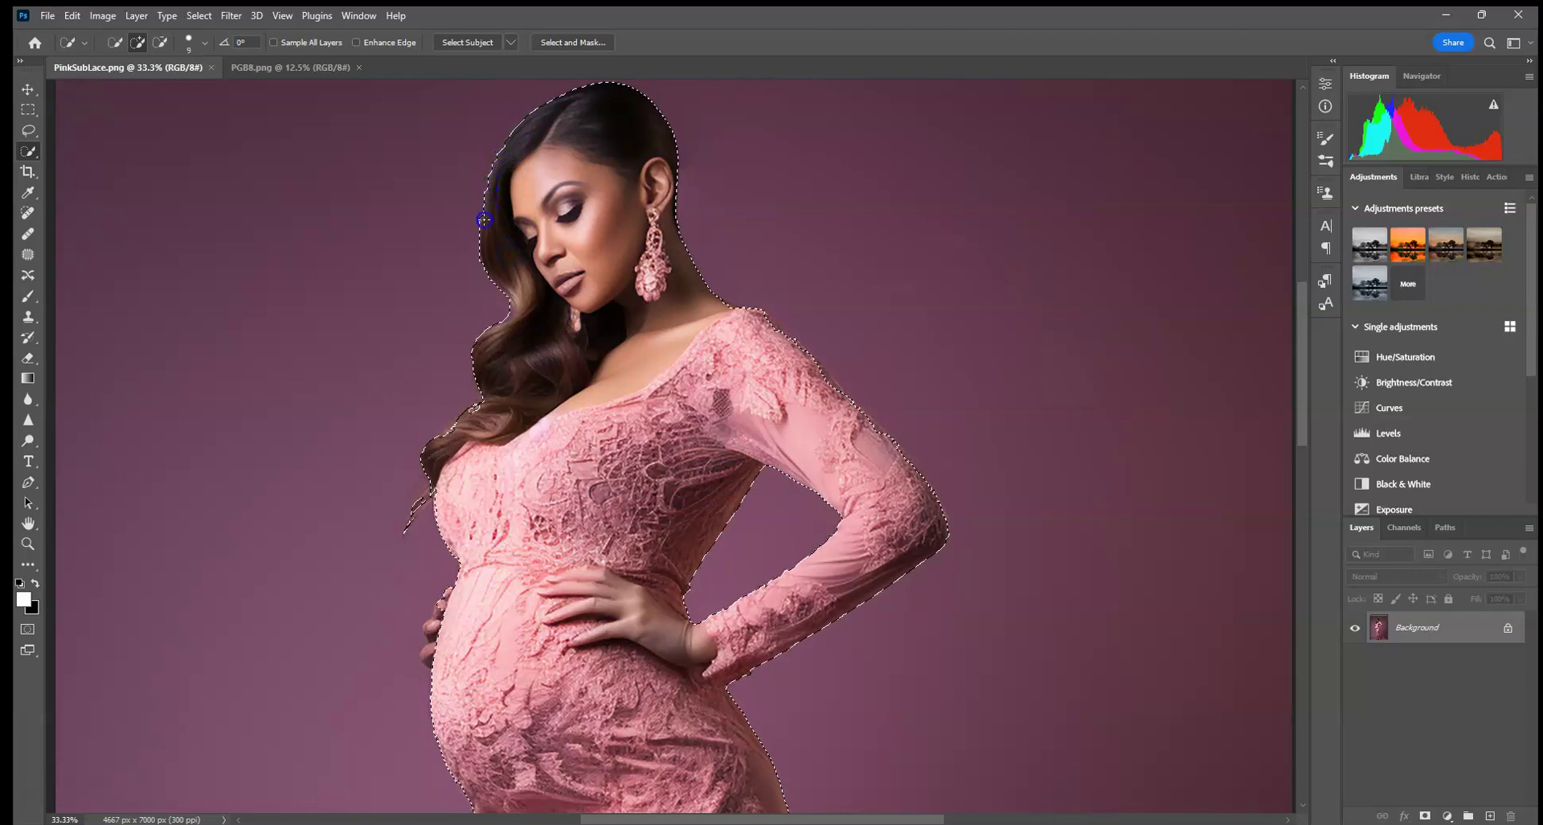
Trim background from the hair, then add the elbow sleeve edge and belly fingers
click(160, 42)
drag(479, 199, 475, 219)
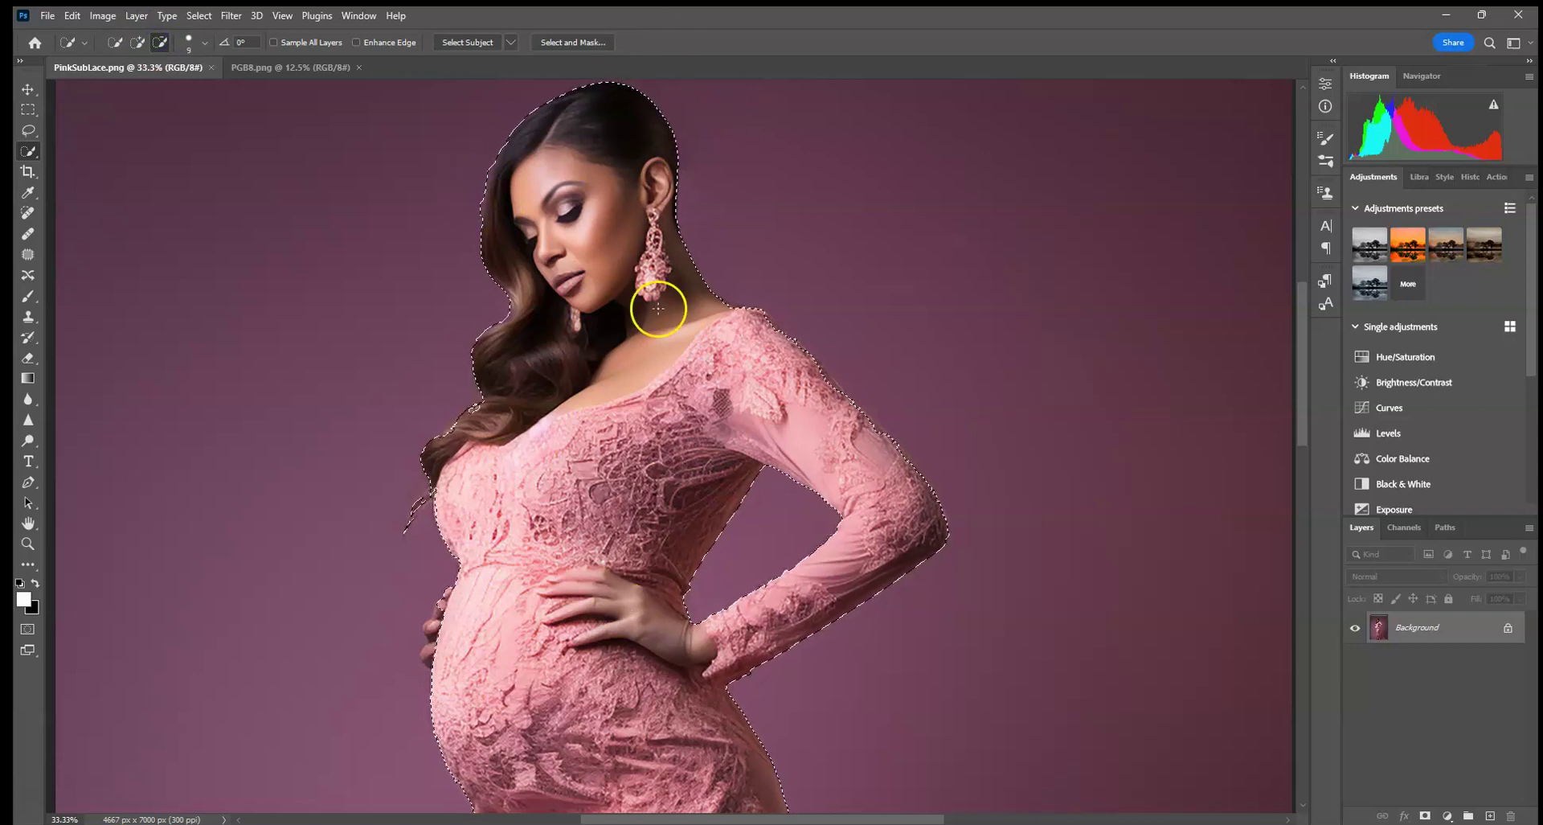
click(138, 42)
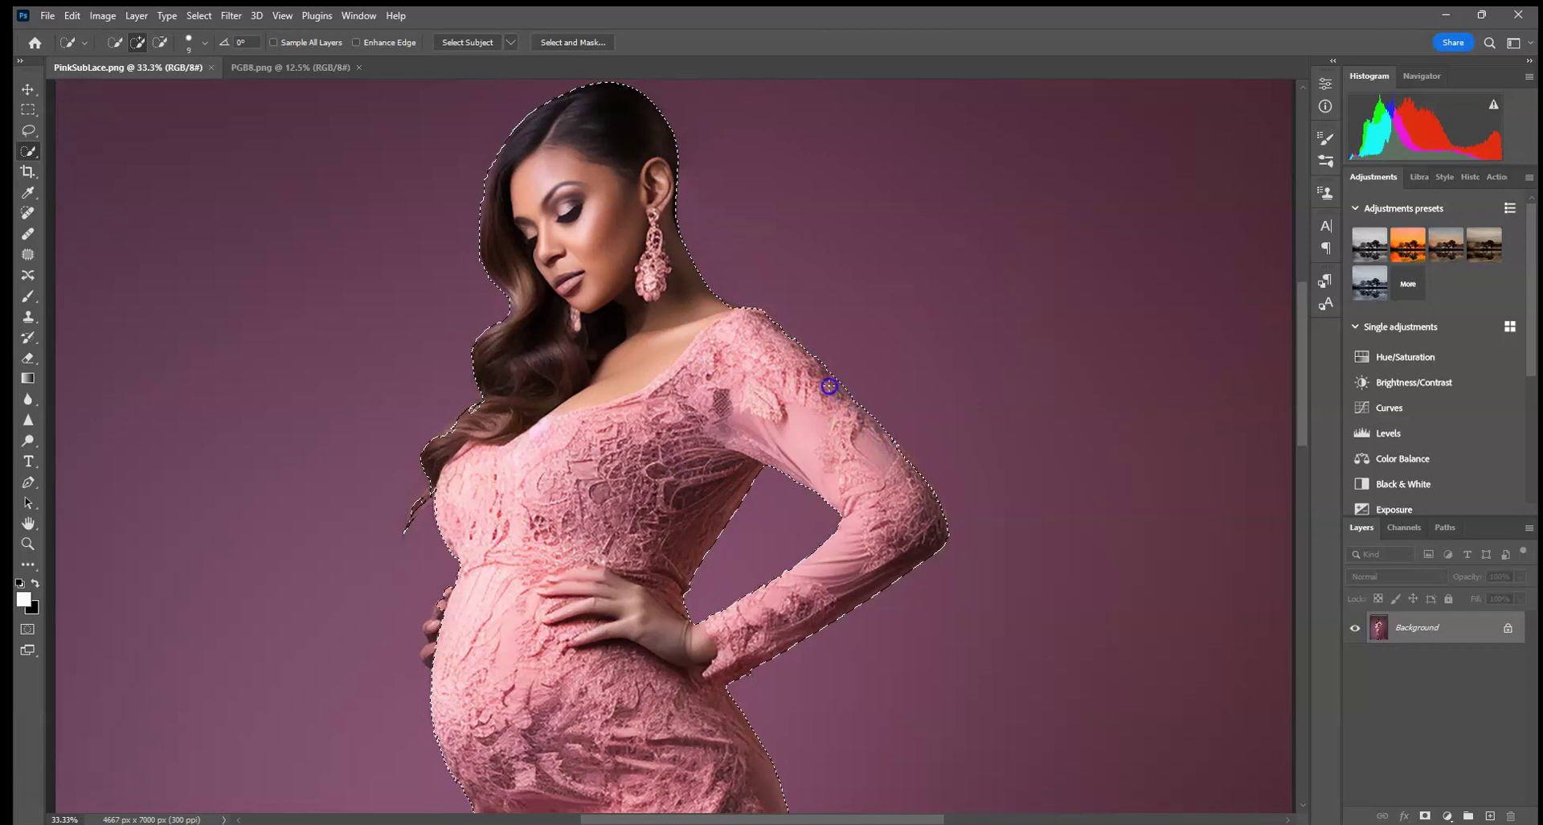
click(926, 540)
click(431, 656)
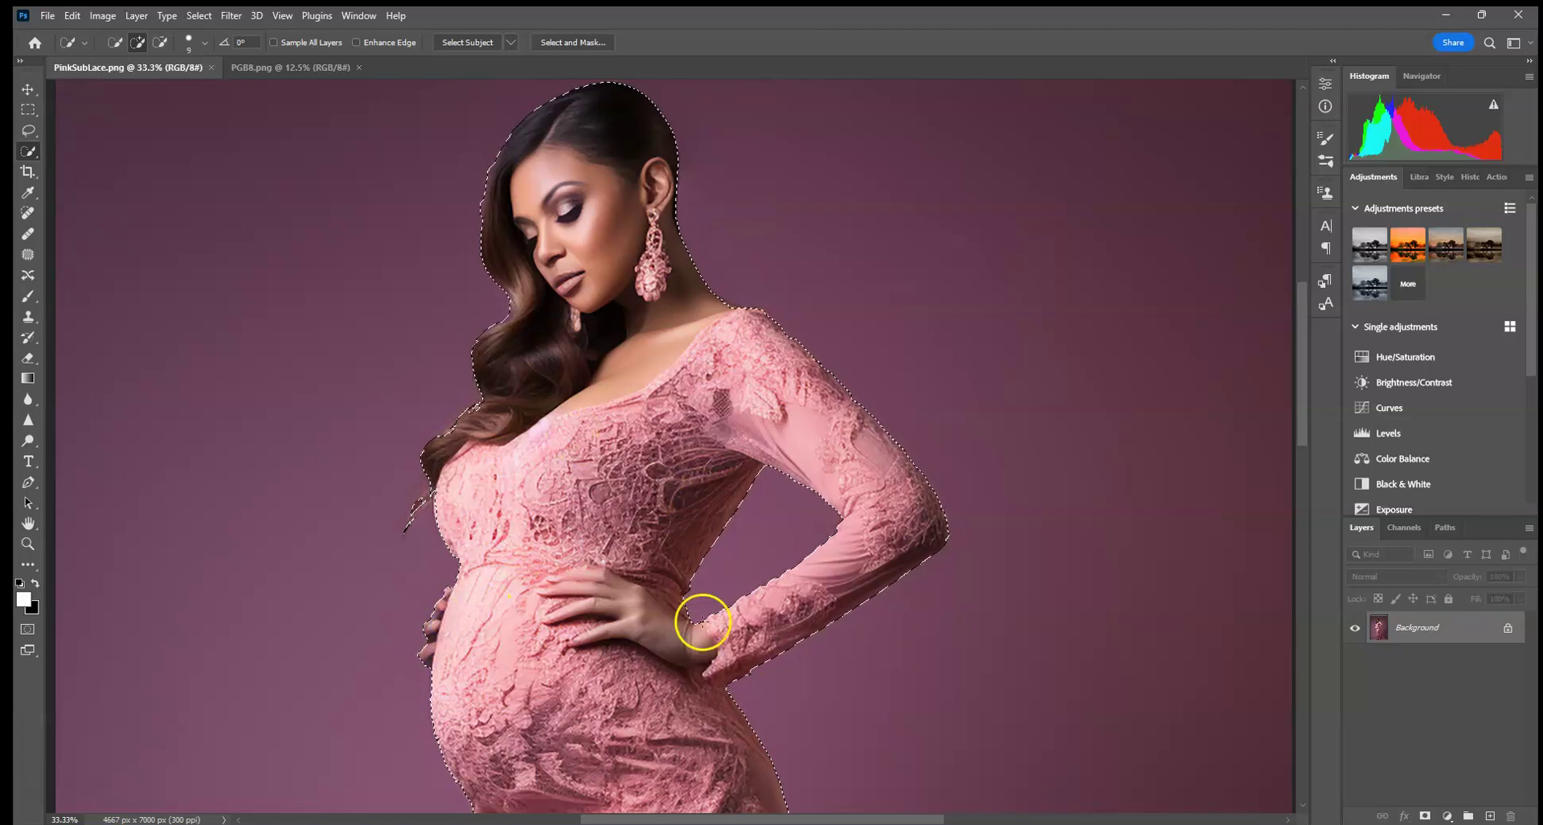
Pan down to the dress hem and add its left edge to the selection
drag(710, 571, 749, 435)
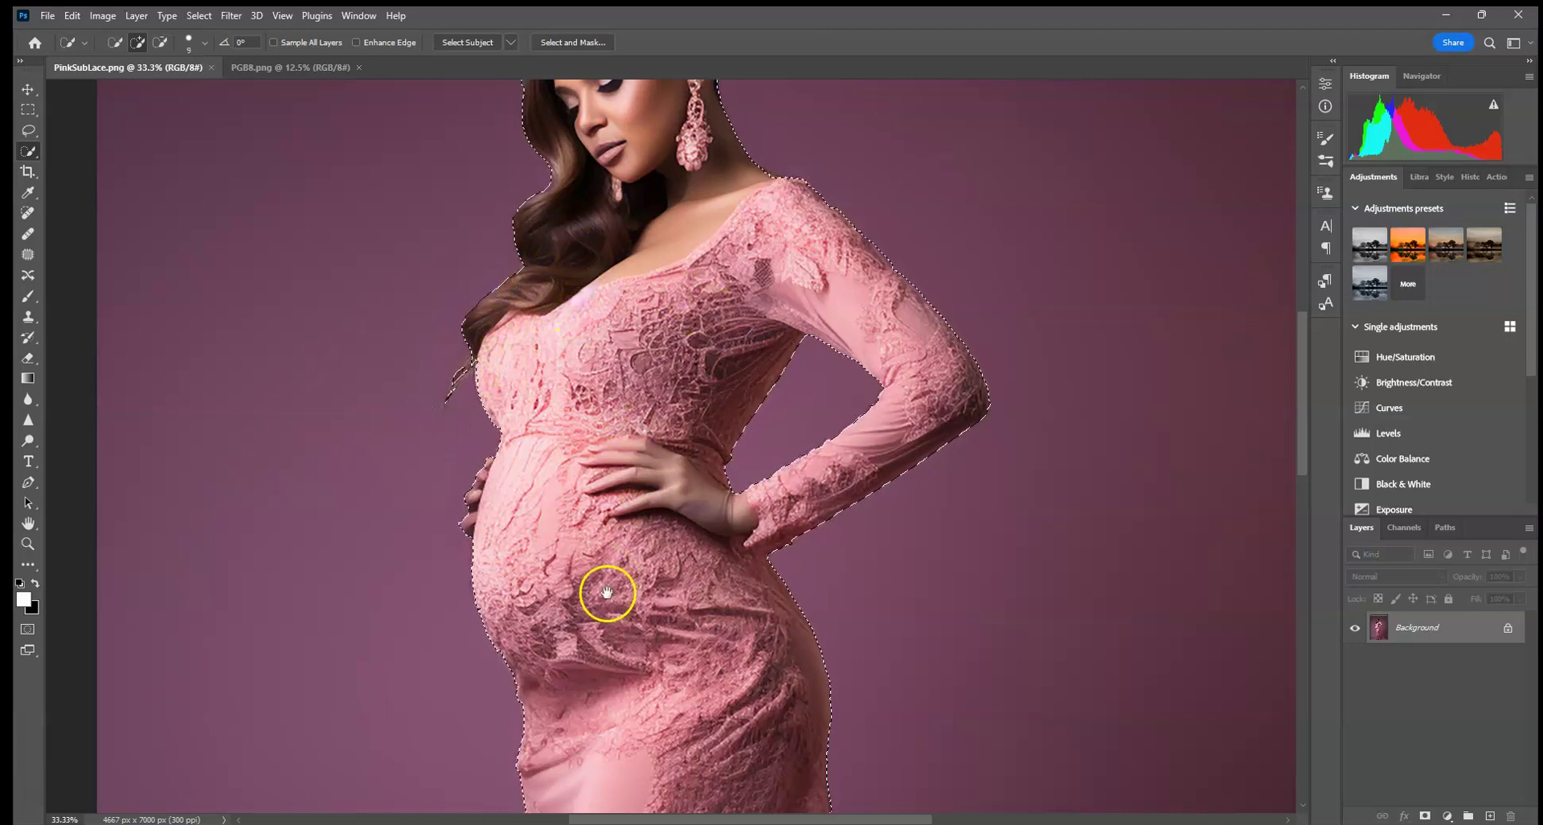
drag(610, 592, 620, 189)
drag(713, 522, 708, 206)
drag(718, 560, 780, 402)
click(381, 516)
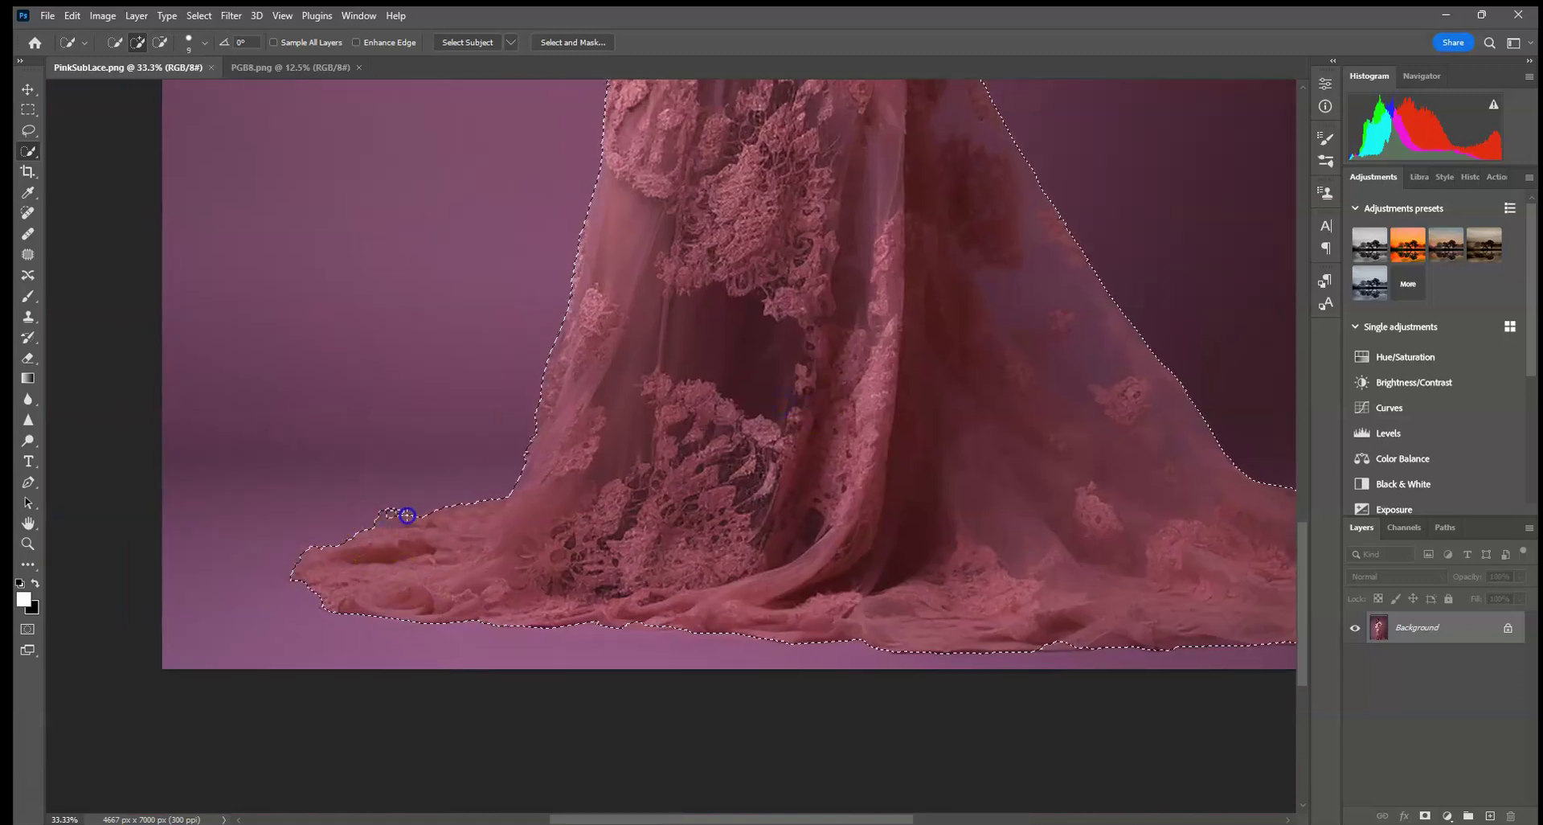
Copy the selected model and paste it into PGB8.png as a new layer
click(72, 15)
click(246, 69)
click(70, 15)
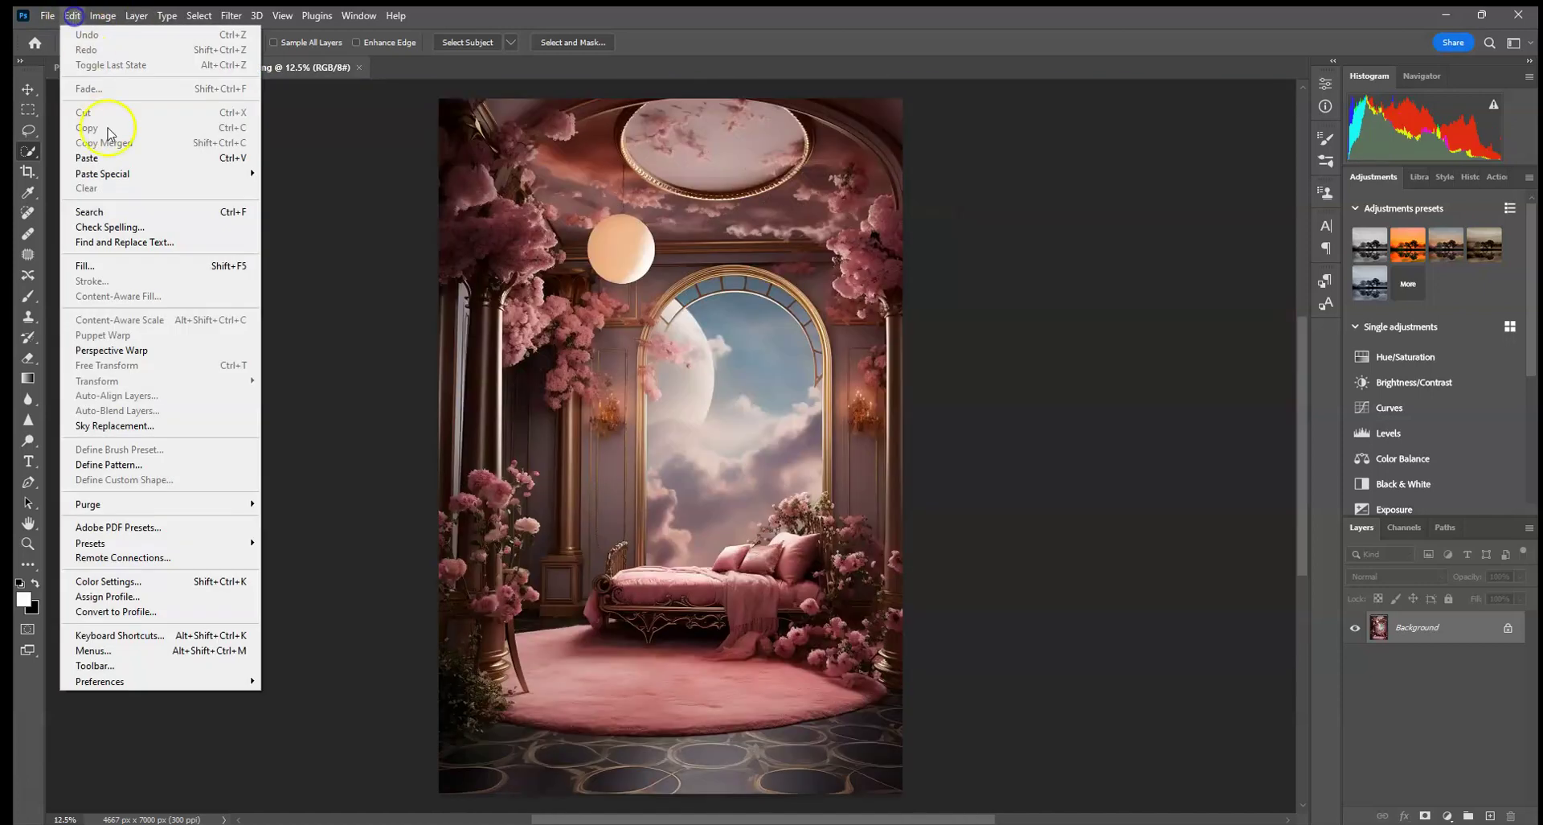
click(111, 157)
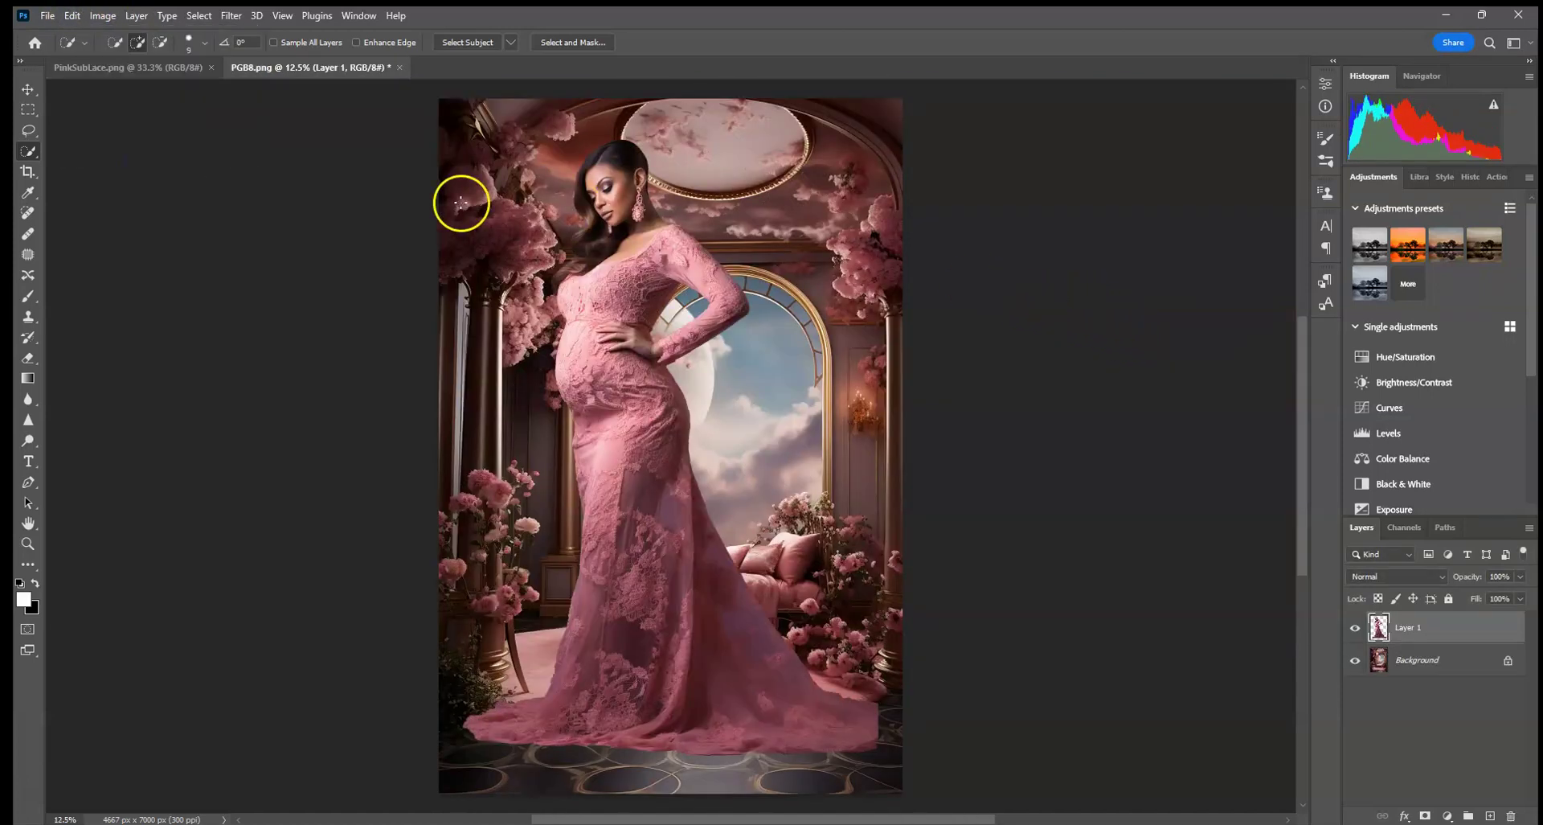
Free-transform the pasted model, scaling it to about 56% and positioning it in the room
click(28, 89)
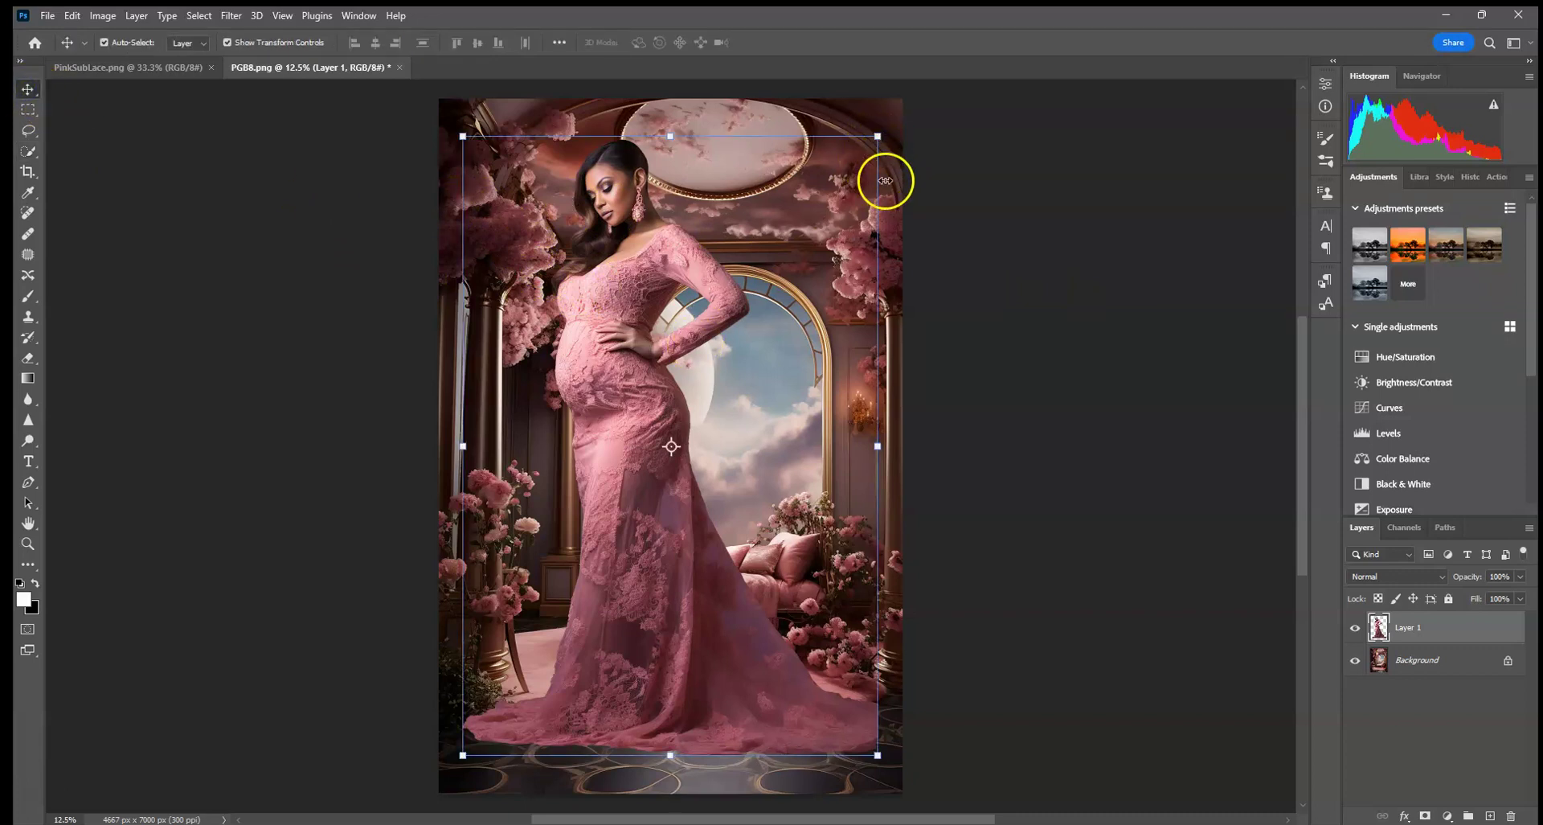
click(877, 136)
drag(833, 173, 769, 313)
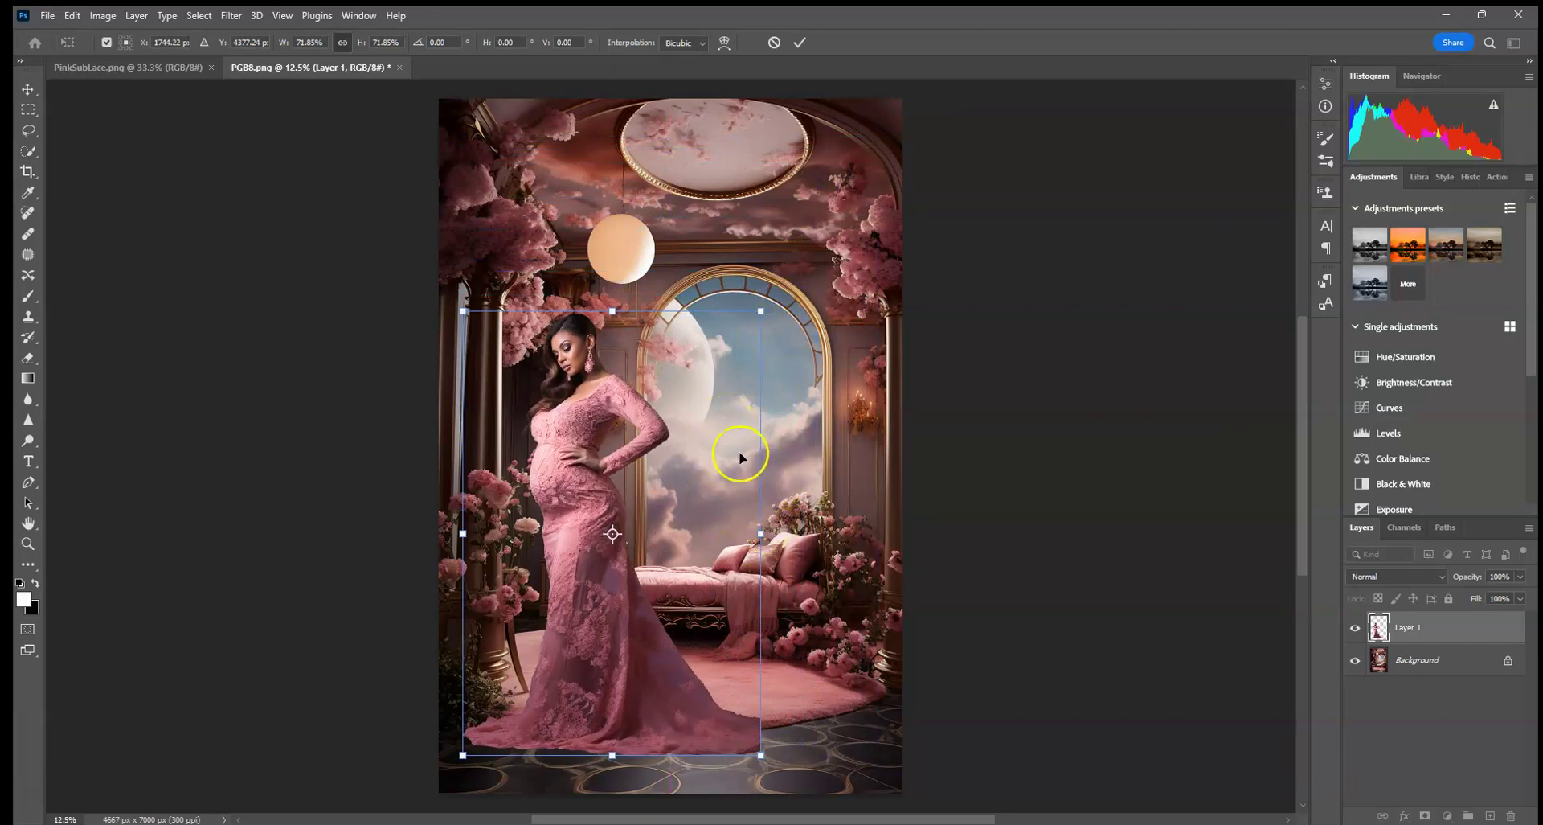
click(673, 492)
click(729, 517)
drag(619, 436, 813, 437)
drag(943, 319, 881, 417)
drag(806, 546, 822, 506)
drag(904, 410, 780, 384)
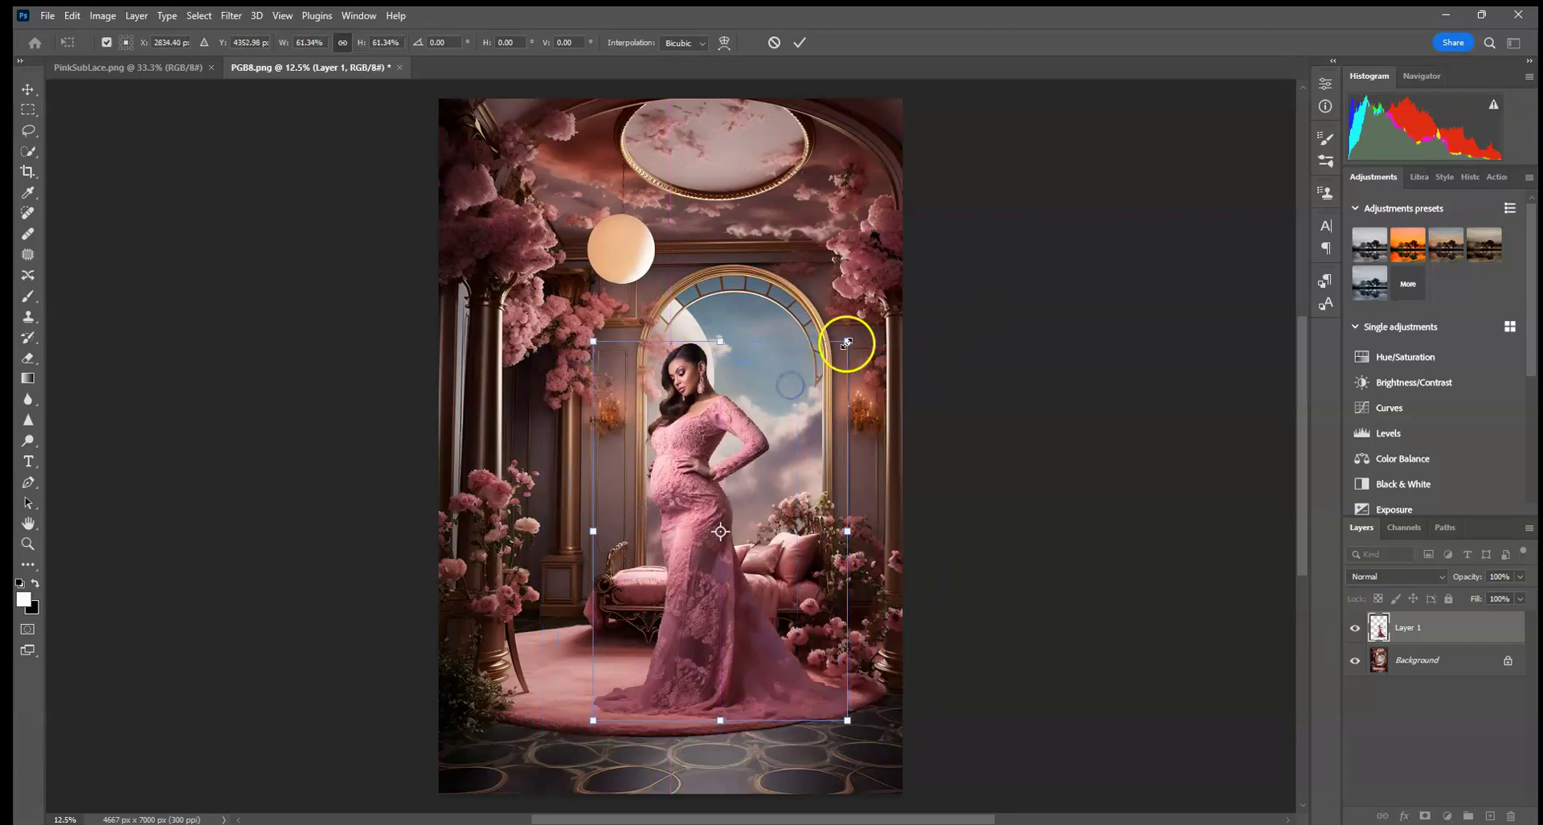
Flip the model horizontally, place it on the rug left of the bed, and commit
right_click(780, 384)
click(818, 696)
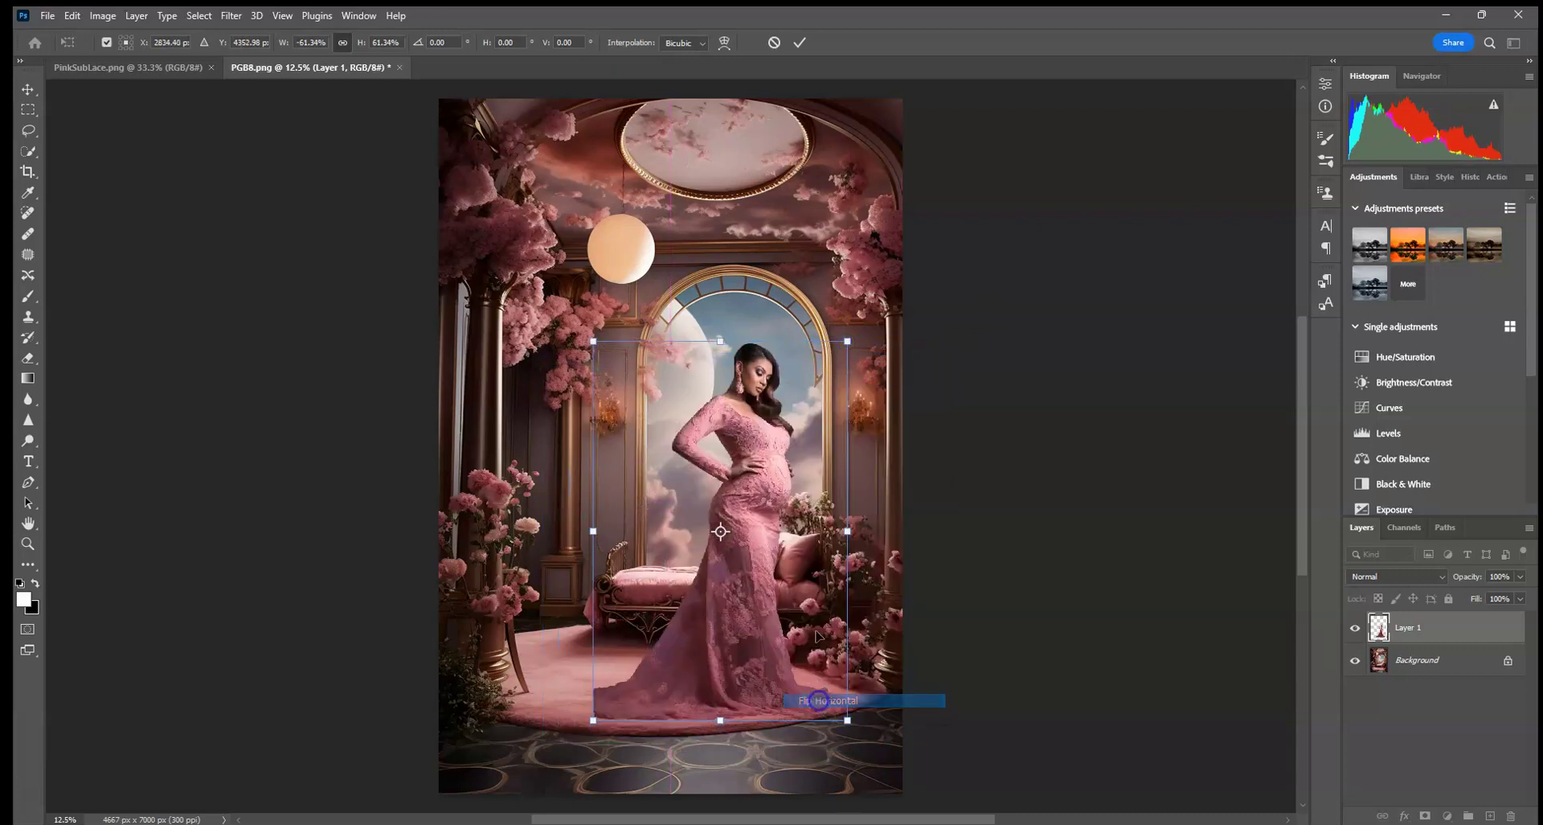
drag(848, 340, 852, 341)
drag(726, 374, 631, 380)
drag(751, 348, 736, 354)
drag(679, 437, 679, 431)
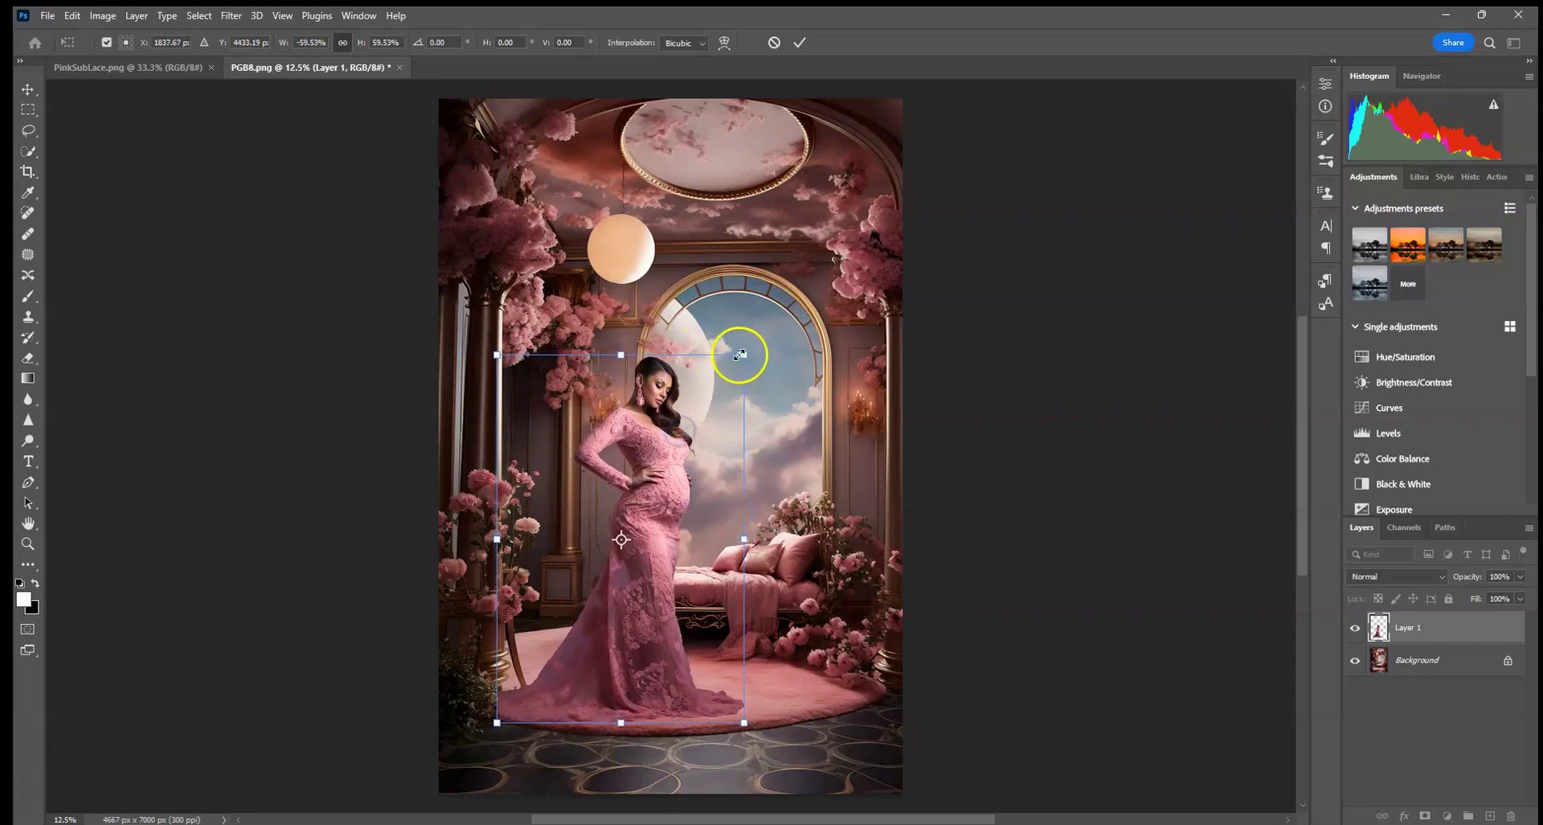
drag(747, 354, 726, 370)
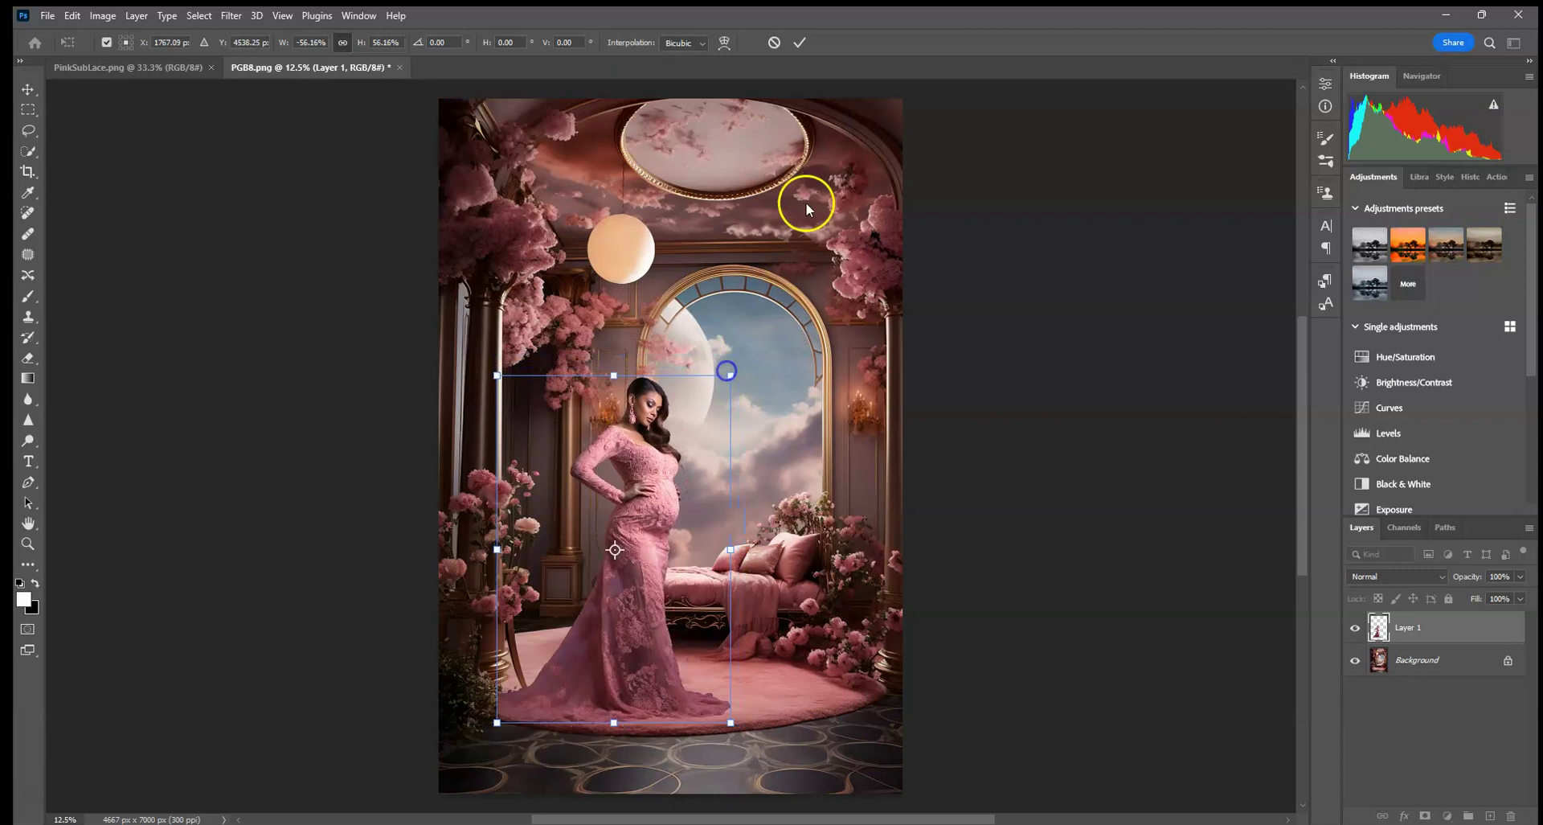
click(798, 47)
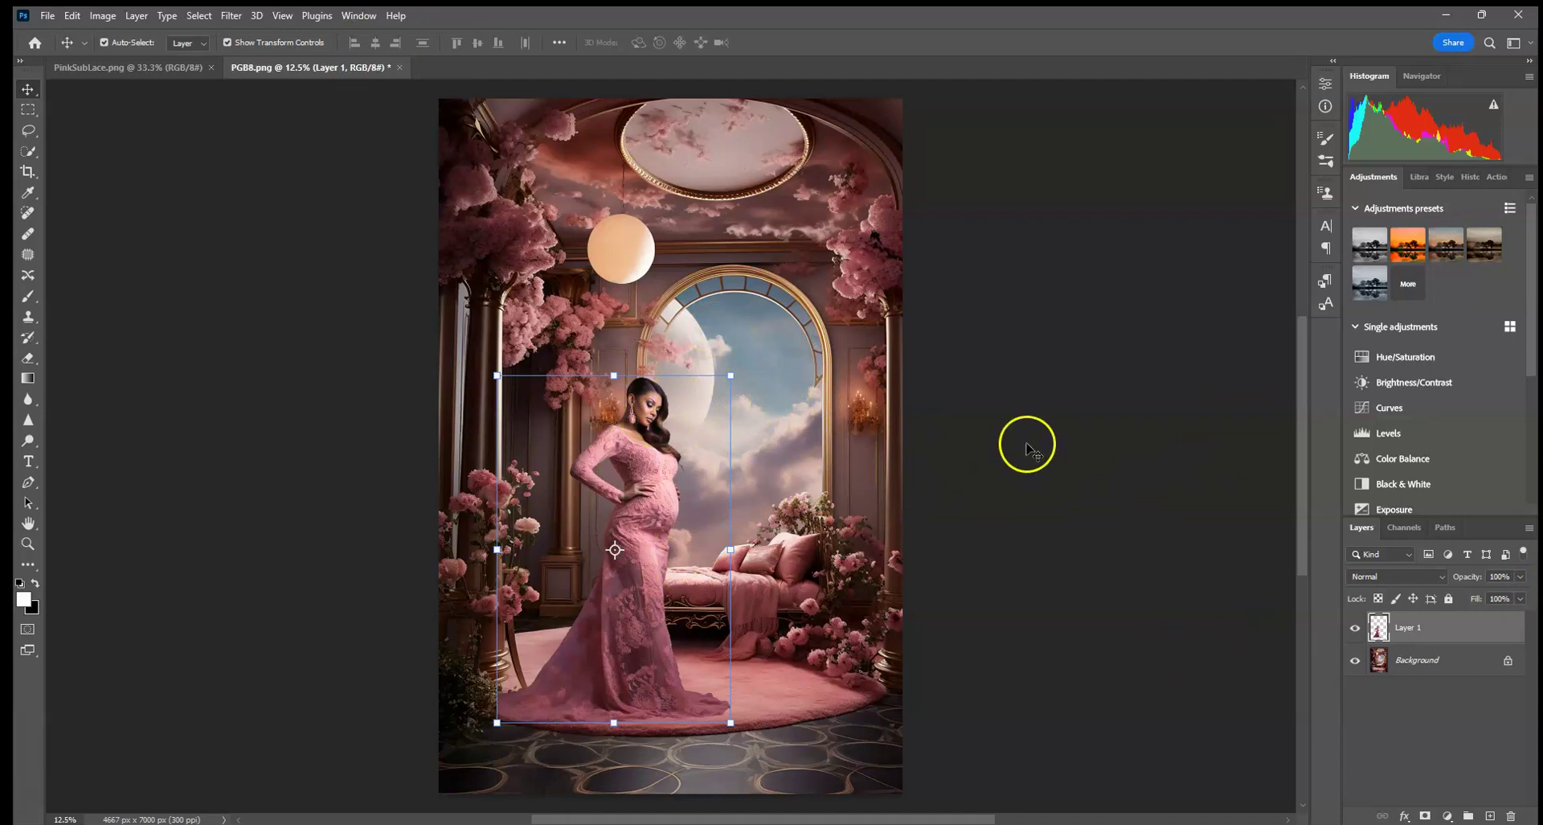
Add a layer mask to Layer 1 and set up a soft round 39 px brush at 100% opacity
click(1426, 815)
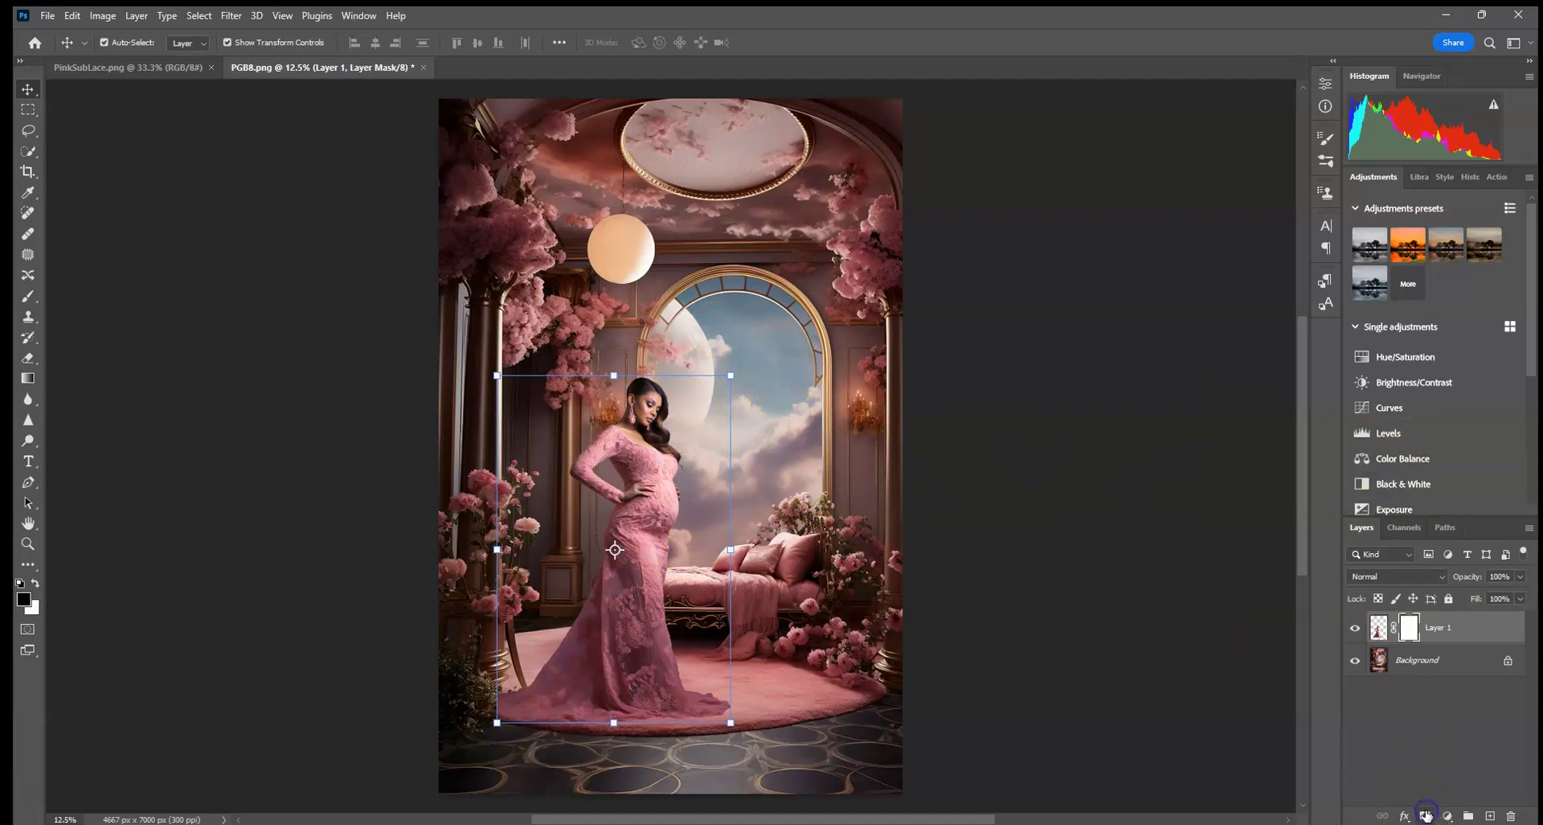
click(29, 296)
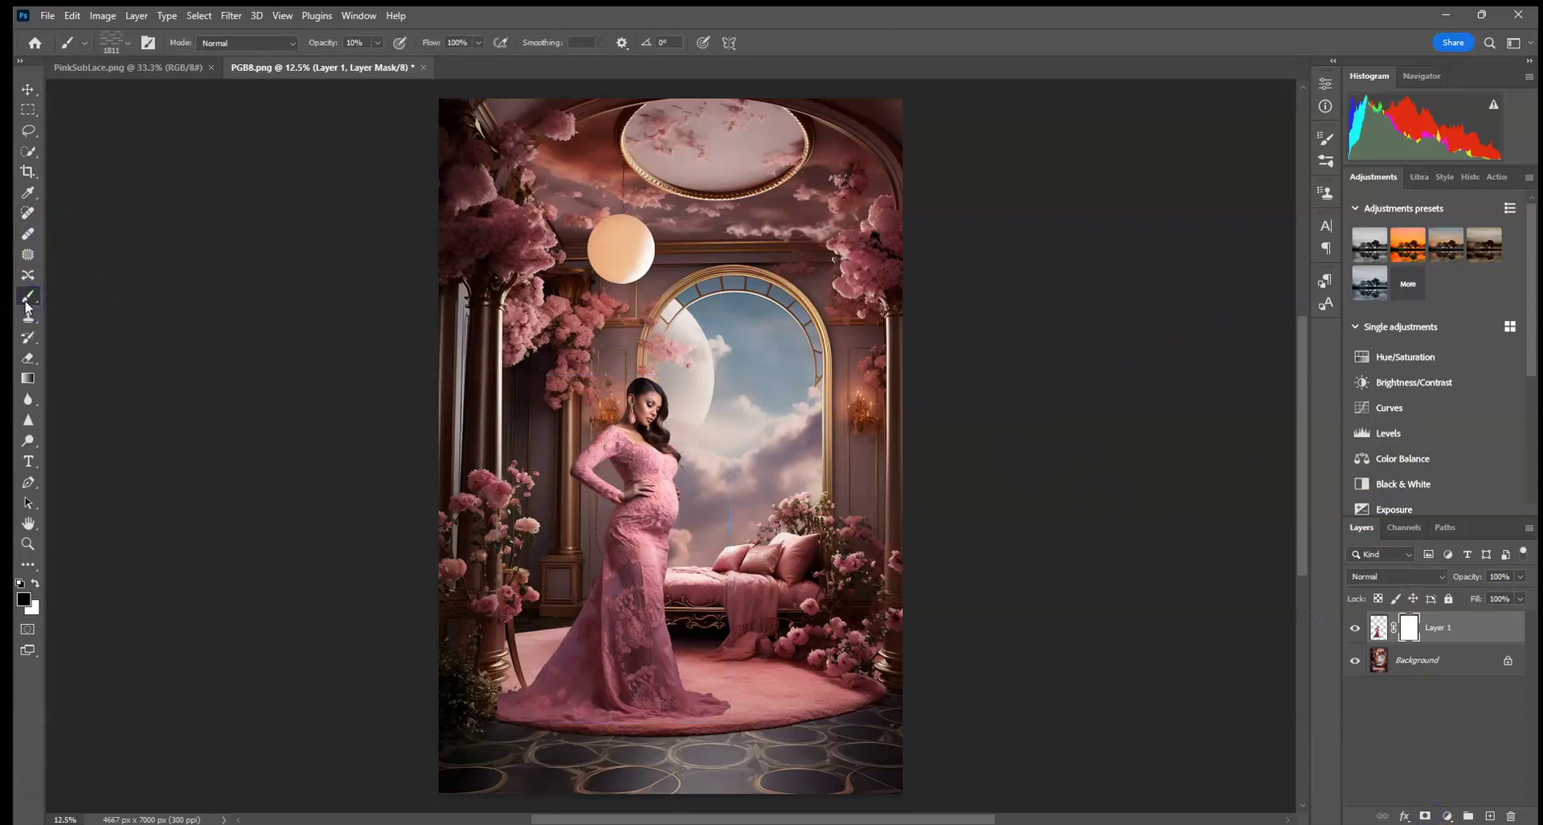
click(127, 42)
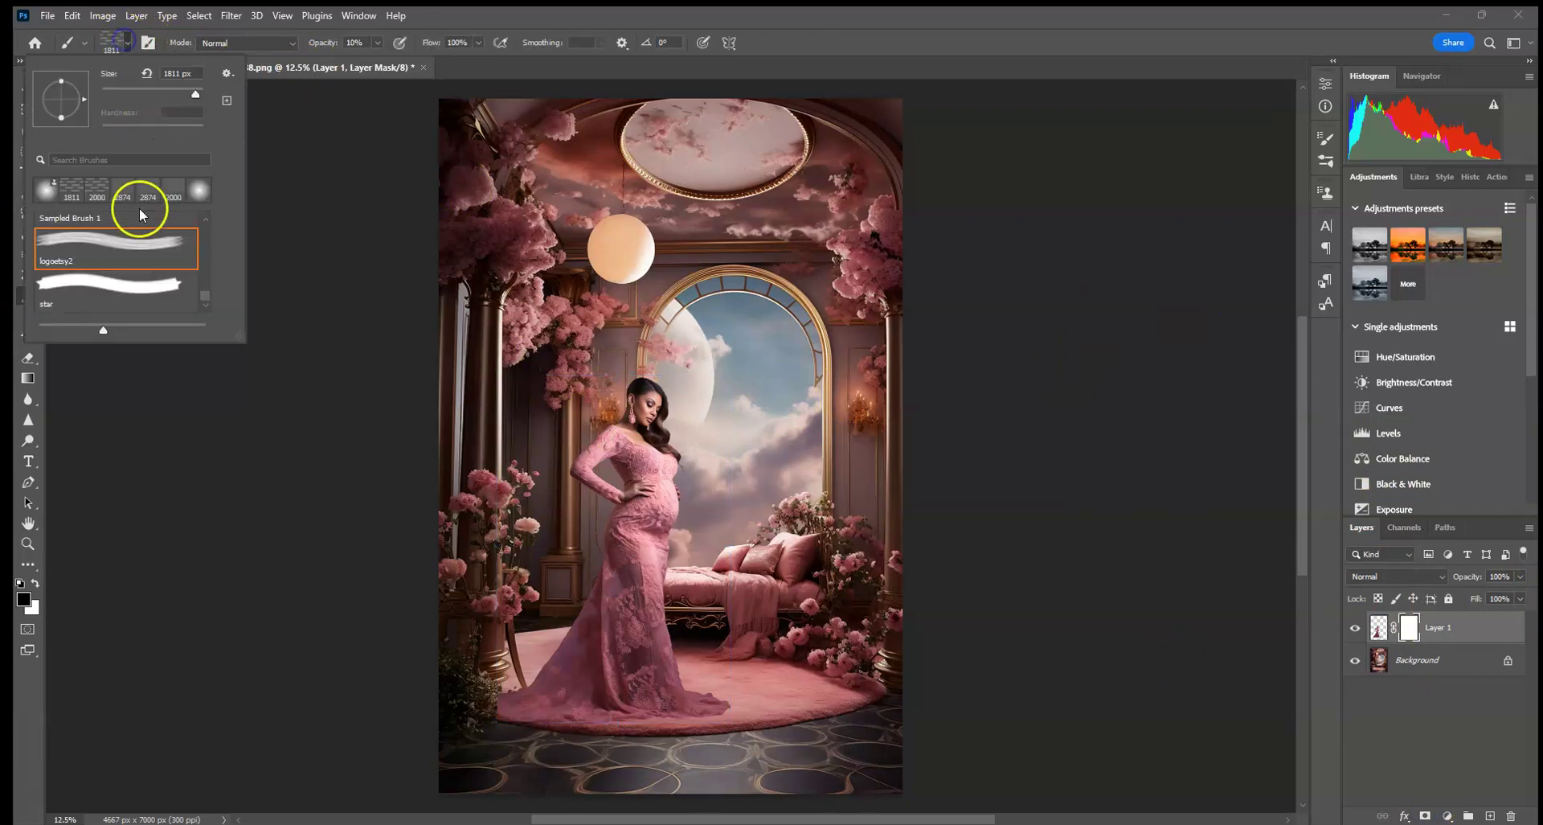
click(203, 191)
drag(378, 42, 560, 65)
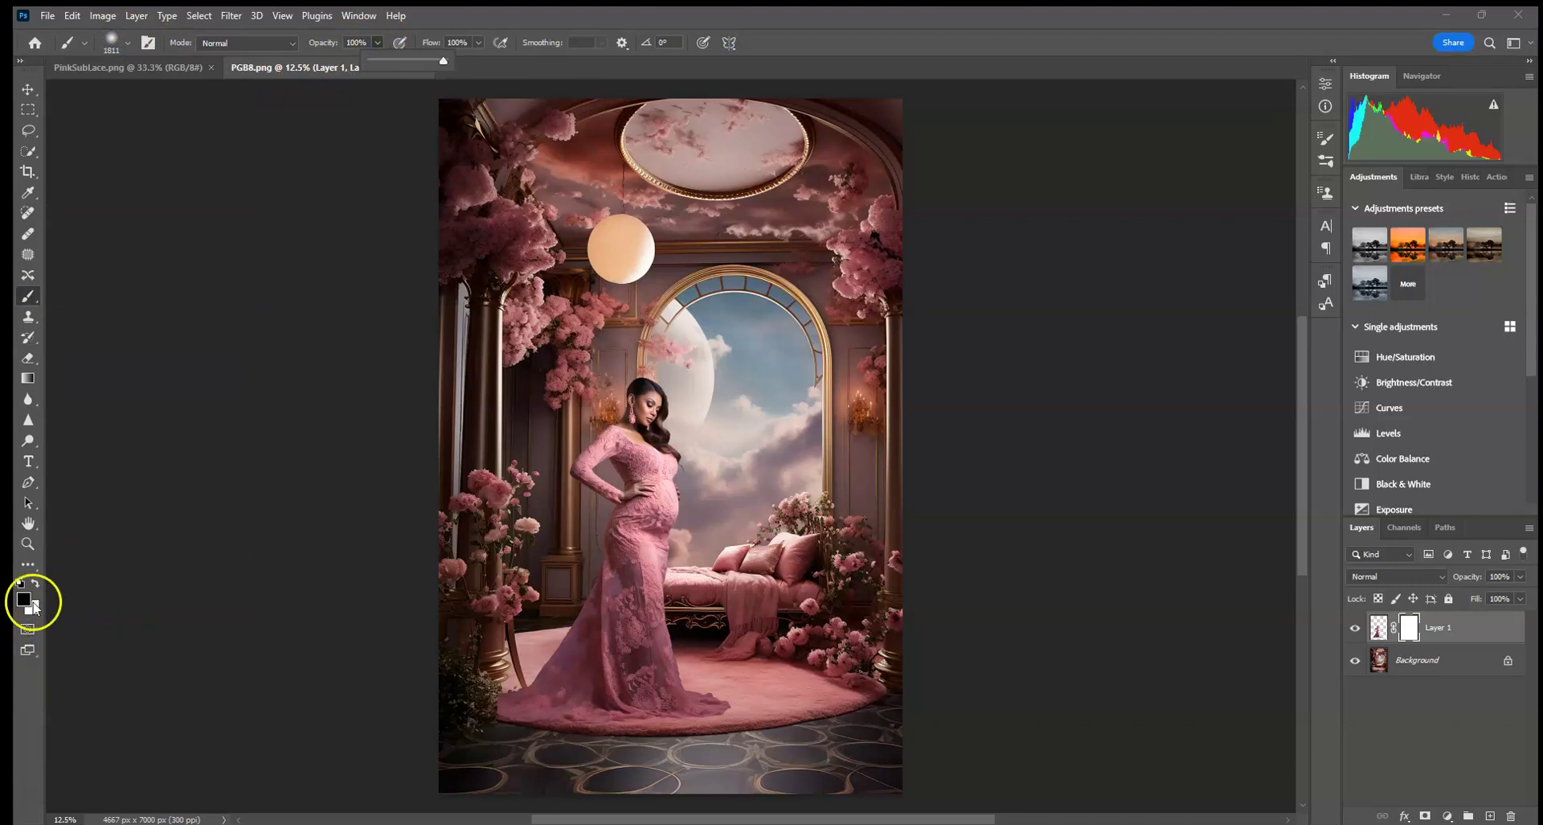
click(127, 44)
click(121, 90)
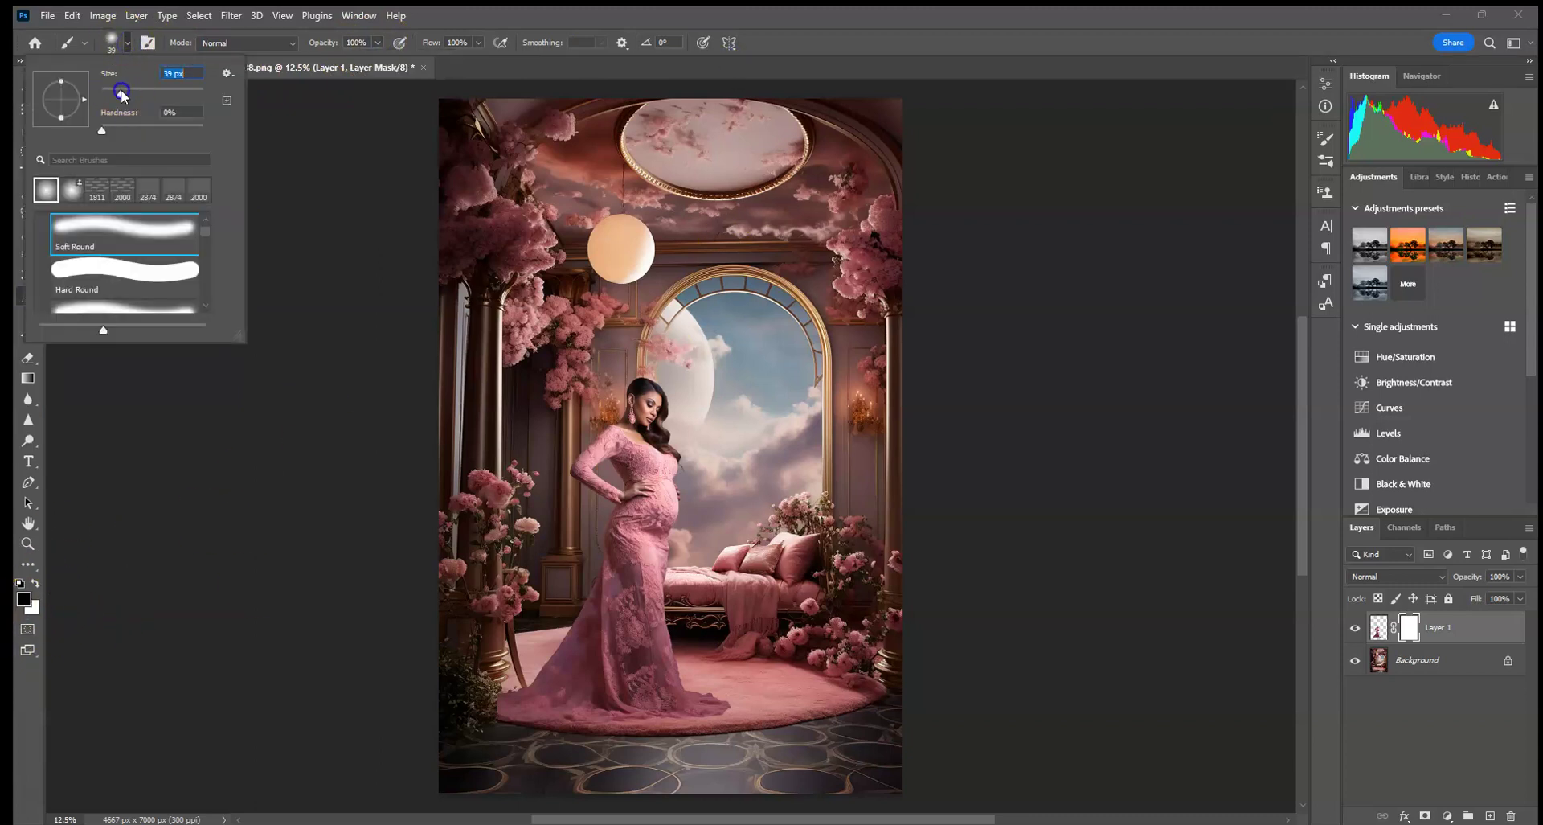
click(970, 186)
Zoom in closely on the face and hair edge and reduce the brush to 14 px
key(ctrl+plus)
key(ctrl+plus)
key(ctrl+plus)
key(ctrl+plus)
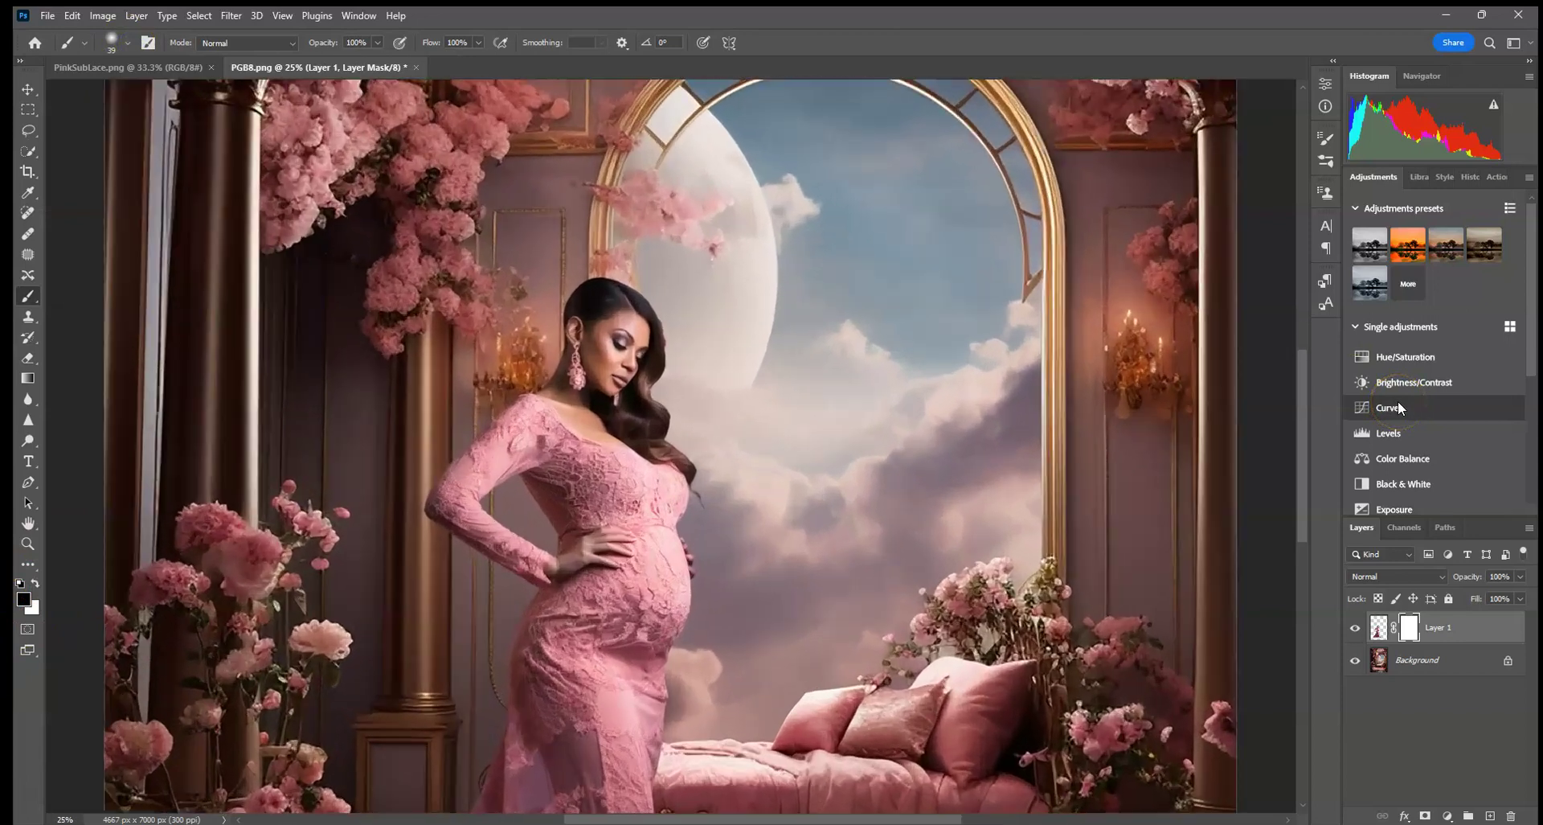
key(ctrl+equal)
key(ctrl+equal)
key(ctrl+equal)
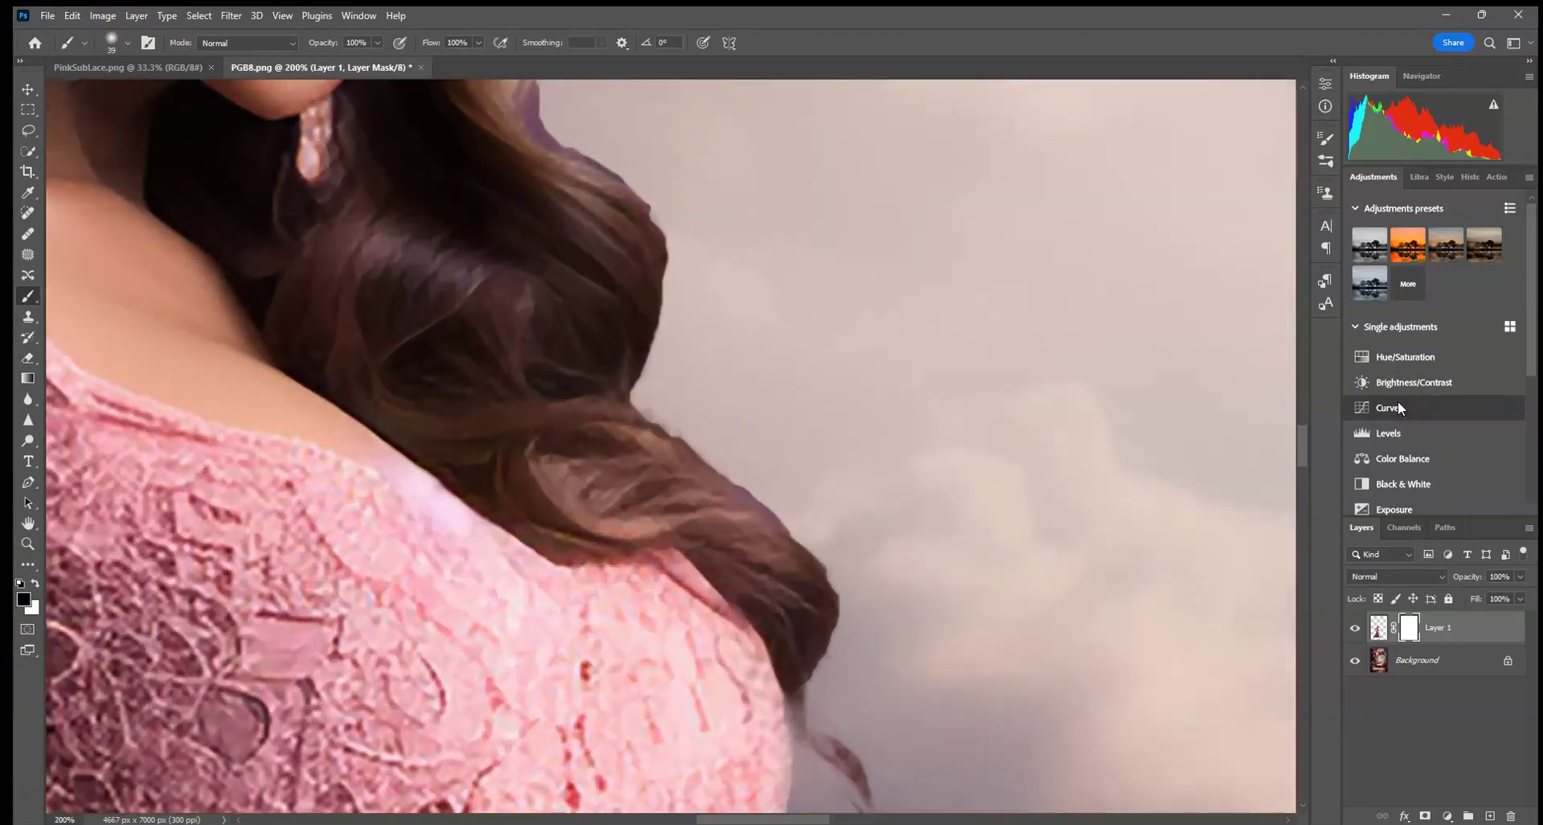
drag(565, 247, 528, 521)
click(127, 43)
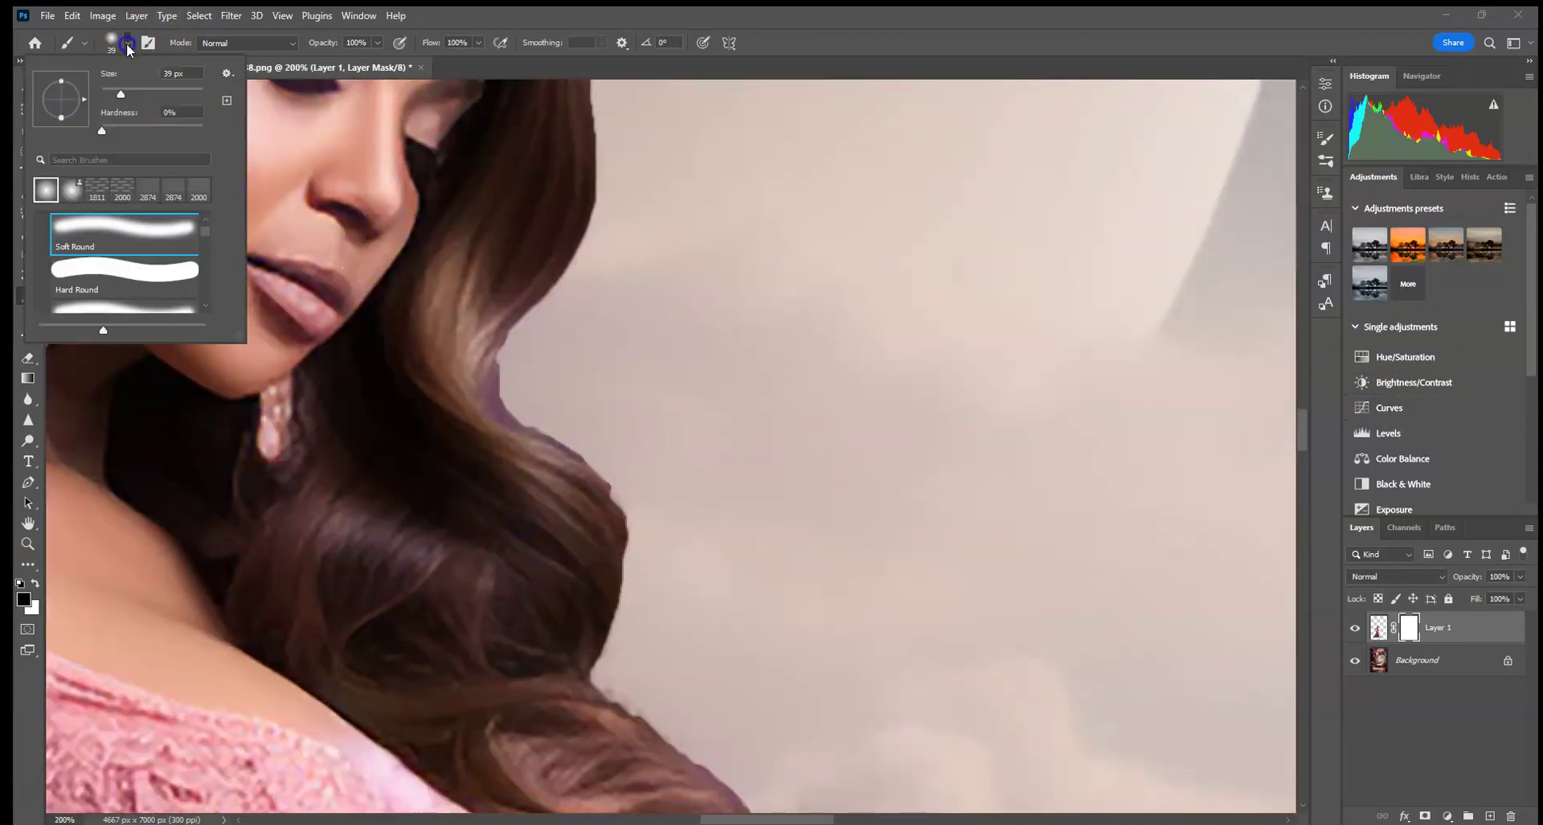
drag(110, 94, 103, 94)
click(501, 386)
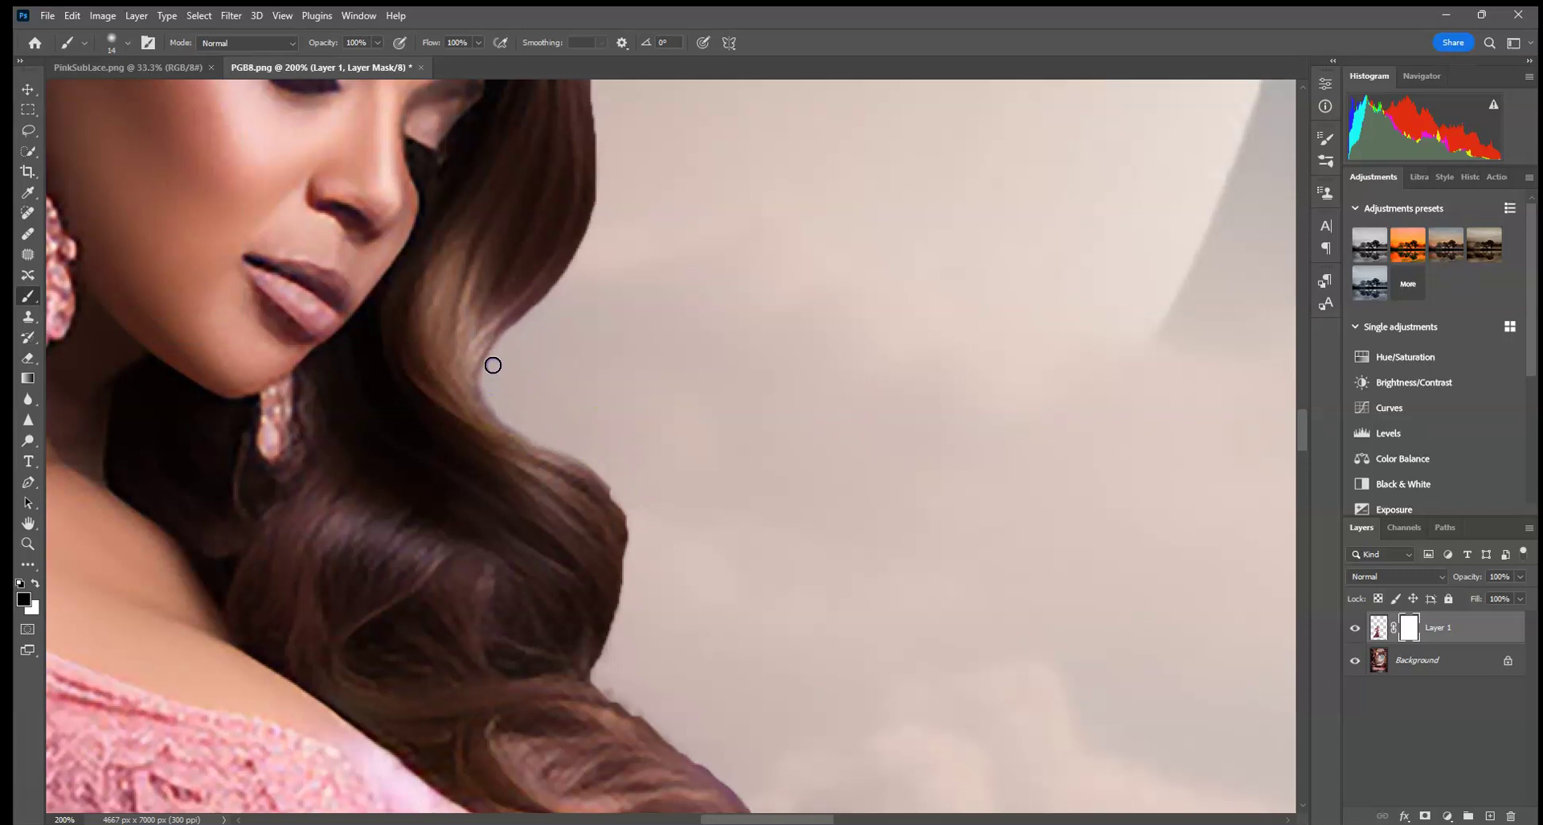
Pan past the hair, shoulder and upper sleeve, then mask the rough edge near the elbow
mouse_move(630, 281)
mouse_down()
mouse_move(692, 565)
mouse_move(718, 608)
mouse_up()
drag(590, 252, 617, 312)
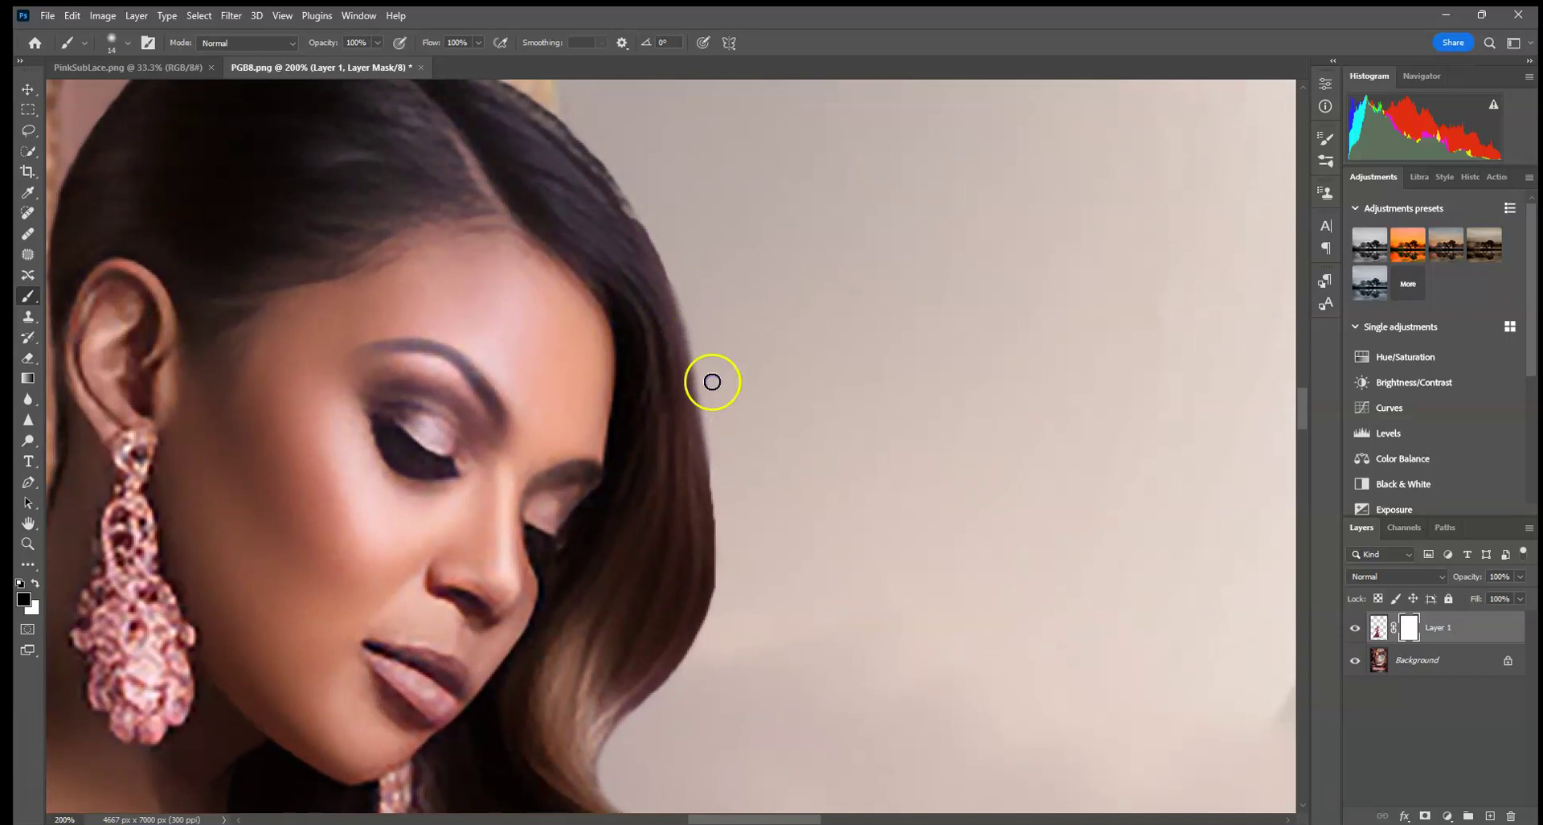
drag(511, 222, 1107, 84)
drag(761, 429, 869, 225)
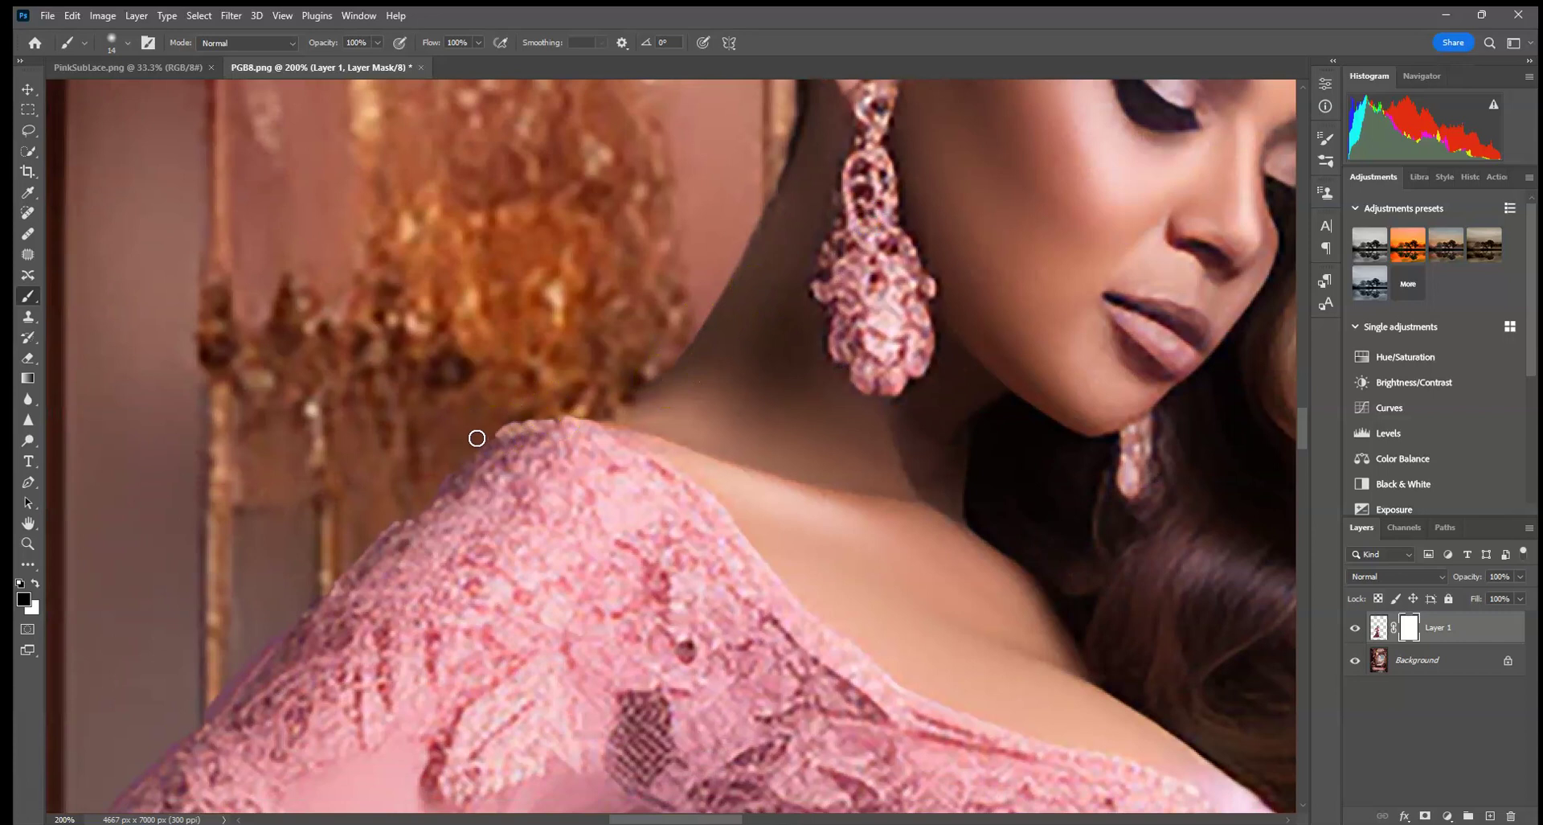
drag(413, 499, 748, 338)
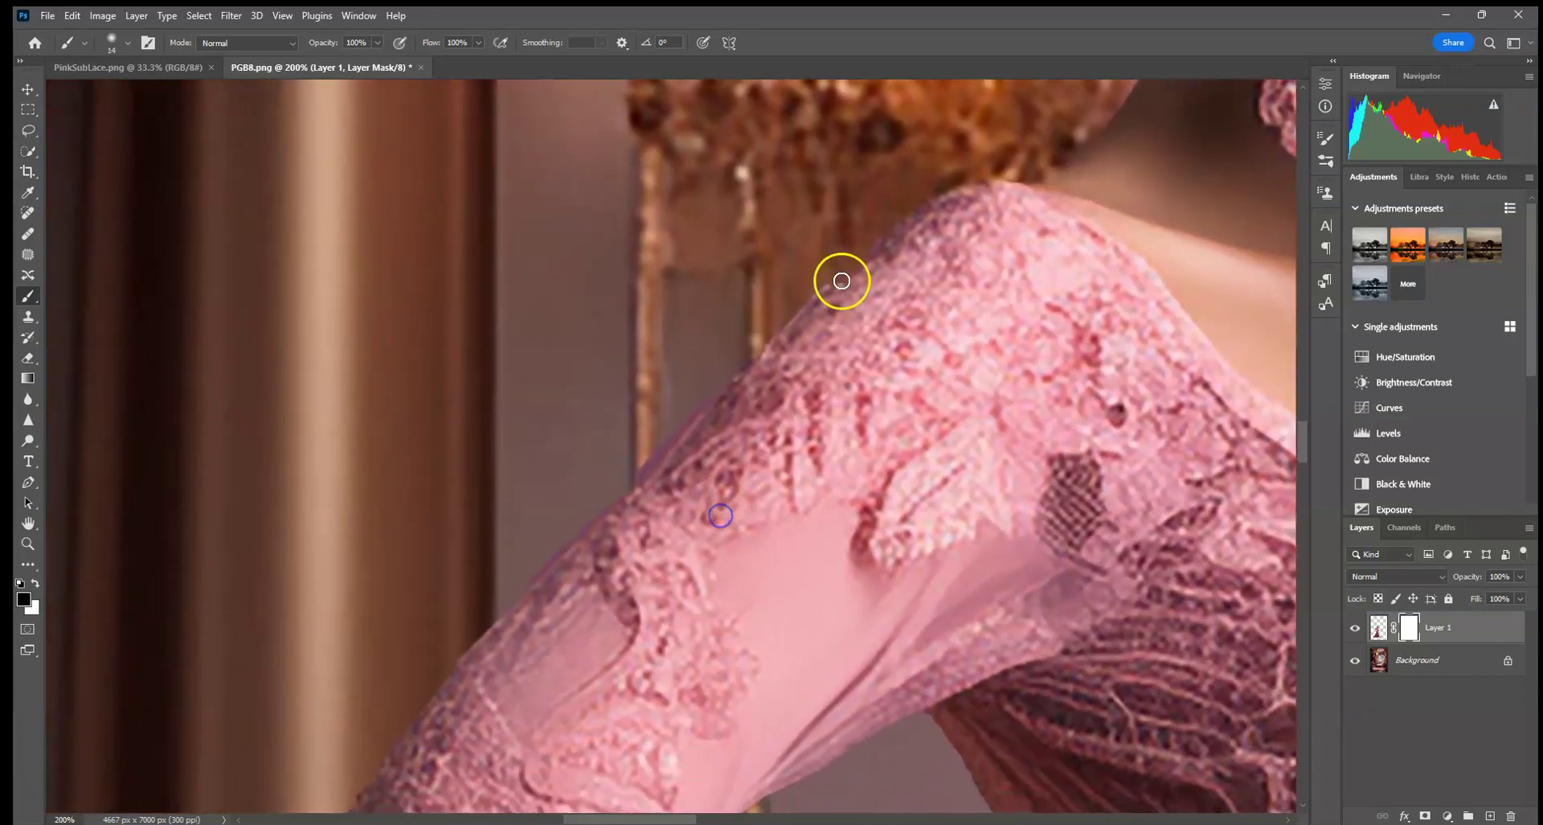
drag(842, 281, 854, 263)
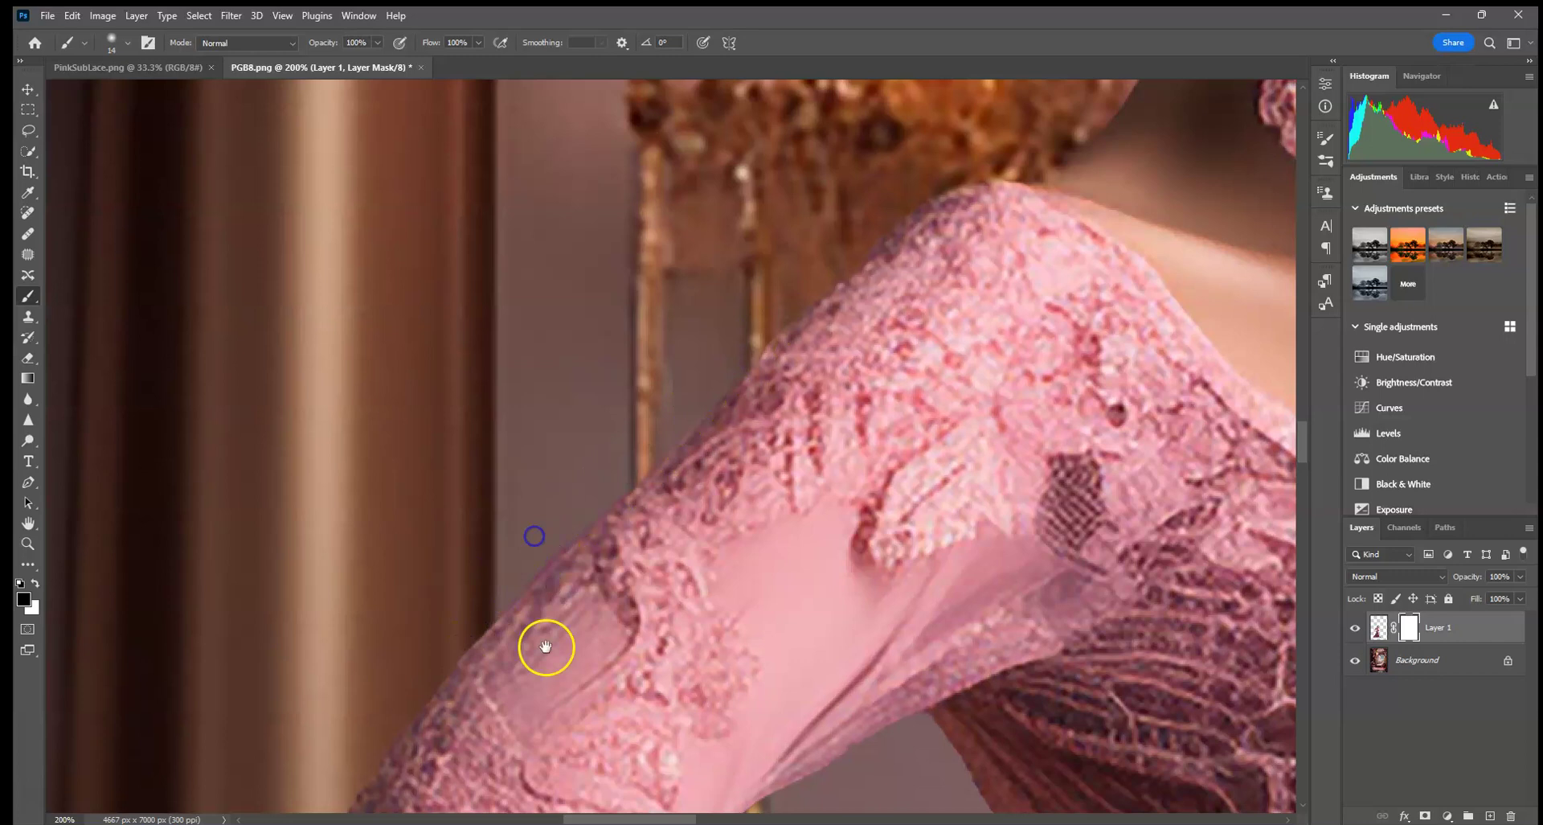
drag(534, 673, 885, 258)
mouse_move(718, 344)
mouse_down()
mouse_move(735, 413)
mouse_move(740, 360)
mouse_move(749, 404)
mouse_move(799, 427)
mouse_move(756, 445)
mouse_move(761, 348)
mouse_up()
Mask leftover background along the sleeve edge, following it down past the cuff
click(37, 584)
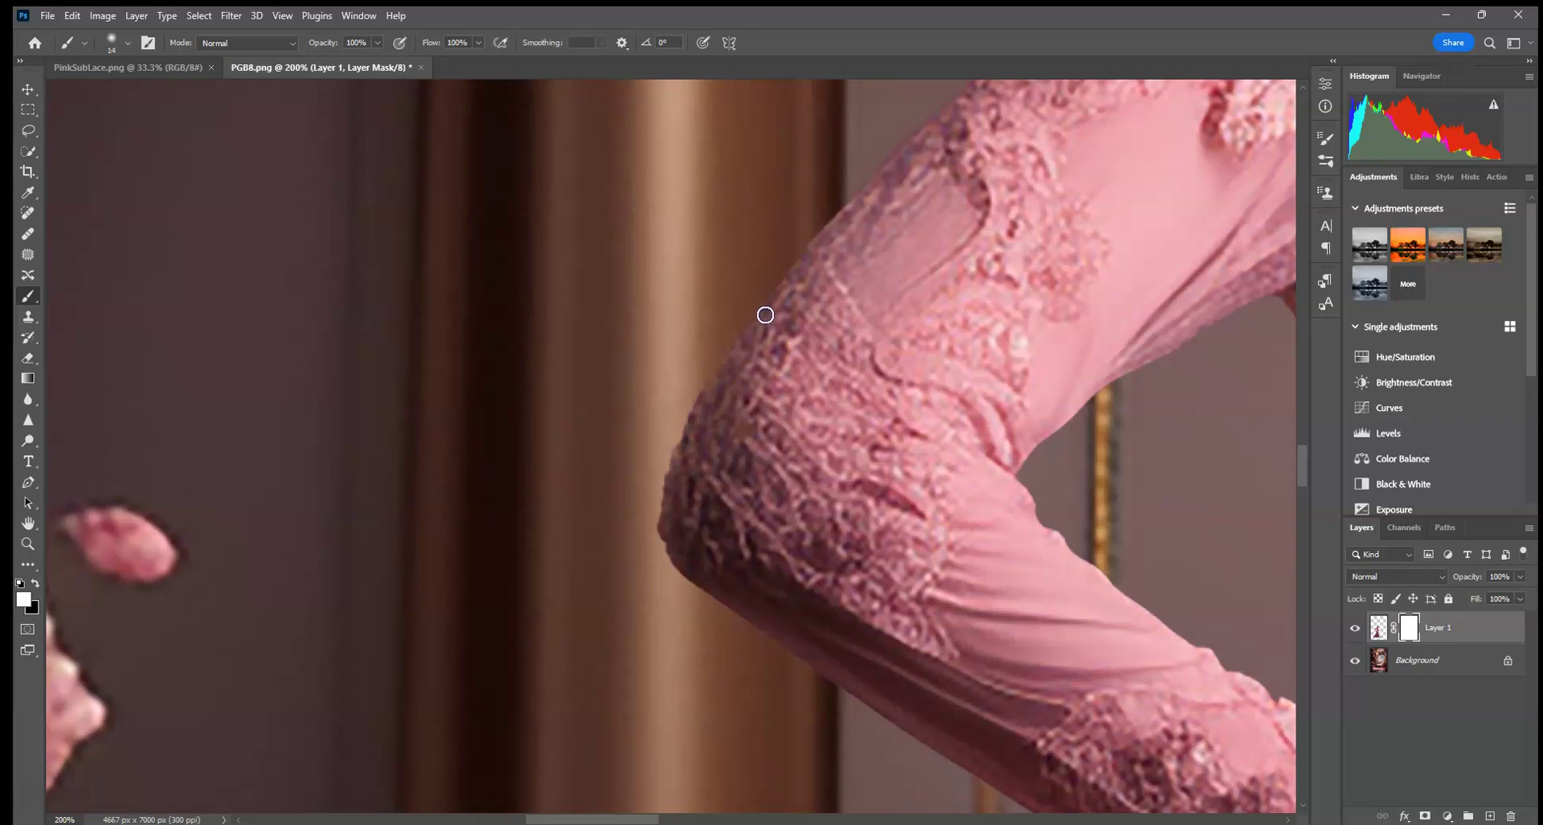
click(35, 582)
drag(644, 459, 672, 423)
drag(871, 606, 665, 258)
drag(920, 351, 713, 351)
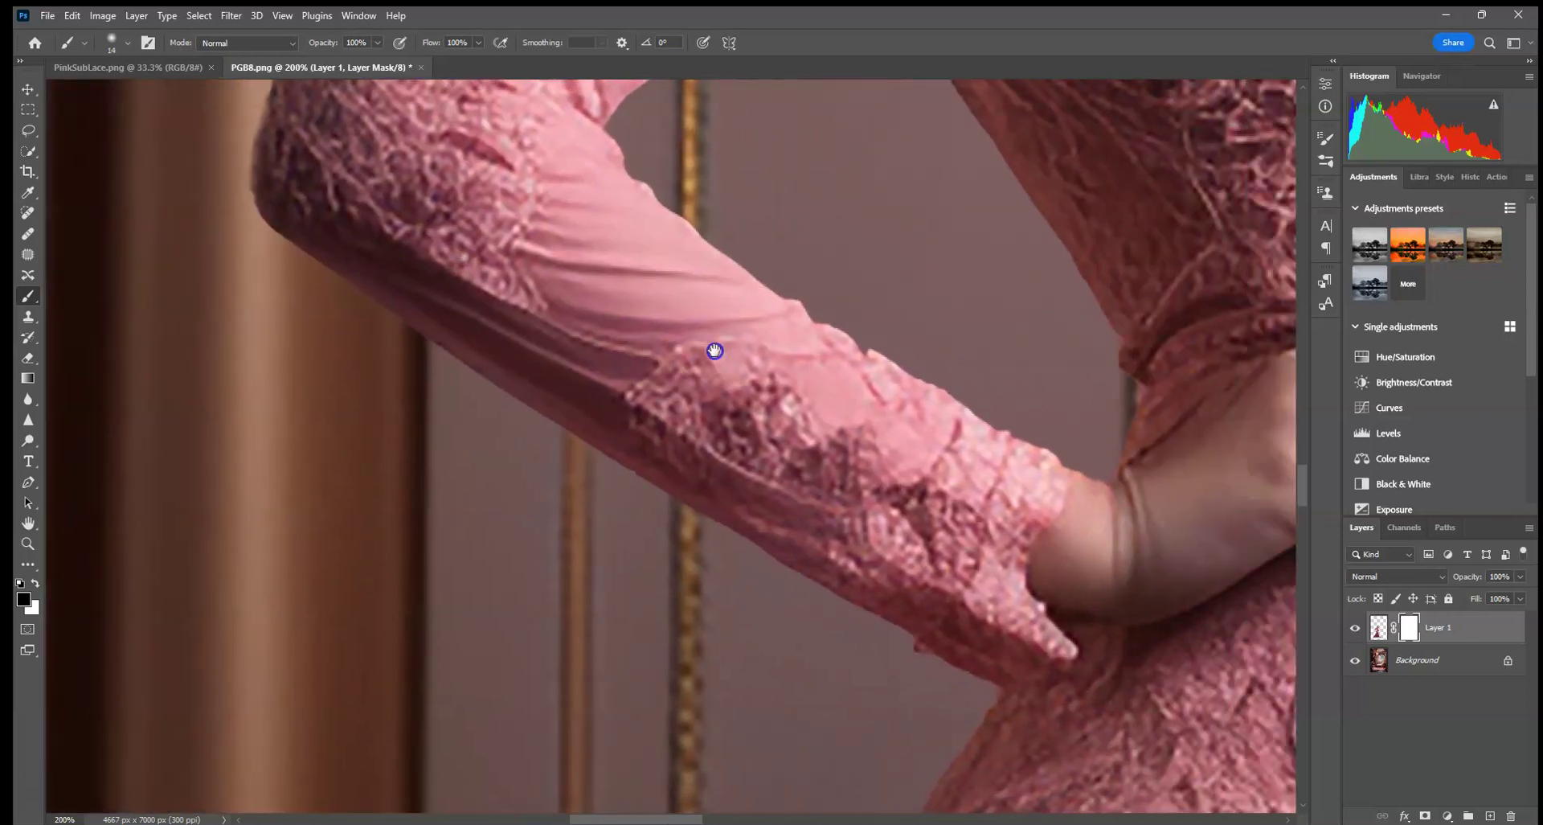
mouse_move(979, 482)
mouse_down()
mouse_move(896, 399)
mouse_move(814, 225)
mouse_up()
drag(951, 667, 858, 485)
drag(659, 214, 616, 180)
drag(614, 554, 658, 233)
drag(618, 508, 669, 528)
drag(710, 91, 688, 137)
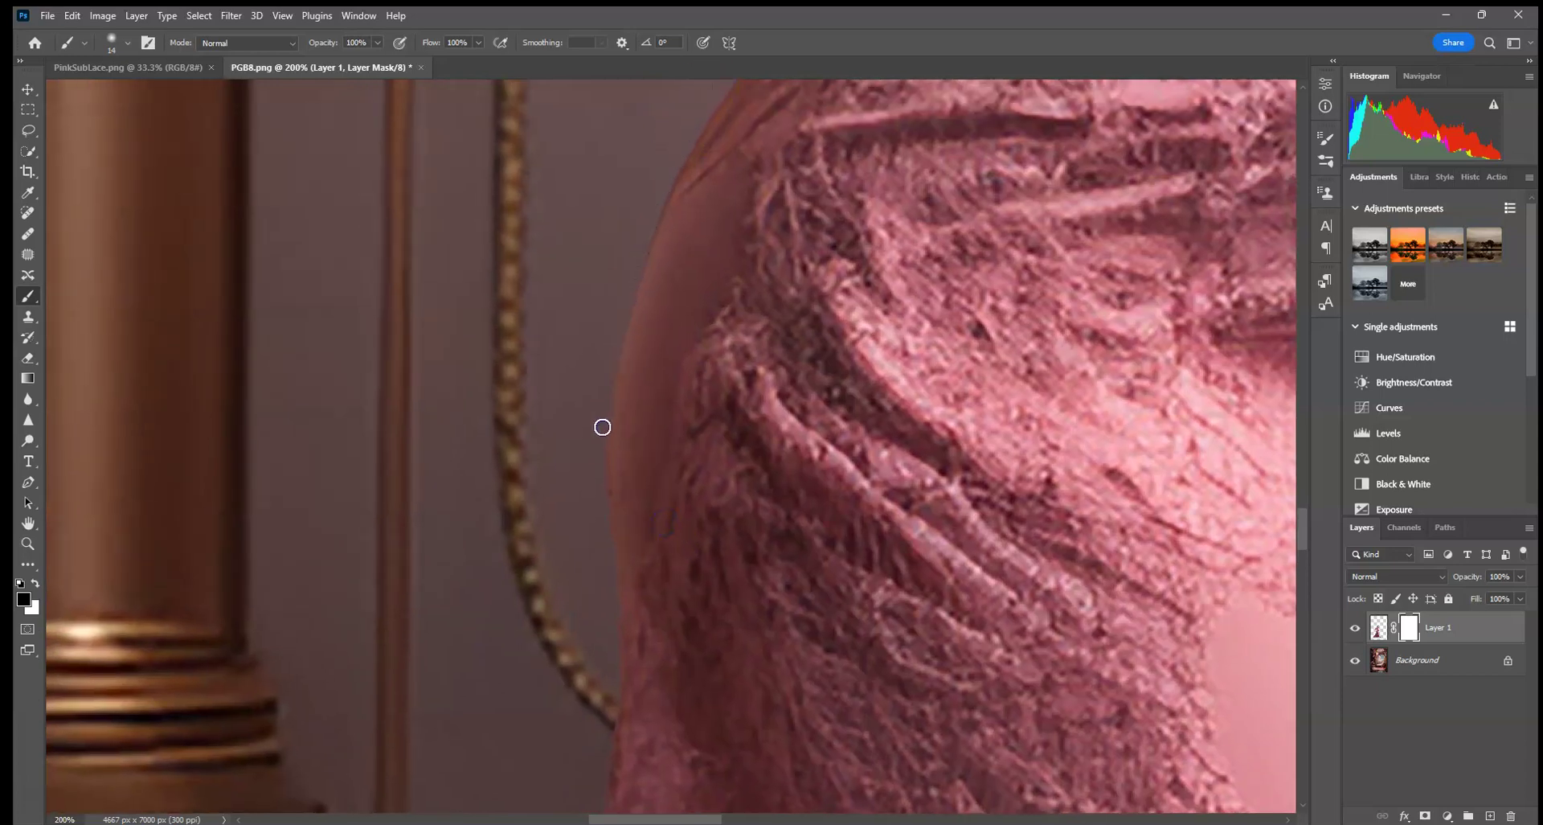
Follow the veil edge from the lace sleeve down to its hem
drag(661, 652, 792, 458)
click(699, 220)
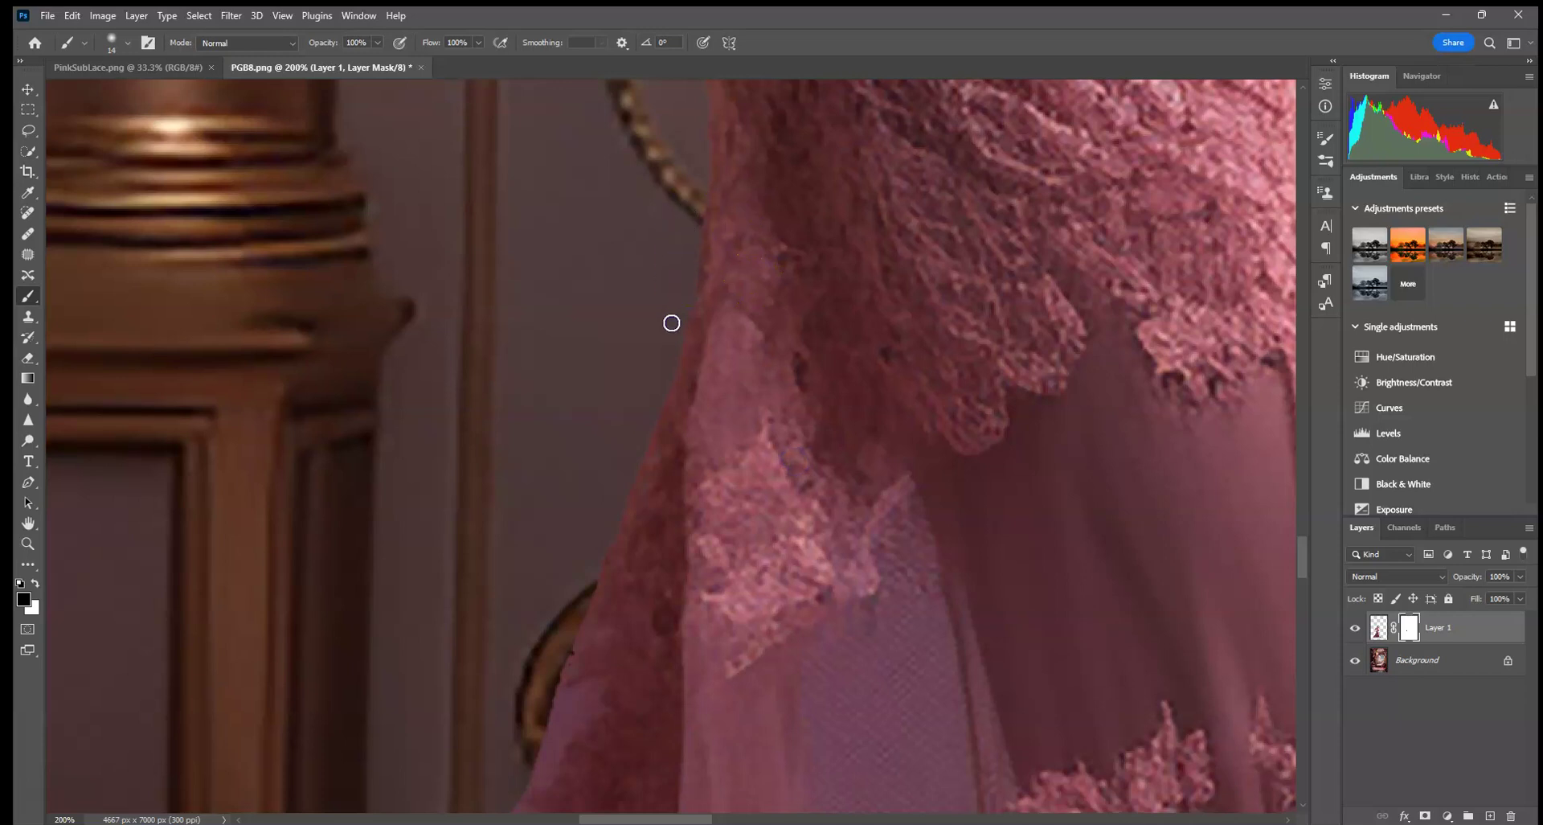
drag(596, 643, 953, 319)
drag(656, 338, 629, 399)
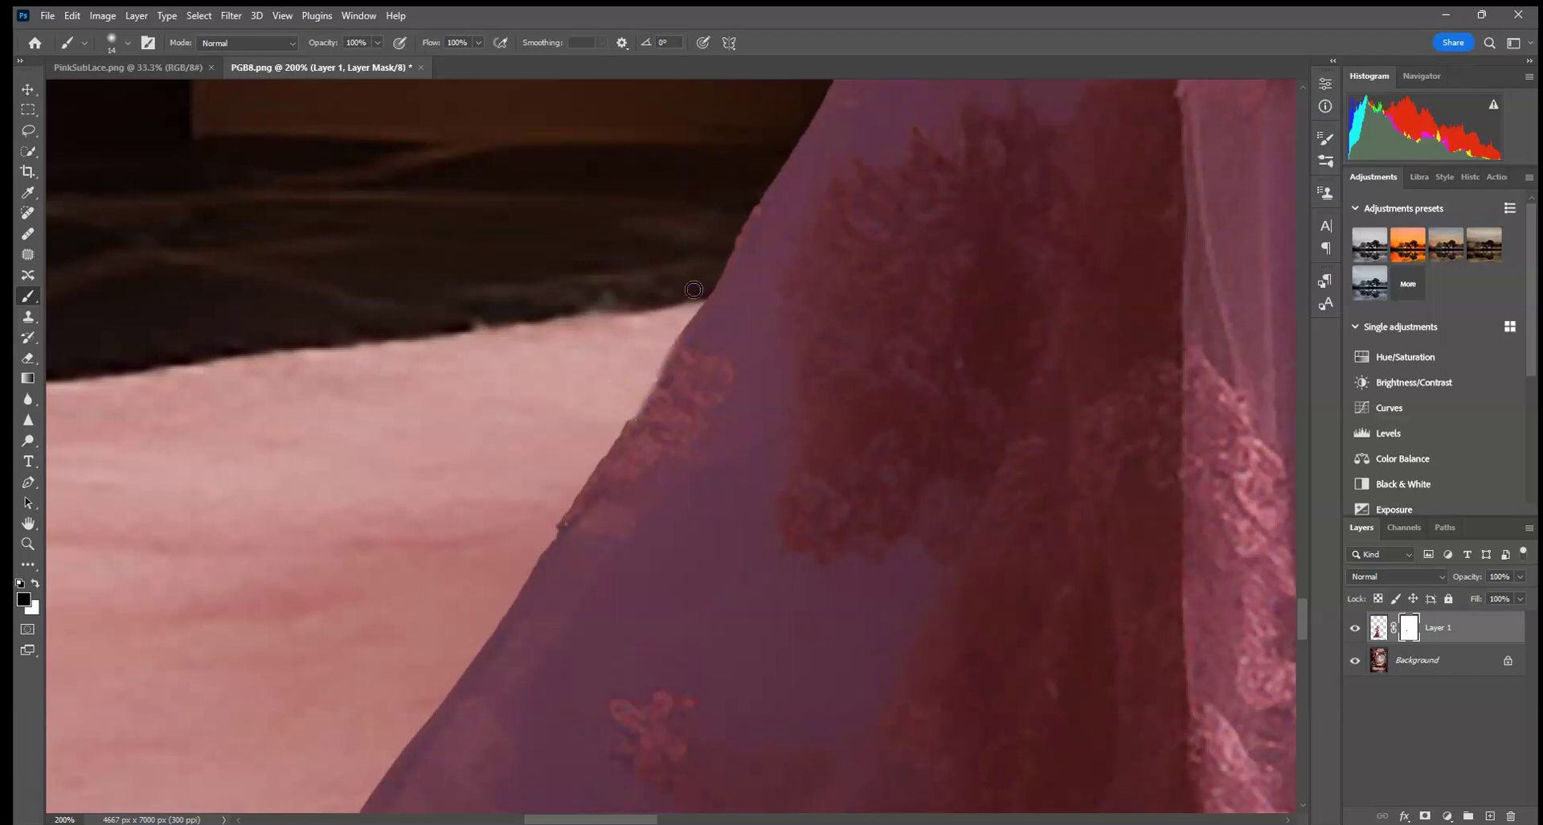
drag(580, 680, 844, 225)
drag(699, 586, 1043, 251)
drag(792, 609, 1011, 459)
Check PinkSubLace.png, return to PGB8.png at 100% zoom, and set the brush to 25 px
key(ctrl+minus)
key(ctrl+minus)
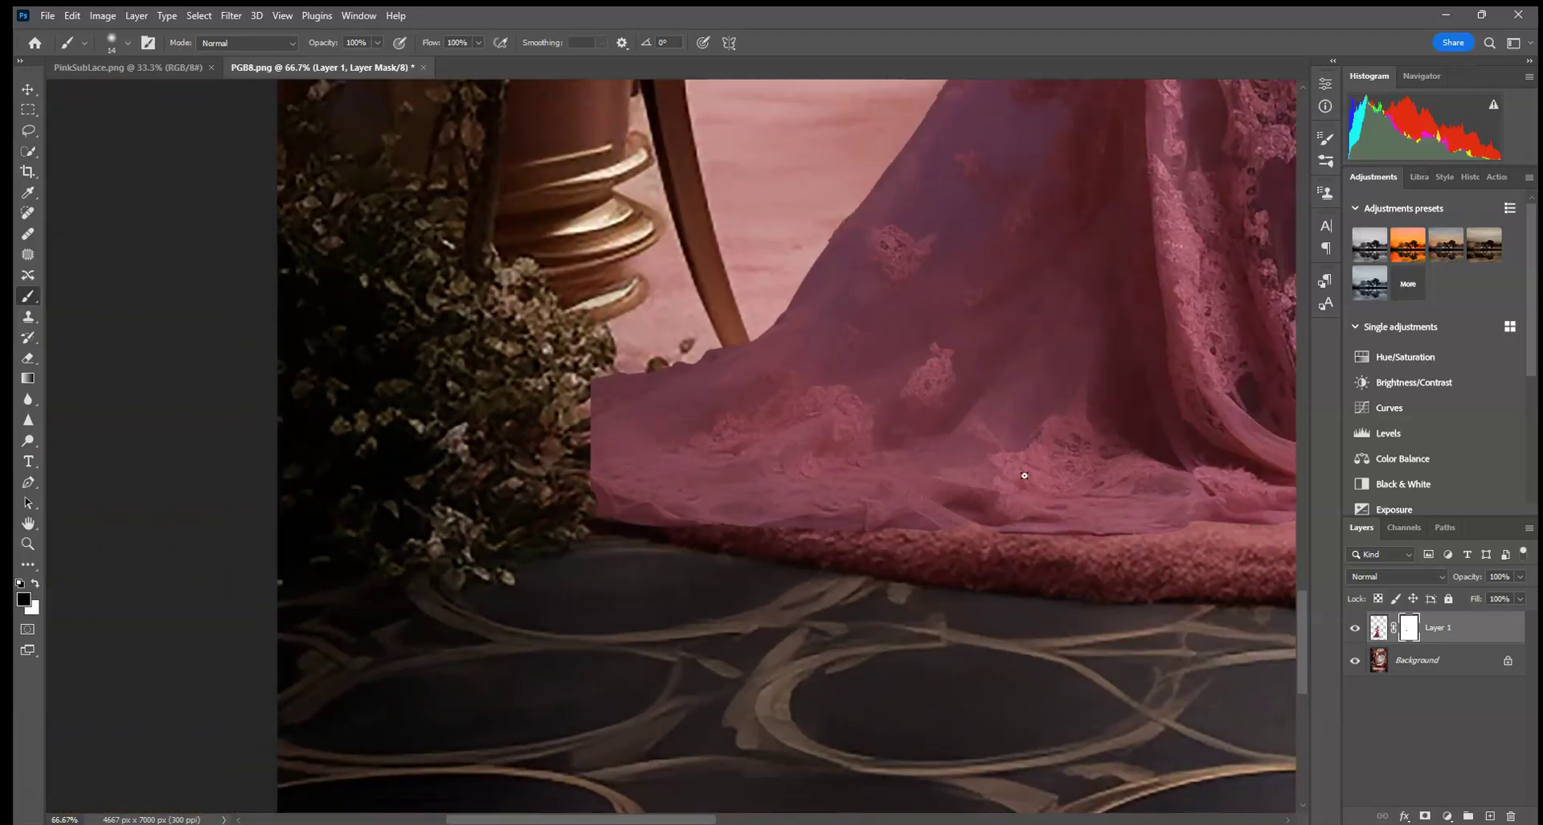
click(180, 64)
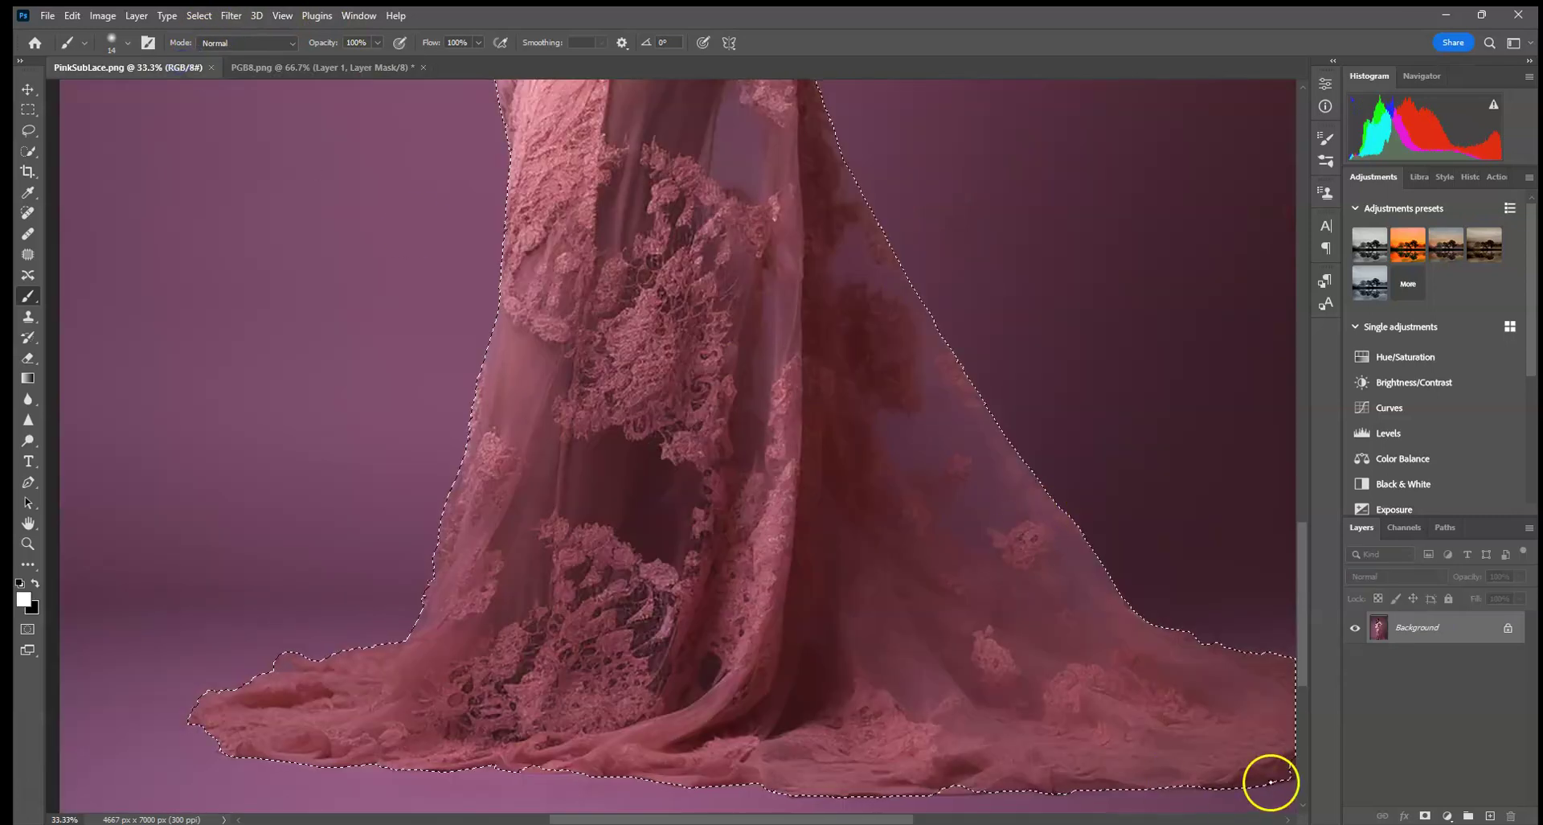
key(x)
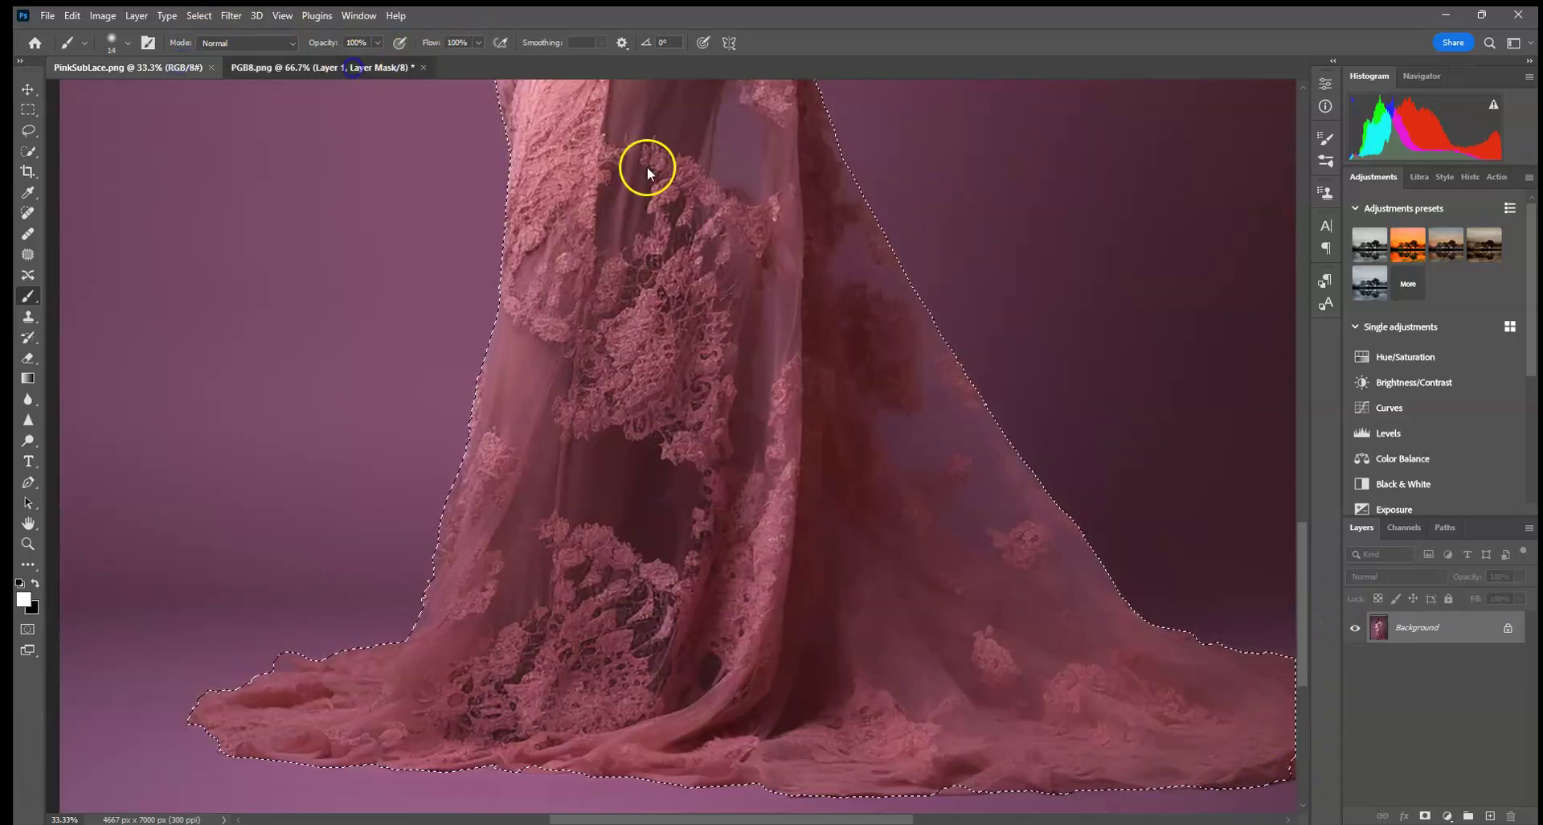
click(353, 67)
key(x)
key(ctrl+plus)
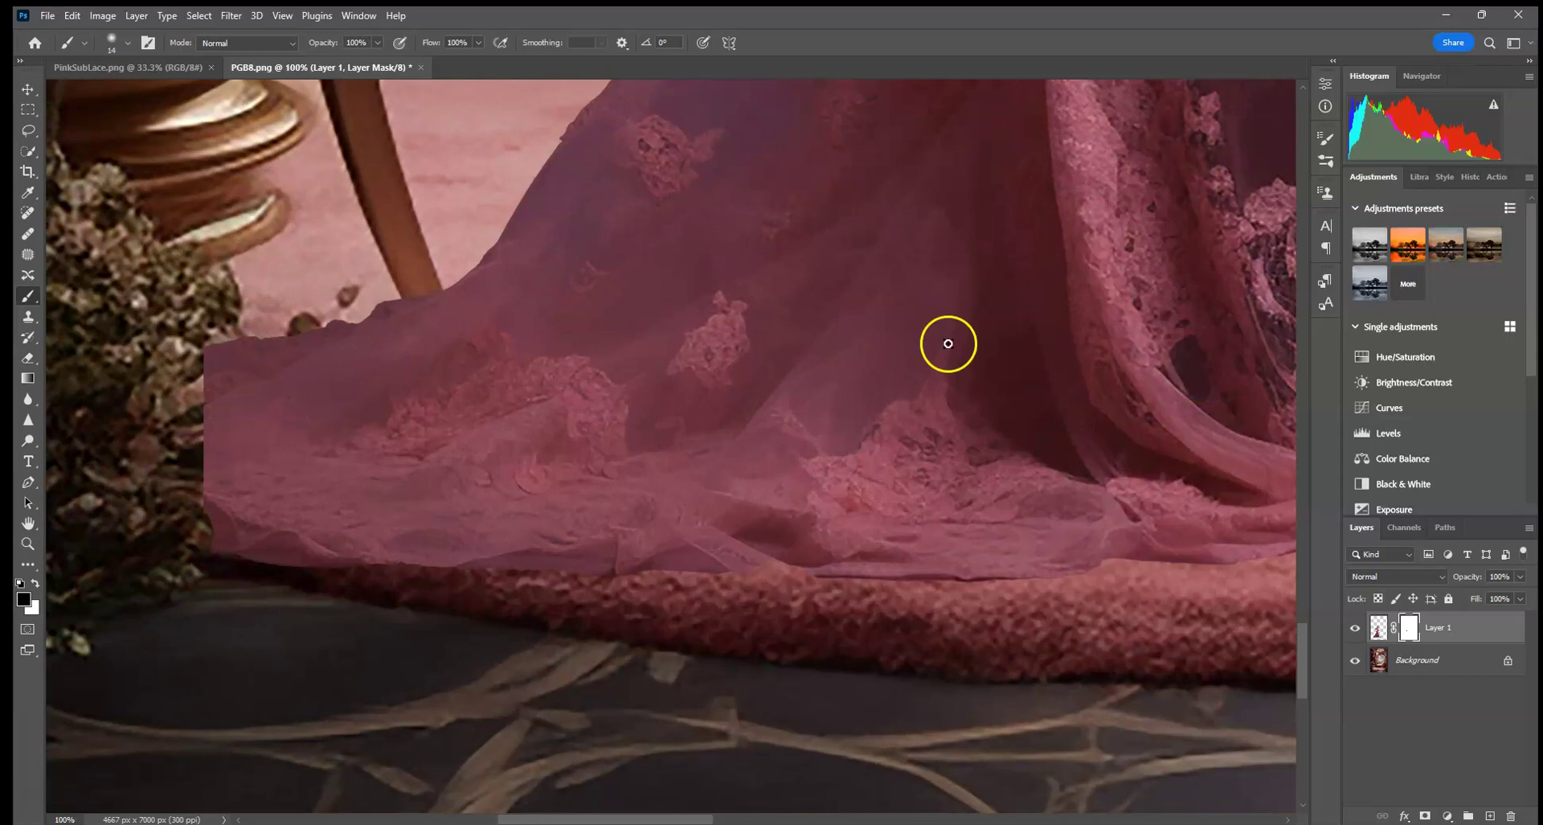
click(115, 48)
click(299, 348)
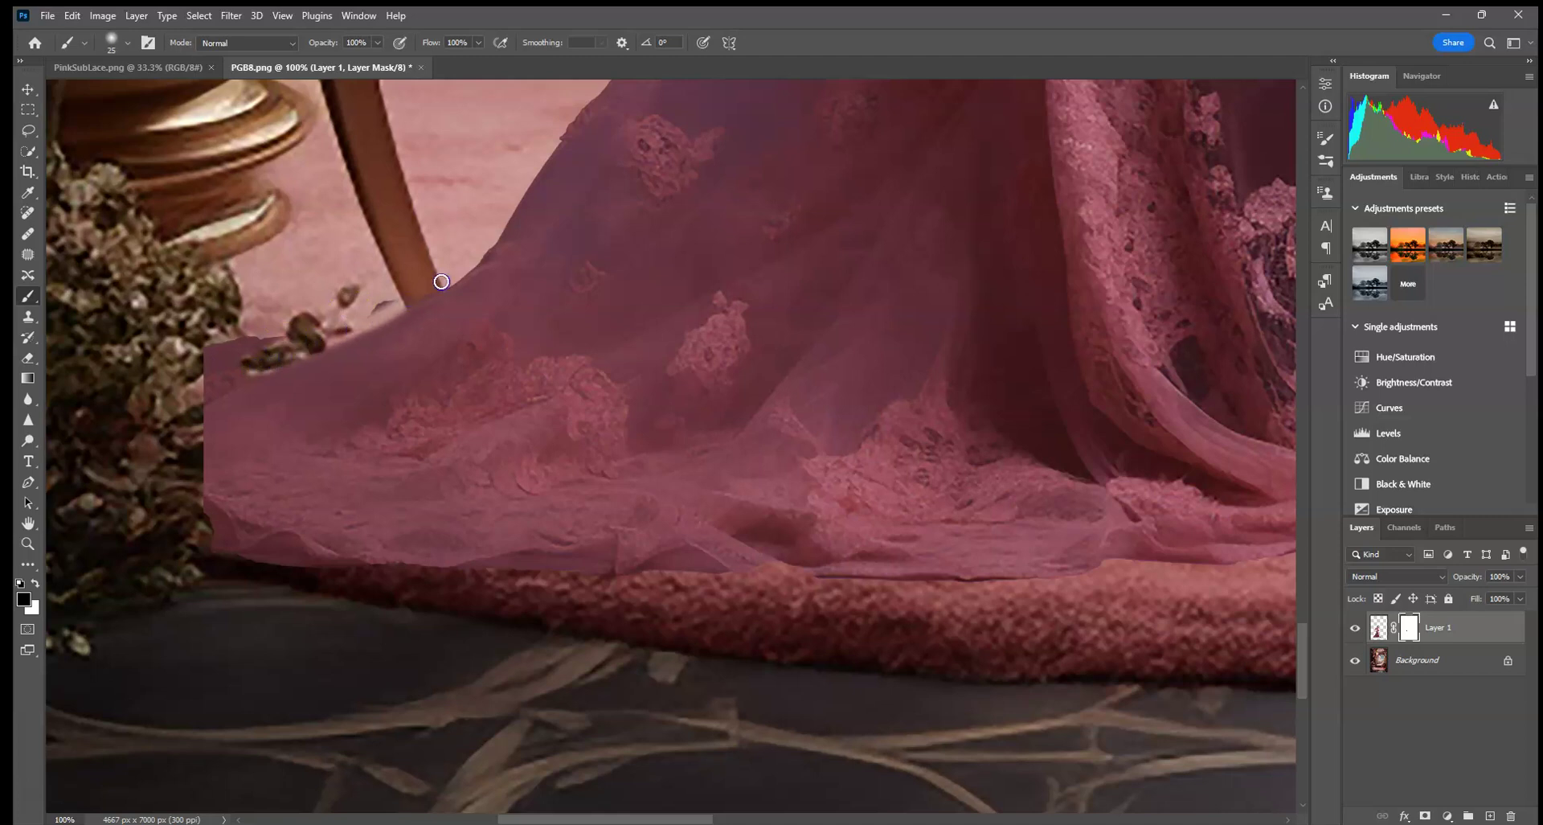
Mask the hem edge by the chair leg, reveal the flowers, and erase the mauve patch
drag(258, 360, 236, 368)
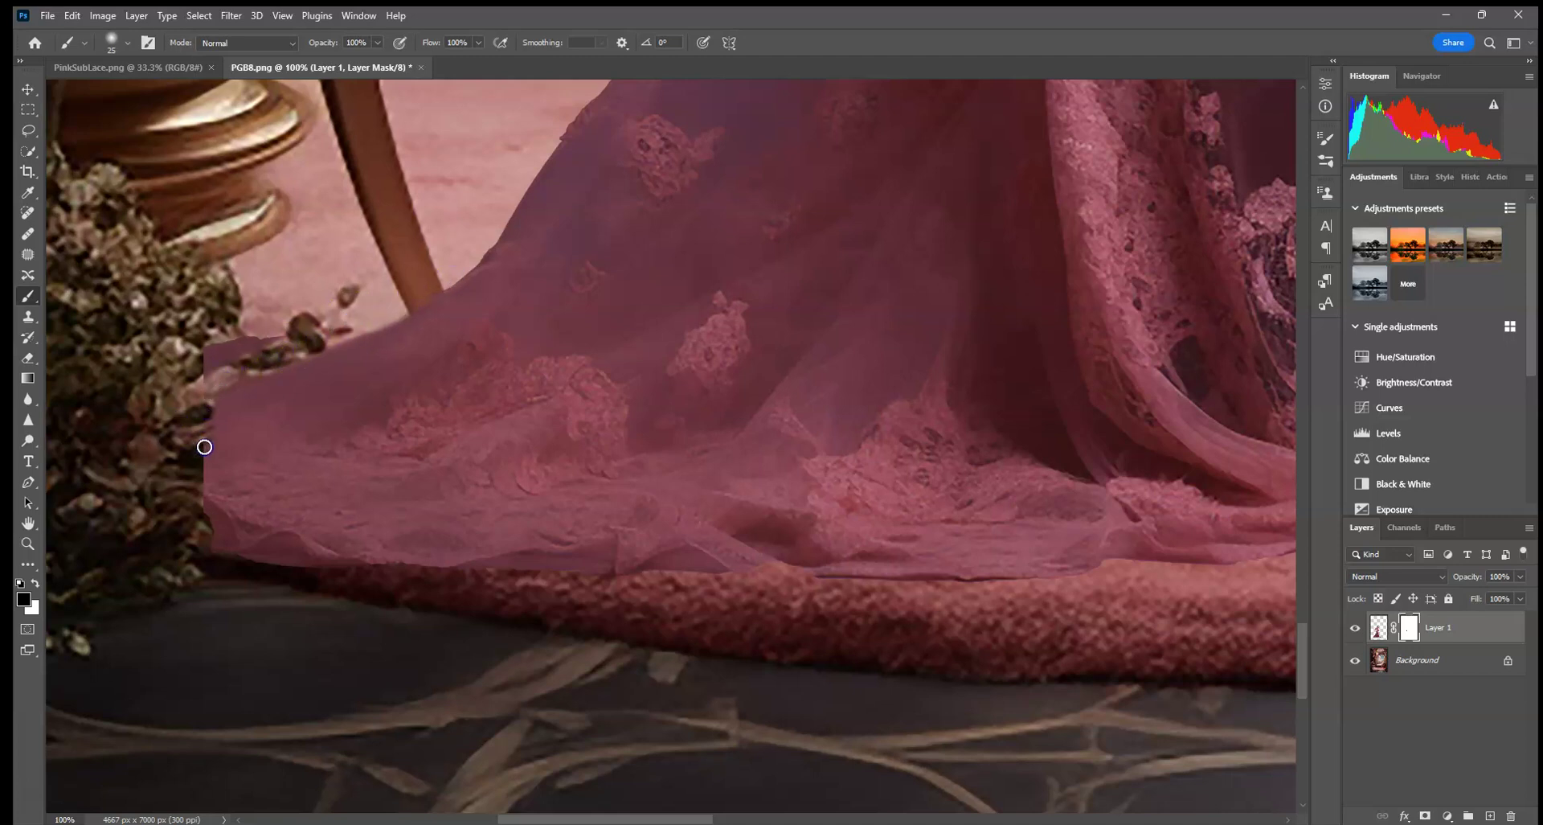
mouse_move(204, 453)
mouse_down()
mouse_move(216, 517)
mouse_move(308, 589)
mouse_move(206, 531)
mouse_move(312, 561)
mouse_up()
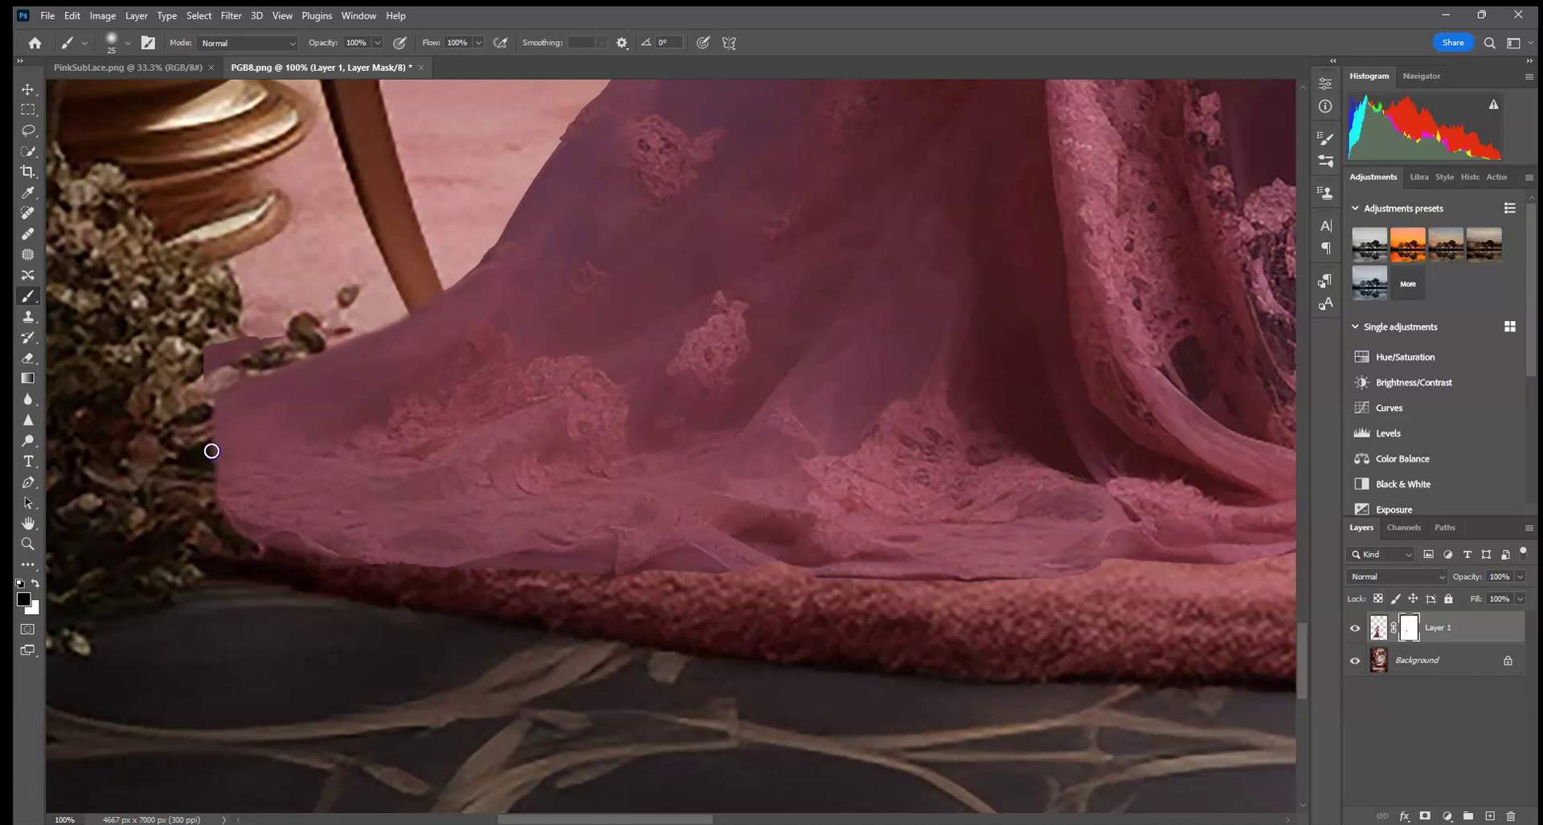
mouse_move(264, 368)
mouse_down()
mouse_move(215, 432)
mouse_move(287, 367)
mouse_up()
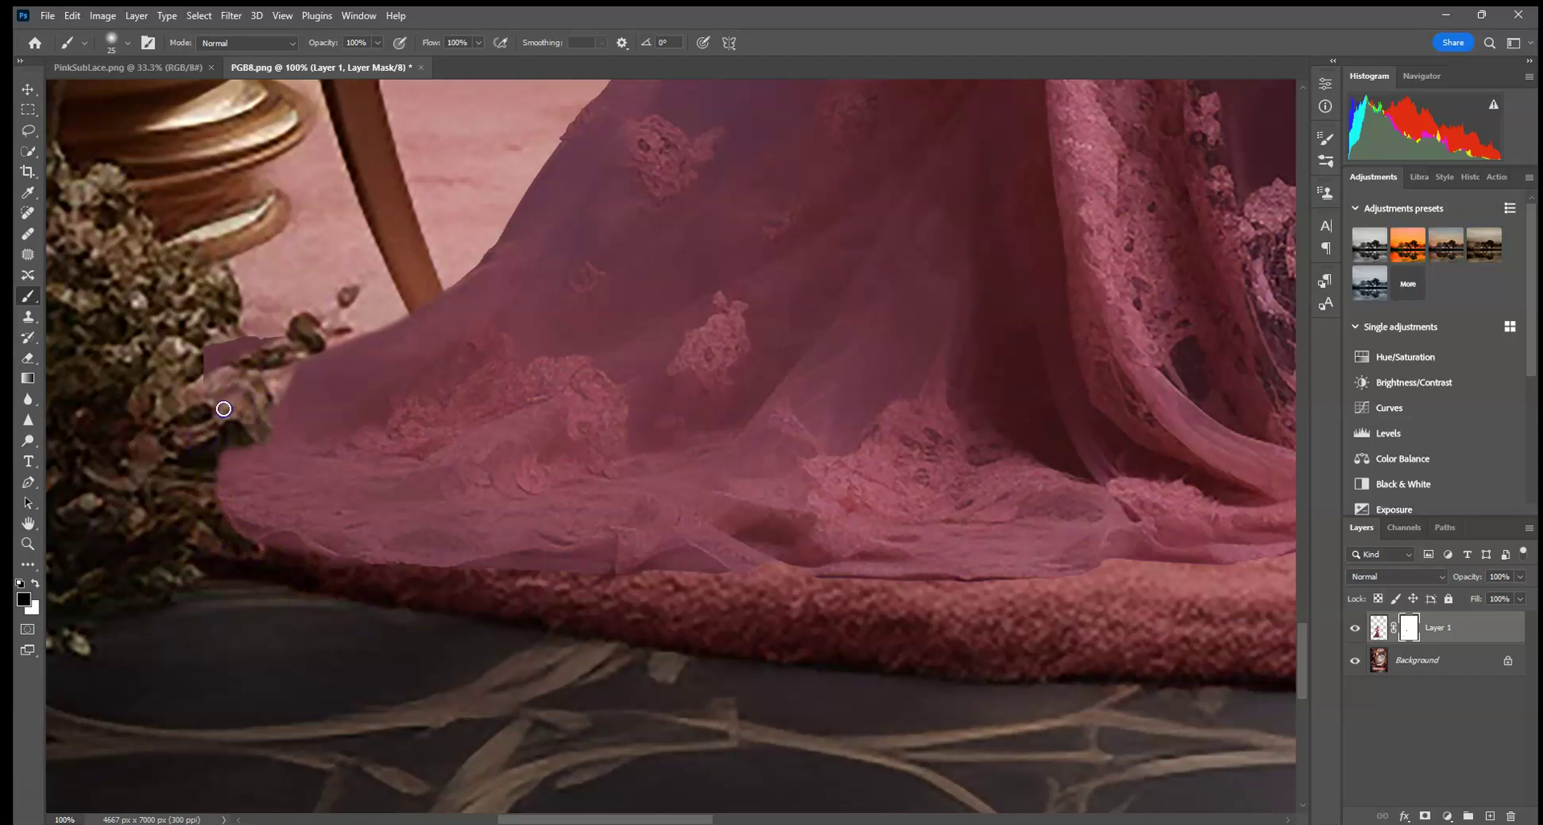
drag(267, 317, 261, 336)
click(215, 362)
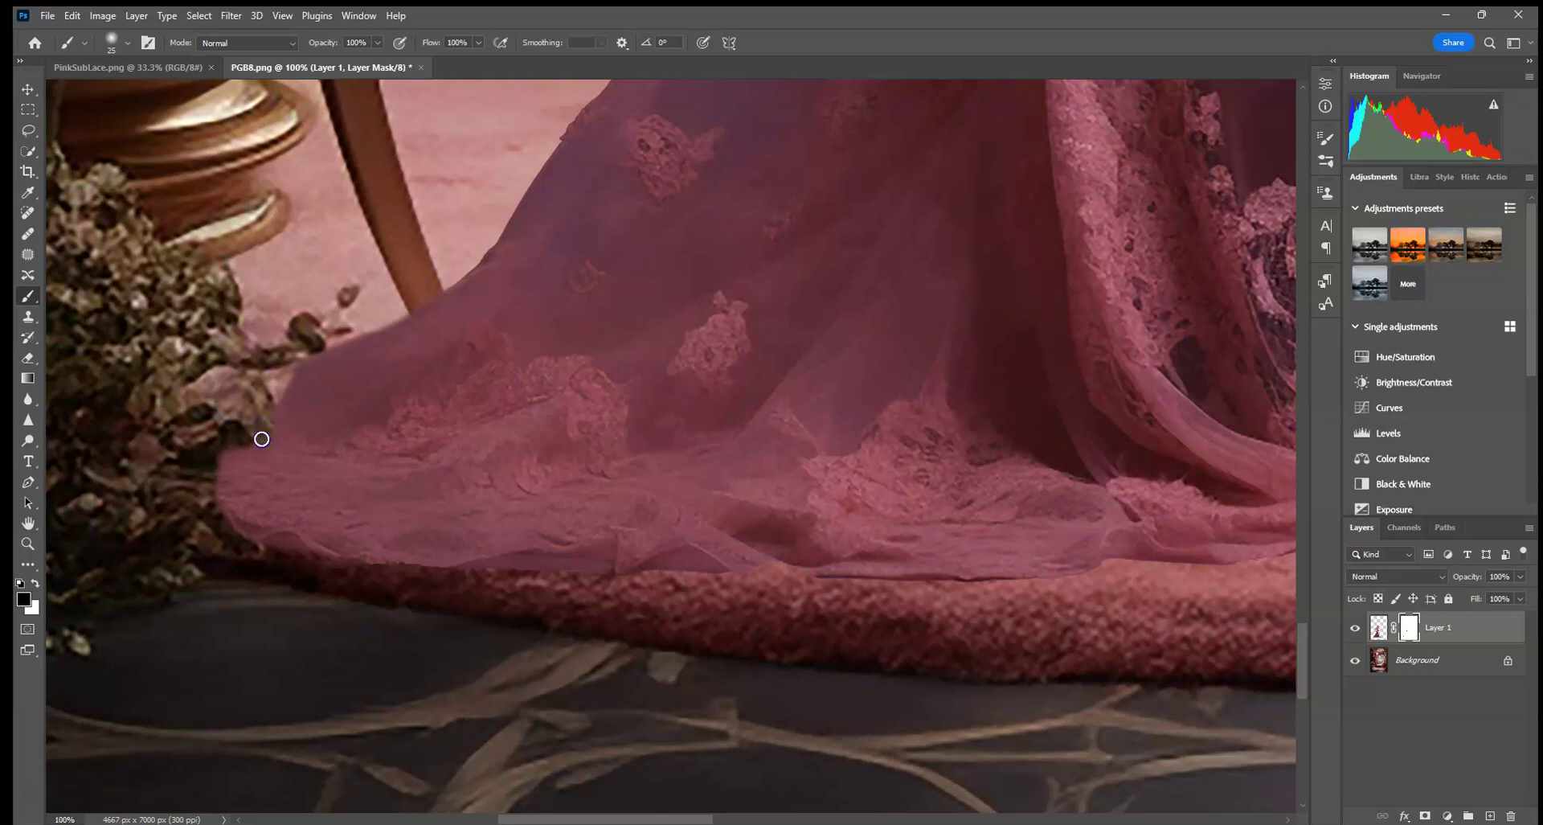
mouse_move(266, 462)
mouse_down()
mouse_move(229, 508)
mouse_move(262, 477)
mouse_up()
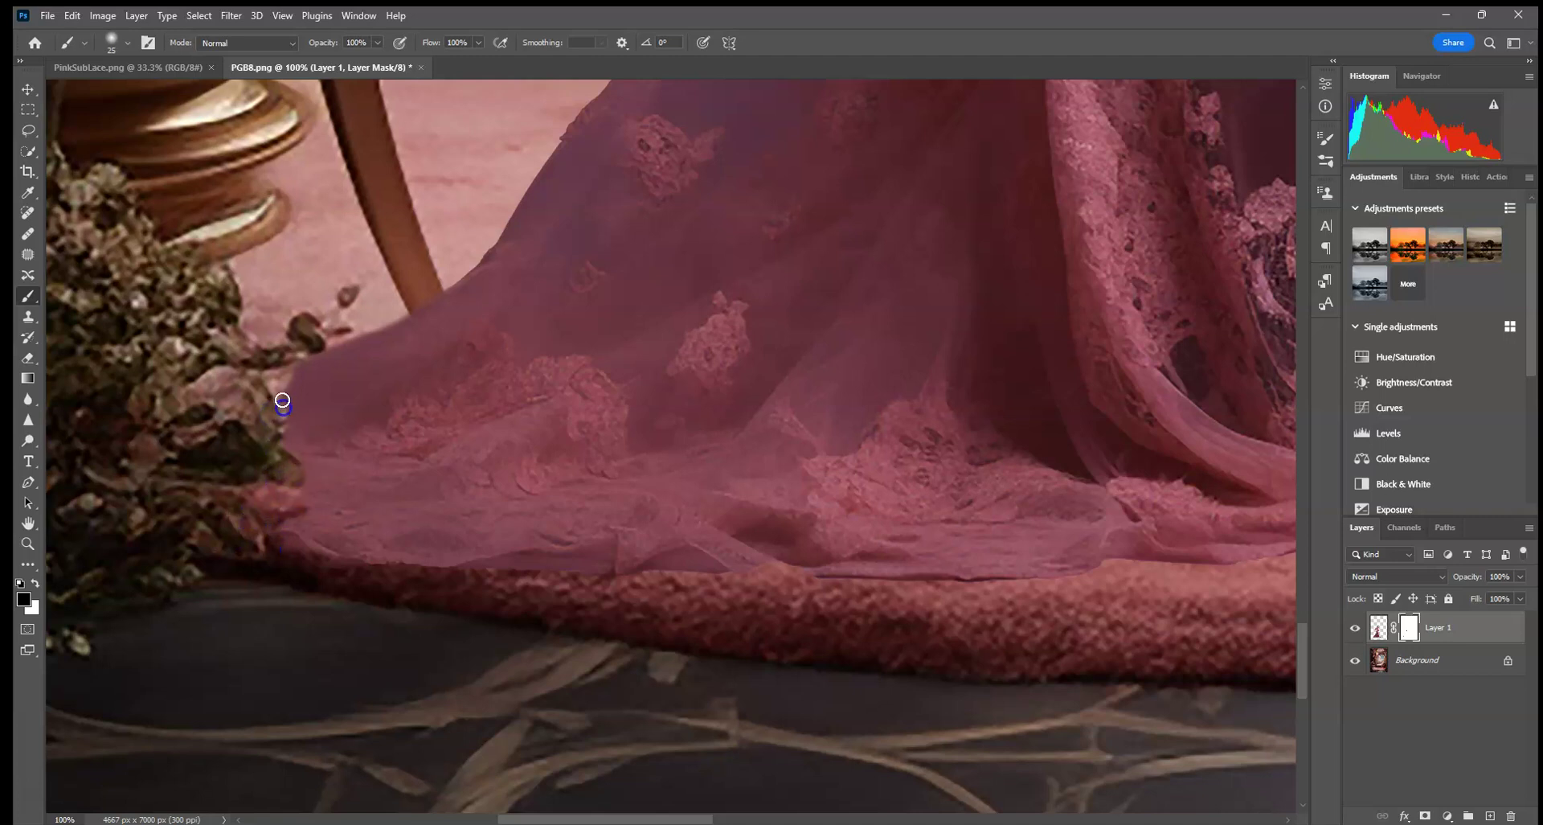
Inspect the dress's right edge up to her face, then fit the whole image on screen
drag(307, 362, 364, 322)
drag(925, 394, 403, 565)
drag(680, 407, 447, 511)
drag(651, 306, 623, 157)
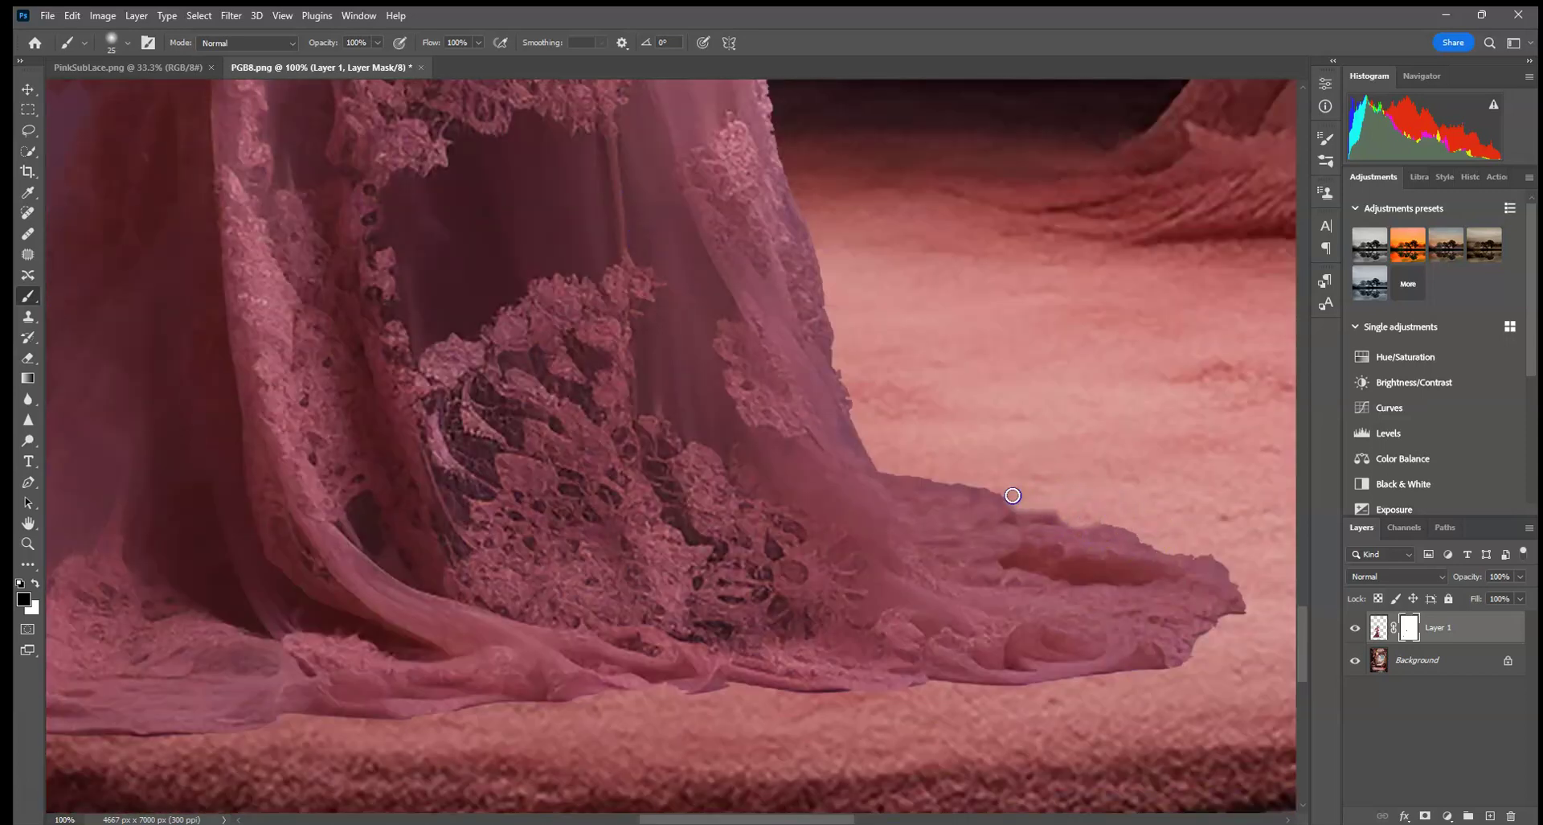
drag(875, 405, 889, 517)
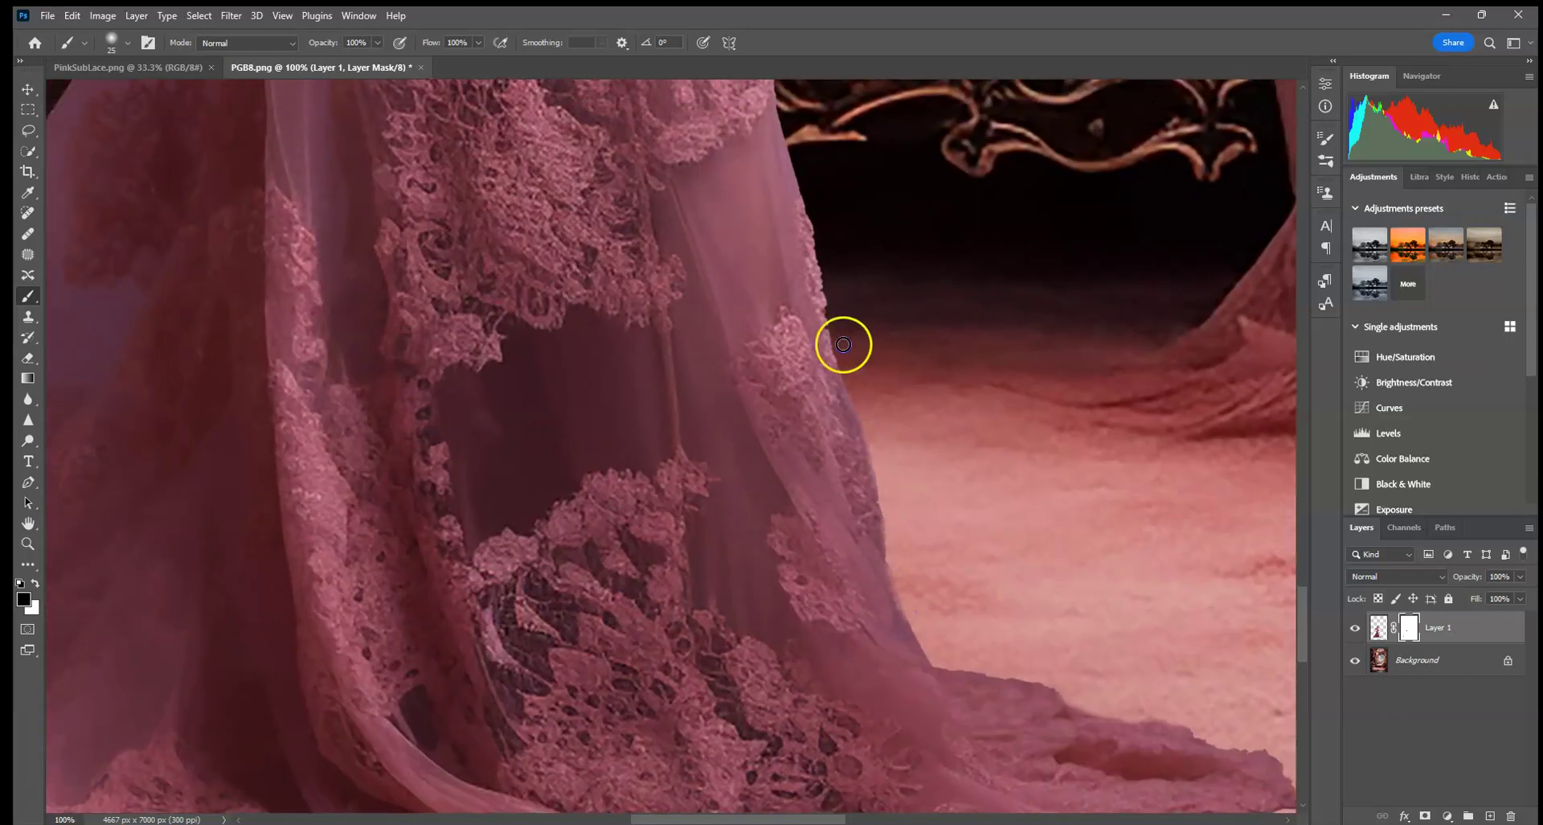
drag(843, 341, 868, 506)
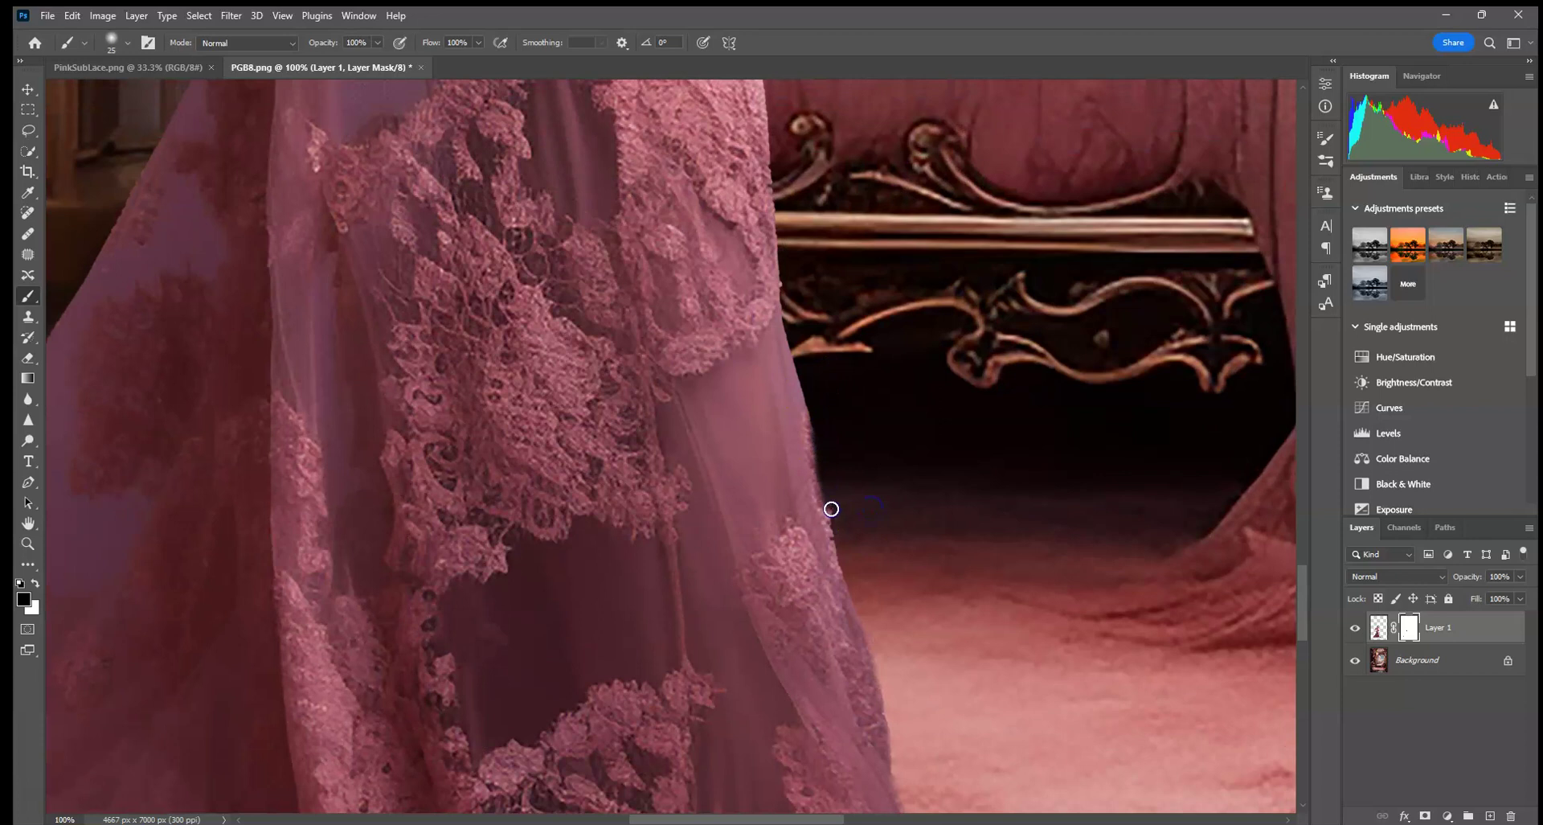
drag(876, 362, 841, 627)
drag(862, 434, 854, 597)
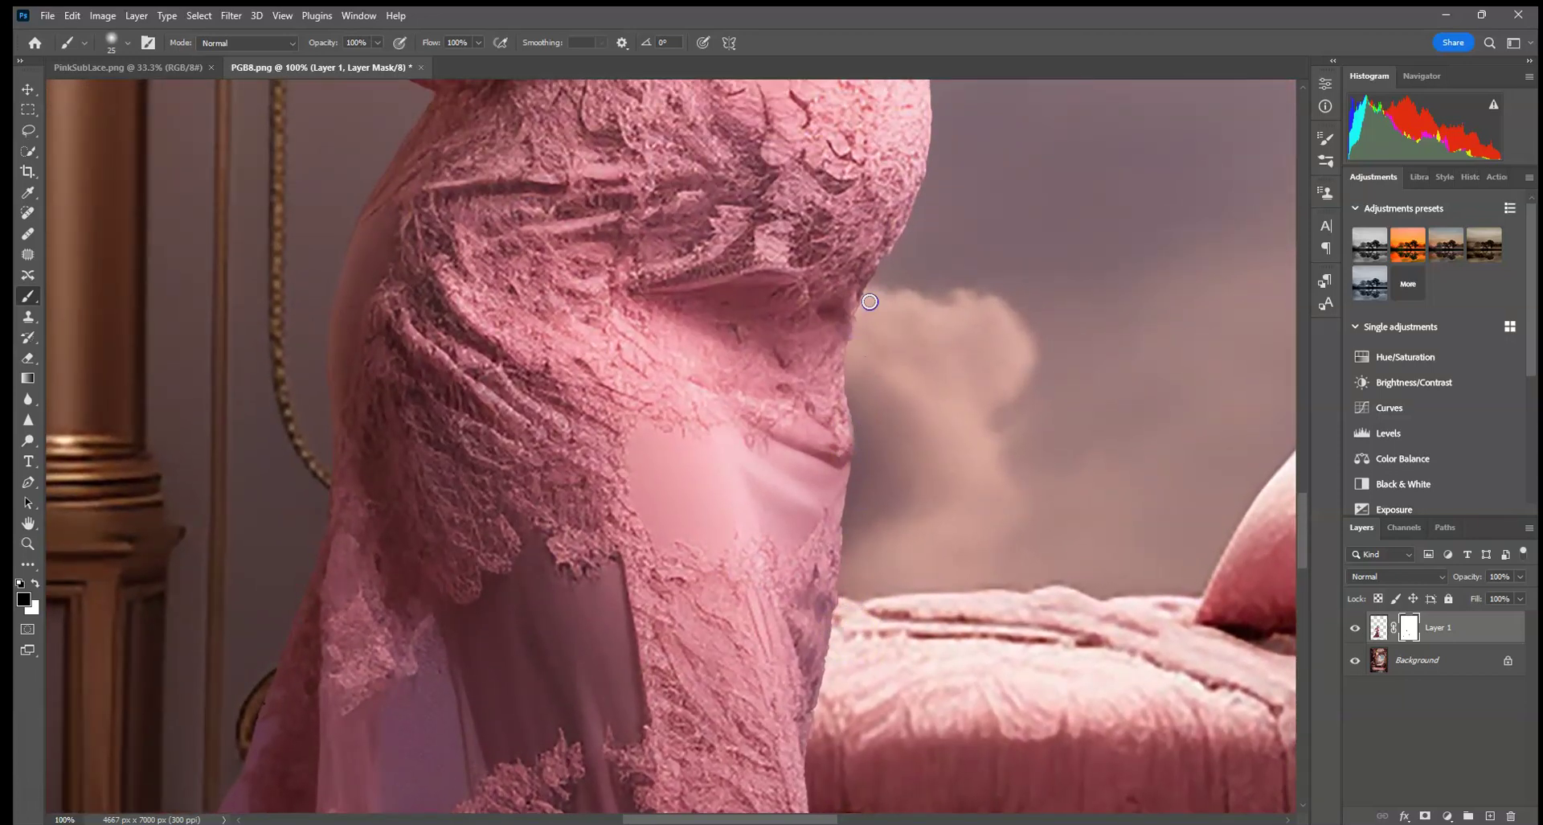
drag(892, 290, 937, 669)
key(ctrl+0)
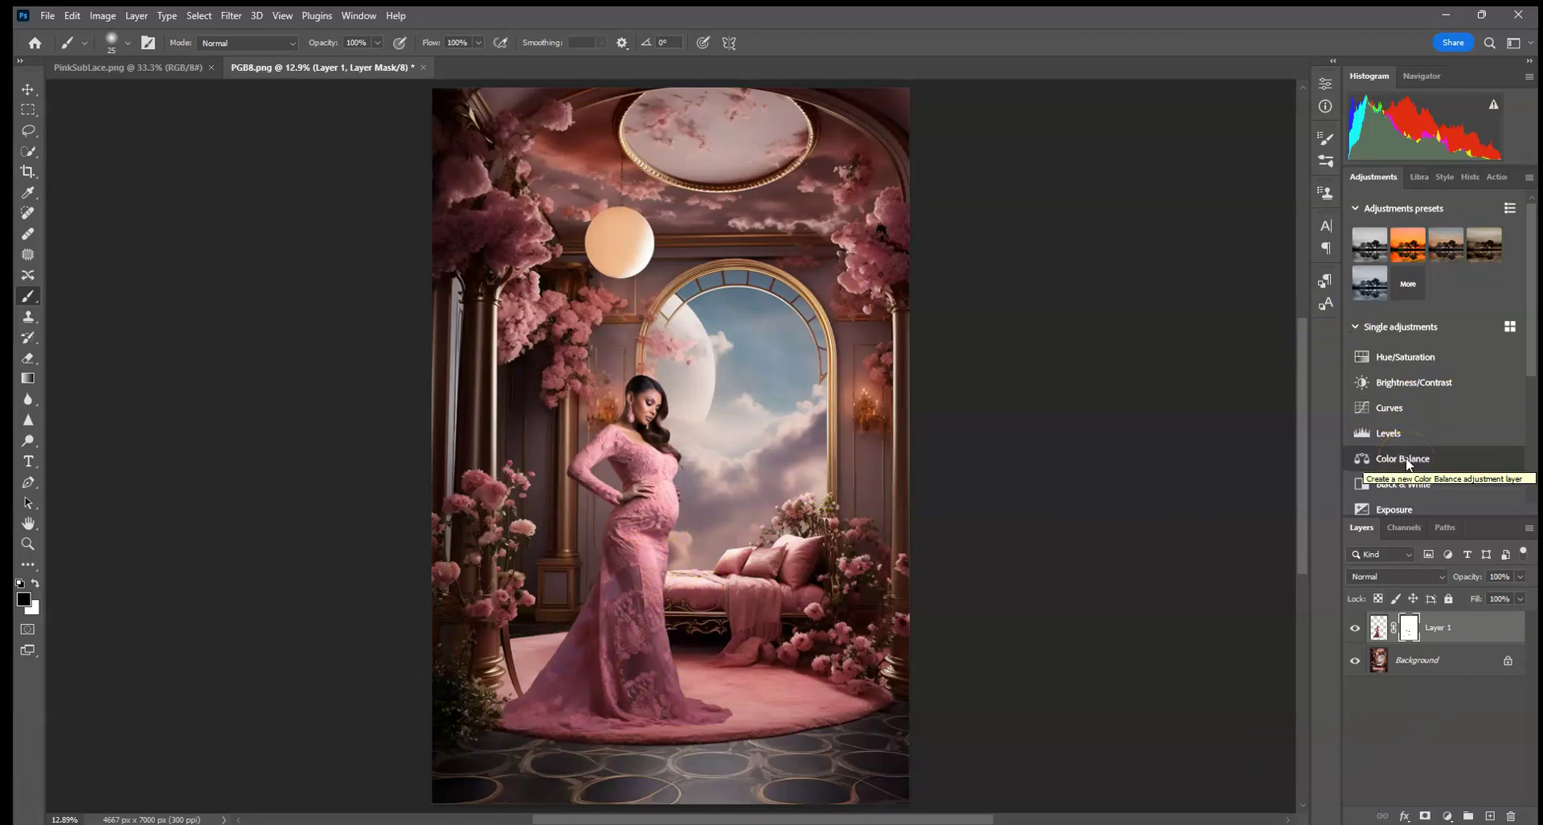
Target Layer 1's image and add a Color Balance layer clipped to it
click(103, 16)
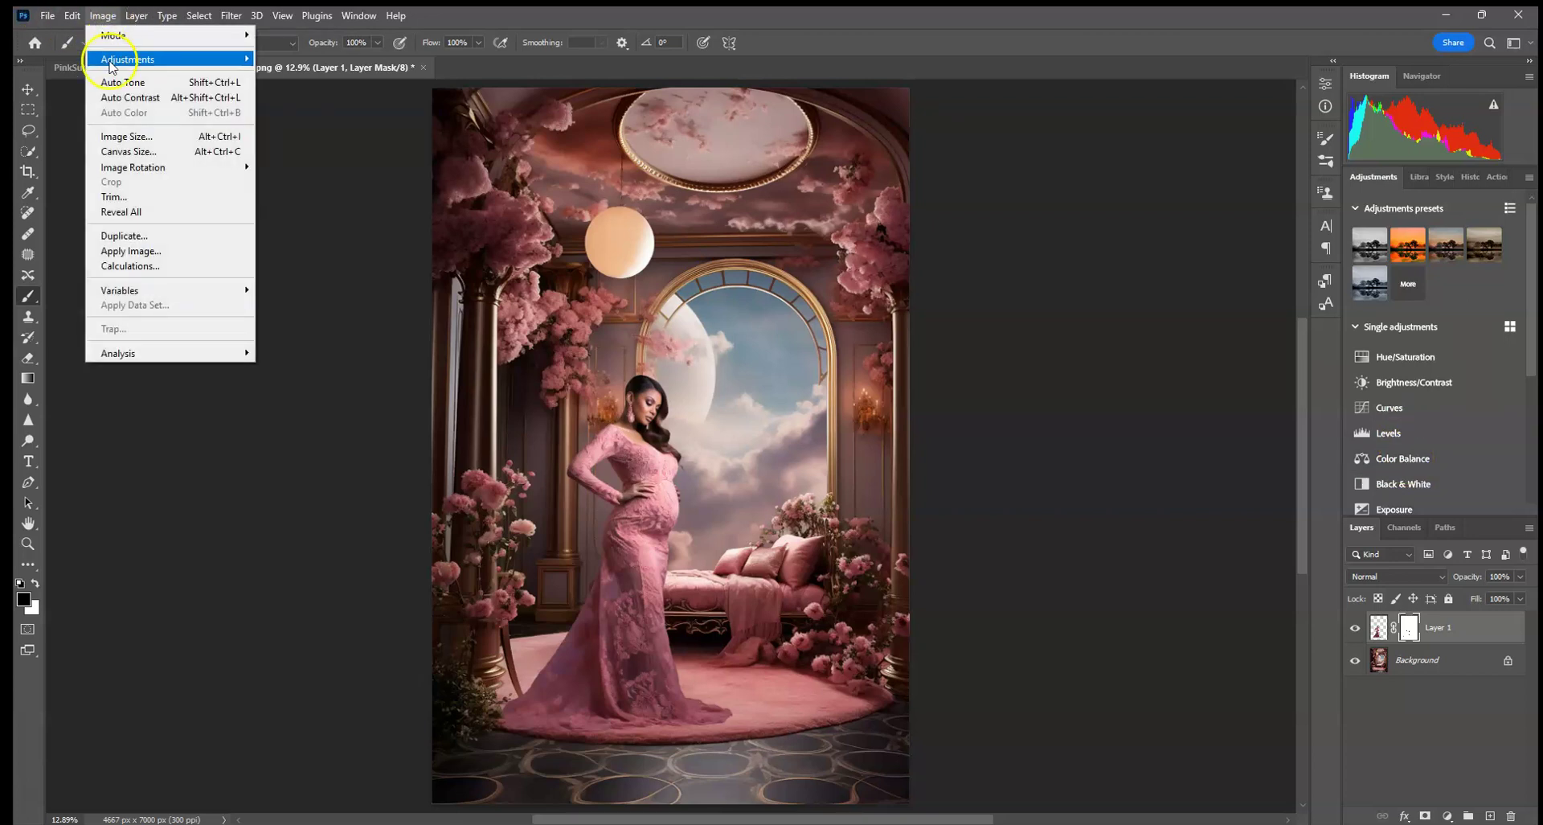
mouse_move(112, 60)
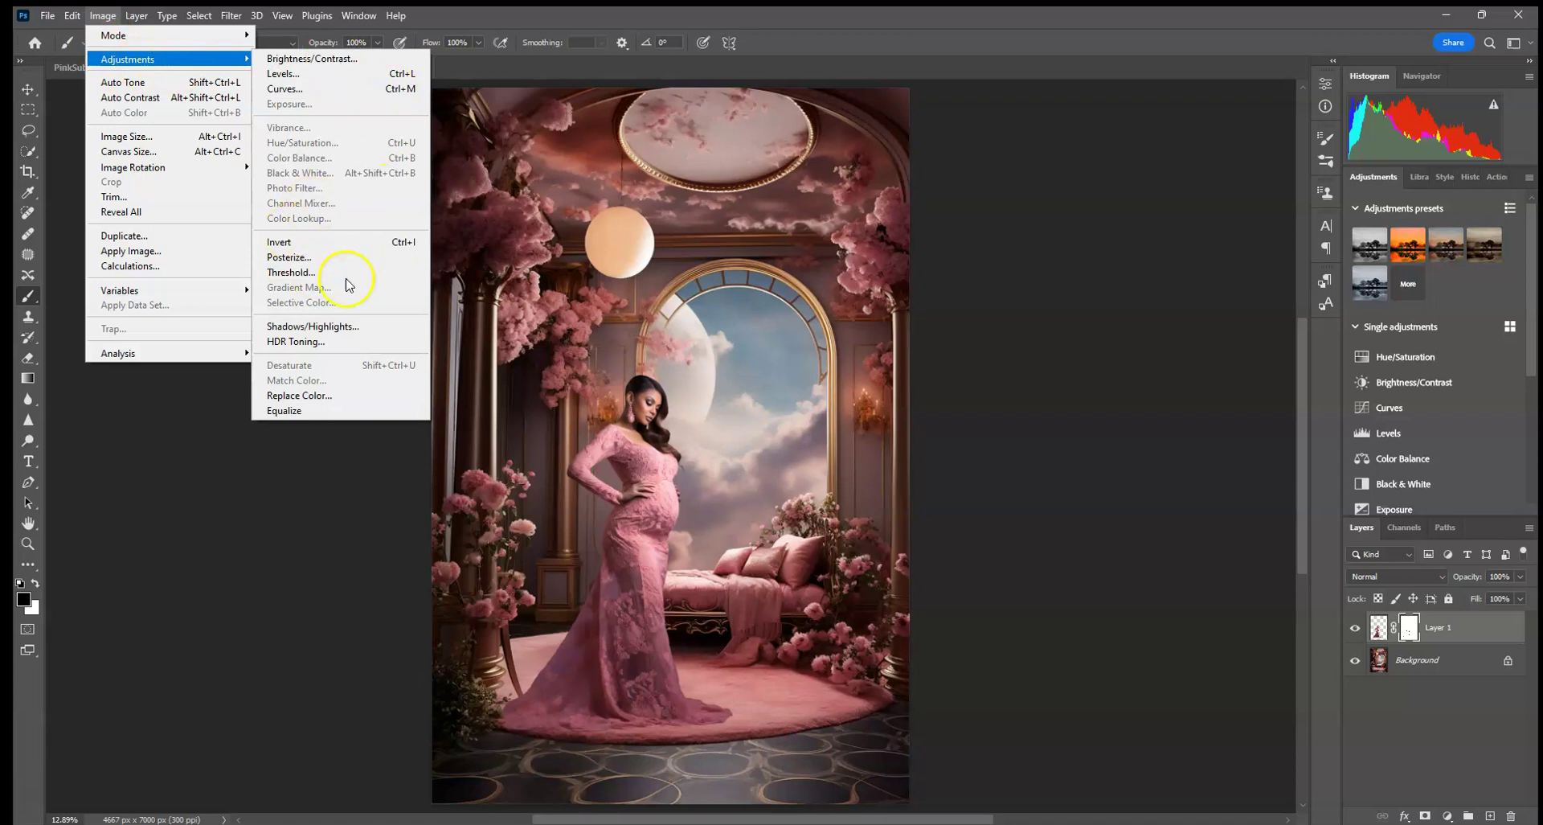
click(1423, 627)
click(1380, 626)
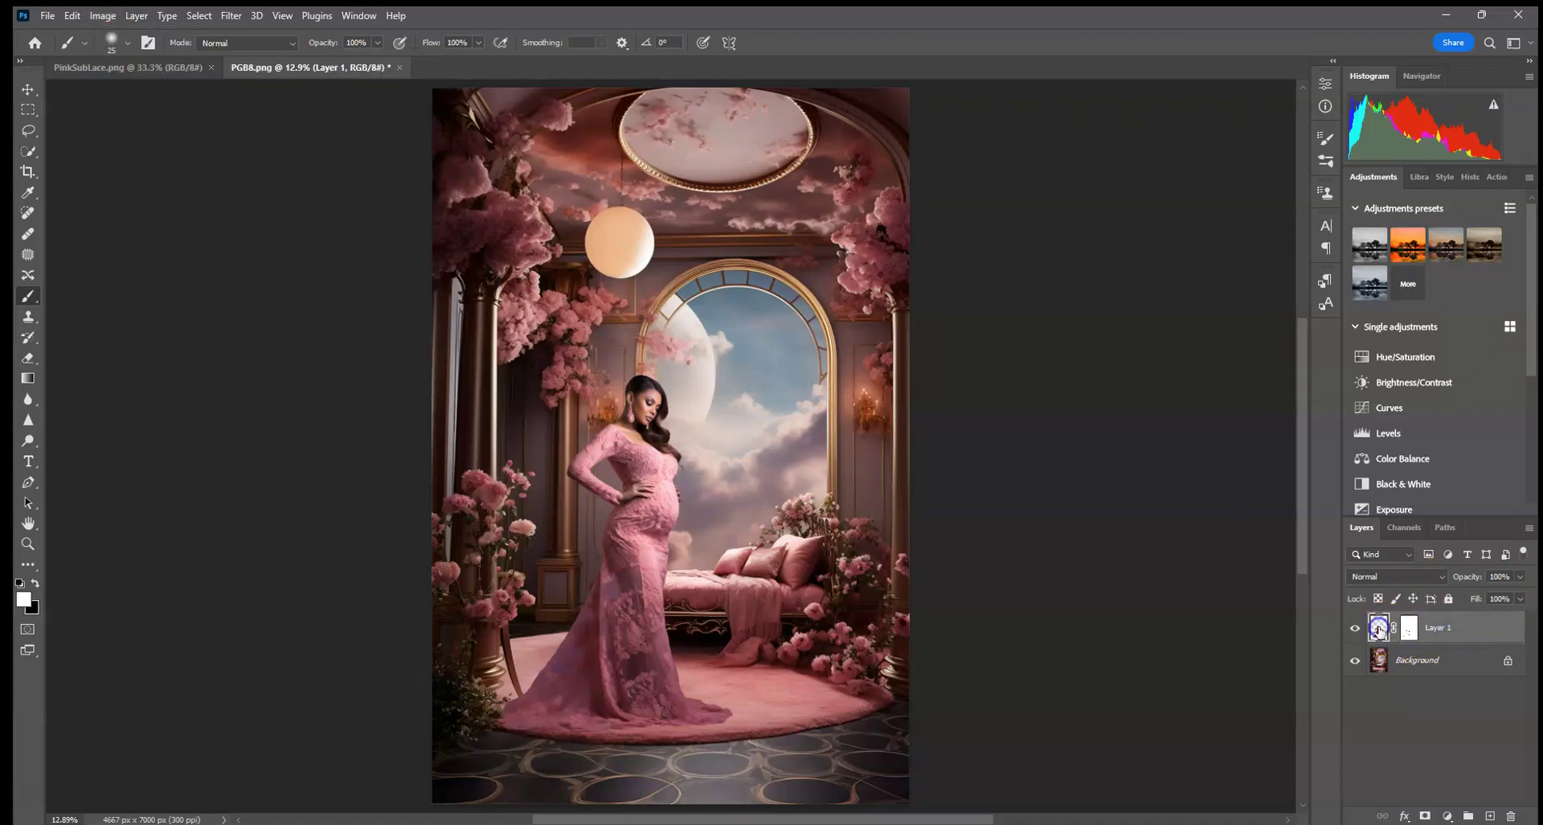
click(1403, 459)
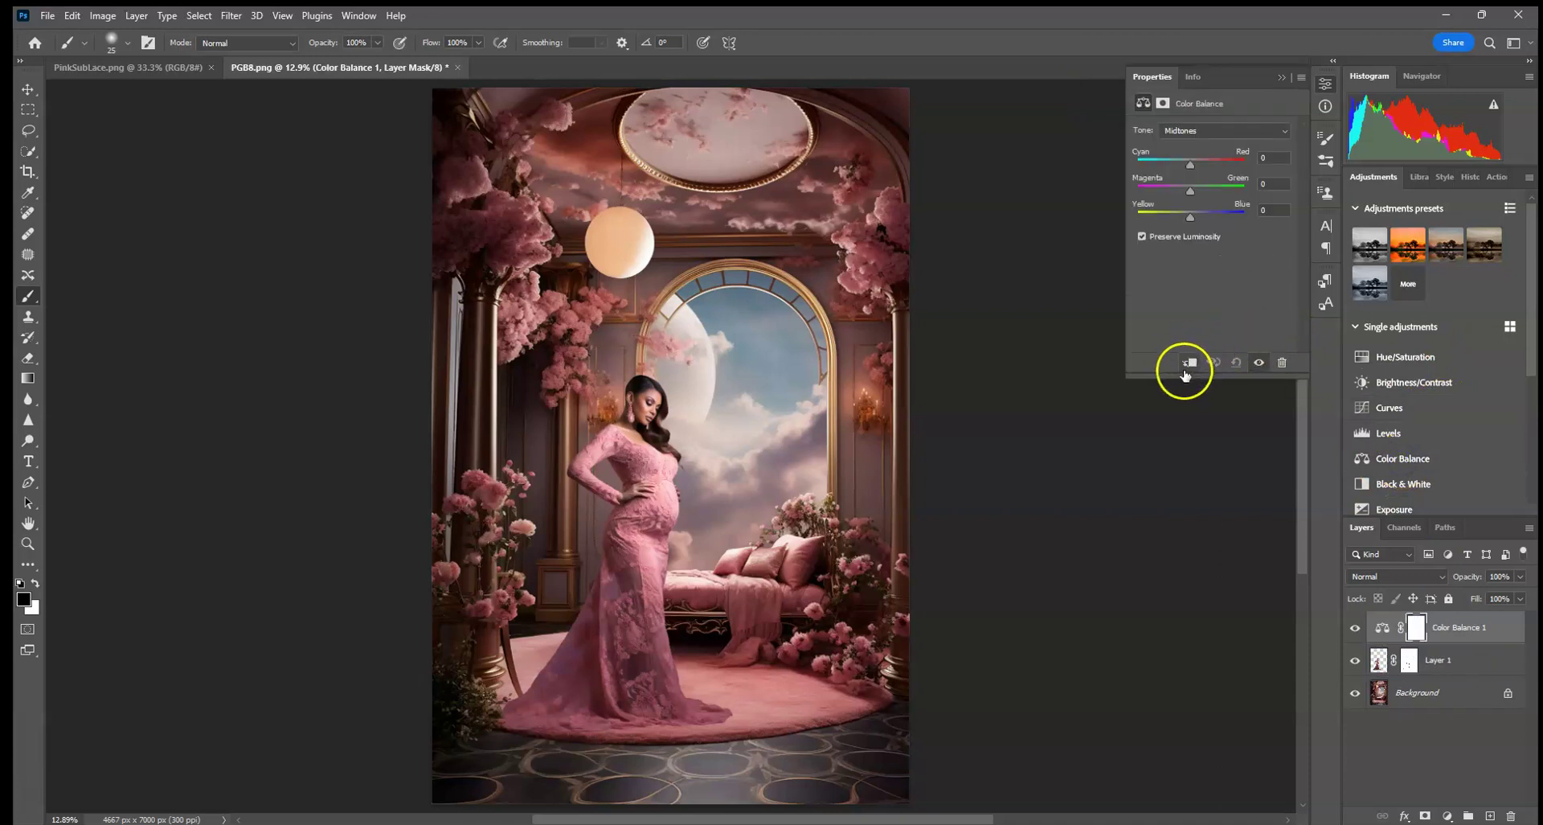
click(1190, 364)
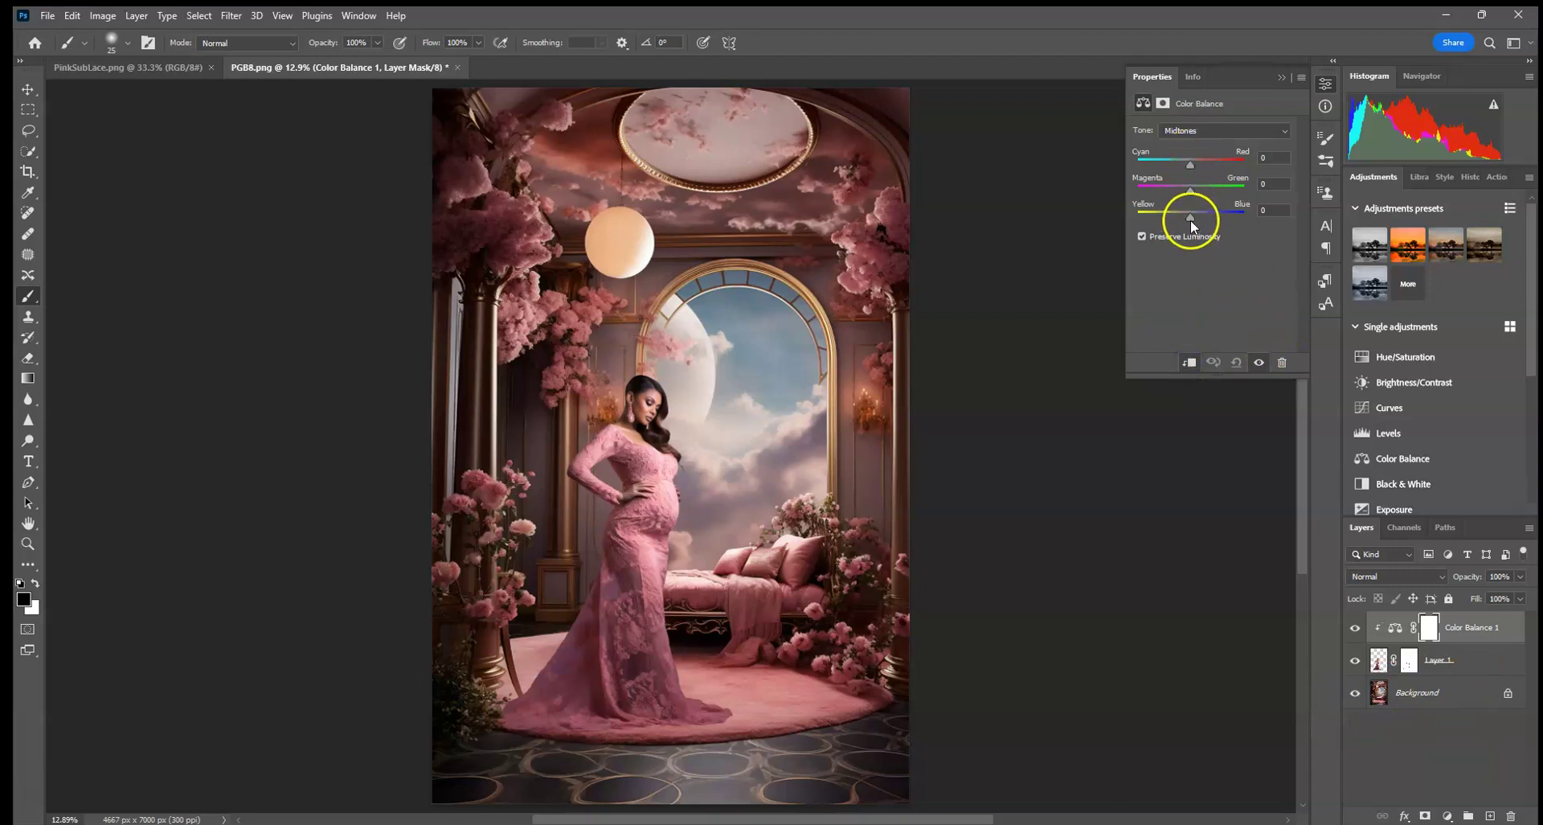
Set the midtones to Red +10 and Yellow −15, comparing before and after
drag(1191, 220, 1188, 219)
drag(1191, 164, 1197, 166)
drag(1194, 218, 1181, 215)
click(1355, 628)
click(1355, 629)
click(1355, 629)
click(1355, 628)
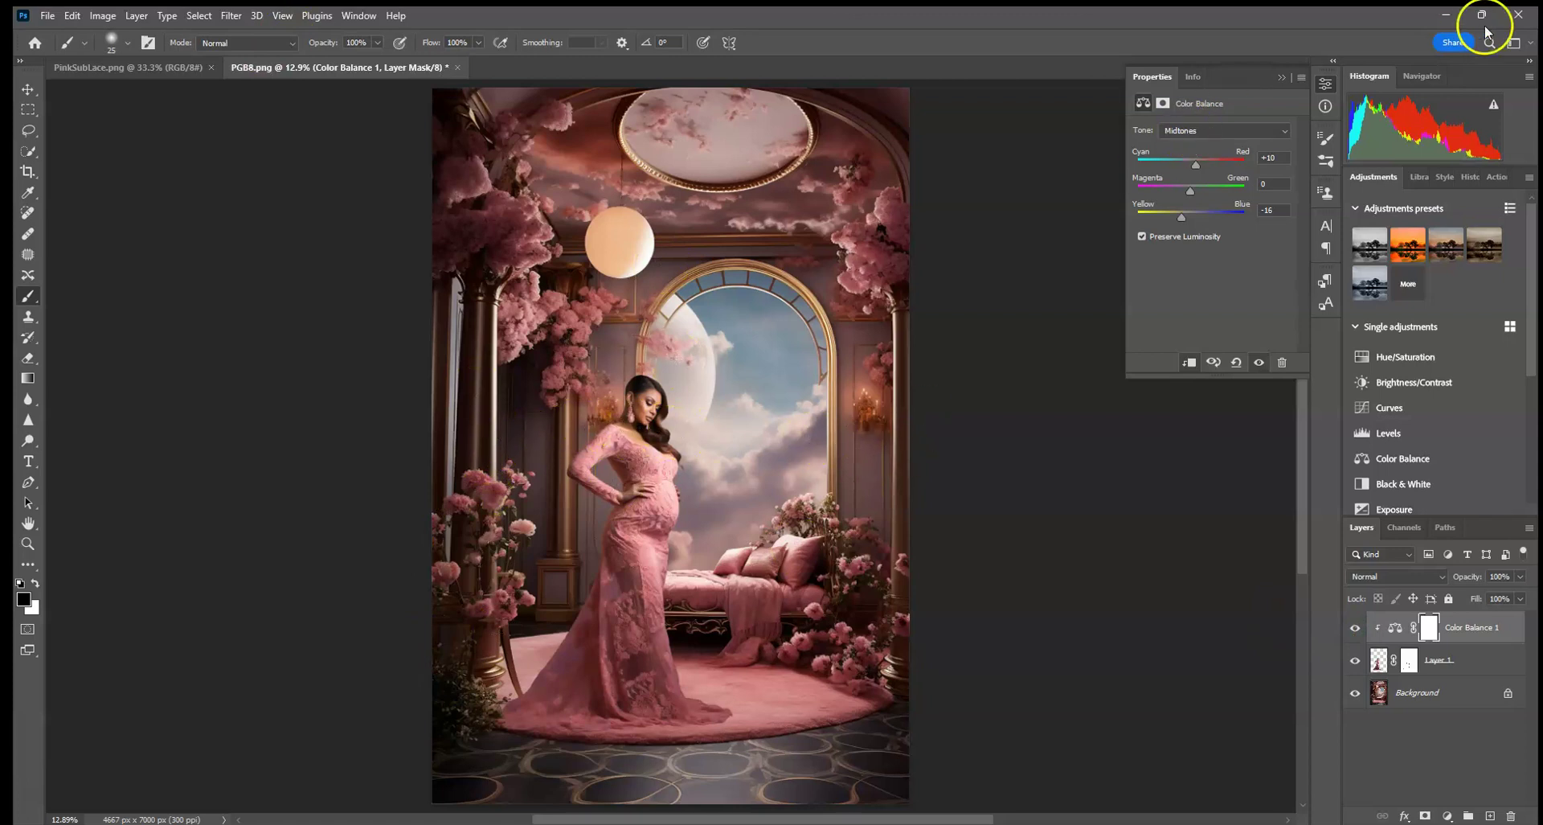
click(1282, 77)
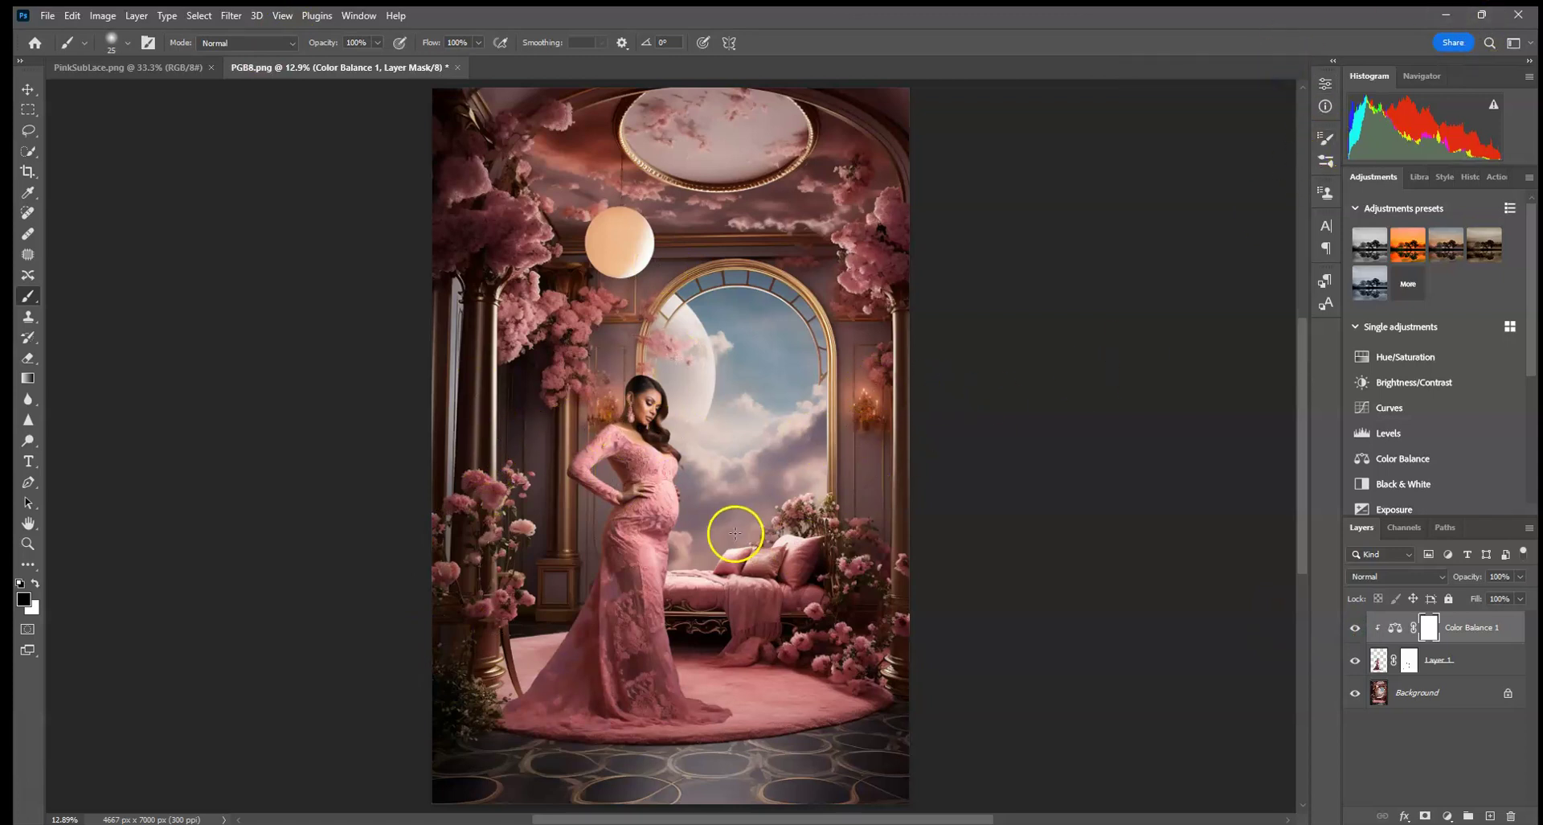
Inspect the model's colours up close, swap the colours, and select Layer 1
key(ctrl+plus)
key(ctrl+plus)
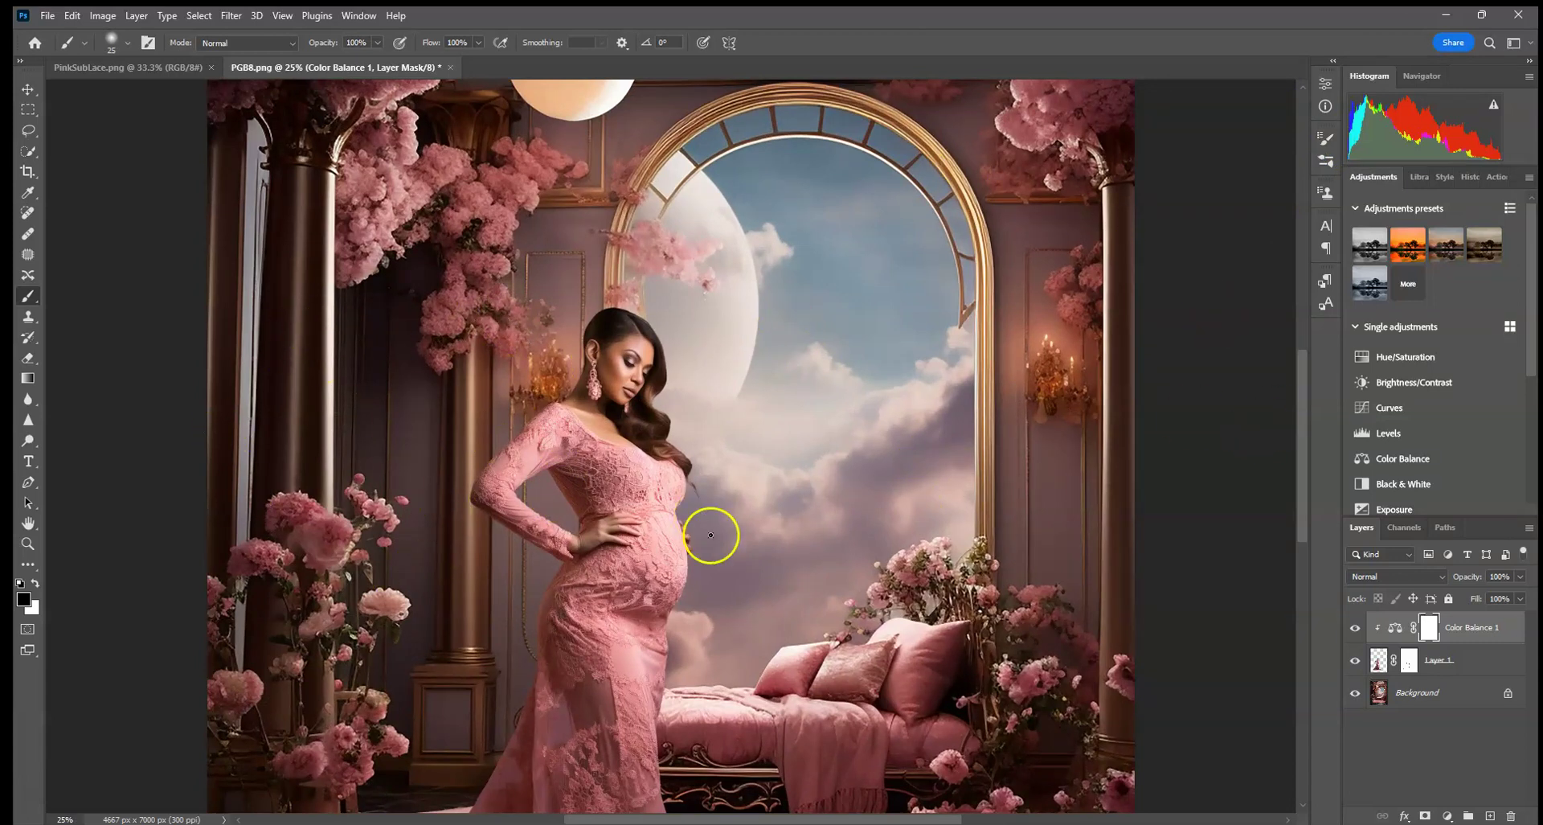
key(ctrl+0)
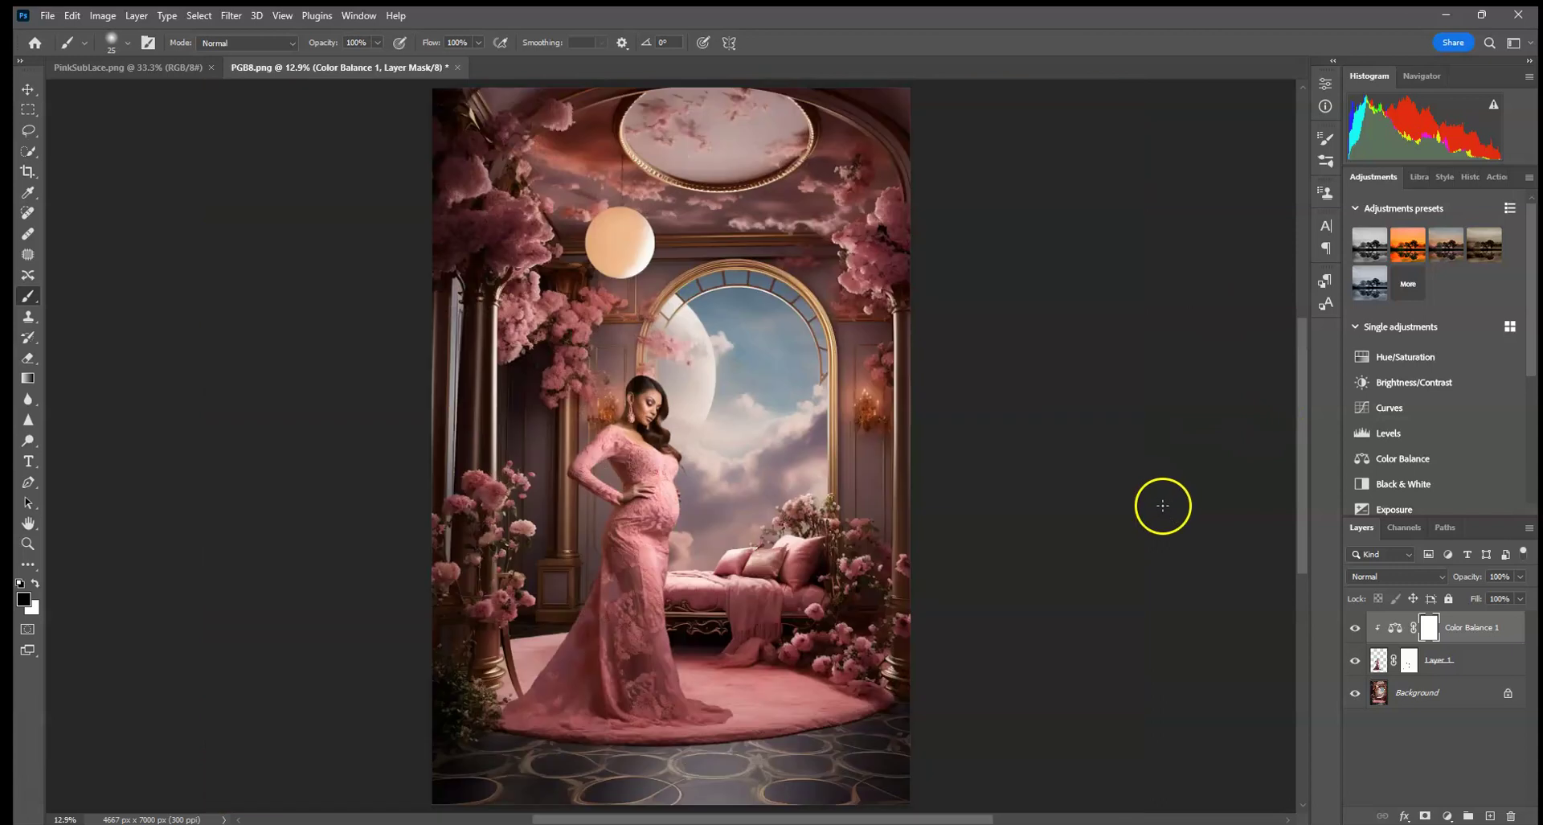
key(x)
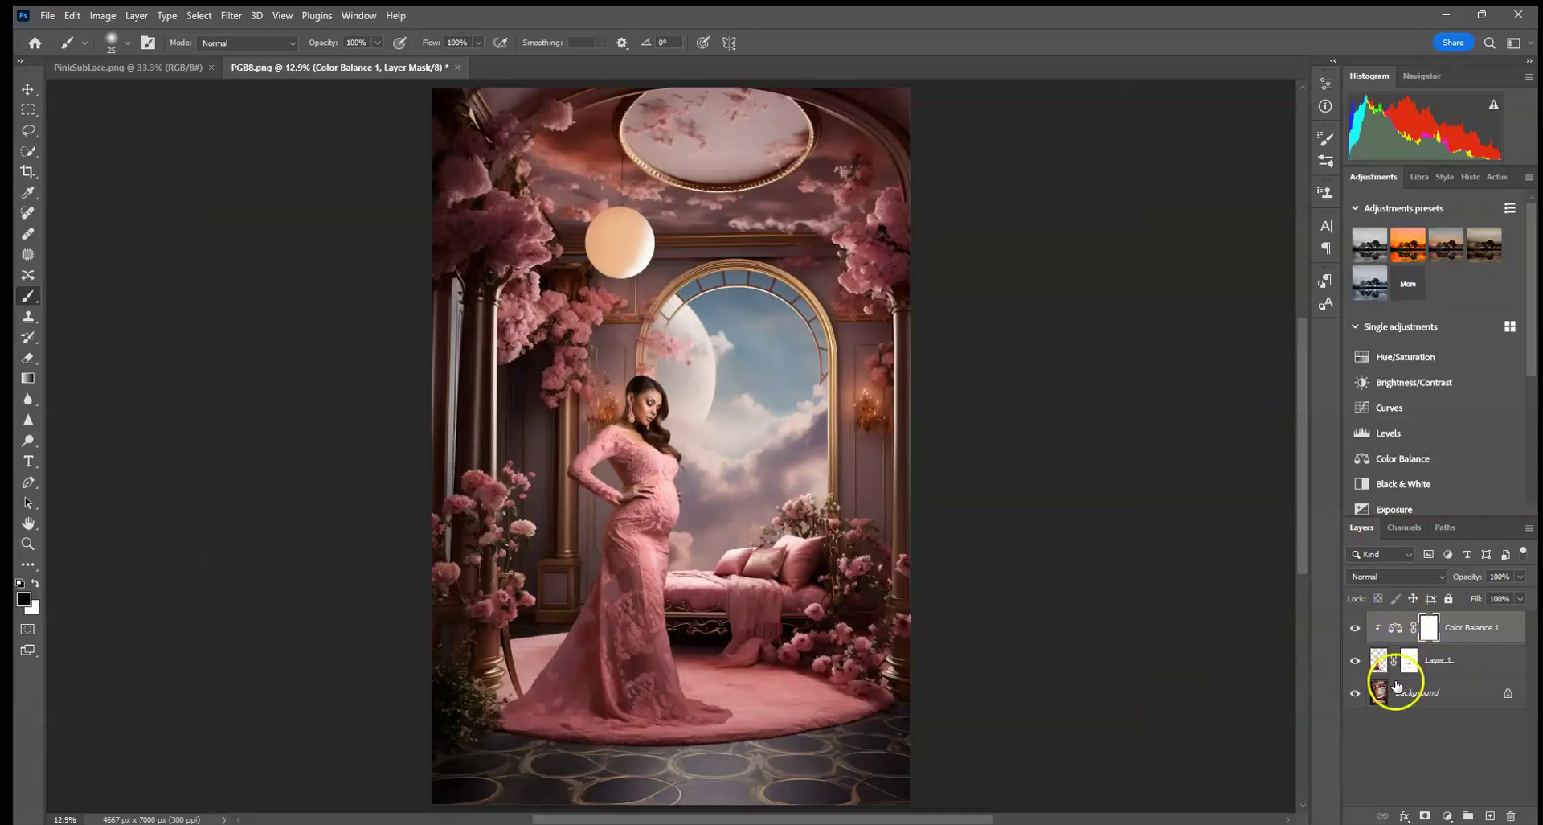
click(1379, 660)
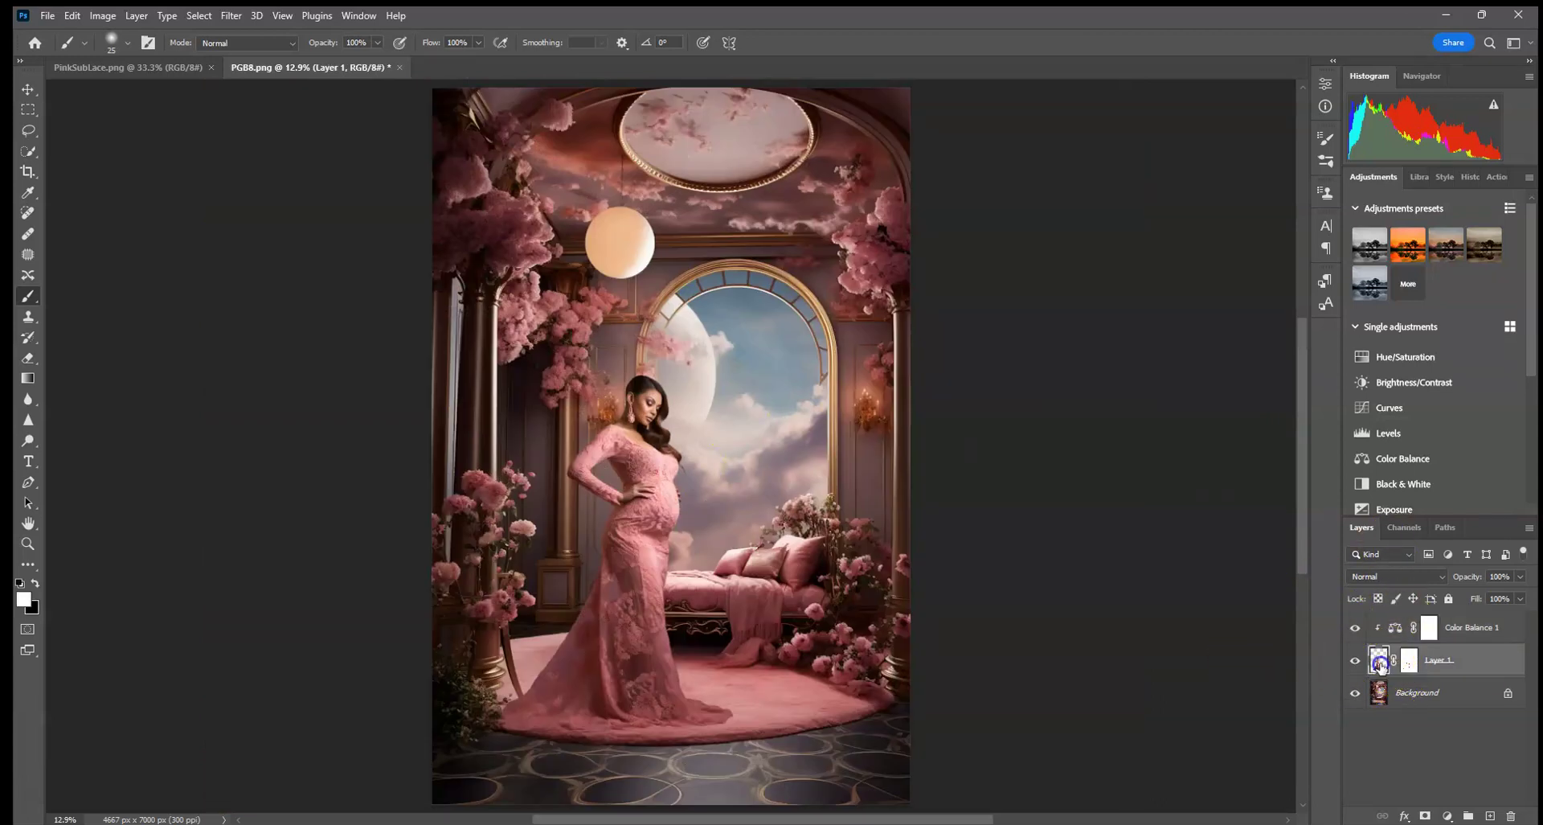
Darken the lower dress and hem with a 1102 px Burn tool brush
right_click(28, 440)
click(78, 454)
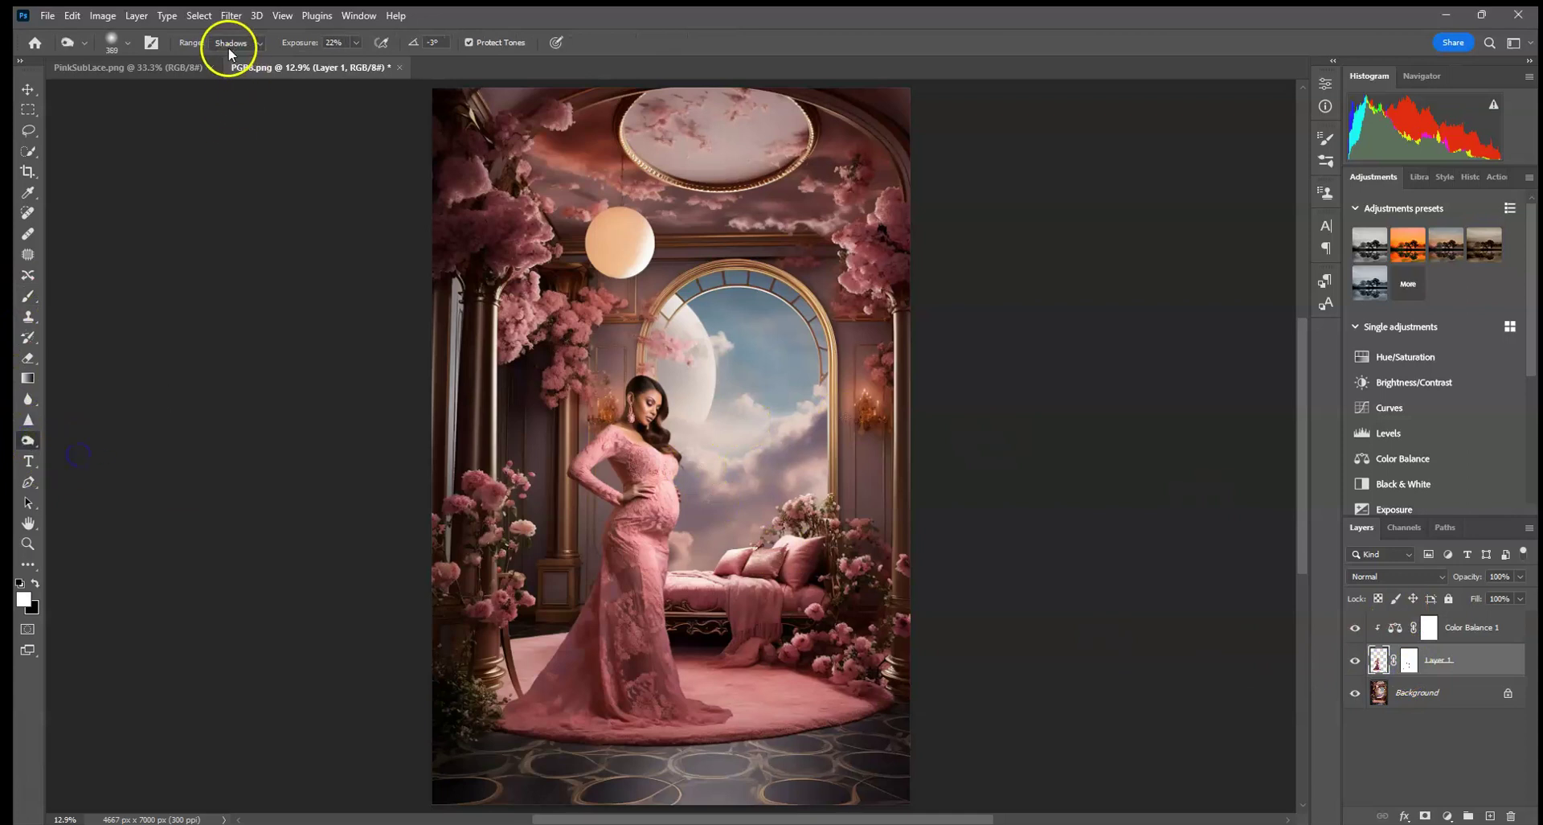
click(118, 40)
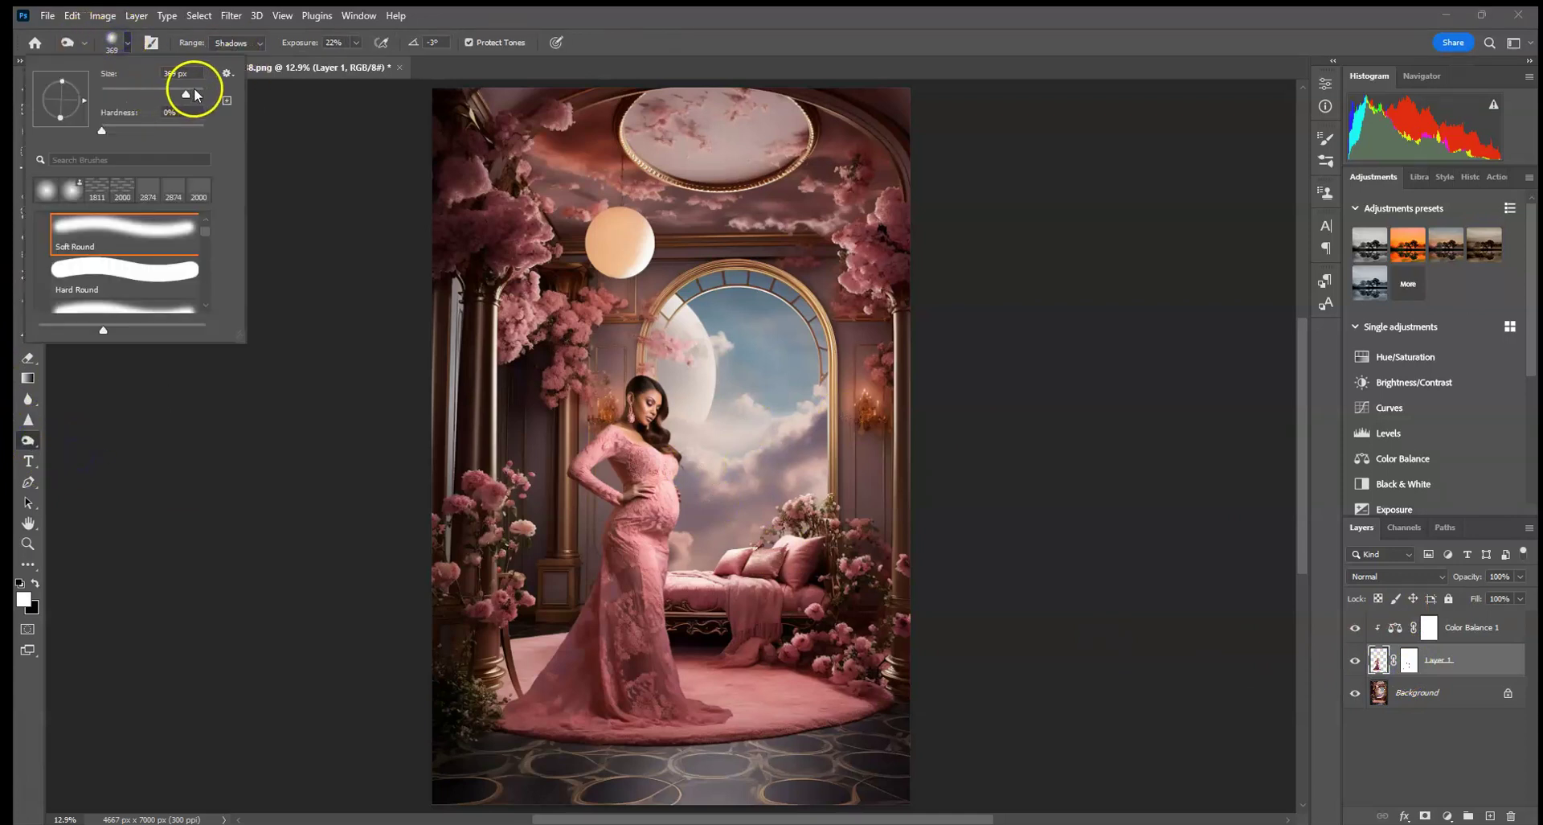
drag(195, 94, 202, 95)
drag(593, 553, 537, 689)
drag(573, 546, 573, 546)
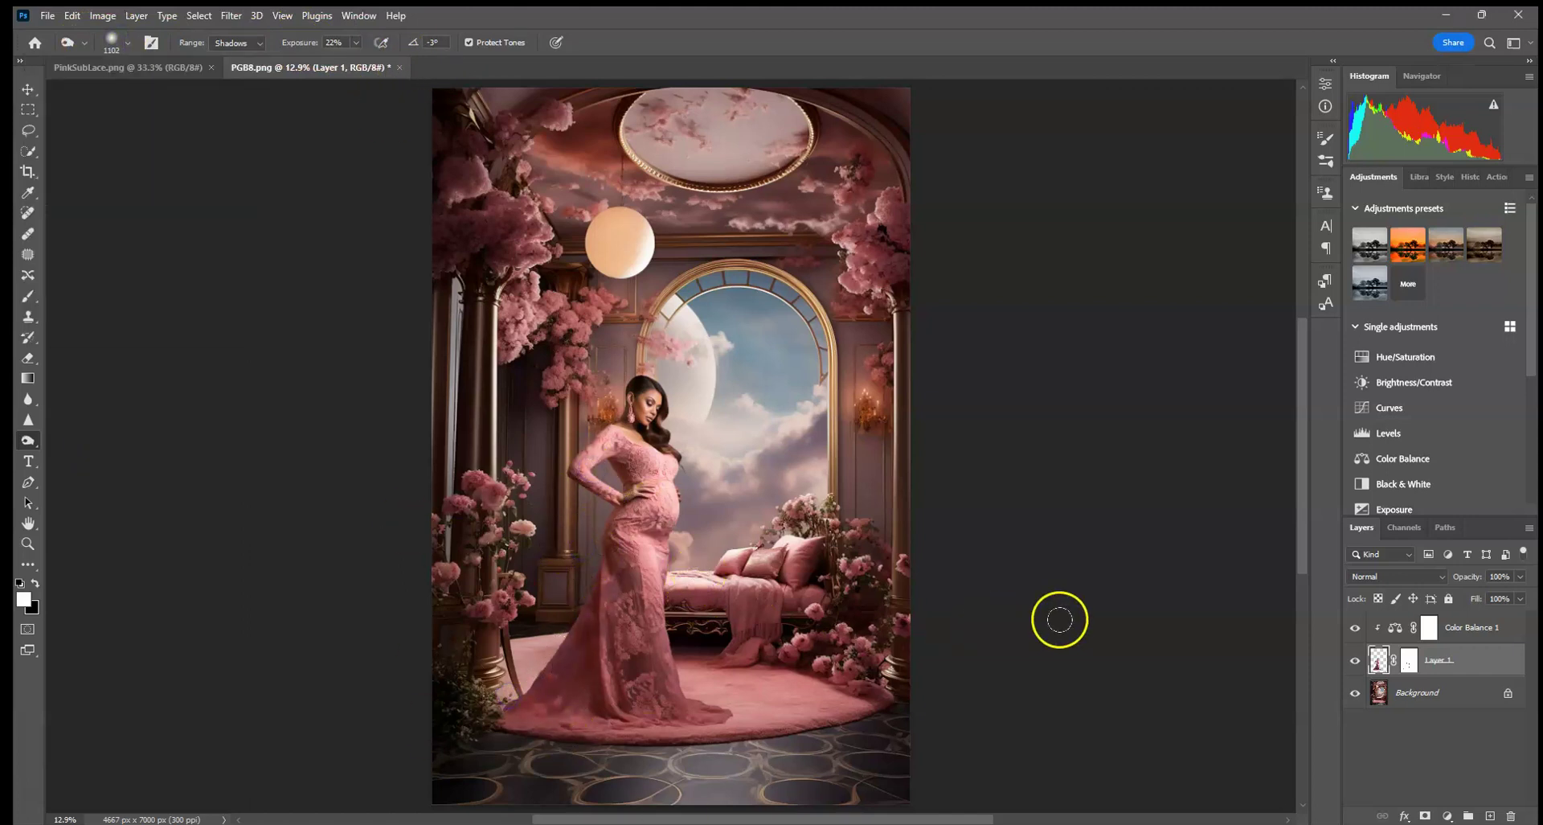
Target Layer 1's mask and set up a 464 px brush at 15% opacity
click(1409, 661)
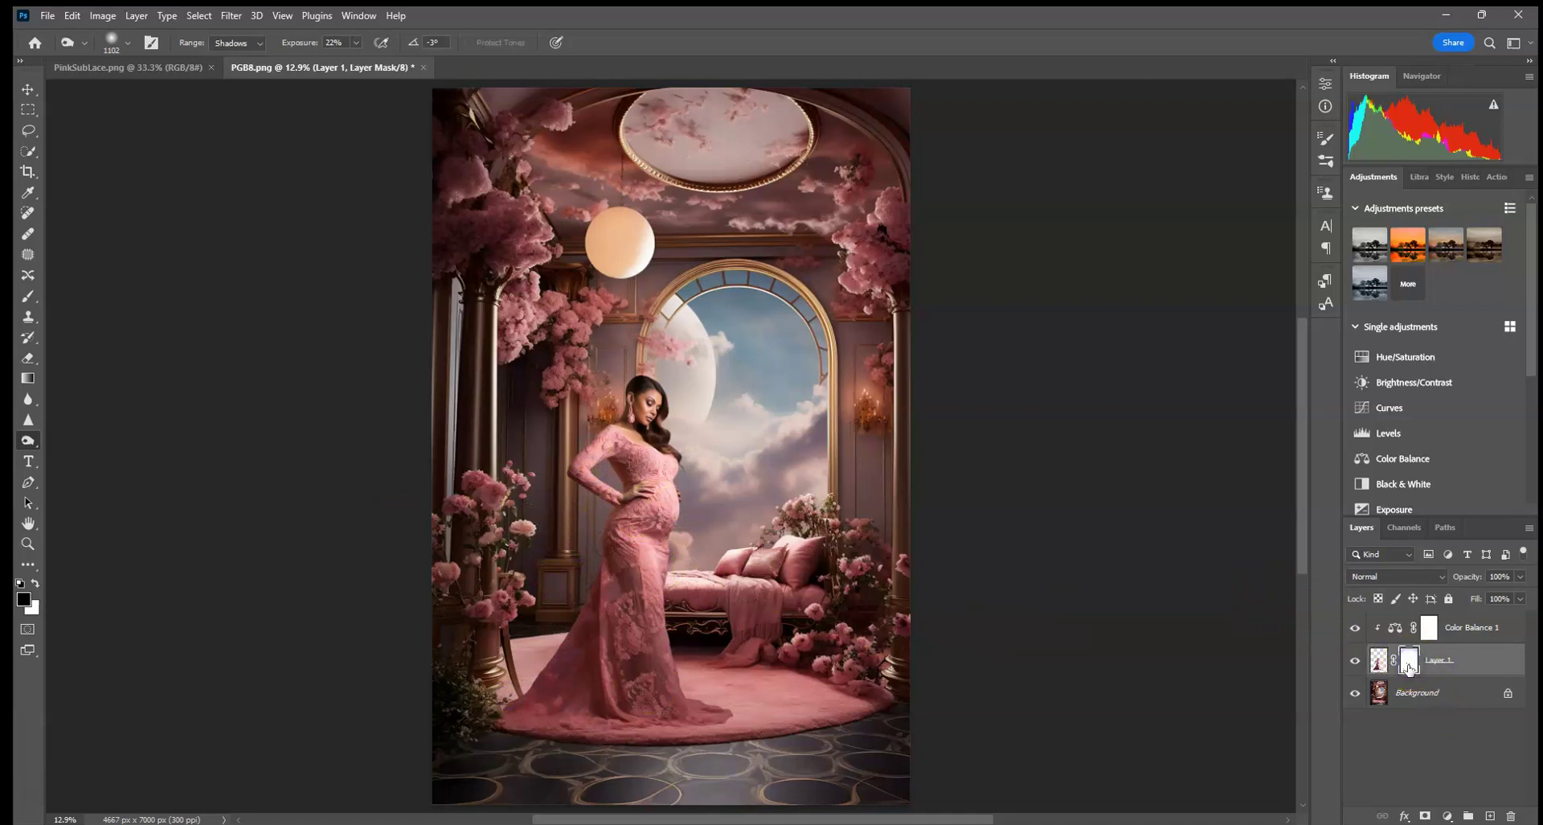
mouse_move(421, 665)
mouse_down()
mouse_move(447, 693)
mouse_move(541, 668)
mouse_move(488, 719)
mouse_up()
key(ctrl+plus)
key(ctrl+plus)
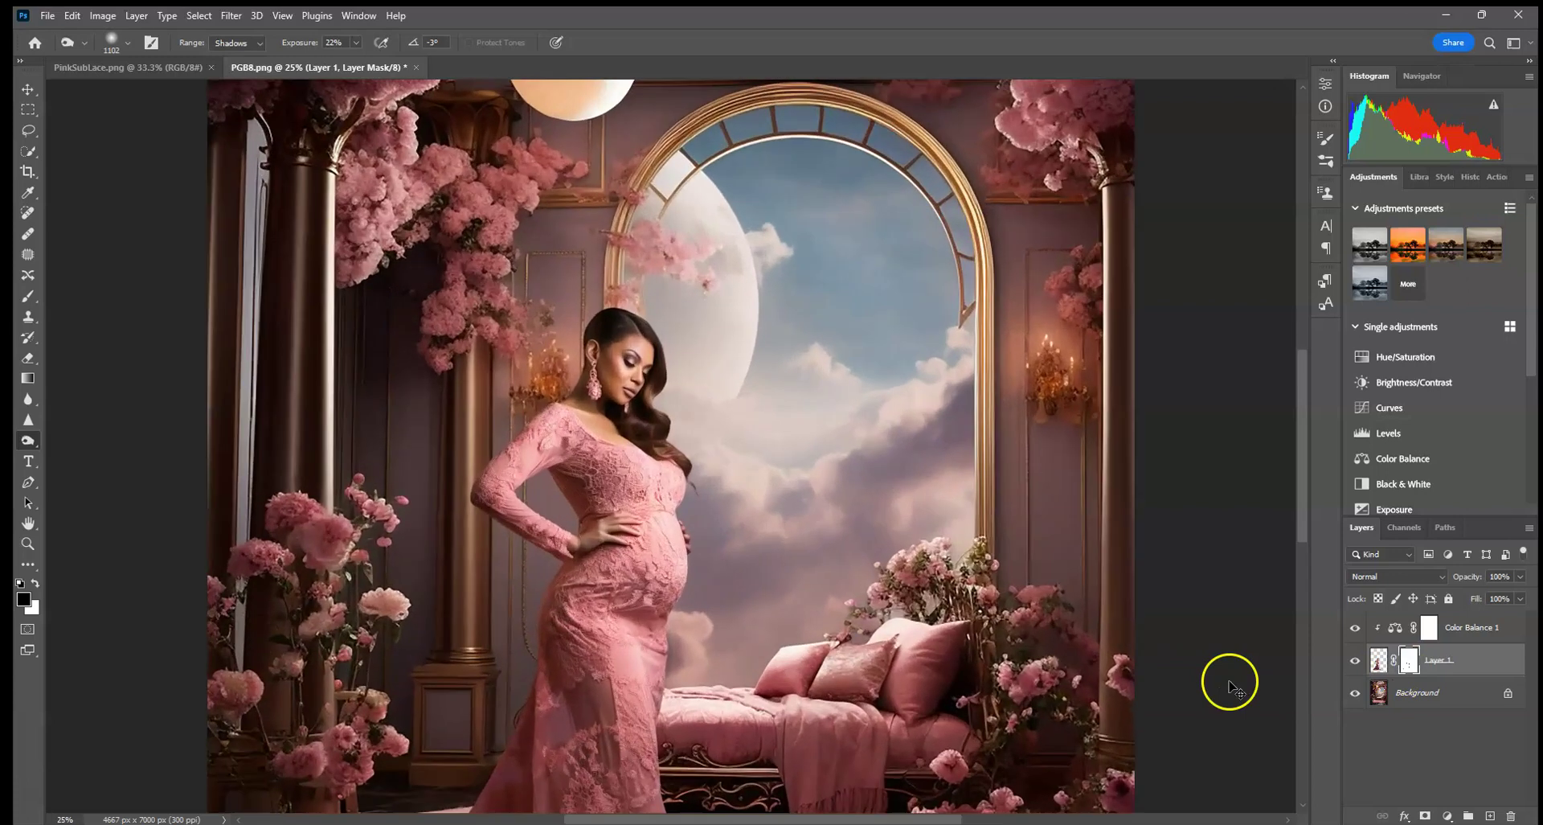
drag(1037, 617, 1116, 418)
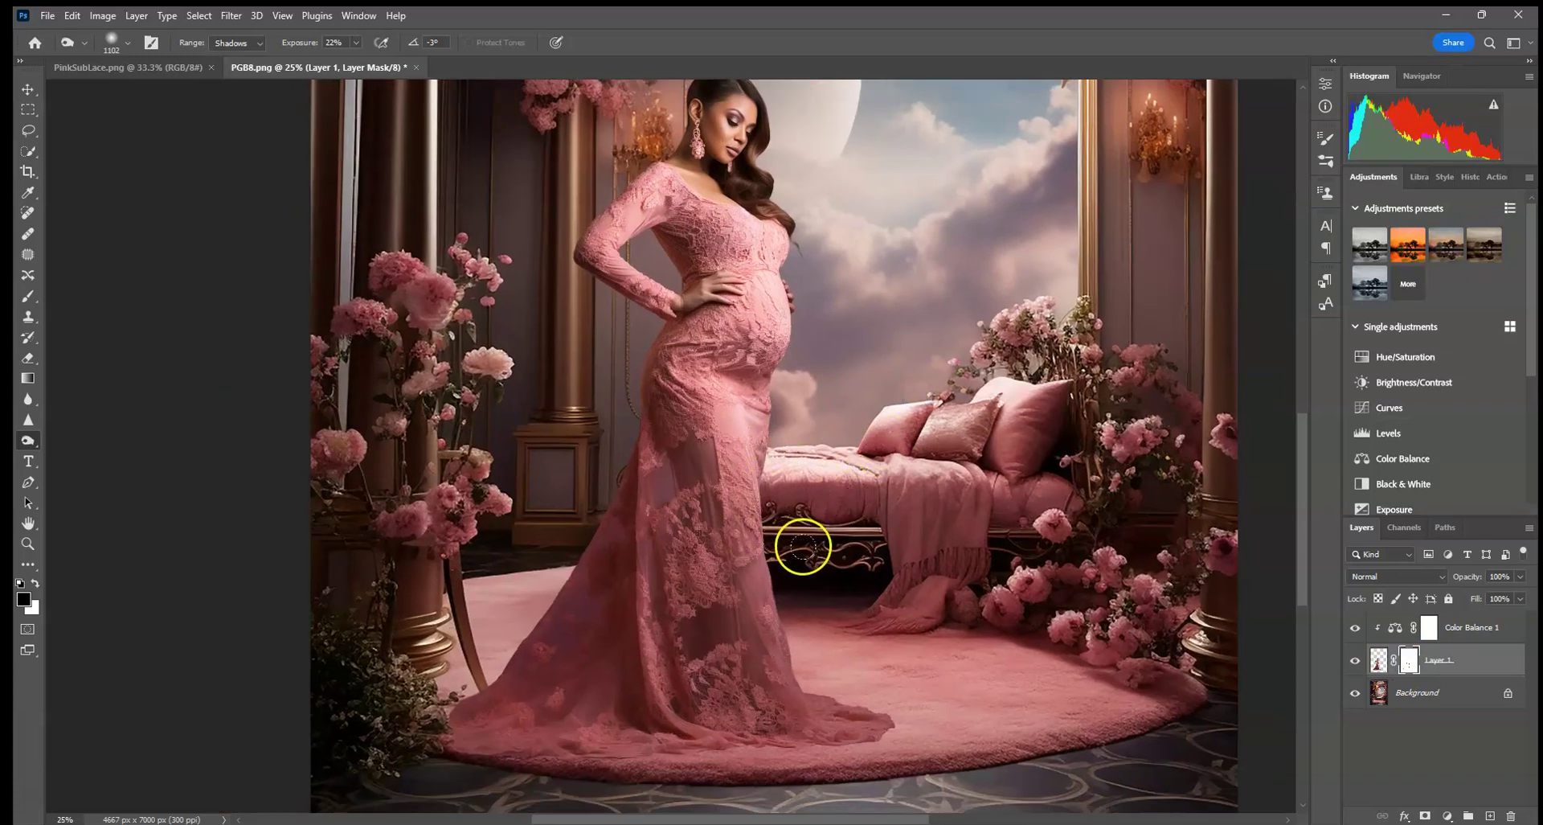
click(28, 295)
click(121, 42)
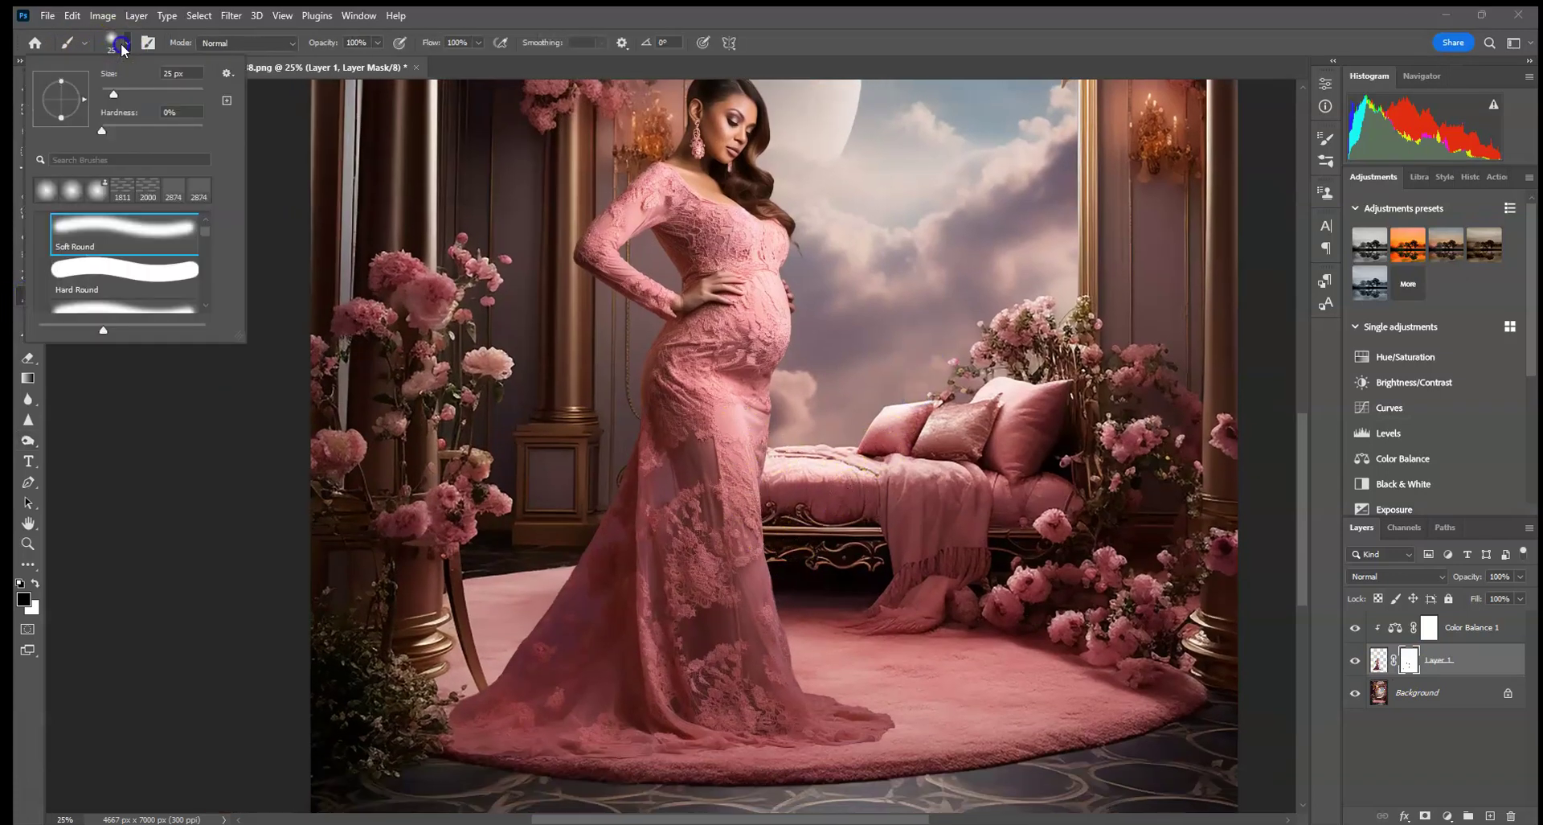
click(205, 129)
click(190, 88)
drag(367, 44, 257, 43)
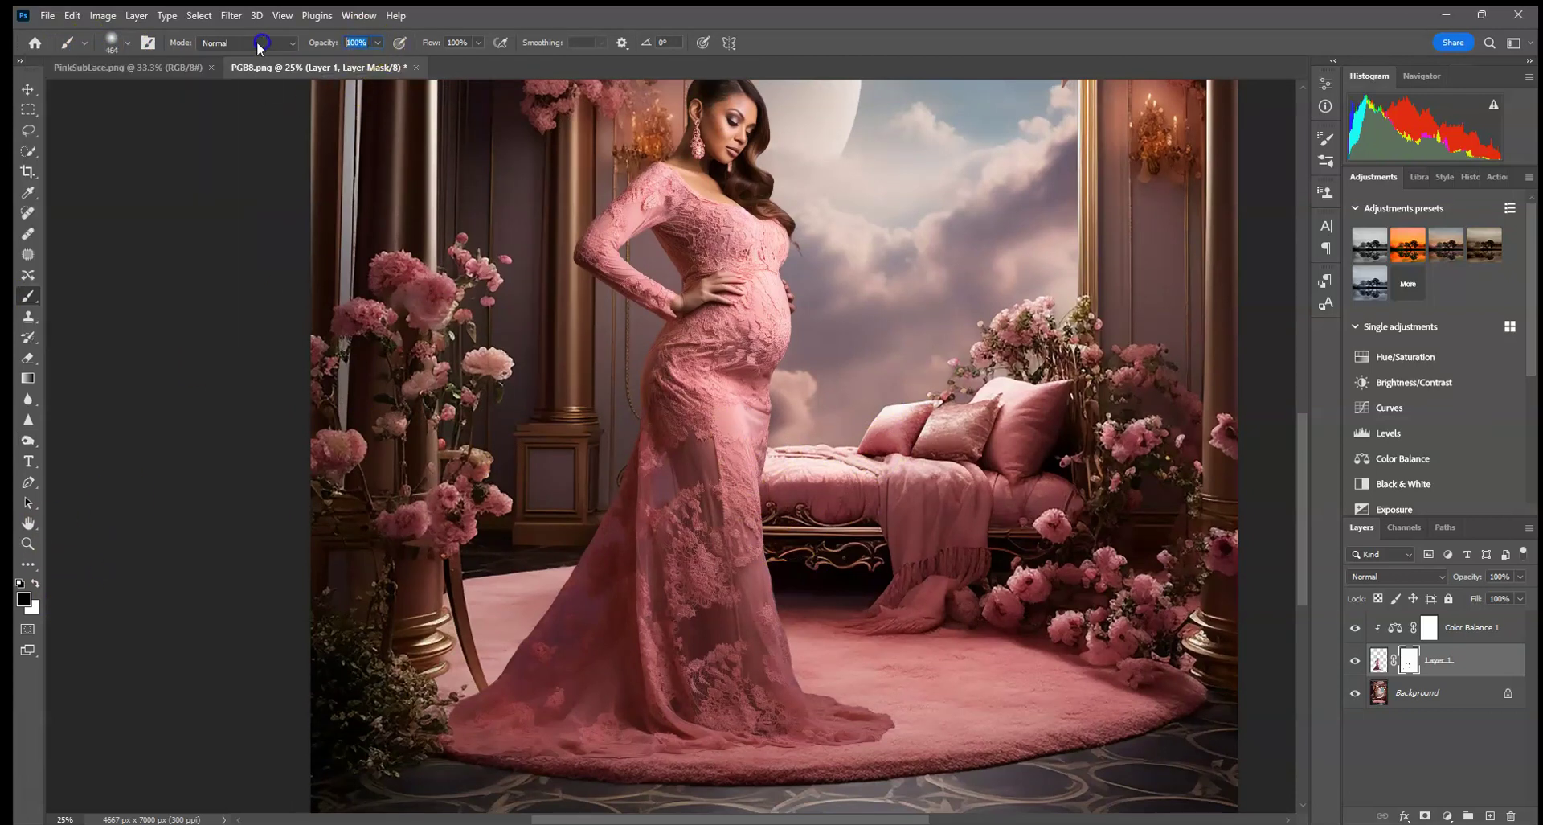
text(15)
key(Return)
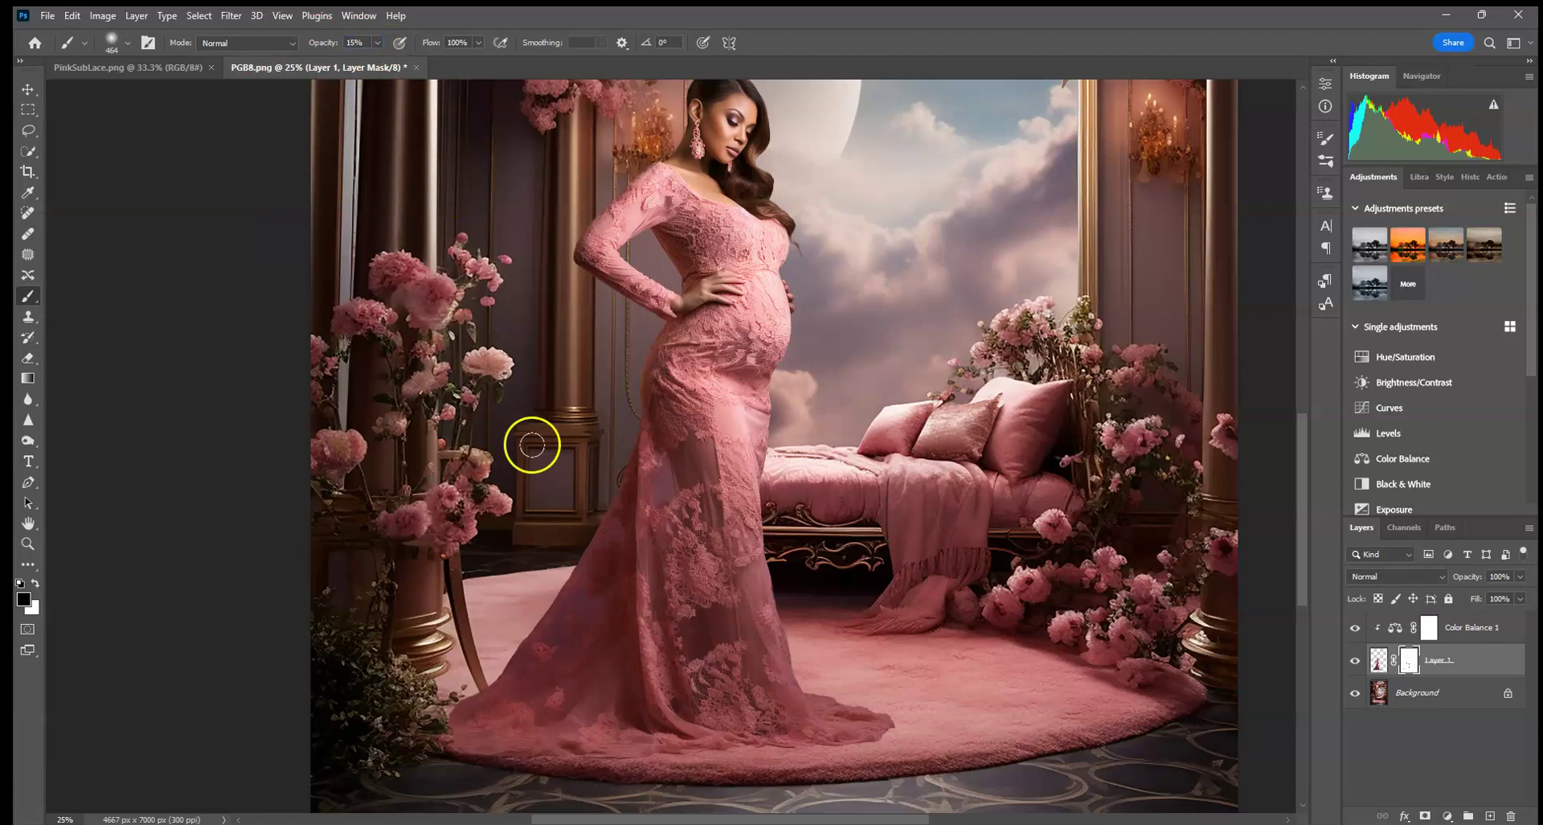
Paint black on the mask to fade the dress train into the pink rug
drag(592, 541, 500, 672)
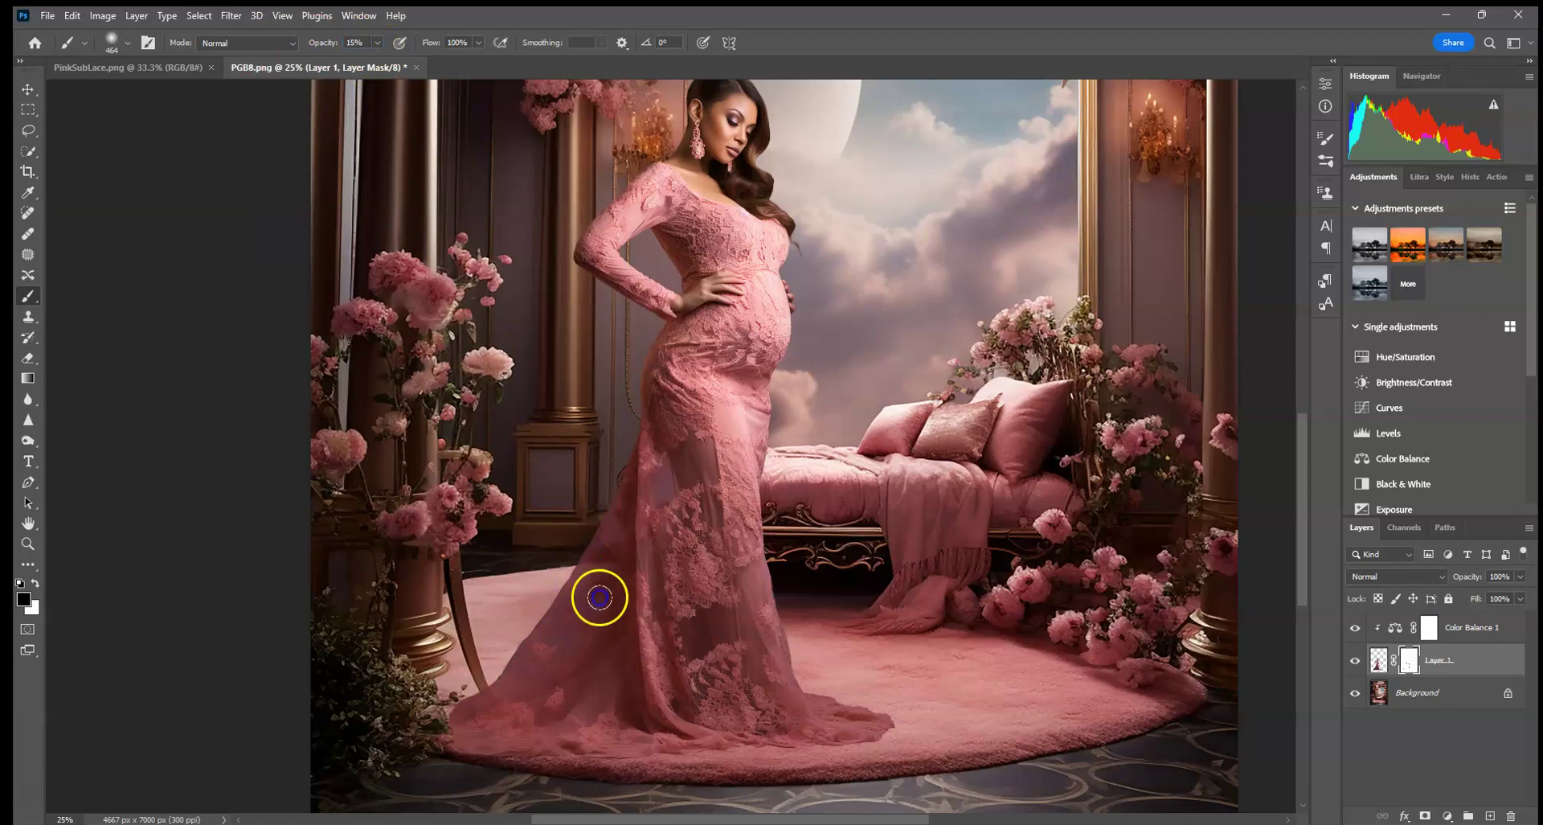
drag(594, 616, 589, 668)
mouse_move(610, 507)
mouse_down()
mouse_move(613, 482)
mouse_move(643, 486)
mouse_move(651, 664)
mouse_move(631, 461)
mouse_up()
mouse_move(536, 628)
mouse_down()
mouse_move(561, 675)
mouse_move(657, 660)
mouse_up()
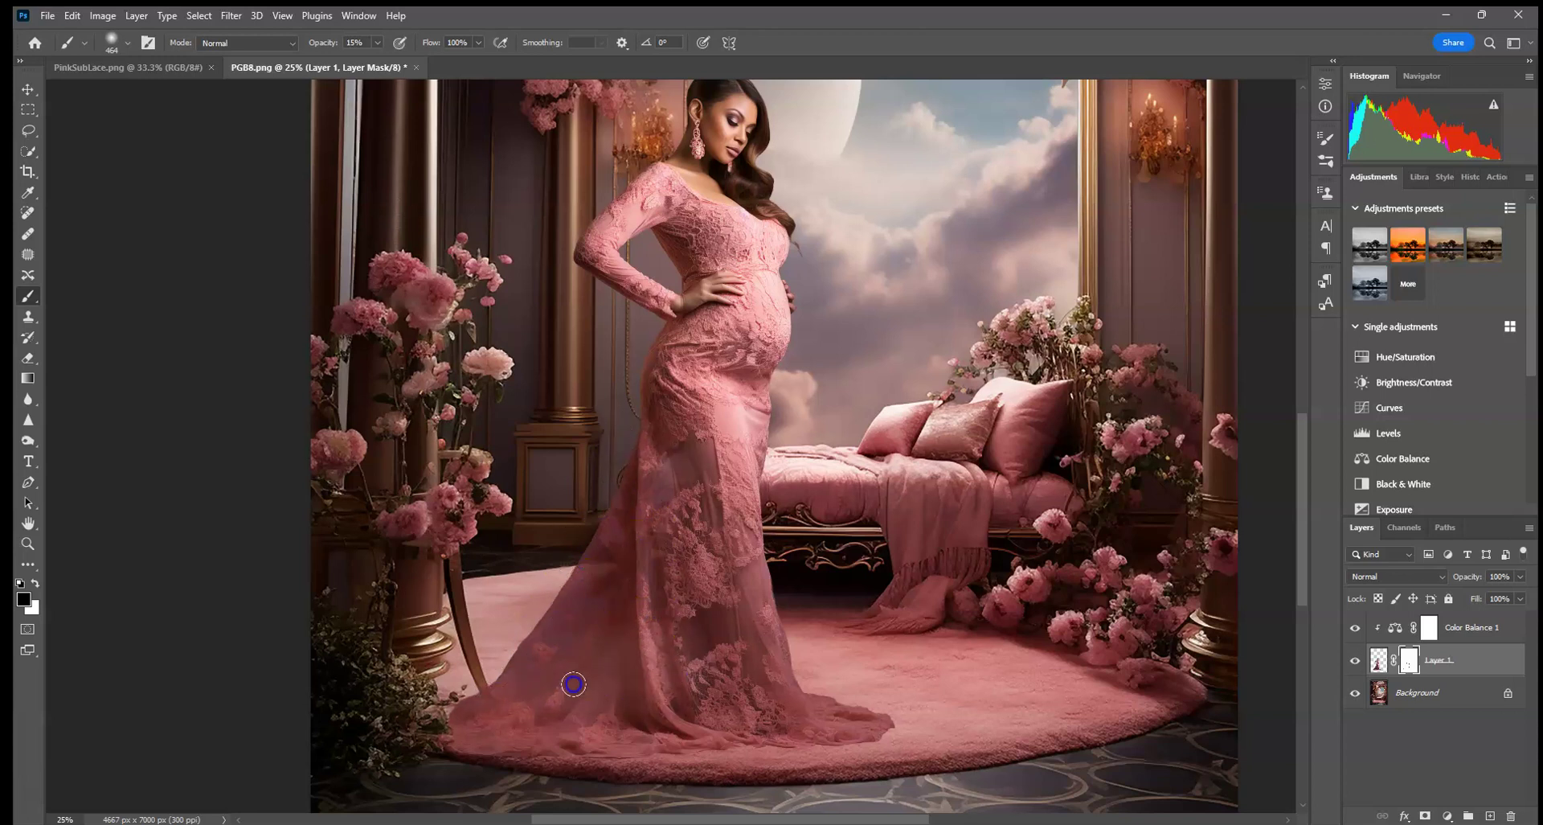
drag(573, 688, 558, 622)
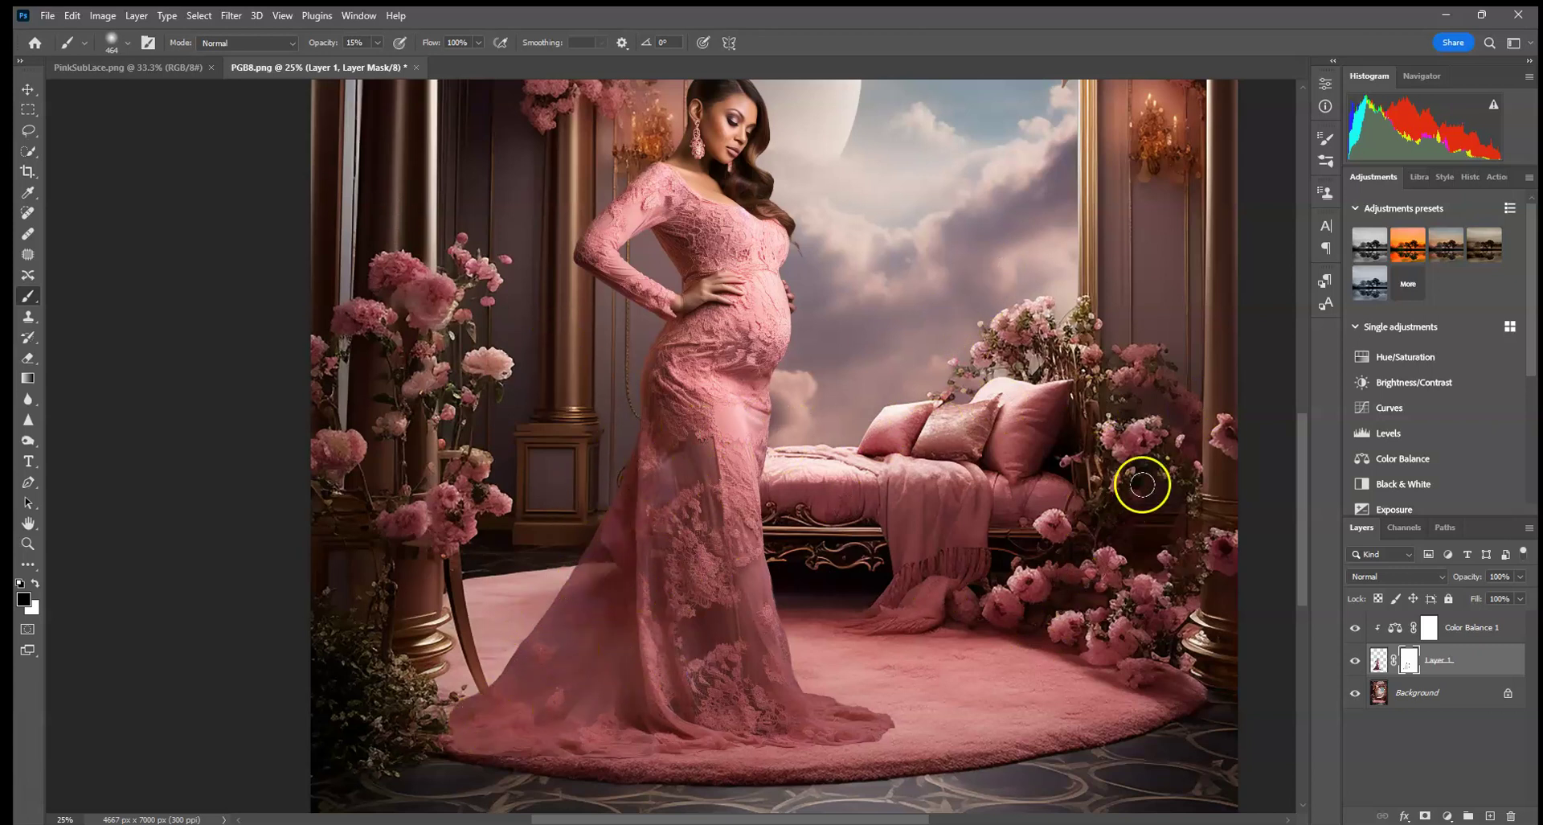
Switch to a white 120 px brush at 100% opacity and paint the lace detail back
key(ctrl+plus)
key(ctrl+plus)
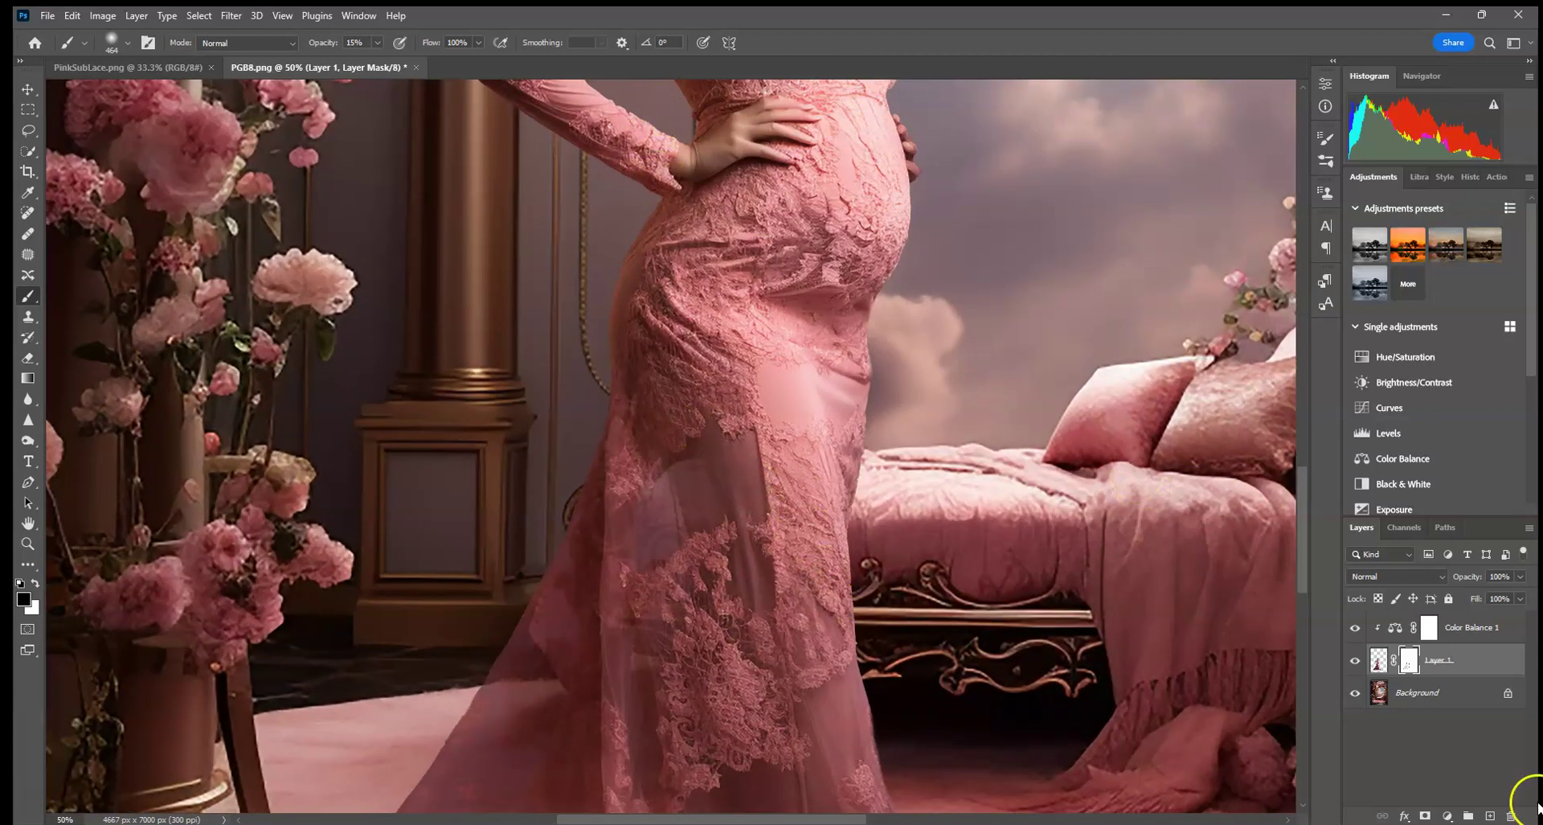
click(35, 582)
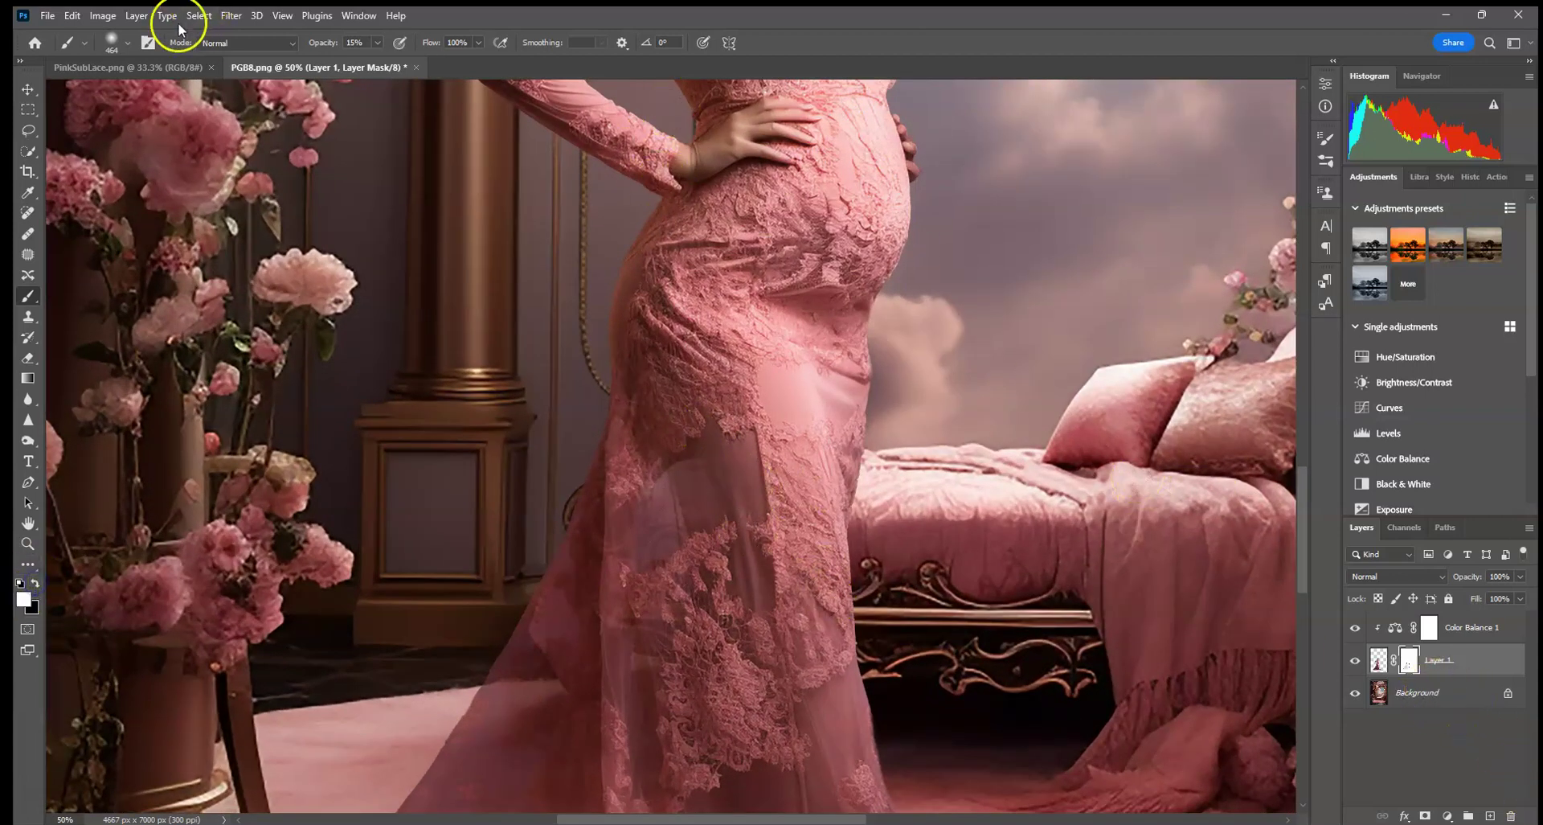
click(126, 42)
drag(155, 94, 157, 93)
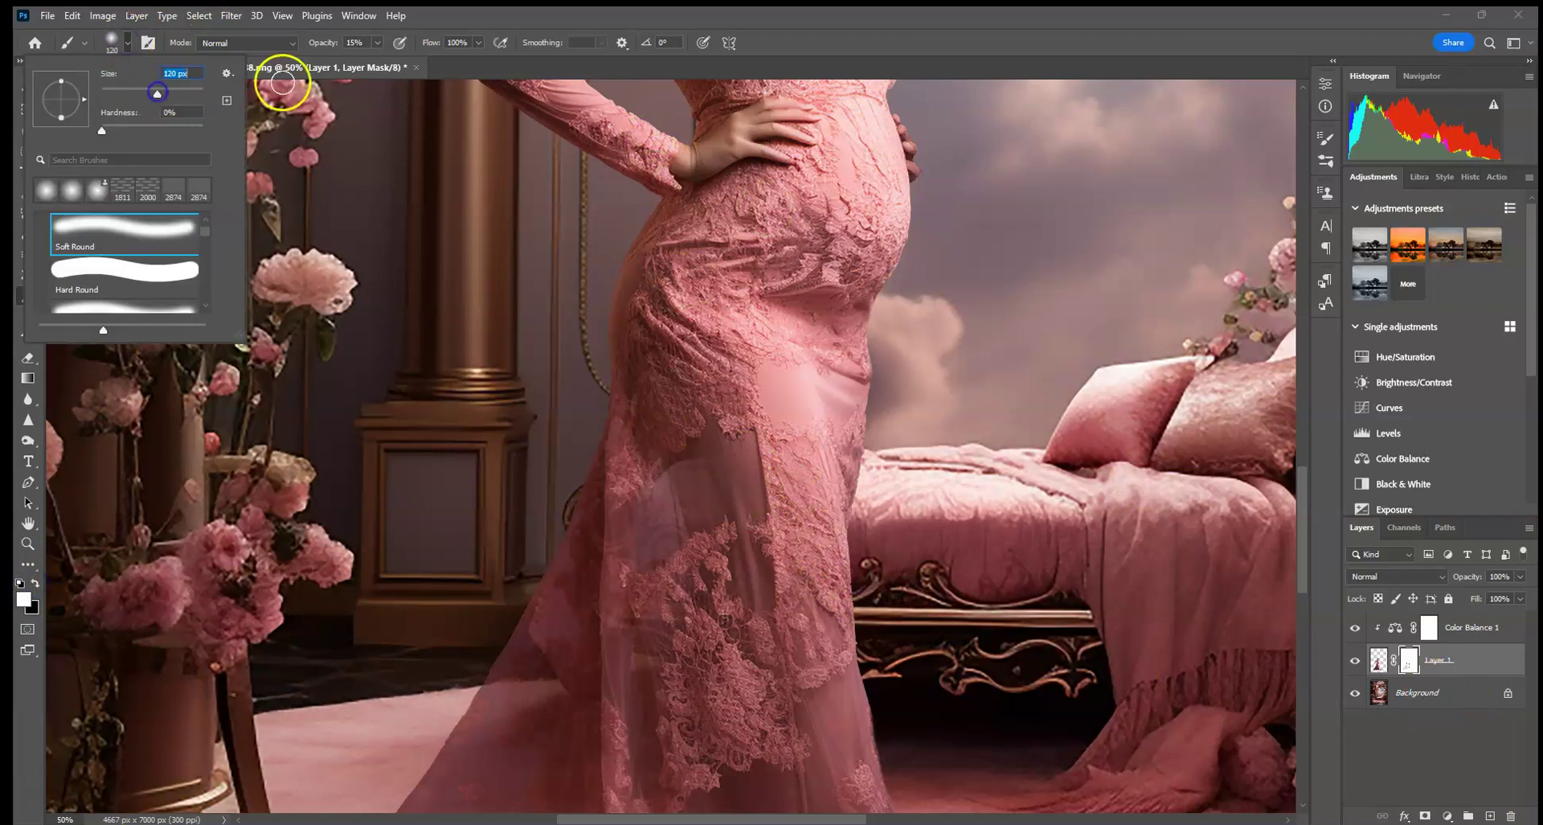
click(377, 41)
click(715, 515)
drag(686, 459, 700, 511)
drag(702, 382, 777, 621)
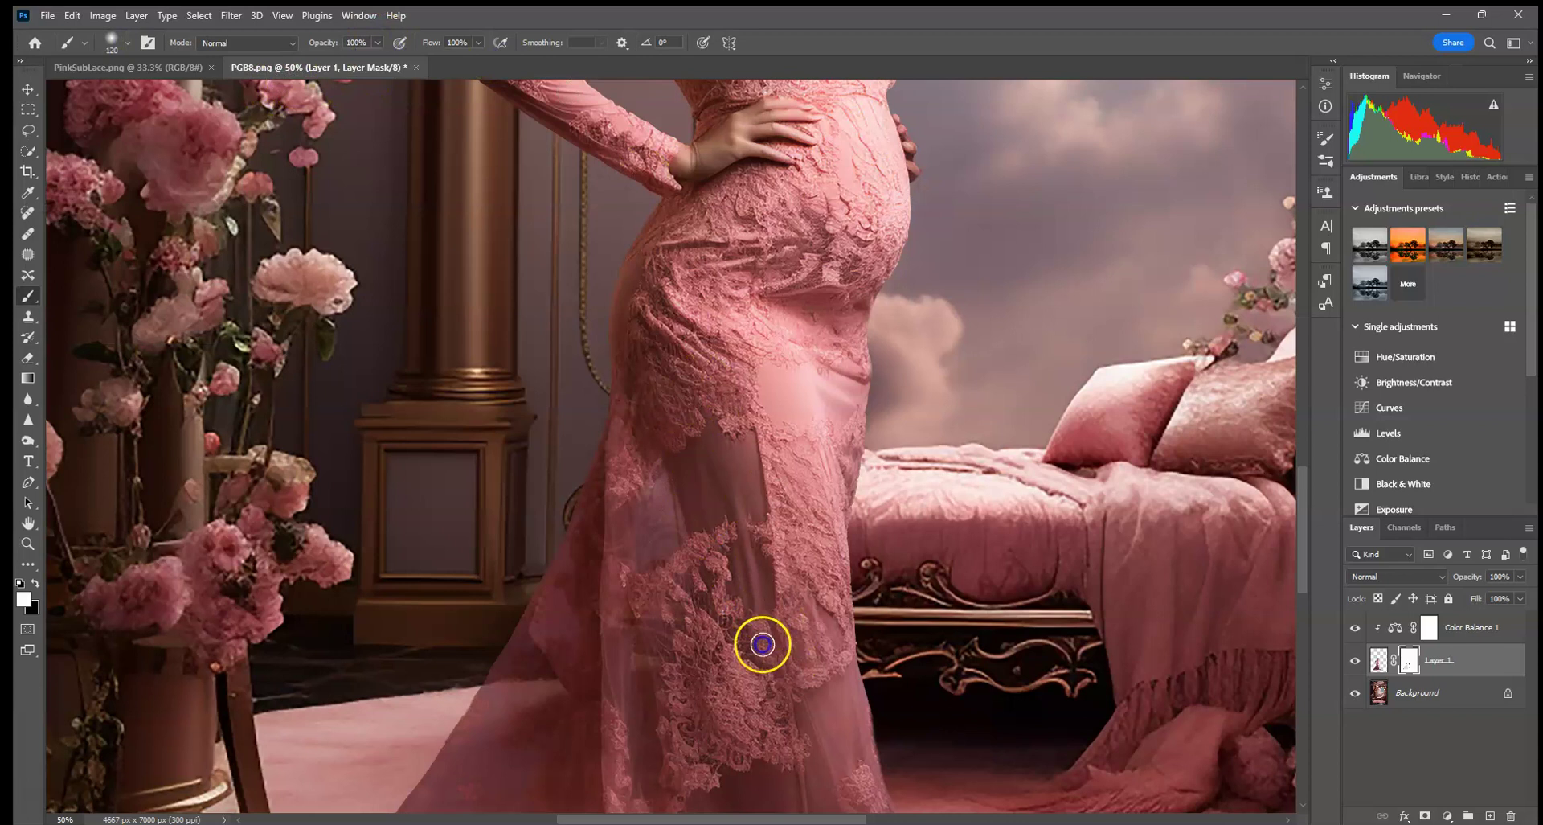
key(ctrl+minus)
key(ctrl+minus)
key(ctrl+minus)
key(ctrl+minus)
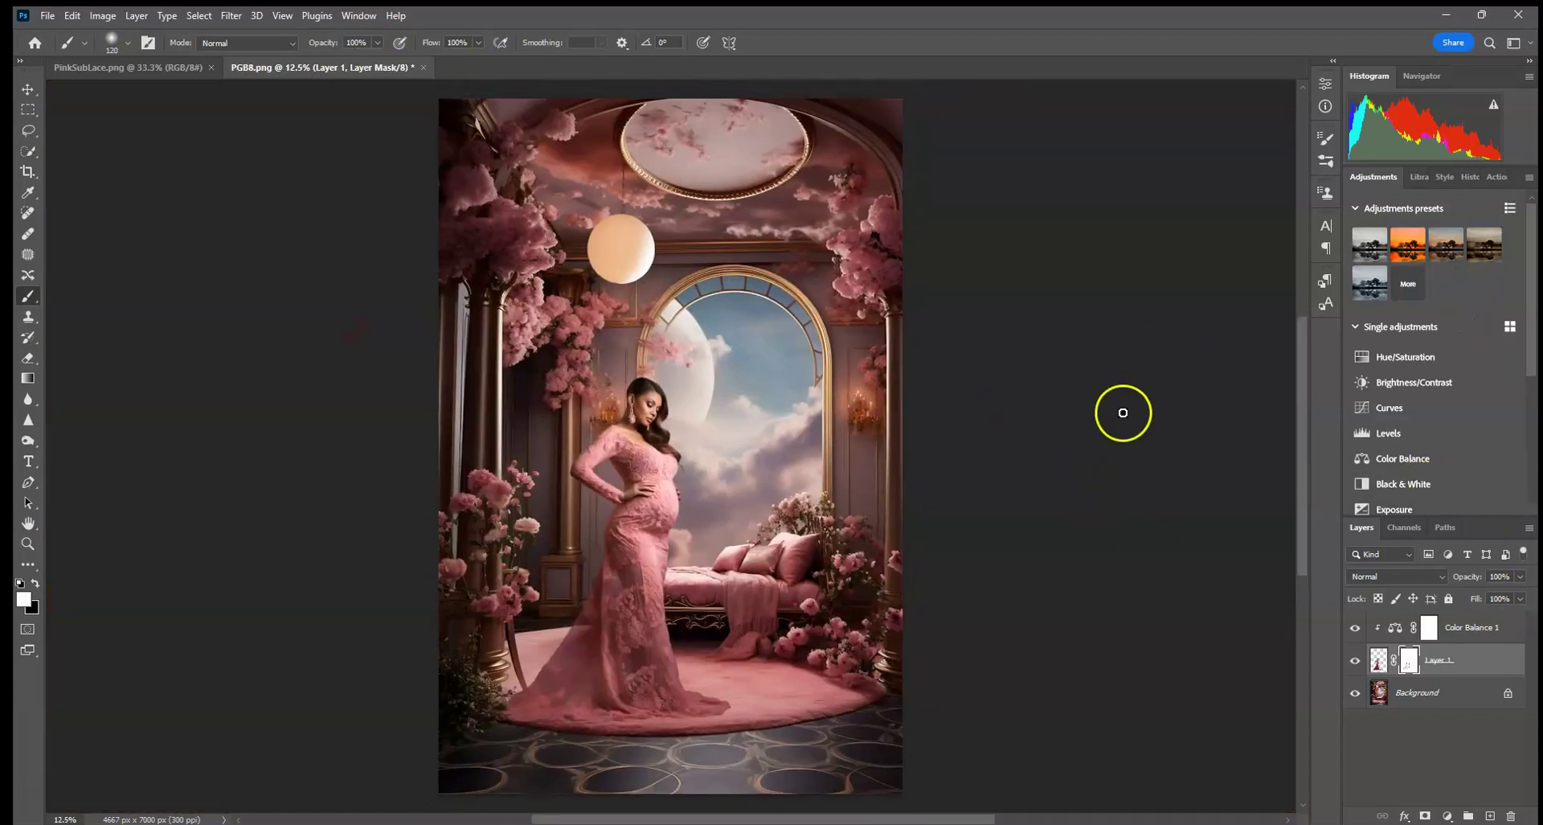
Duplicate the Background room layer into a Background copy above it
key(ctrl+plus)
key(ctrl+plus)
key(ctrl+minus)
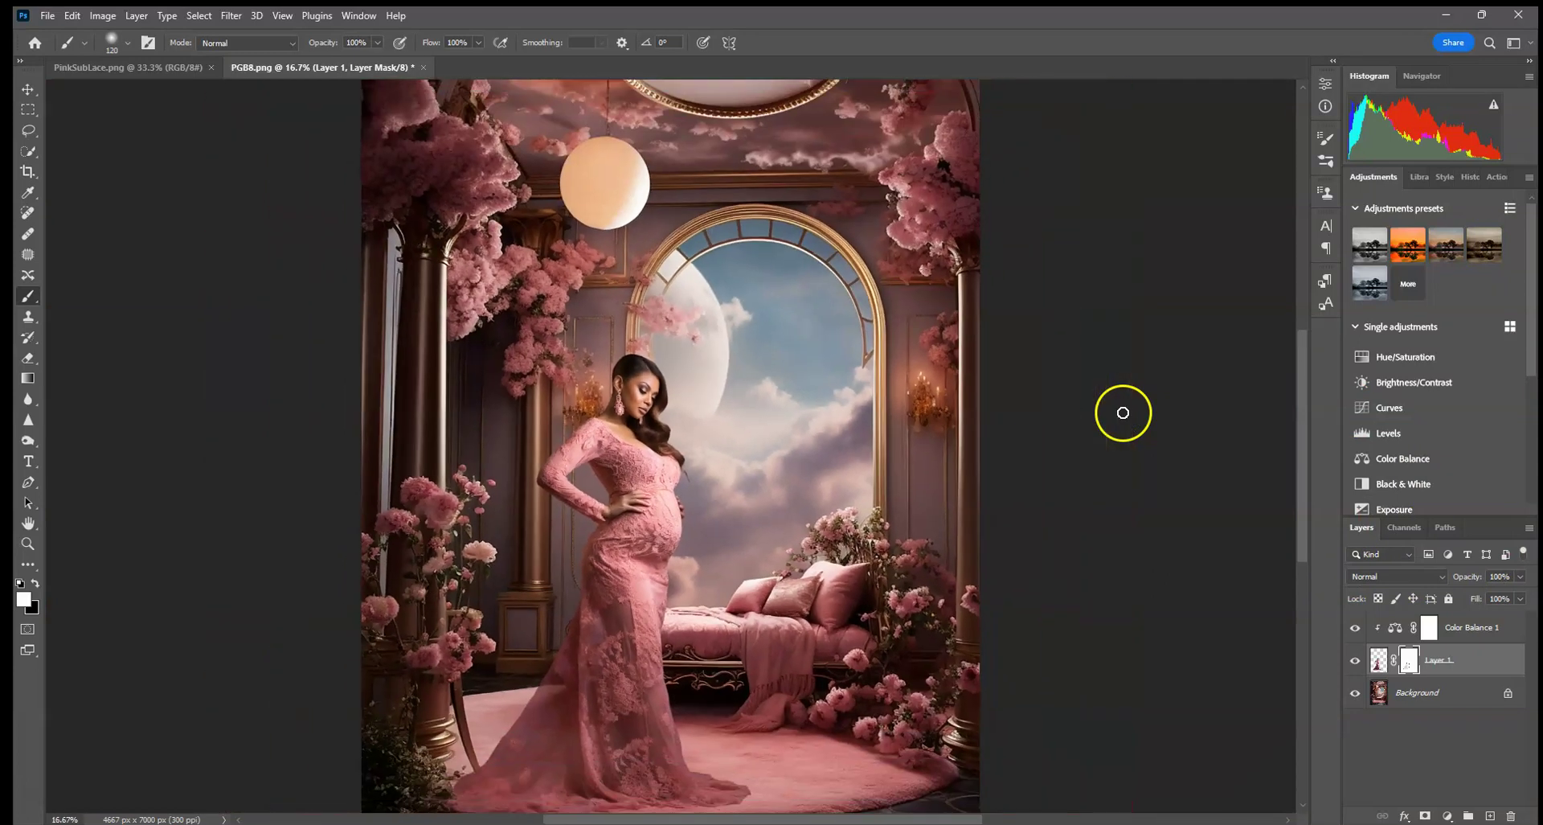
key(ctrl+0)
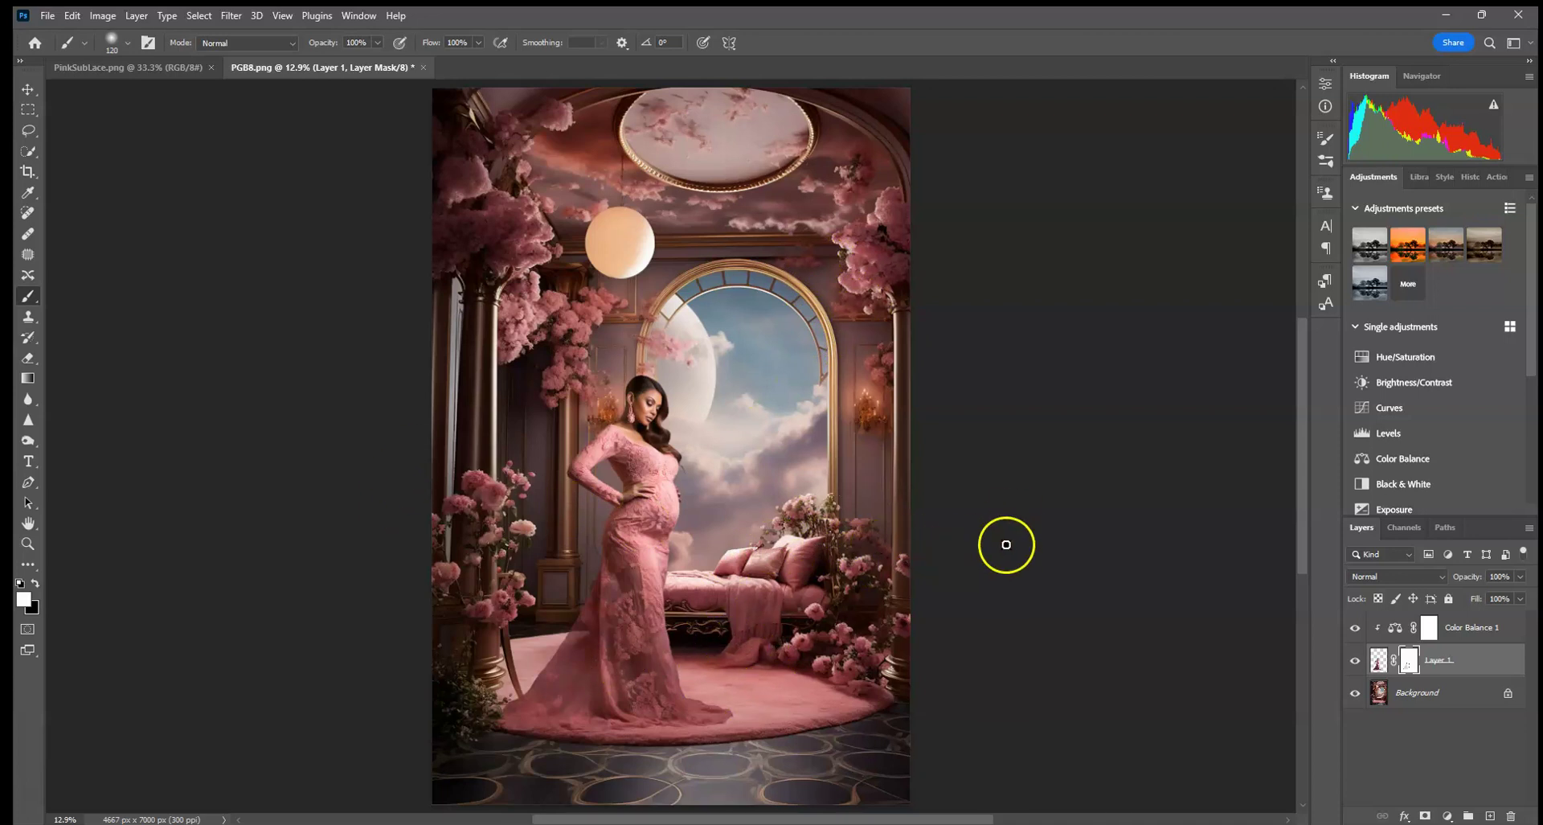
drag(1463, 697, 1491, 815)
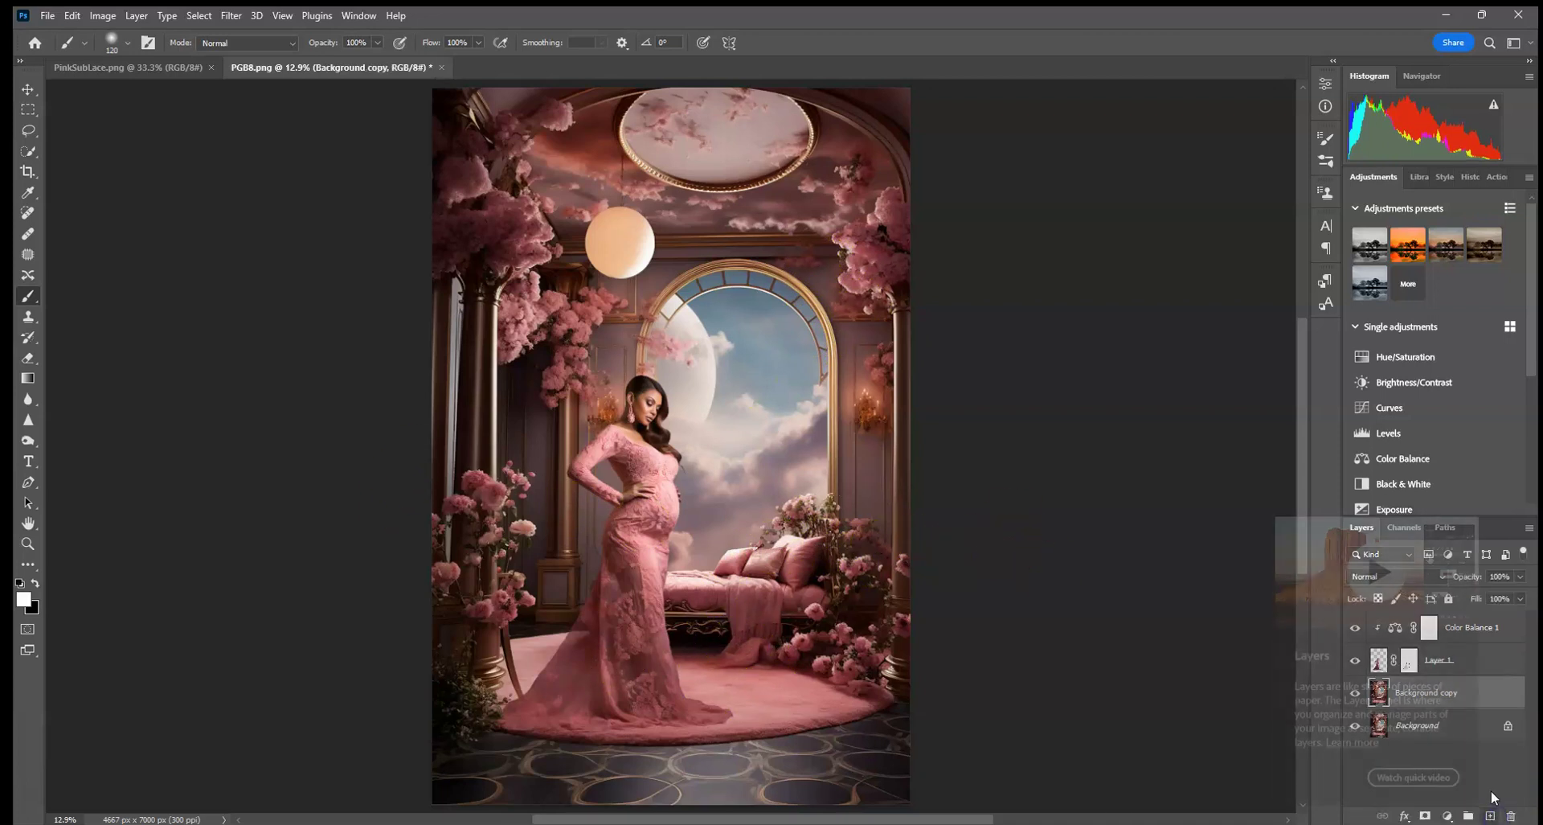
Apply a 5-pixel Gaussian Blur to the Background copy layer
click(232, 15)
mouse_move(310, 236)
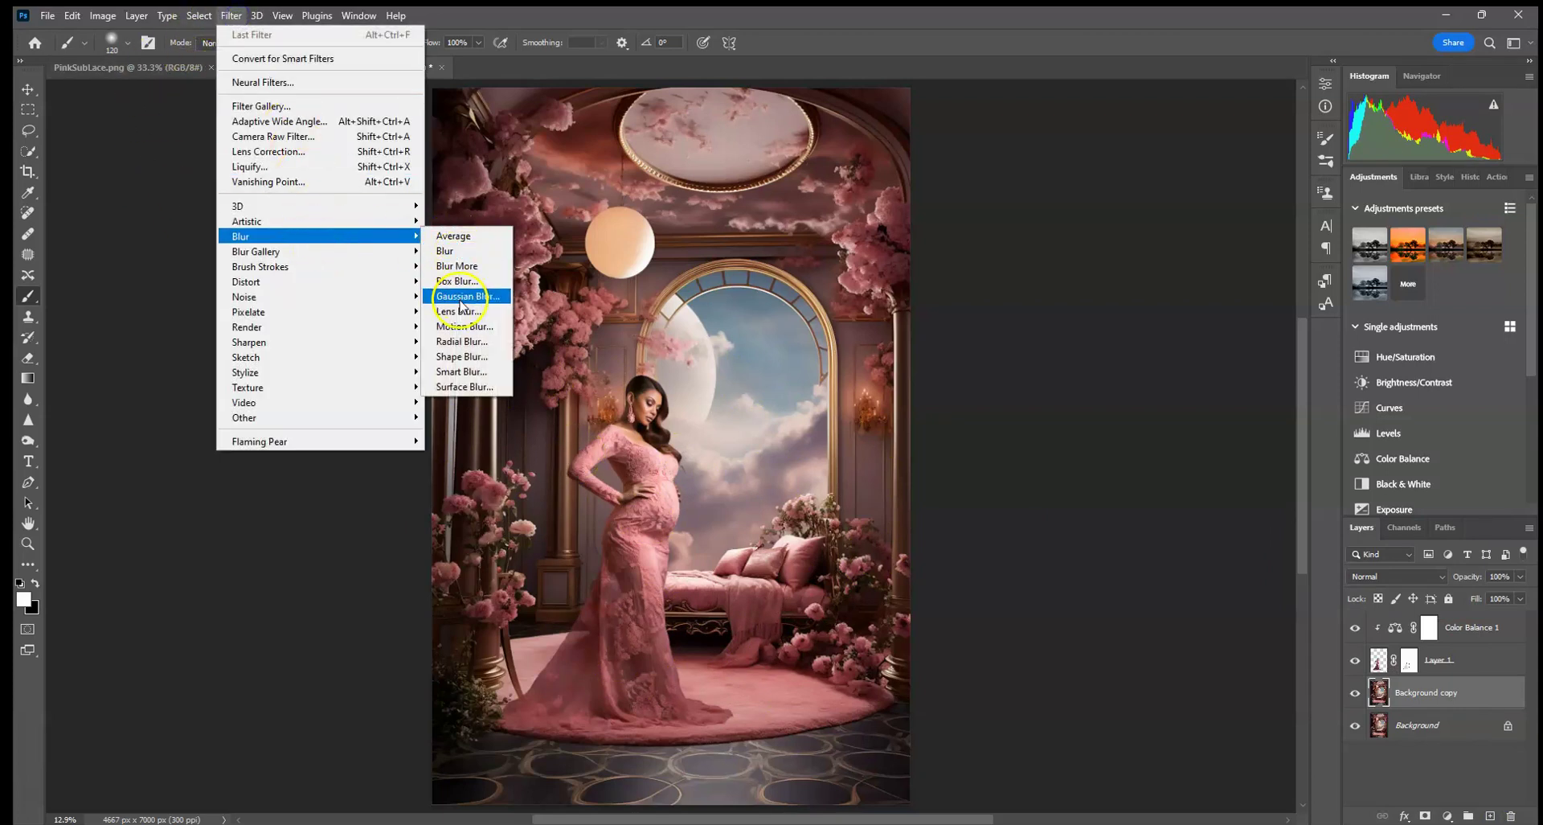
click(456, 298)
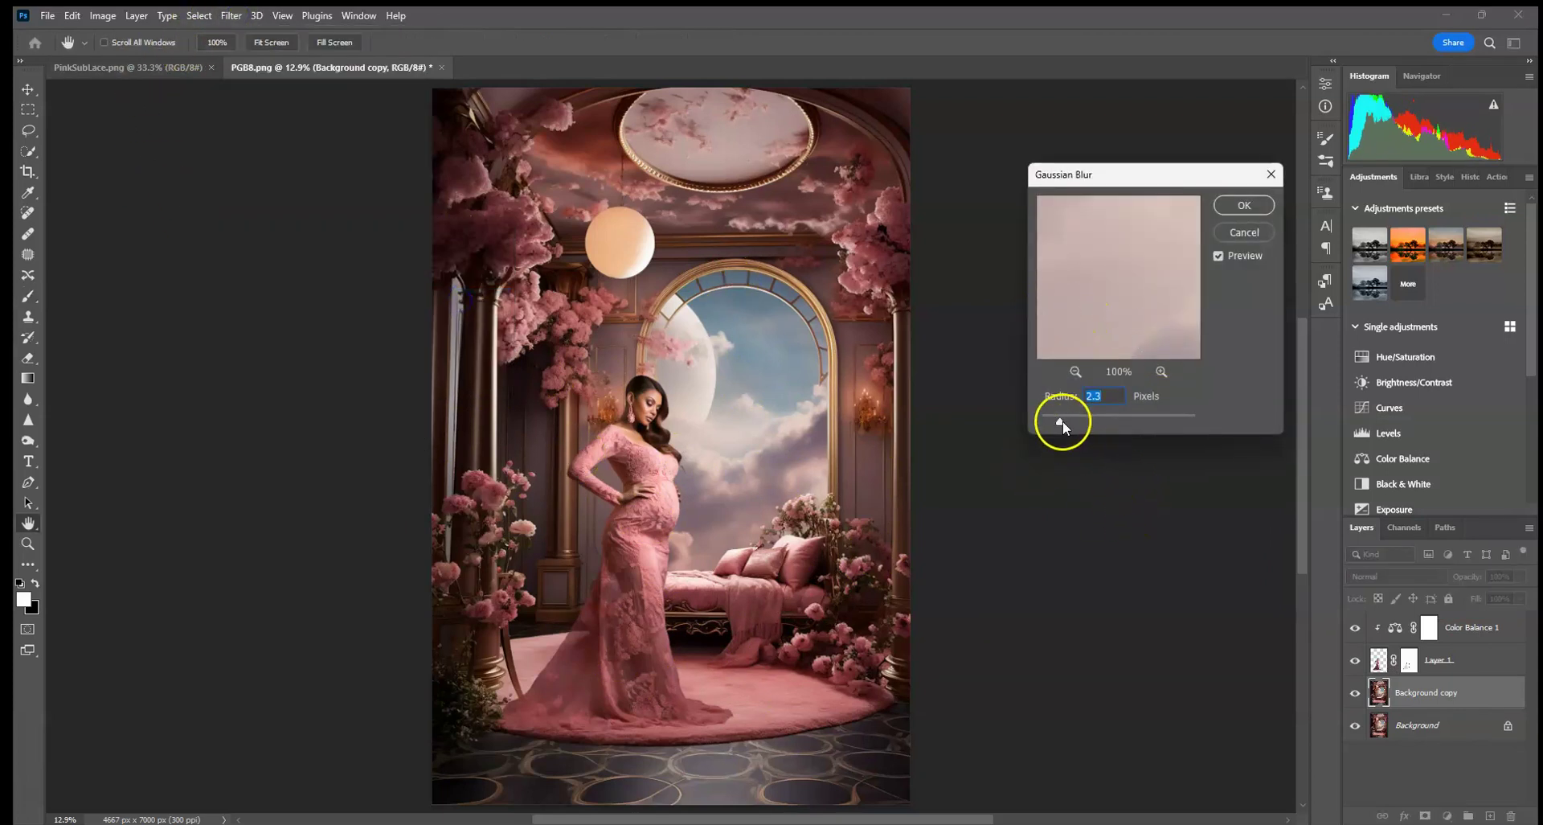
drag(1059, 419, 1064, 422)
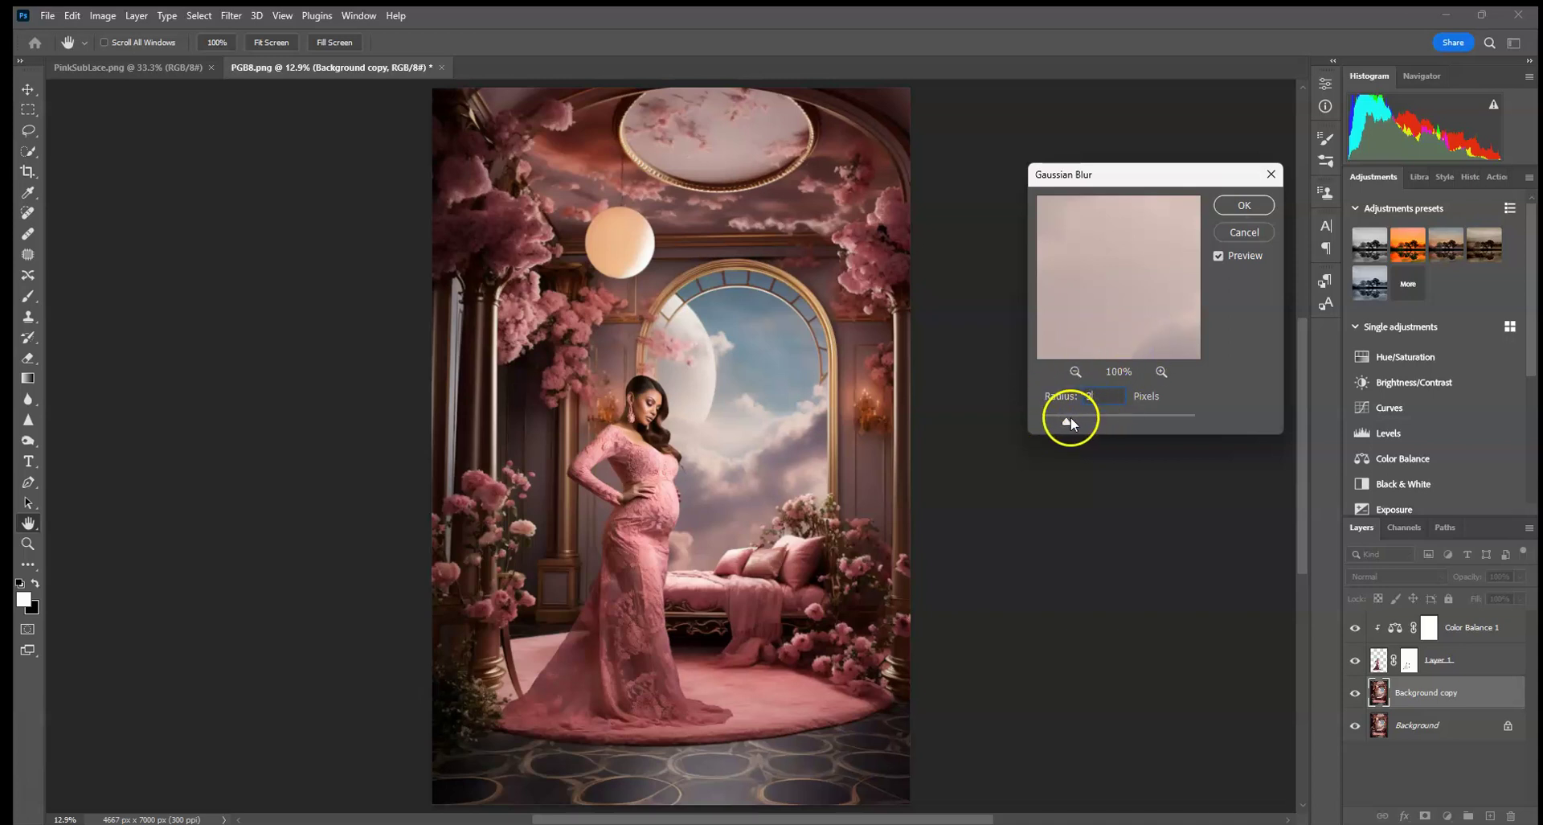
drag(1067, 419, 1073, 424)
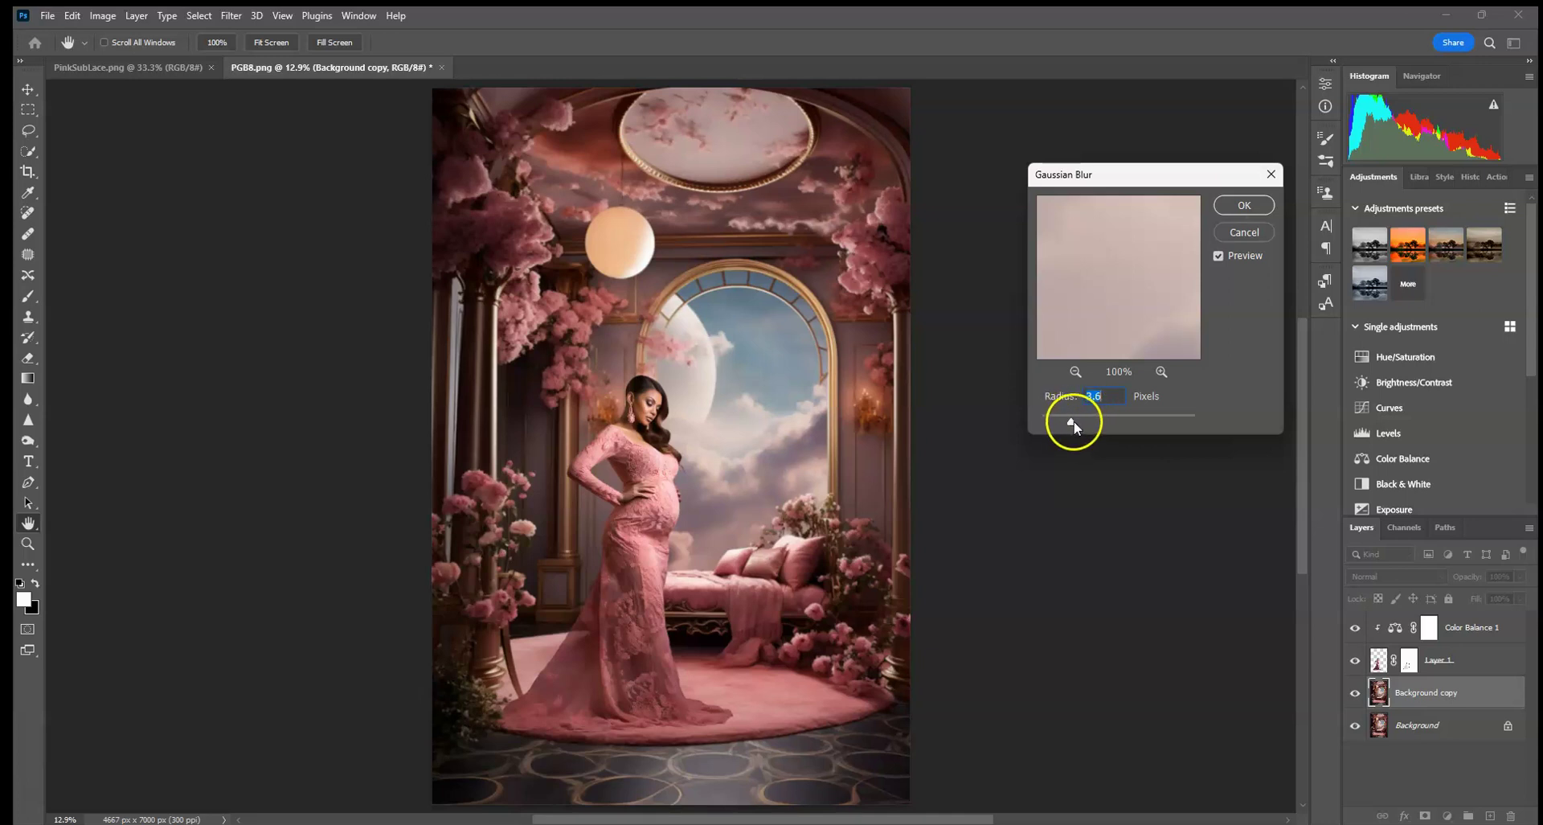
click(1071, 422)
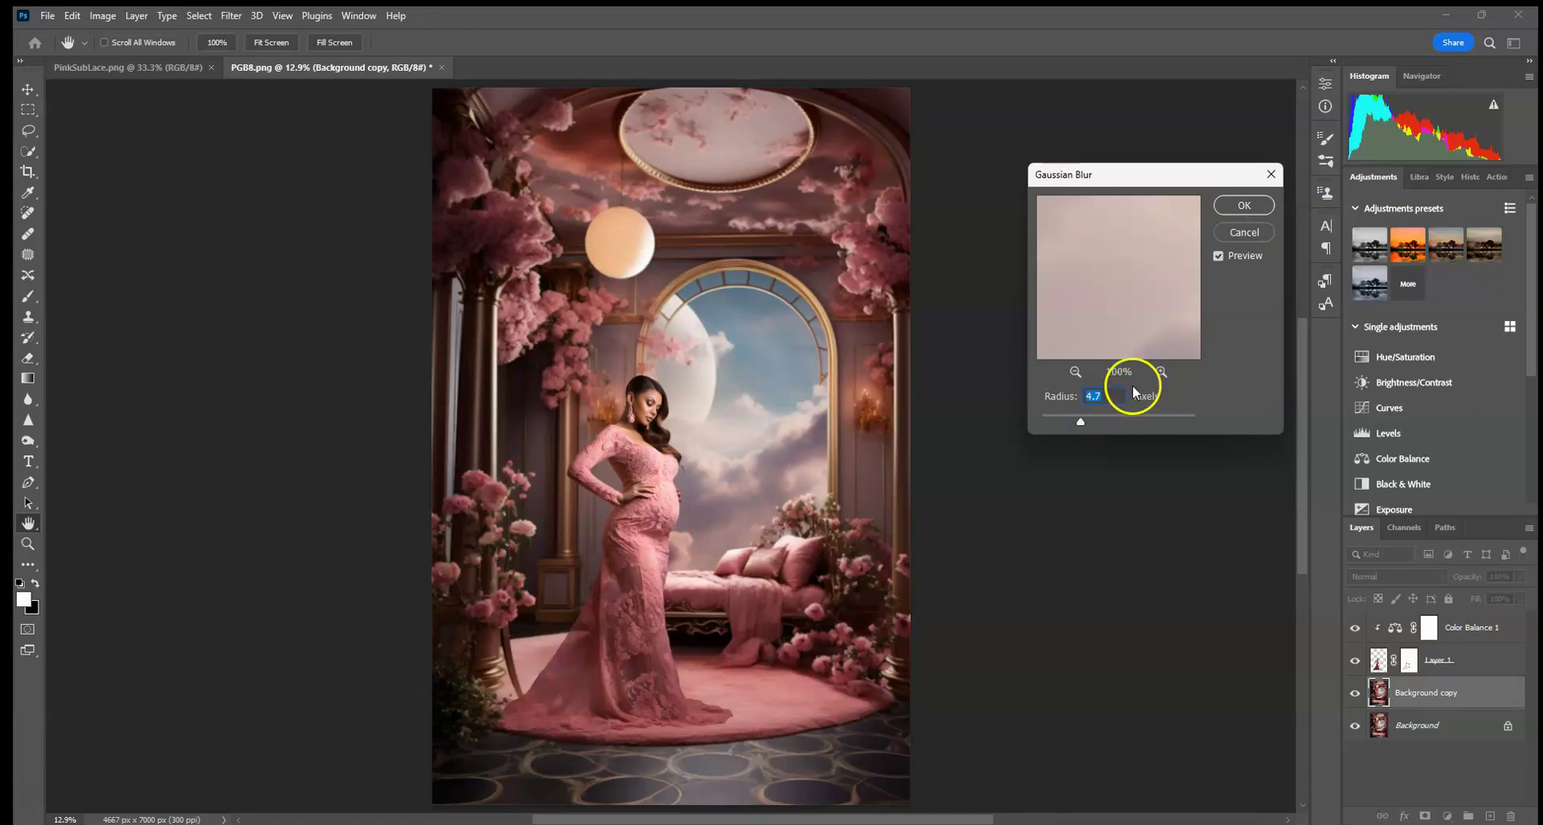
click(1244, 207)
Add a layer mask to Background copy and make black the brush colour
key(b)
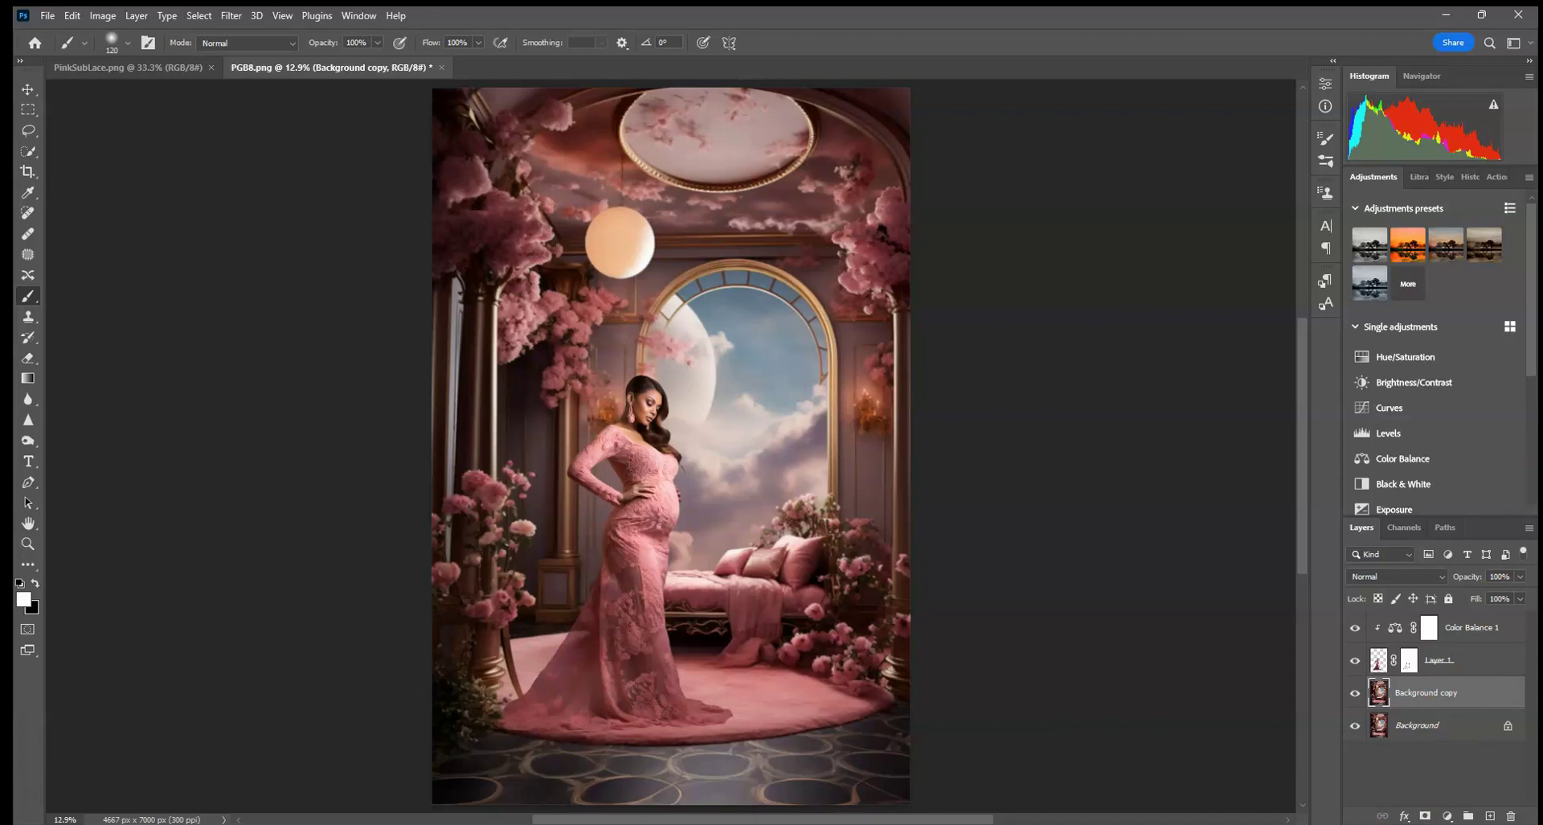
click(1424, 817)
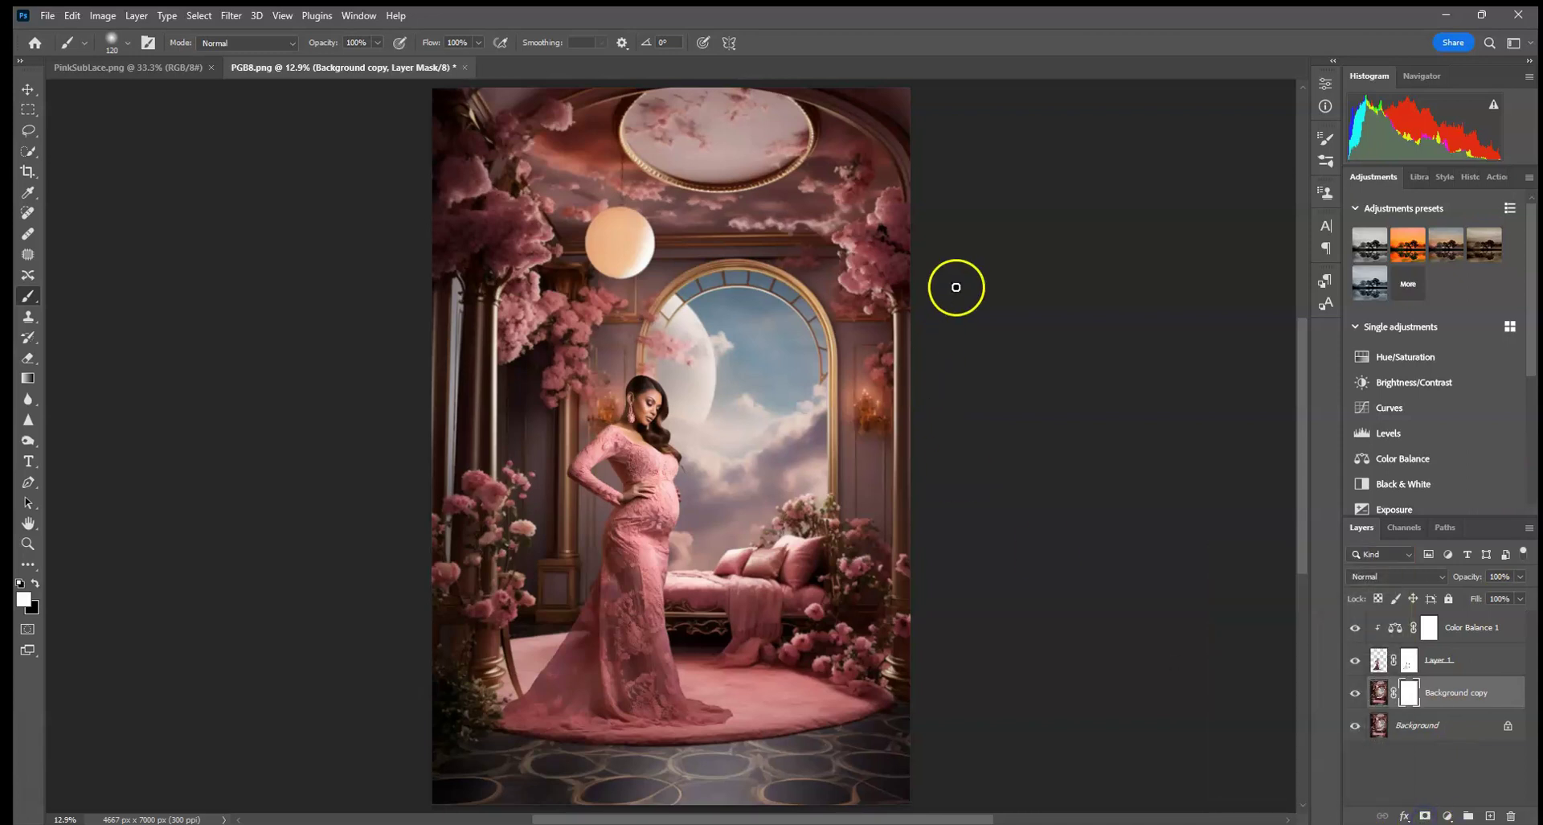
key(ctrl+plus)
key(ctrl+plus)
key(ctrl+plus)
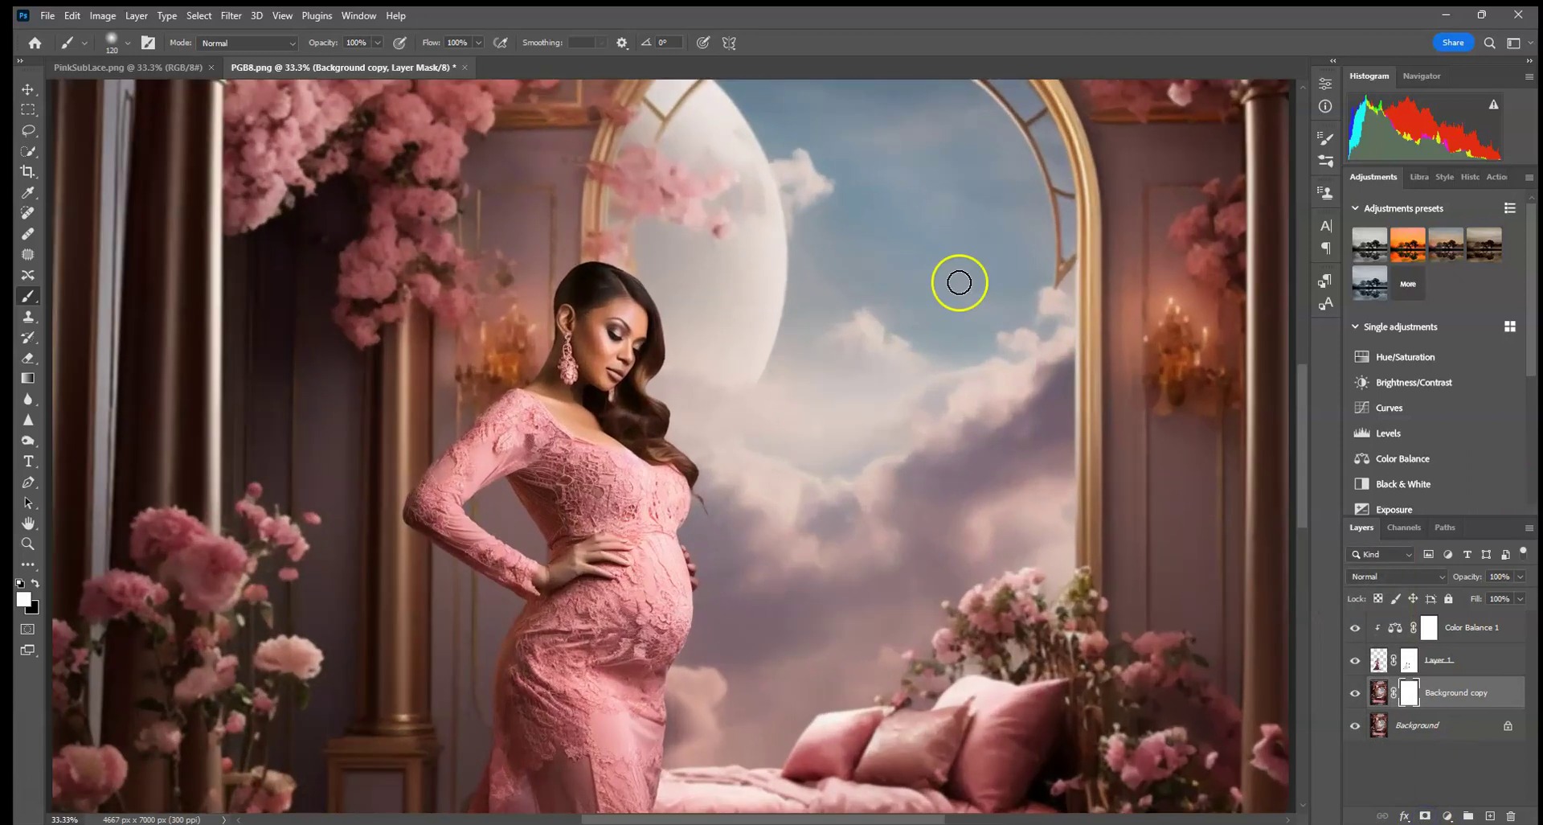
drag(418, 627, 582, 248)
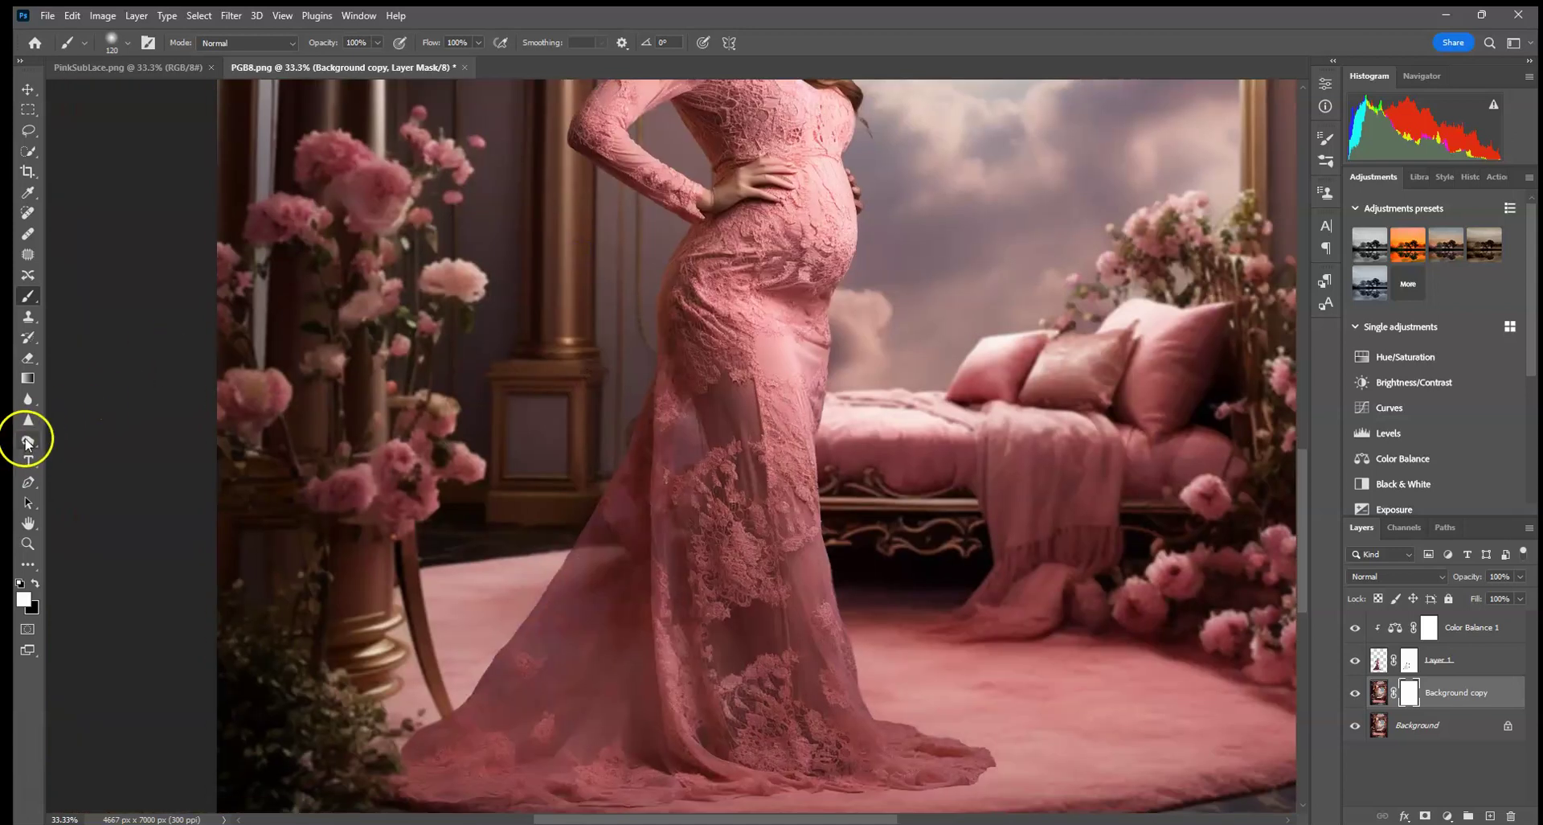
click(35, 584)
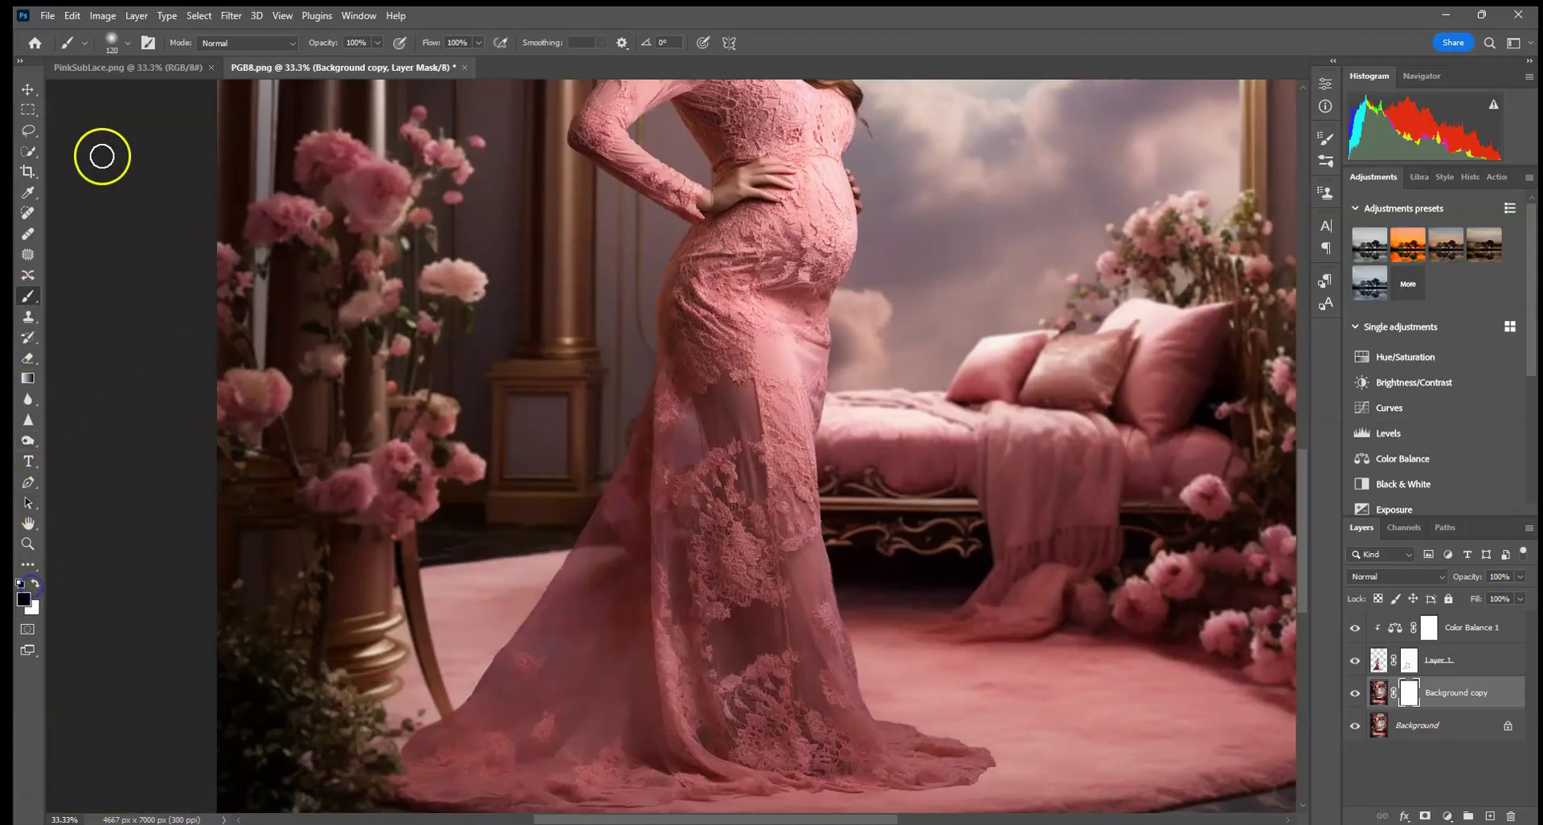
click(128, 43)
Paint the Background copy mask along the rug's edge and over the lower-left plant
key(space)
click(476, 405)
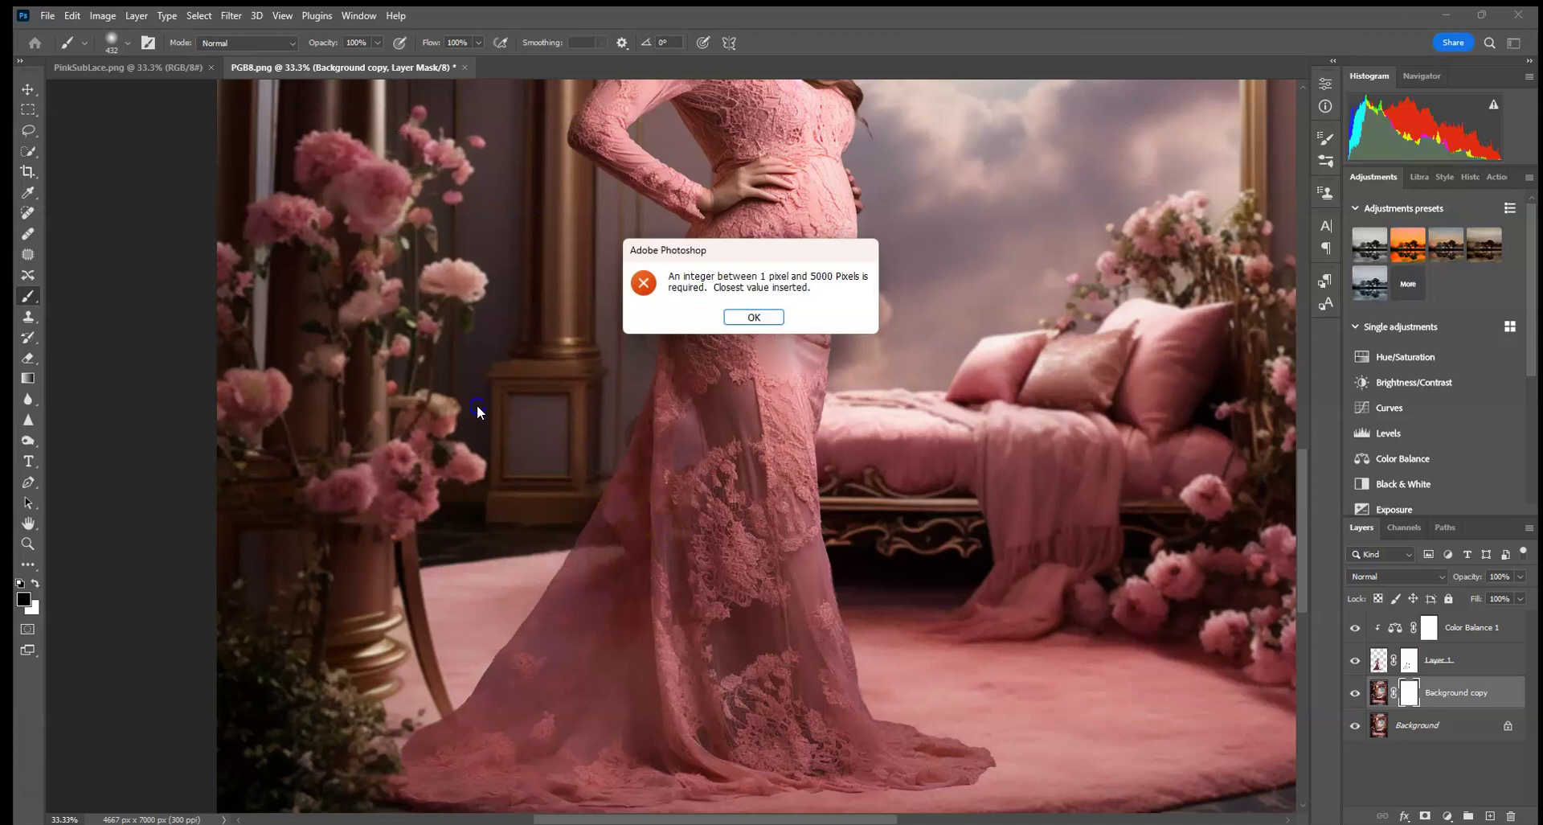
key(space)
drag(841, 620, 721, 369)
click(72, 16)
click(72, 16)
drag(667, 511, 1120, 532)
drag(912, 557, 688, 578)
drag(1019, 548, 695, 568)
drag(631, 558, 1185, 556)
mouse_move(1056, 554)
mouse_down()
mouse_move(627, 524)
mouse_move(434, 563)
mouse_up()
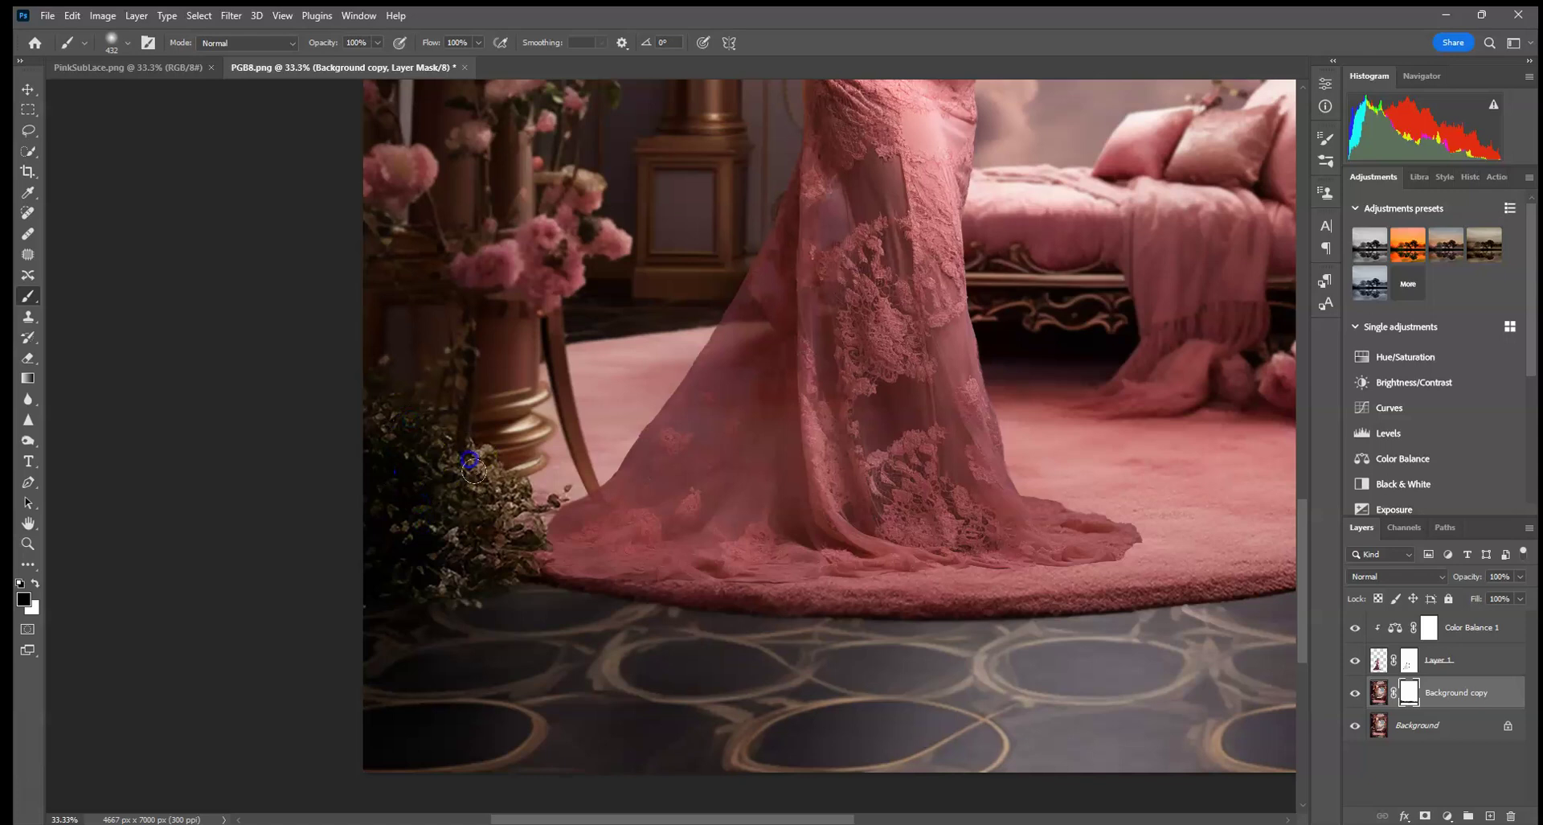
mouse_move(510, 523)
mouse_down()
mouse_move(373, 545)
mouse_move(379, 441)
mouse_move(430, 397)
mouse_up()
Shrink the brush to 171 px and mask down over the left flowers
drag(606, 185, 578, 397)
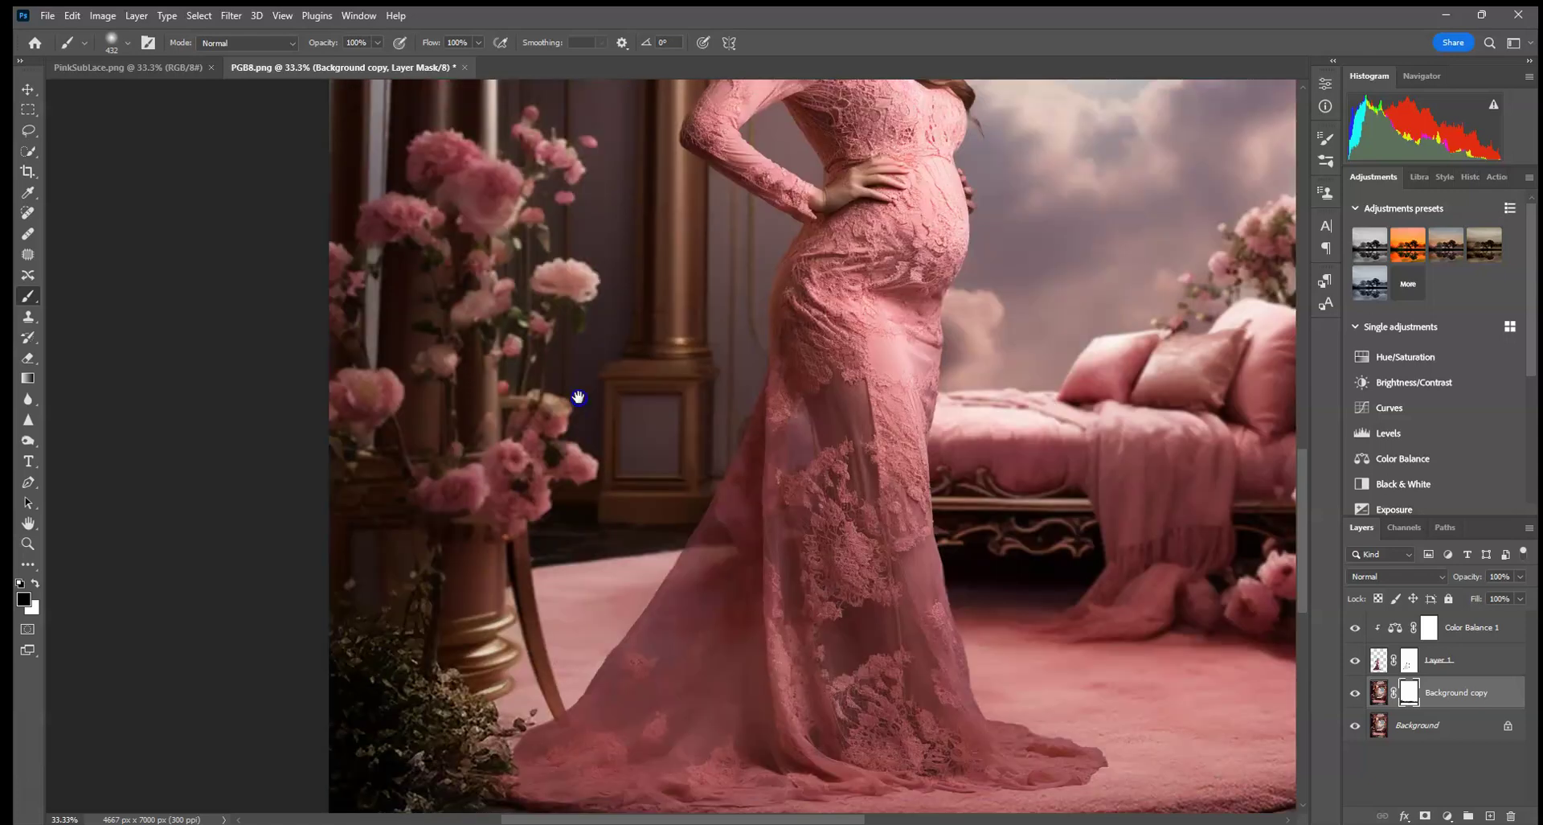
click(127, 42)
click(171, 90)
click(580, 279)
mouse_move(551, 309)
mouse_down()
mouse_move(527, 414)
mouse_move(557, 417)
mouse_move(461, 490)
mouse_up()
Lower the brush to 50% opacity and dab the mask over the left-edge flowers
click(377, 43)
click(477, 226)
click(533, 138)
click(480, 237)
click(376, 224)
click(381, 254)
click(334, 287)
click(338, 299)
click(341, 402)
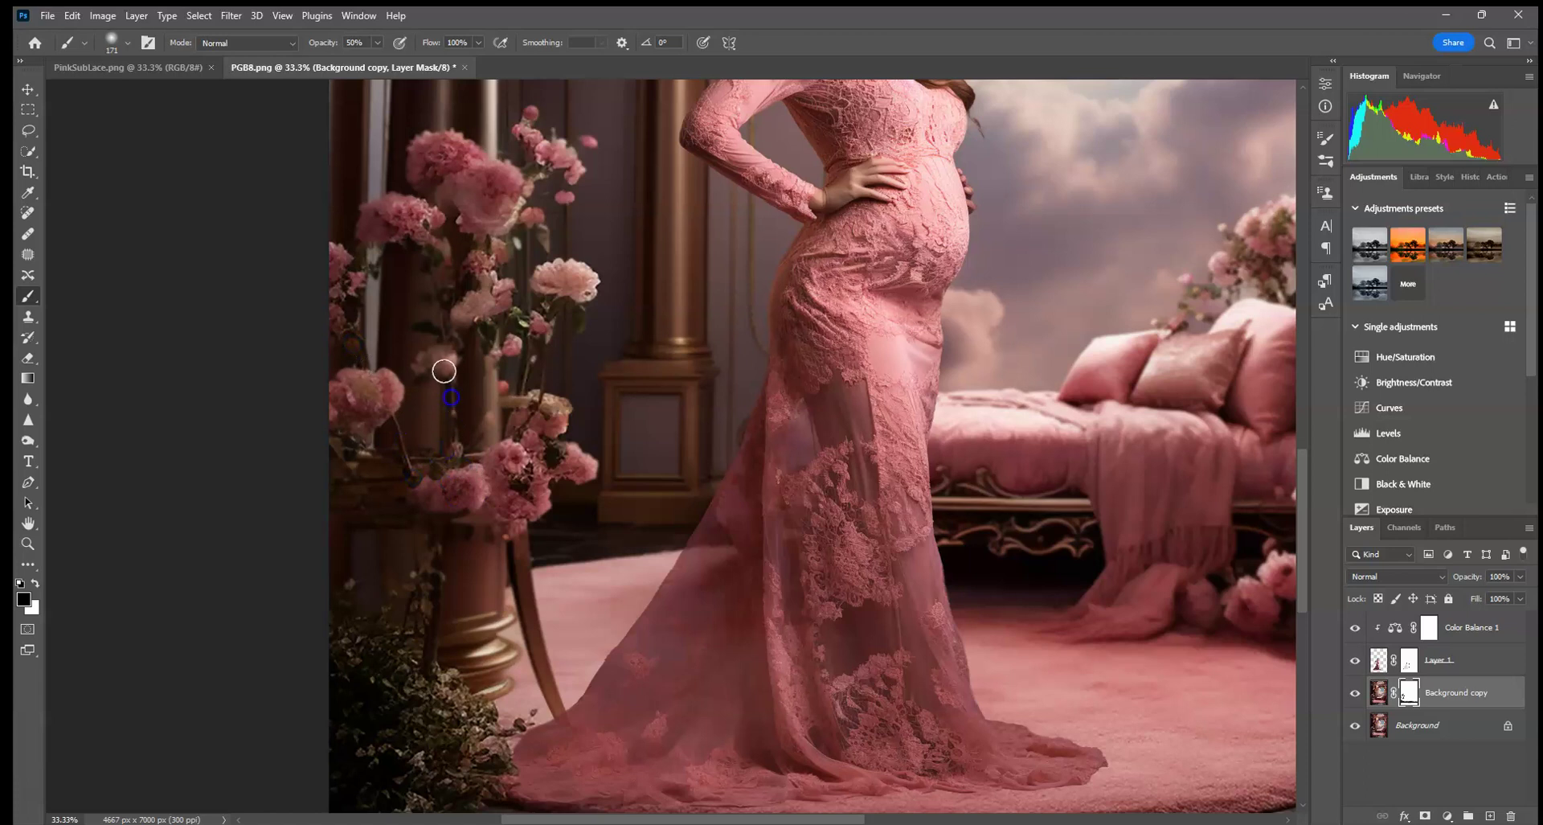
click(431, 351)
drag(466, 312, 464, 257)
click(528, 346)
click(452, 496)
Dab the mask over the pink flowers, chair area and upper flowers on the left
mouse_move(406, 622)
mouse_down()
mouse_move(473, 518)
mouse_move(516, 526)
mouse_move(562, 472)
mouse_move(456, 479)
mouse_up()
click(508, 553)
click(443, 533)
click(409, 509)
click(331, 487)
click(327, 593)
click(368, 481)
click(482, 233)
click(596, 145)
click(568, 206)
click(520, 138)
click(415, 213)
click(456, 221)
click(442, 173)
click(376, 401)
click(458, 353)
click(490, 307)
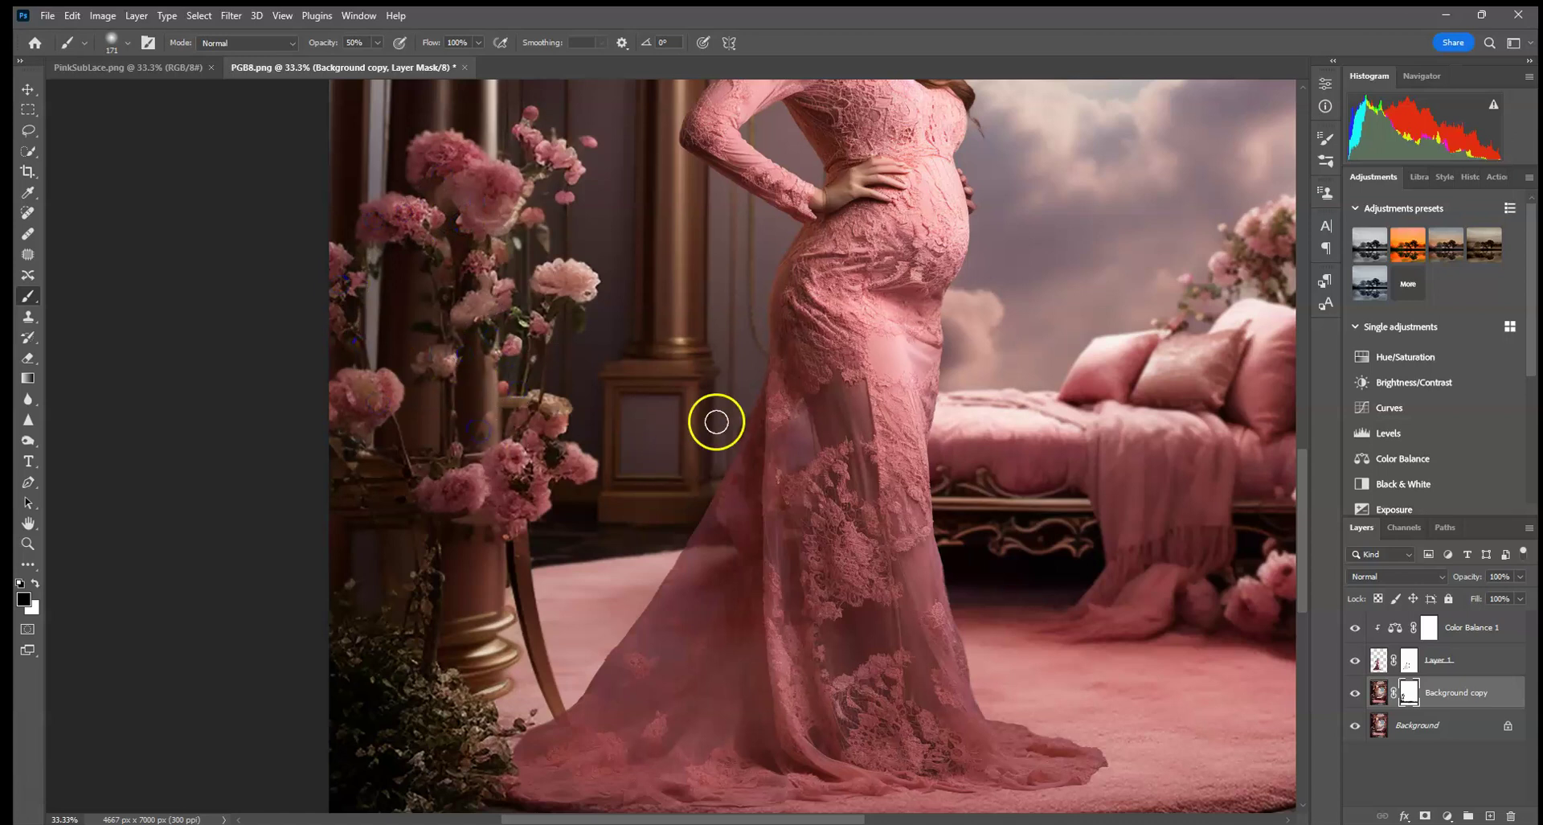
click(465, 489)
Mask the right-side roses by the pillar and the rug's lower edge
drag(882, 398, 376, 481)
drag(659, 598, 659, 442)
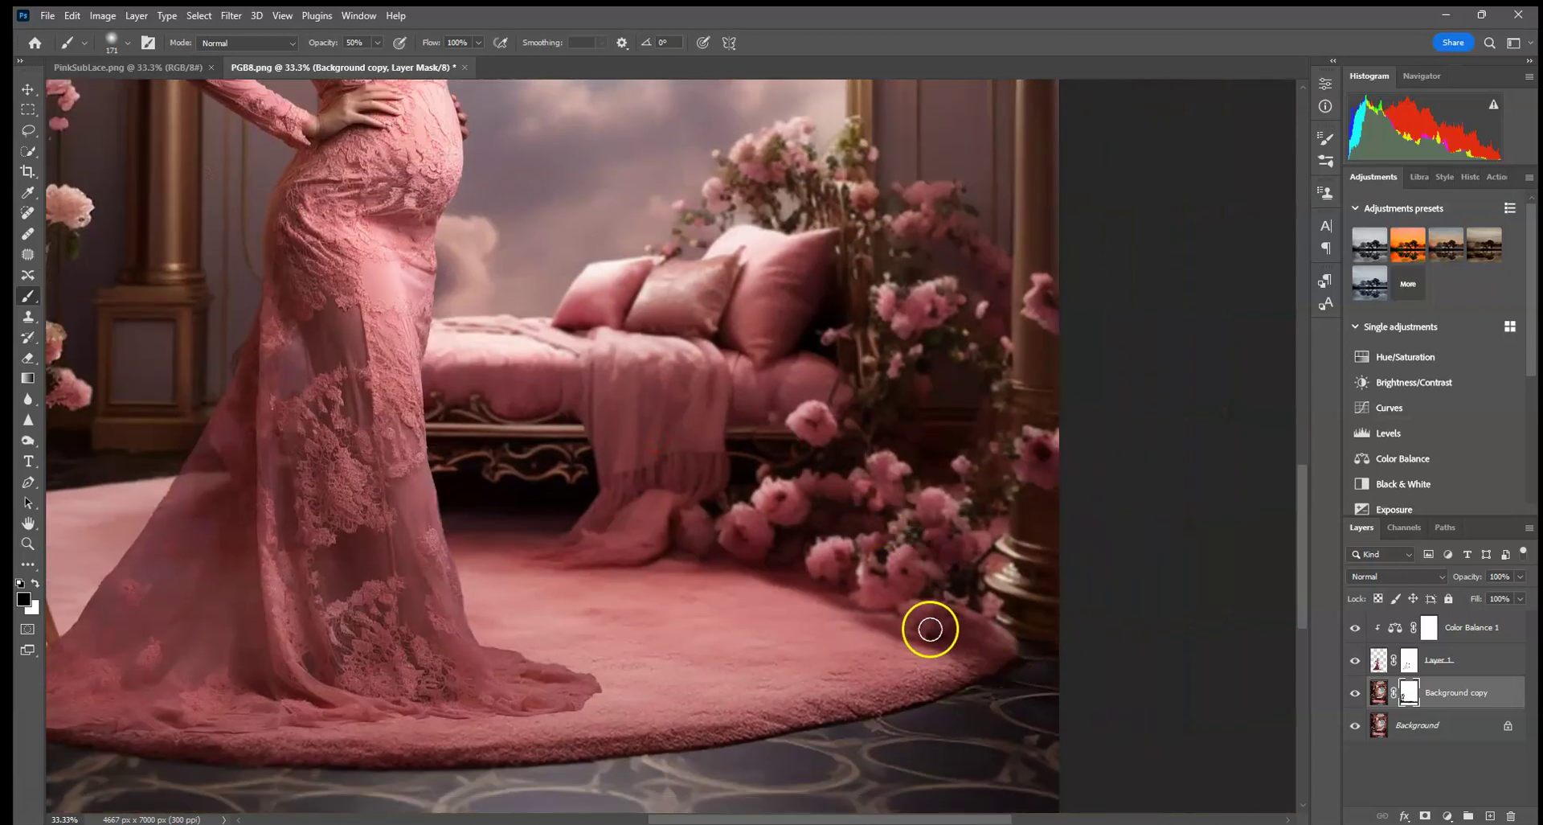
click(1029, 457)
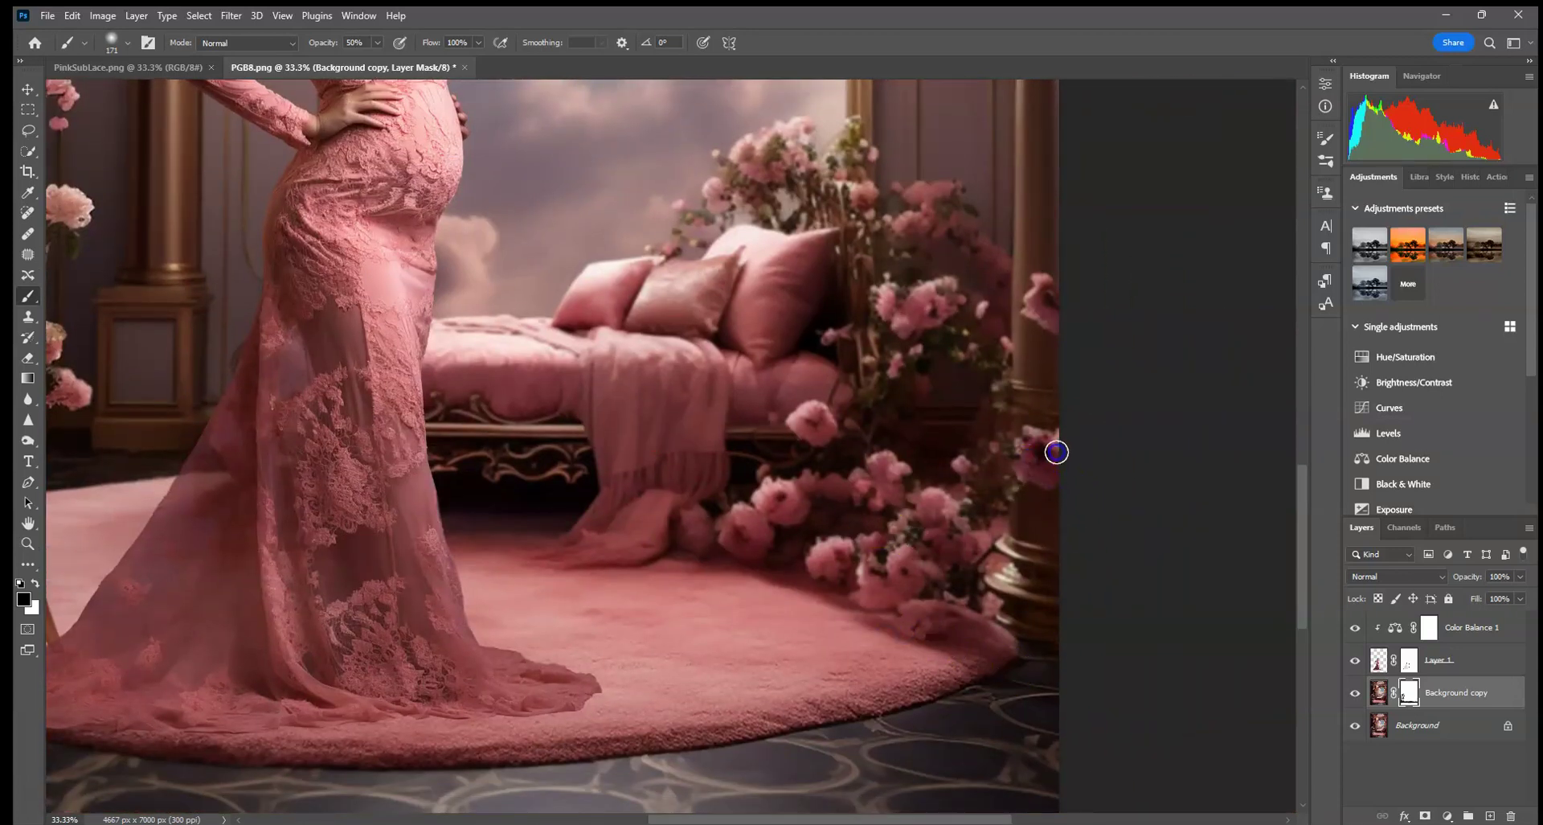
mouse_move(400, 432)
mouse_down()
mouse_move(871, 311)
mouse_move(707, 391)
mouse_move(707, 231)
mouse_move(672, 335)
mouse_up()
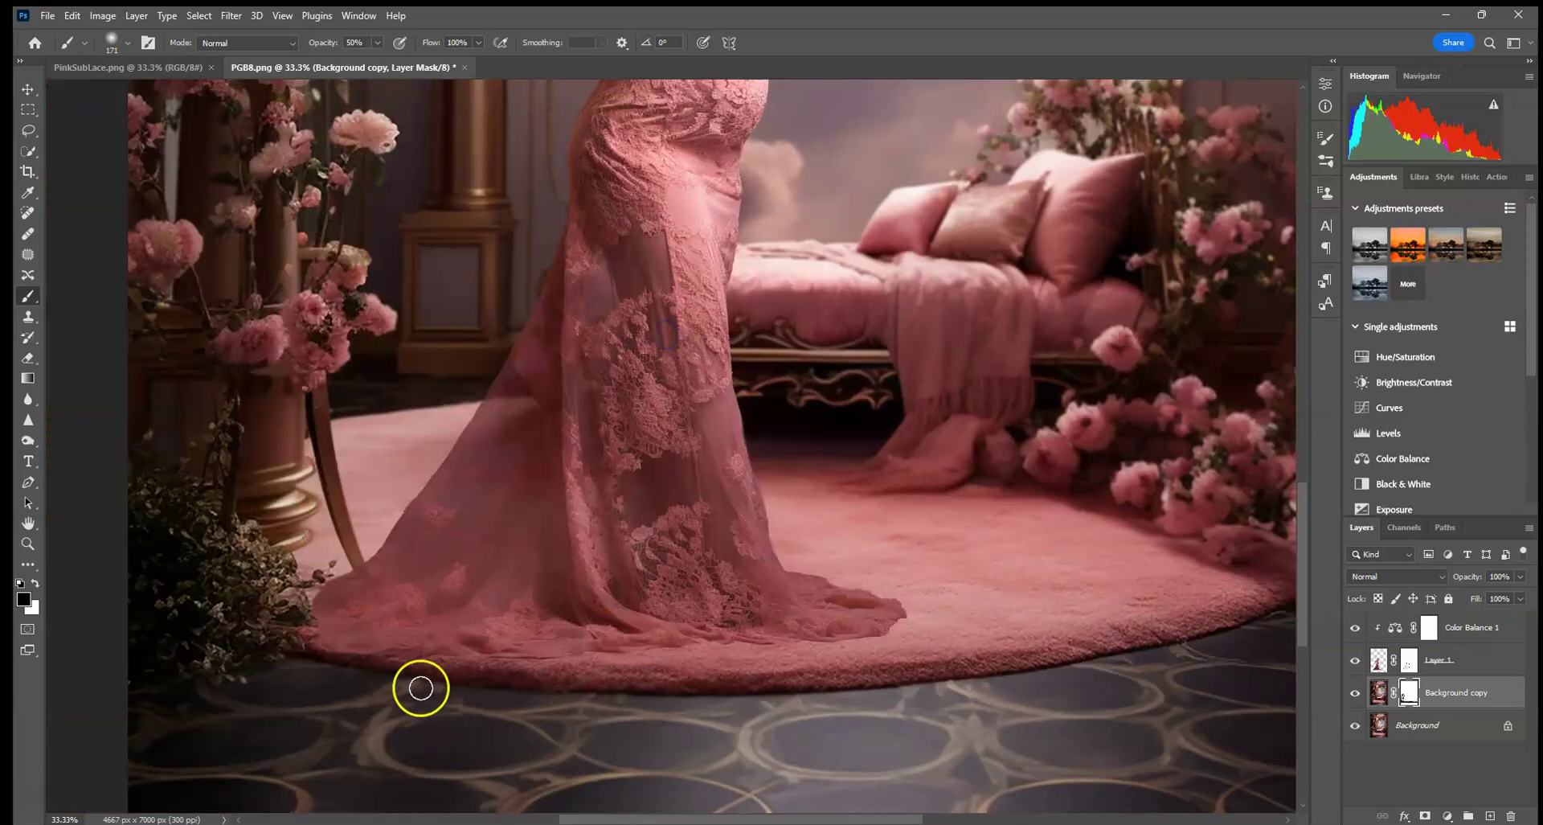
mouse_move(417, 682)
mouse_down()
mouse_move(324, 682)
mouse_move(506, 679)
mouse_move(276, 662)
mouse_move(889, 650)
mouse_up()
key(ctrl+0)
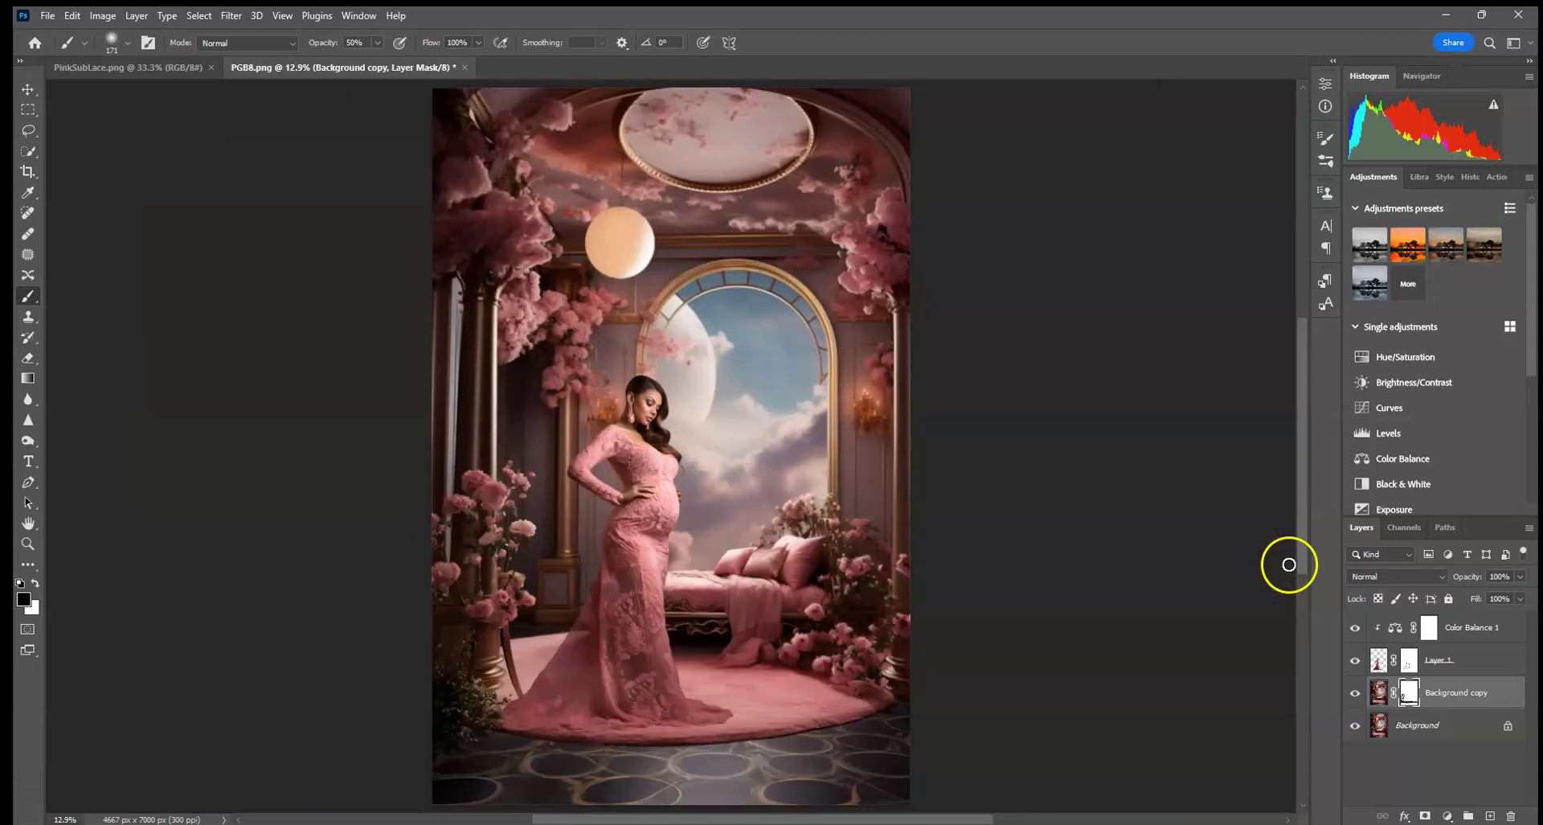
Merge the room copy into Background and add a new Multiply layer above it
click(1460, 734)
right_click(1465, 725)
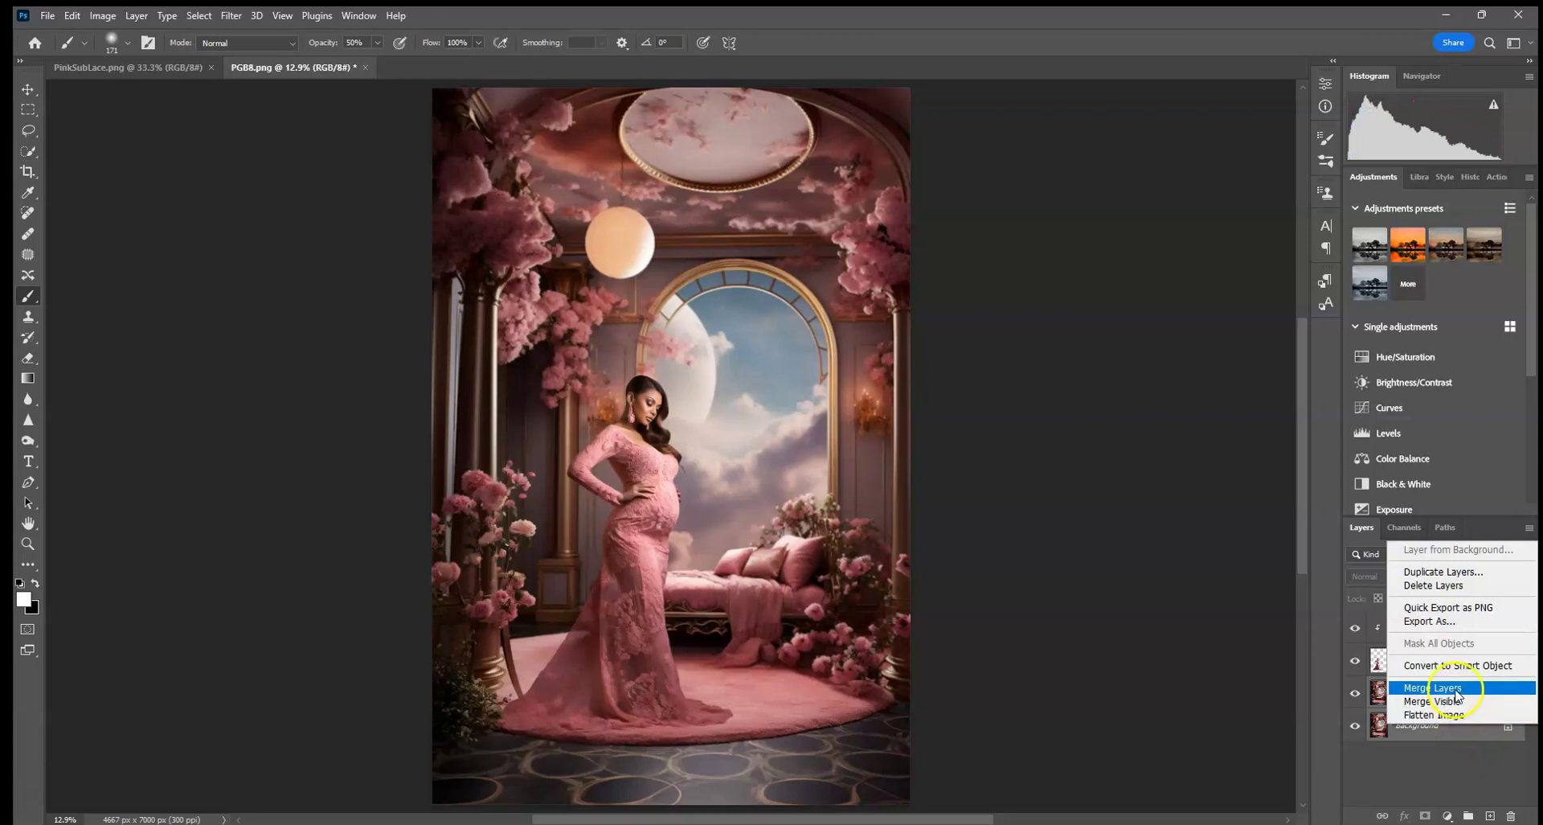
click(1457, 690)
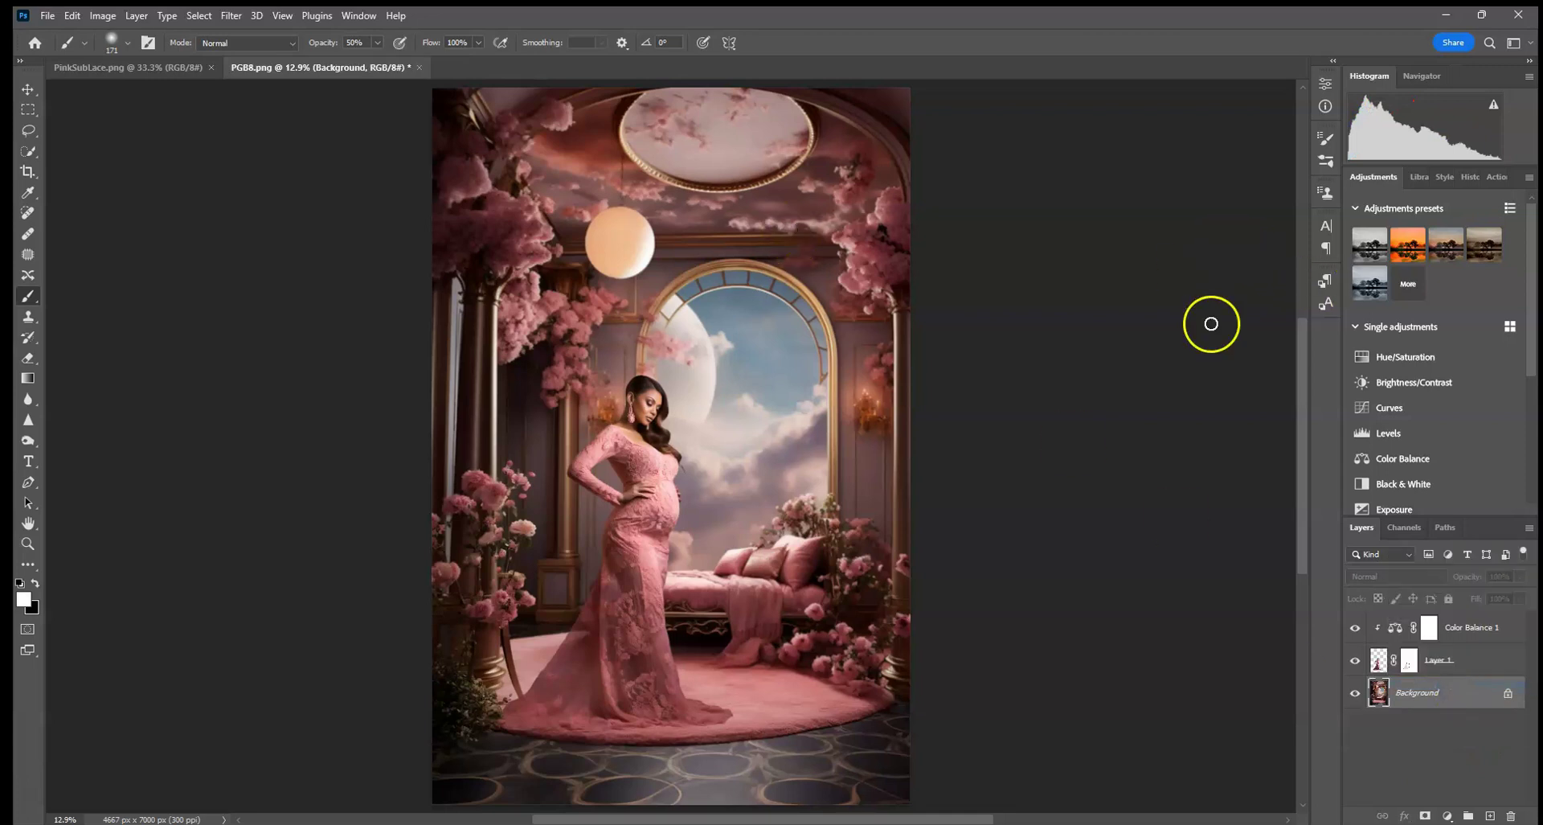
click(1489, 814)
click(1380, 580)
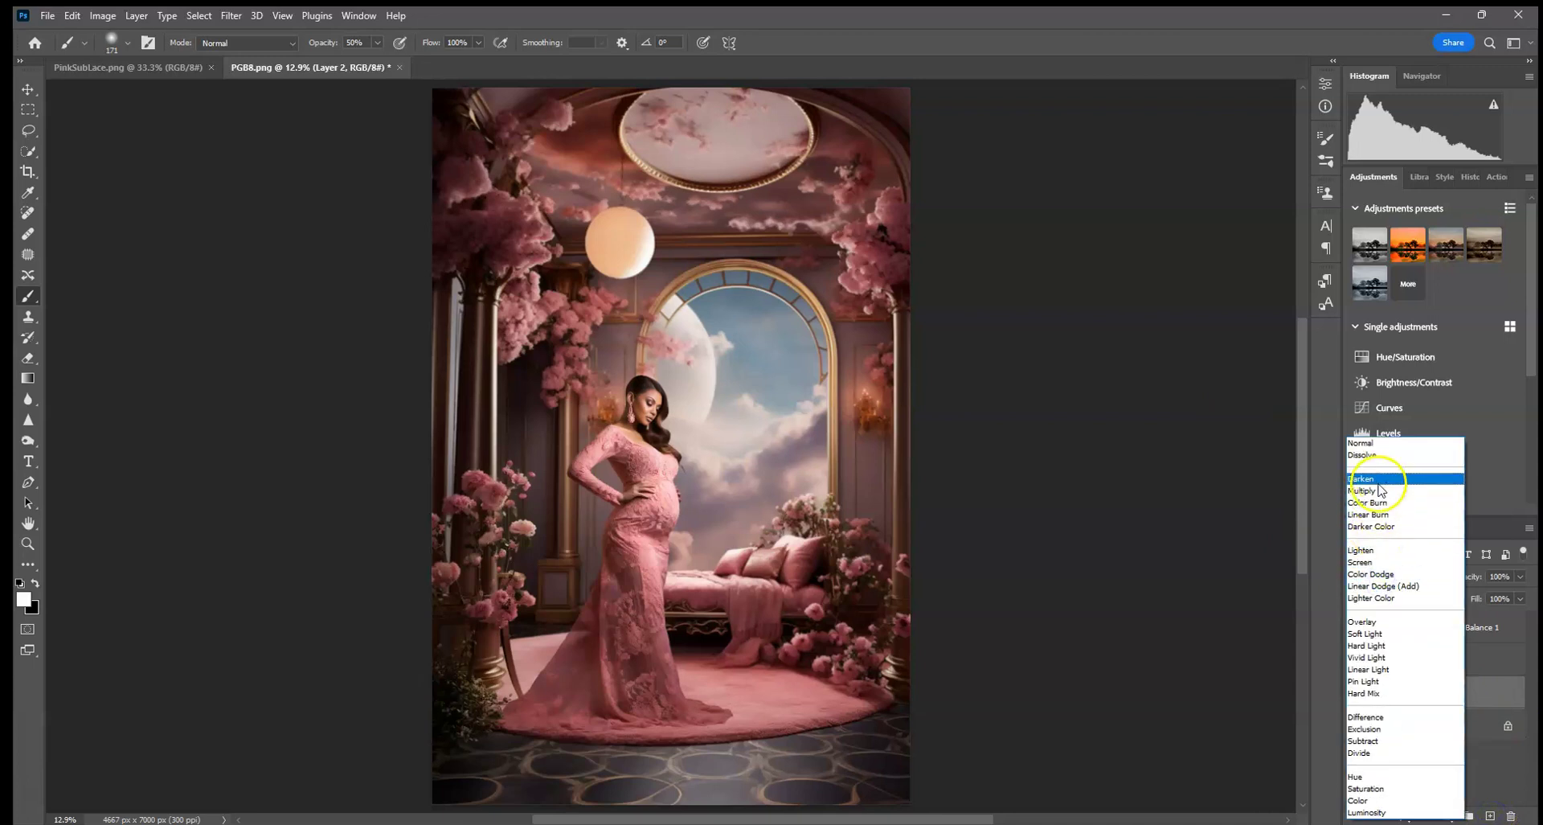
click(1376, 492)
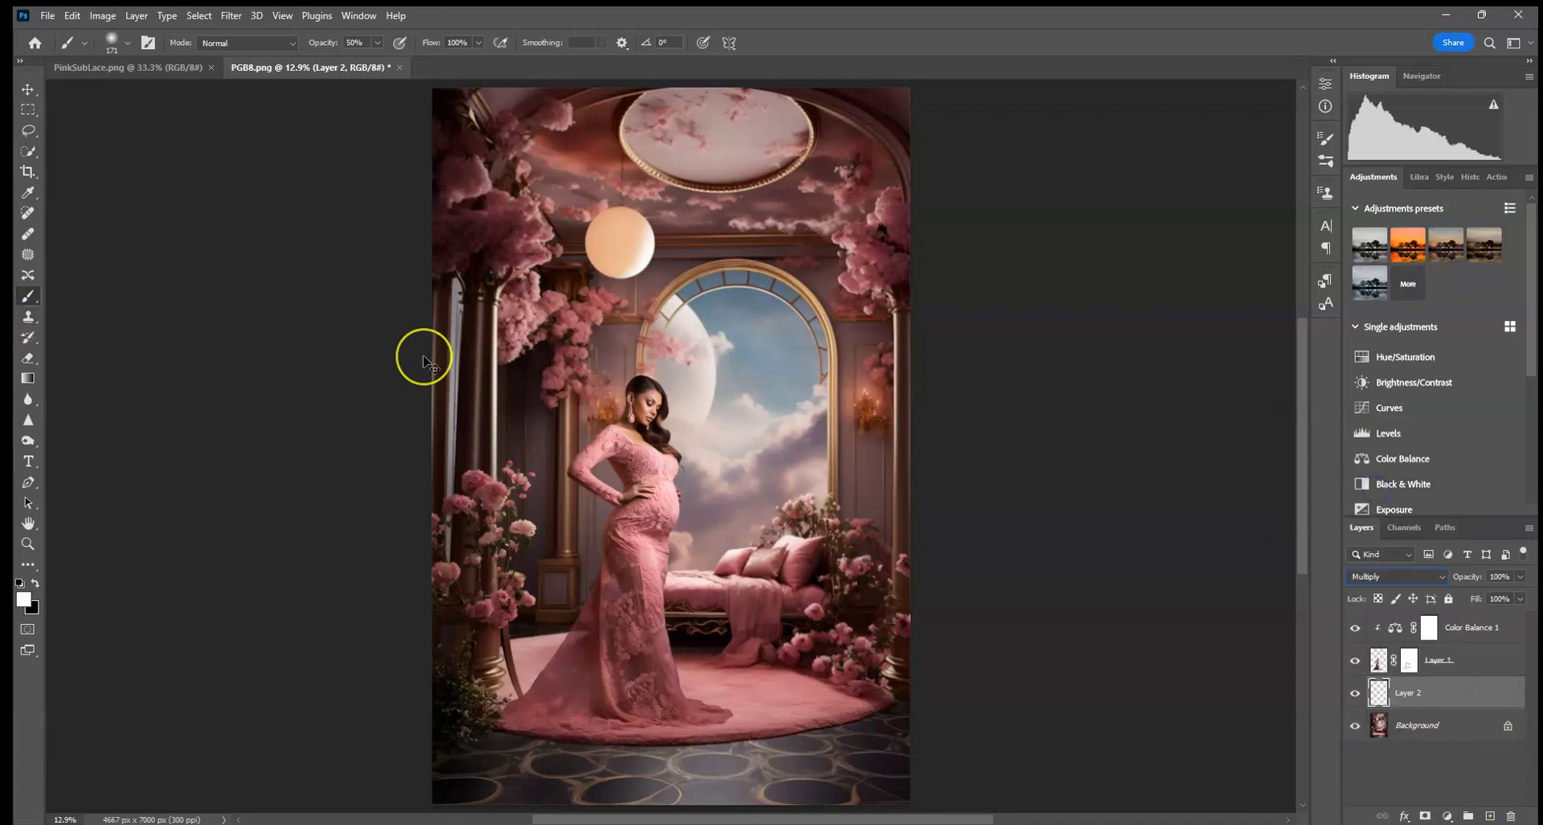
scroll(424, 358, up, 6)
Sample the hem's dark red and paint shadow along the hem with a 36 px brush
key(ctrl+plus)
drag(409, 410, 557, 200)
drag(554, 591, 588, 199)
drag(452, 530, 403, 210)
drag(803, 372, 793, 377)
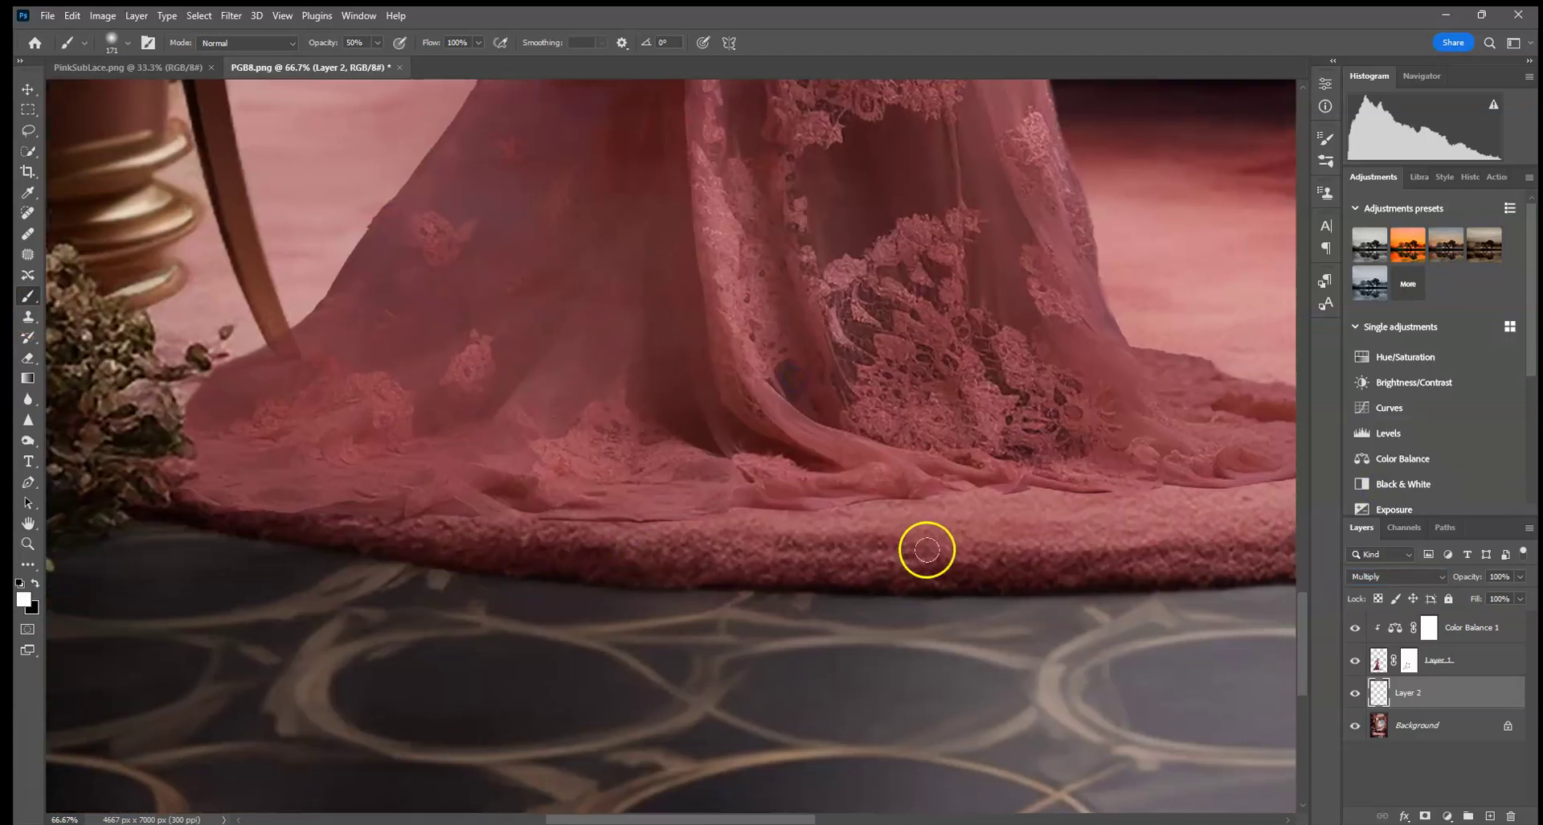
alt+click(611, 550)
click(112, 43)
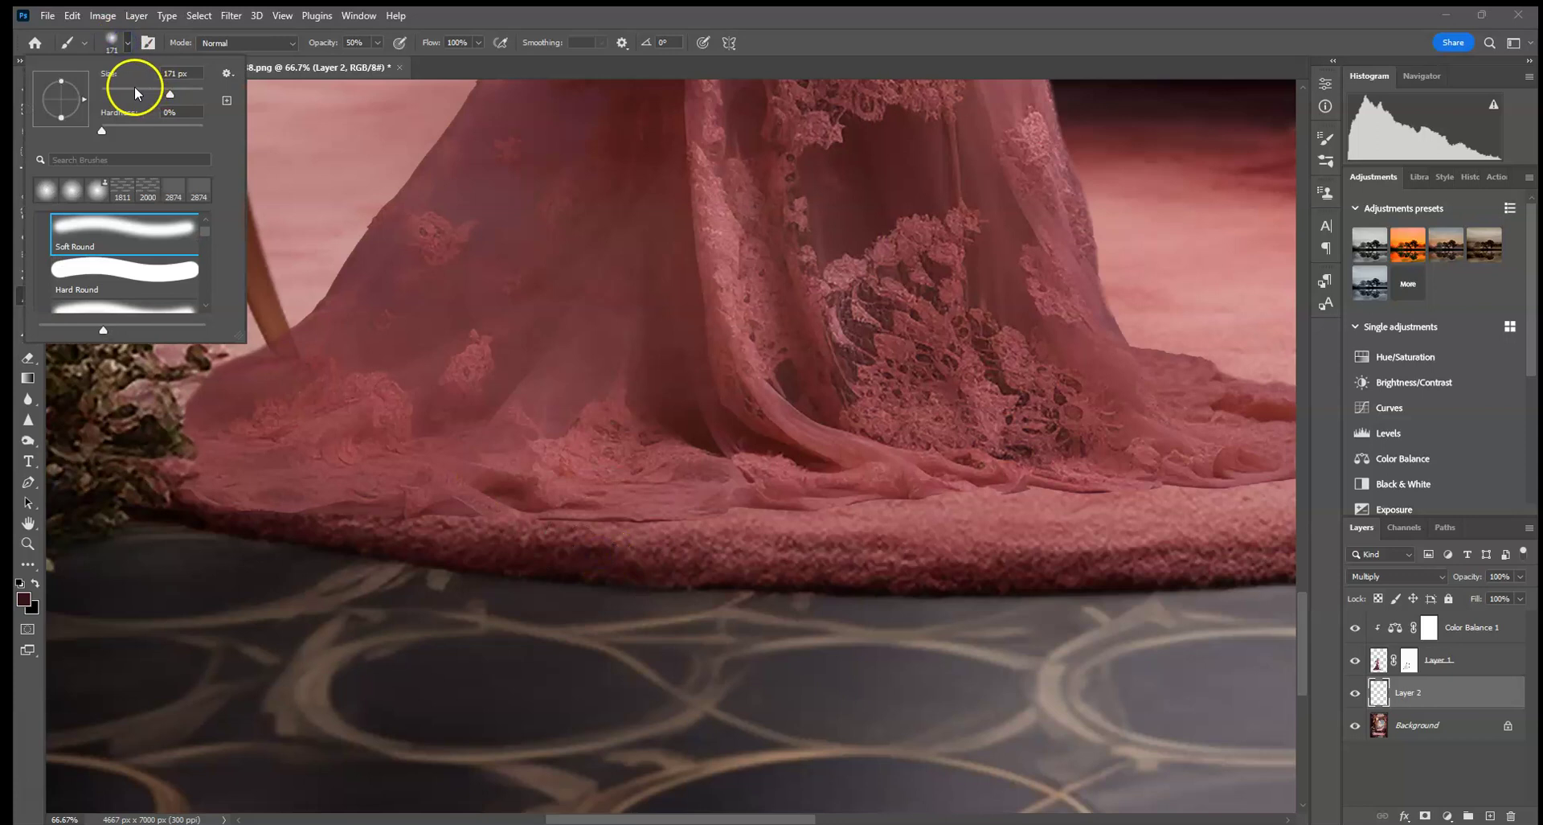
drag(164, 93, 118, 93)
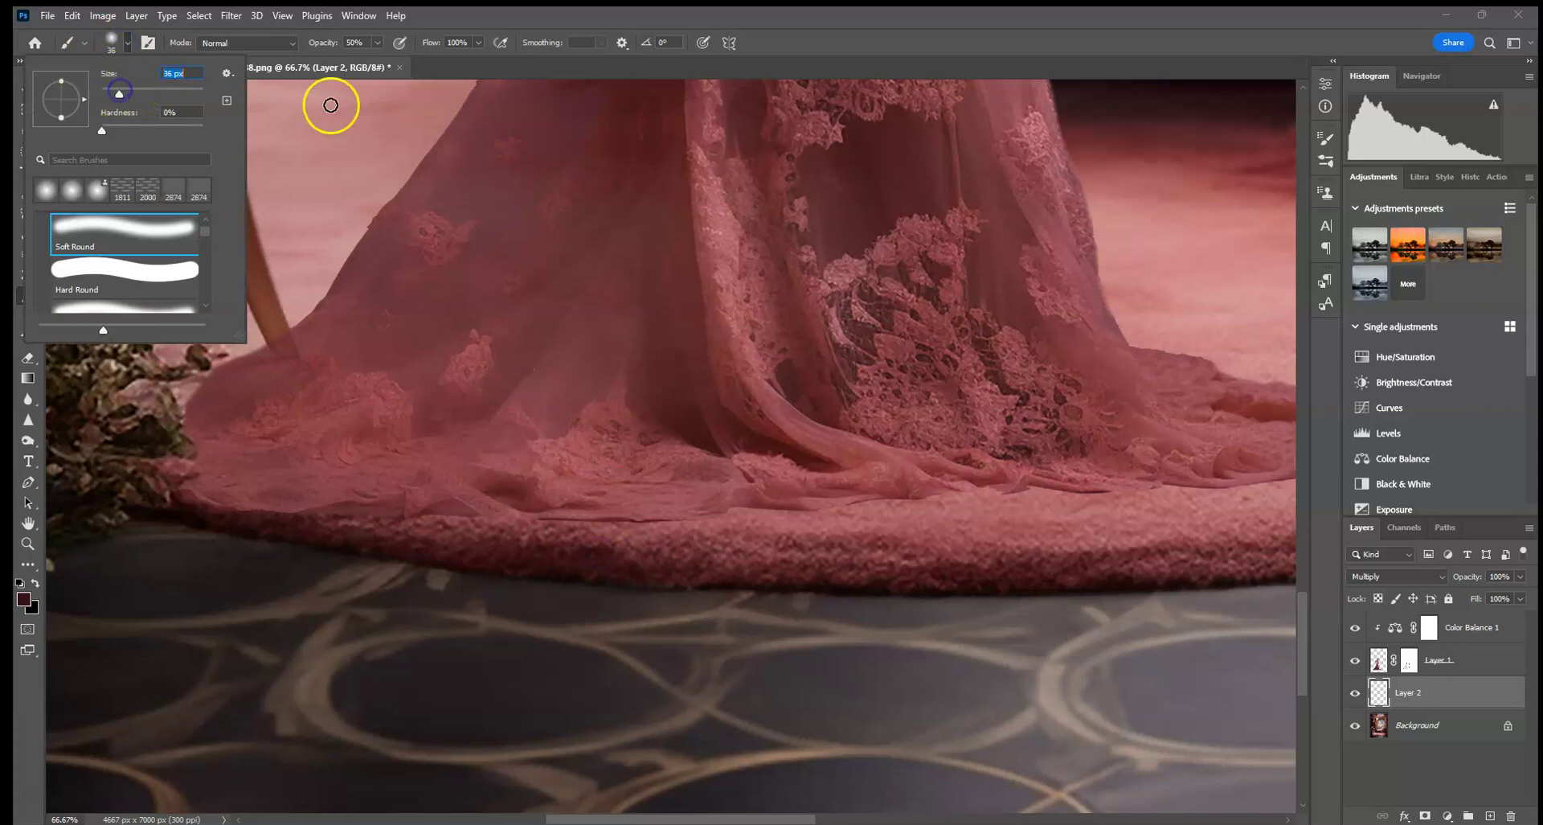
click(378, 43)
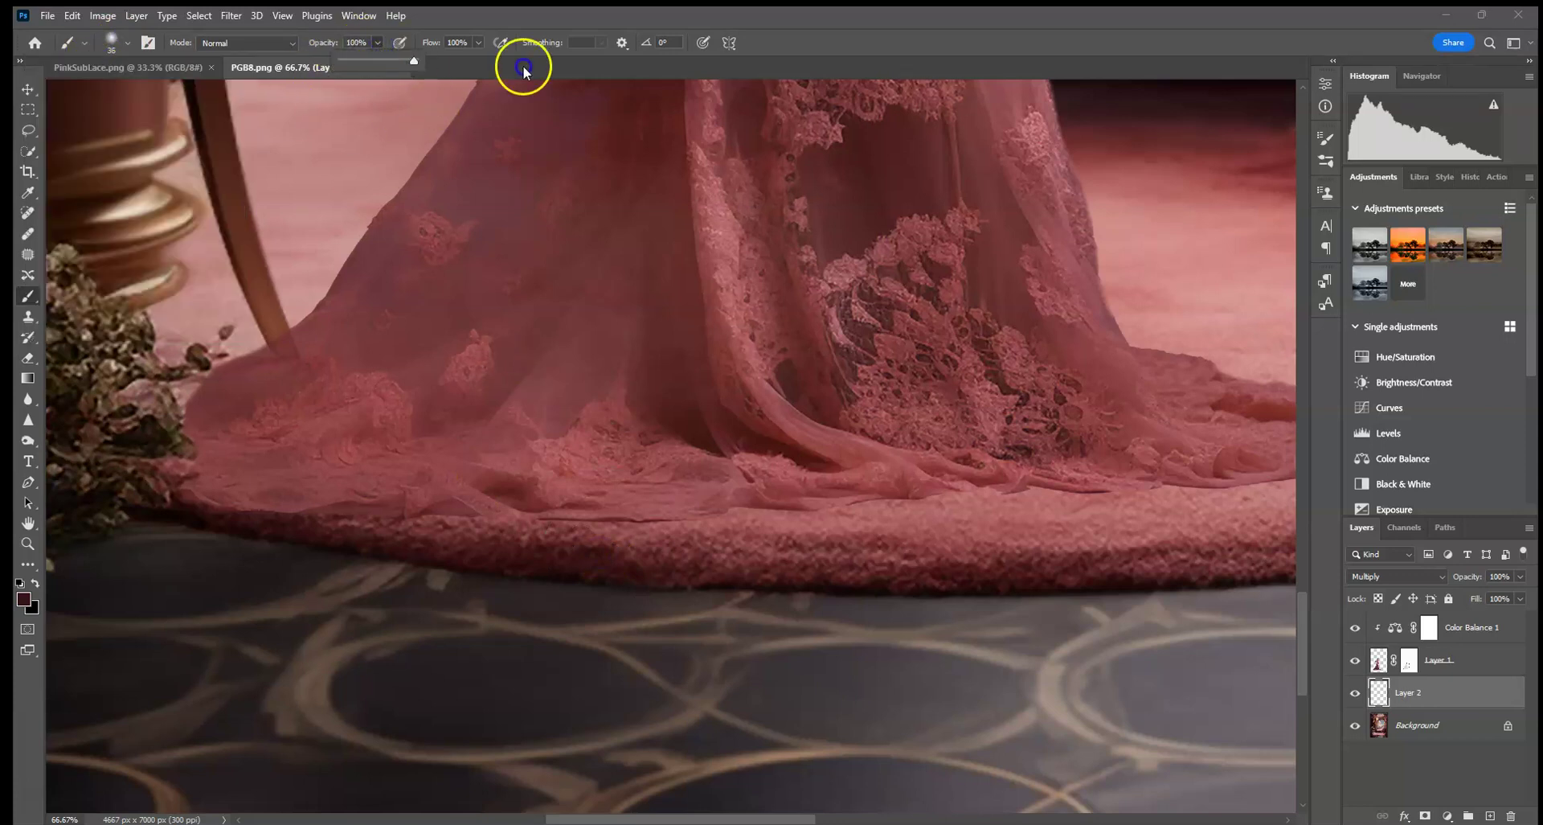
drag(413, 448, 211, 496)
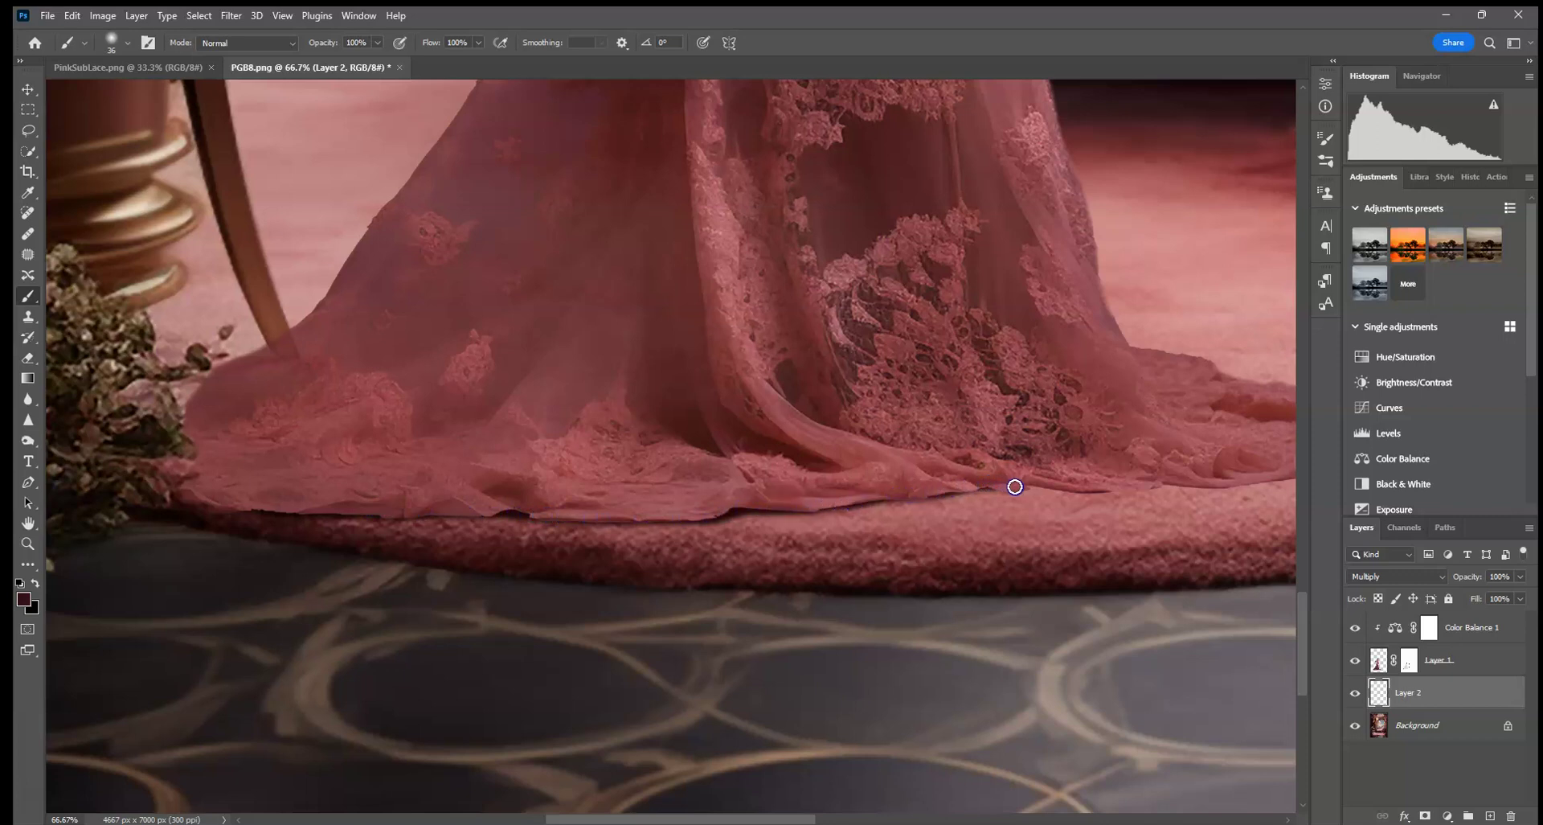
mouse_move(1118, 501)
mouse_down()
mouse_move(657, 587)
mouse_move(589, 577)
mouse_move(635, 570)
mouse_up()
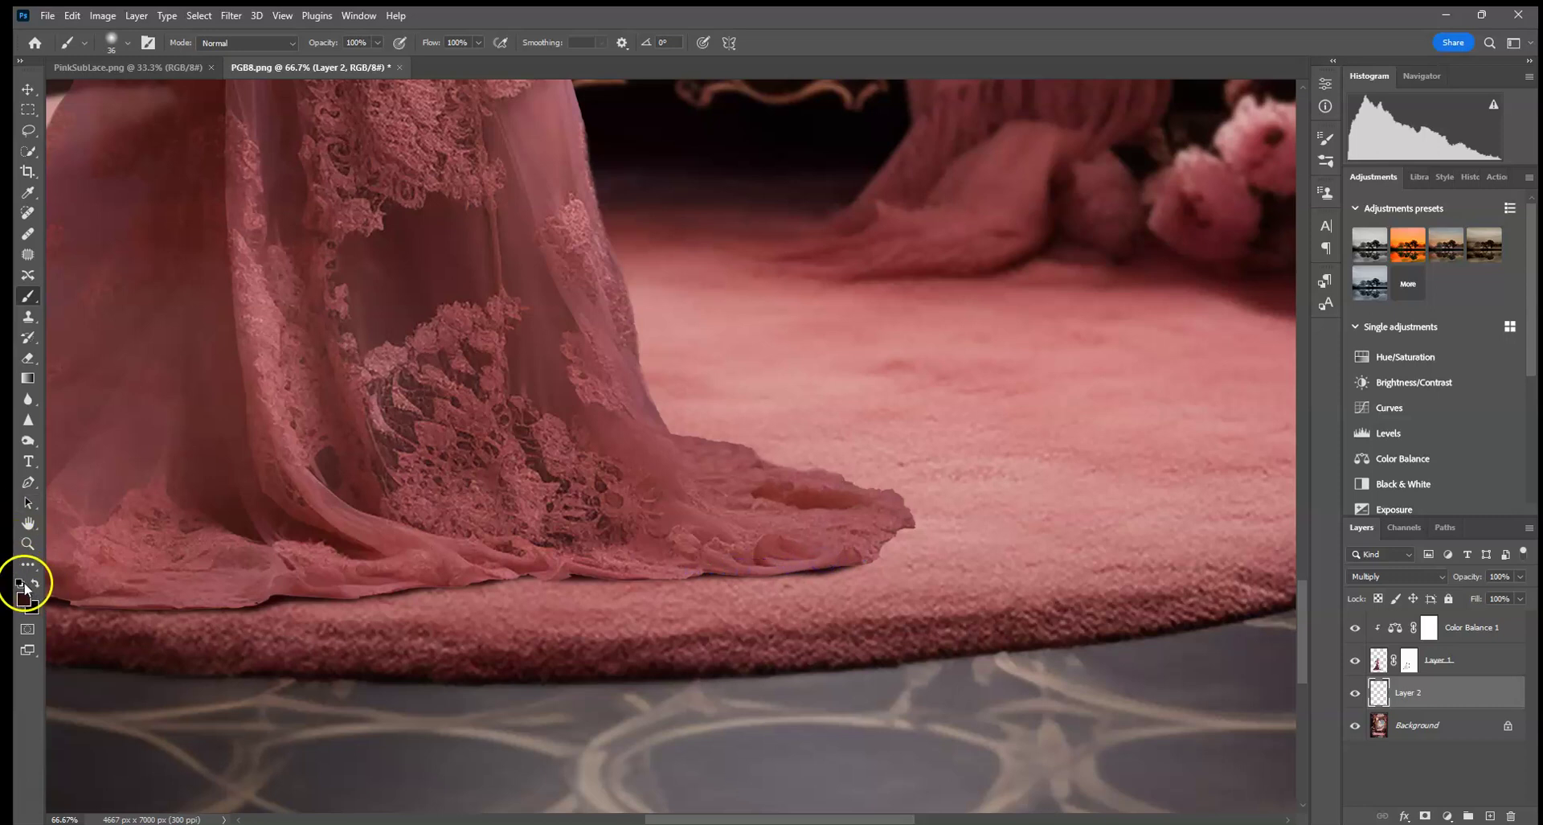
Mask out the stray shadow at the hem tip on Layer 2 and set its opacity to 79%
click(1426, 816)
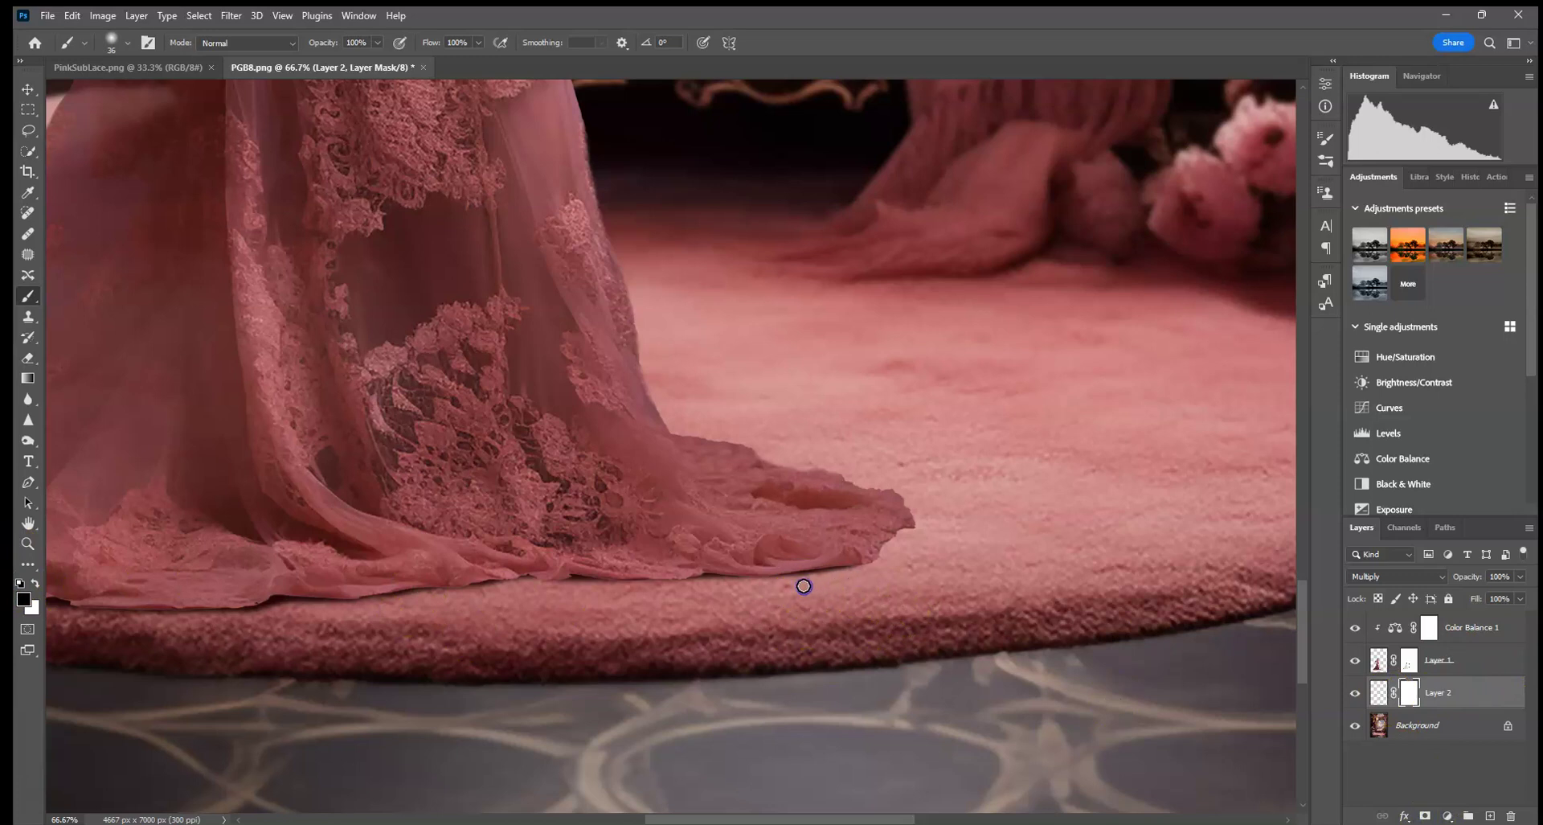
click(1379, 692)
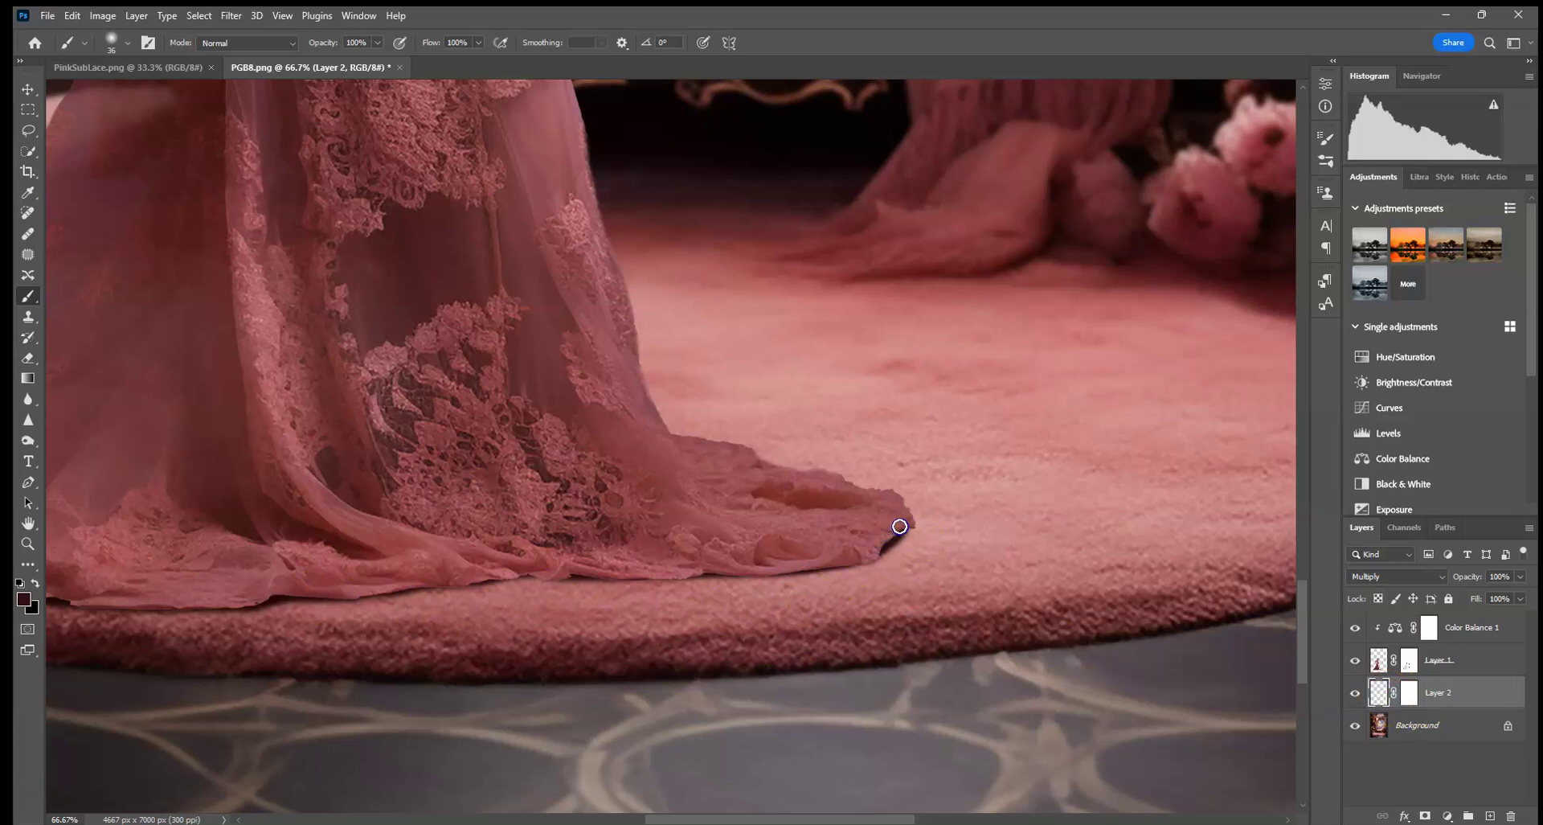
click(1409, 692)
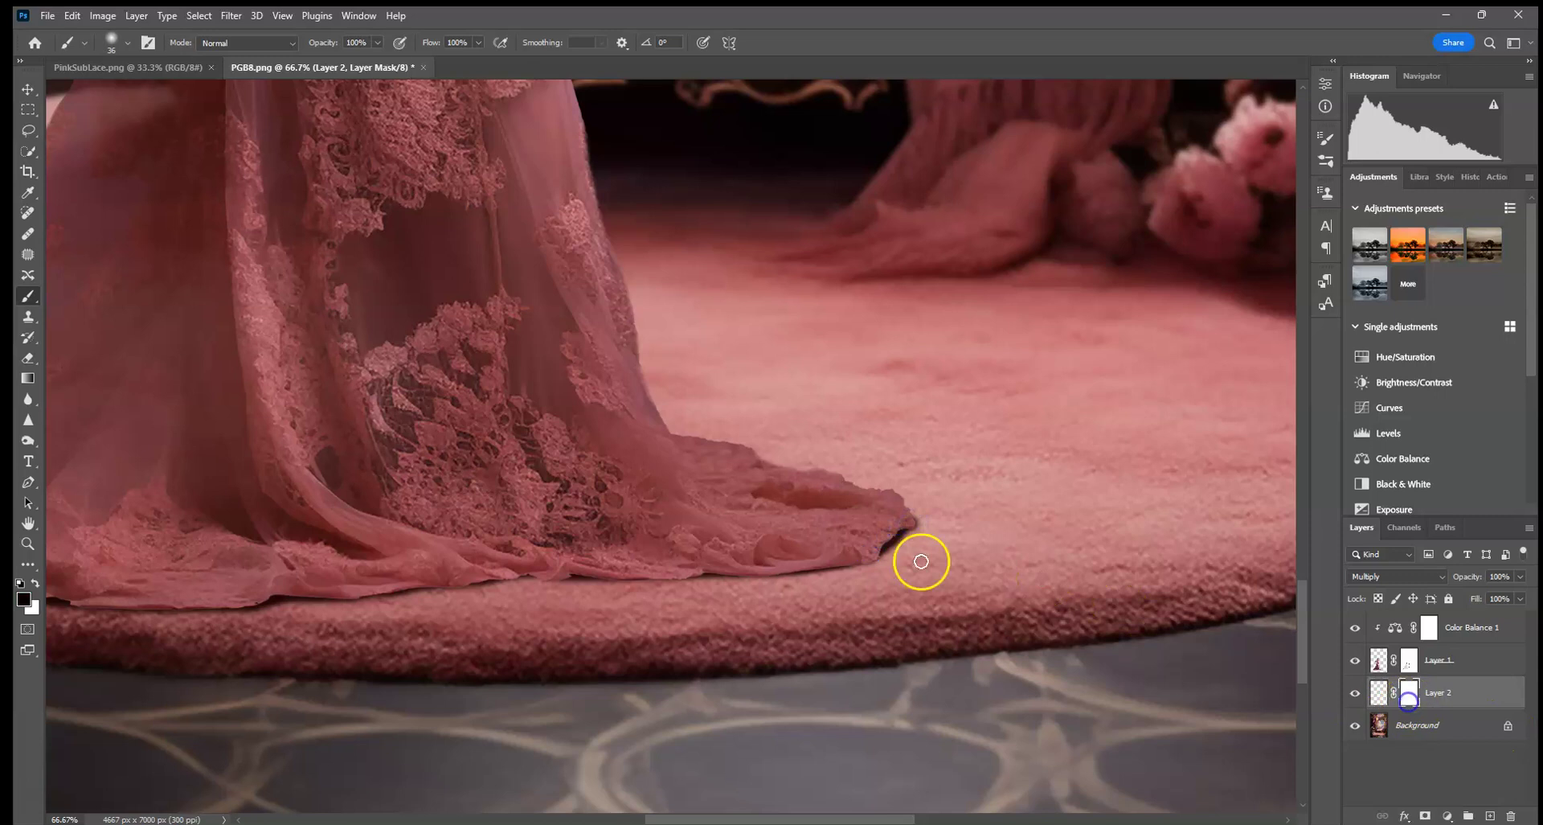
mouse_move(920, 556)
mouse_down()
mouse_move(922, 515)
mouse_move(912, 542)
mouse_up()
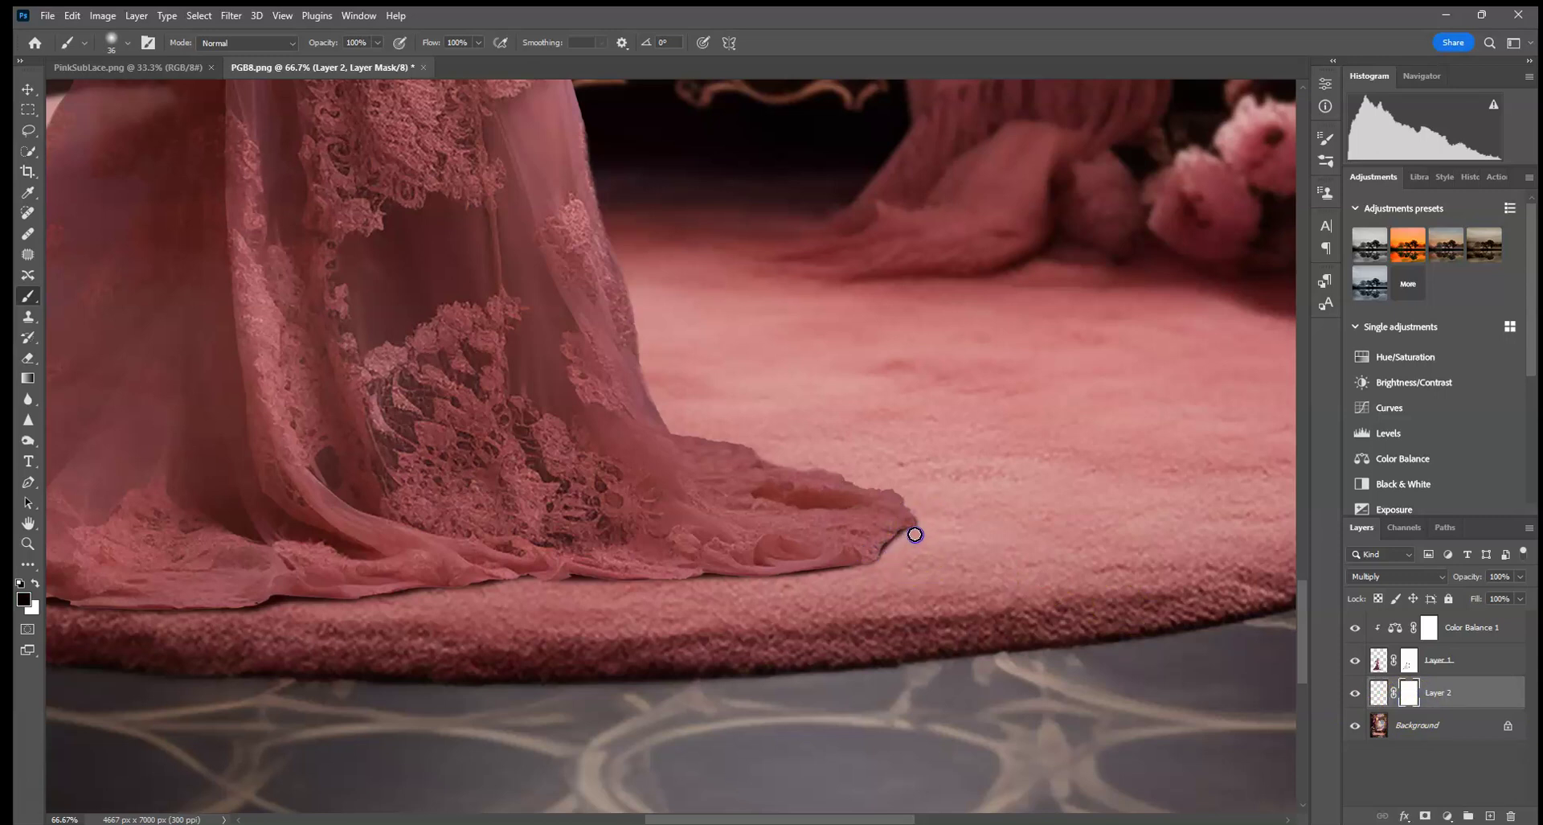
key(ctrl+0)
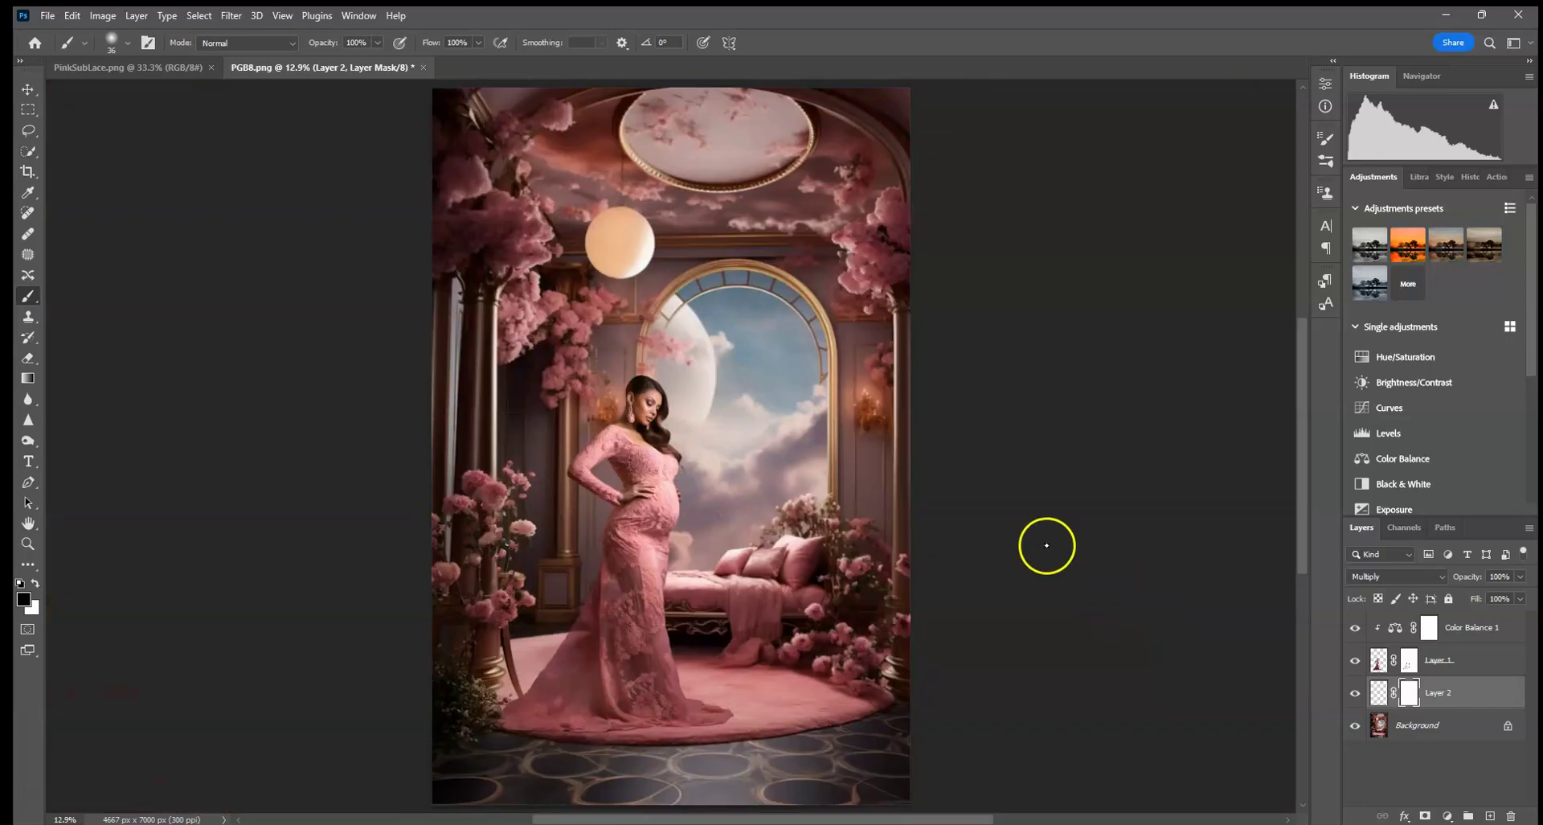
click(1520, 576)
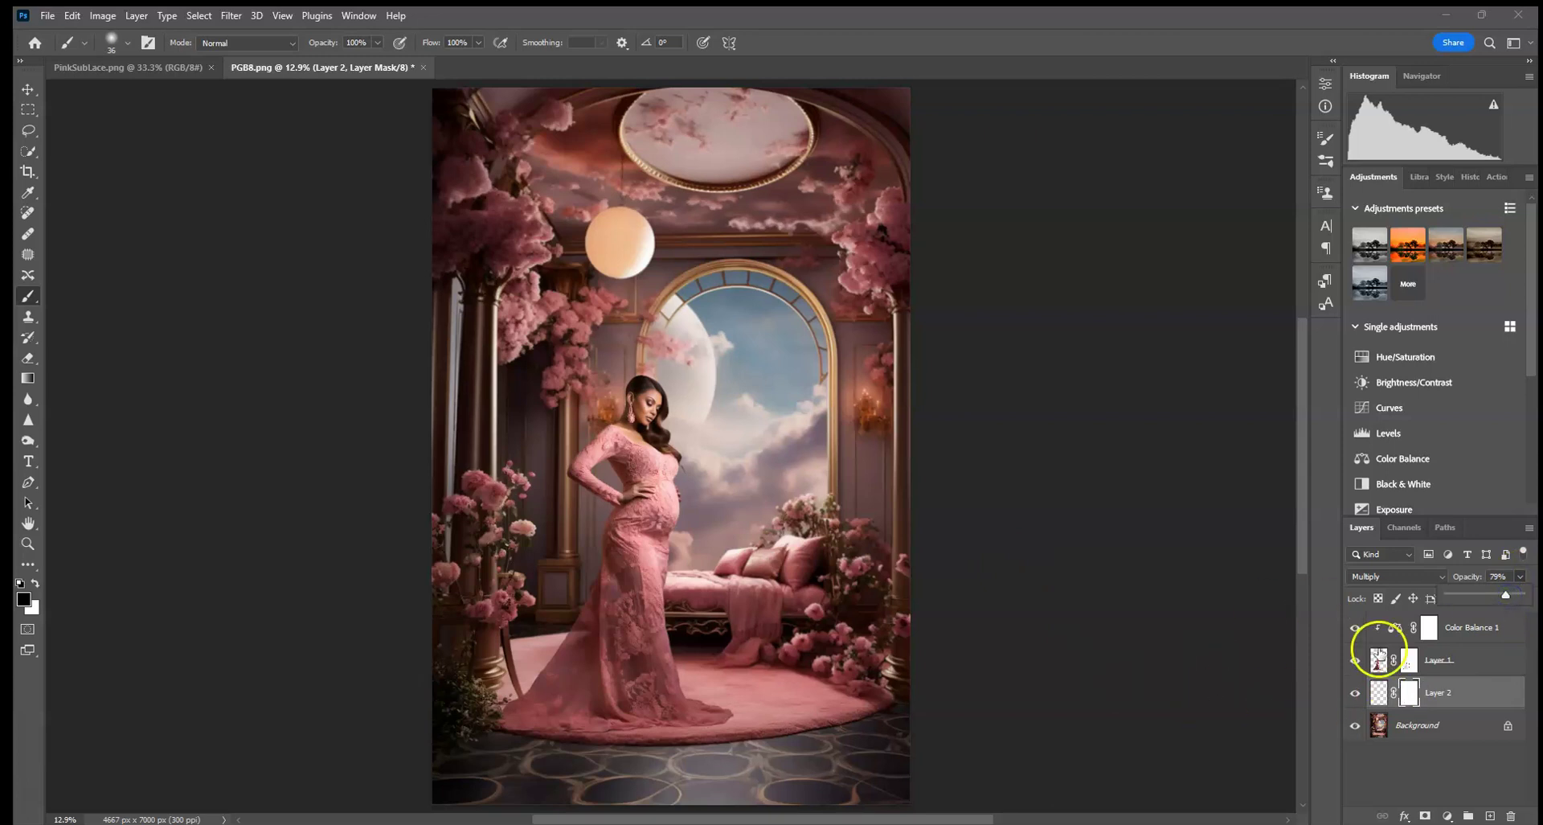
Add a Multiply Layer 3 above Background and paint a broad dark shadow across the floor
click(1456, 723)
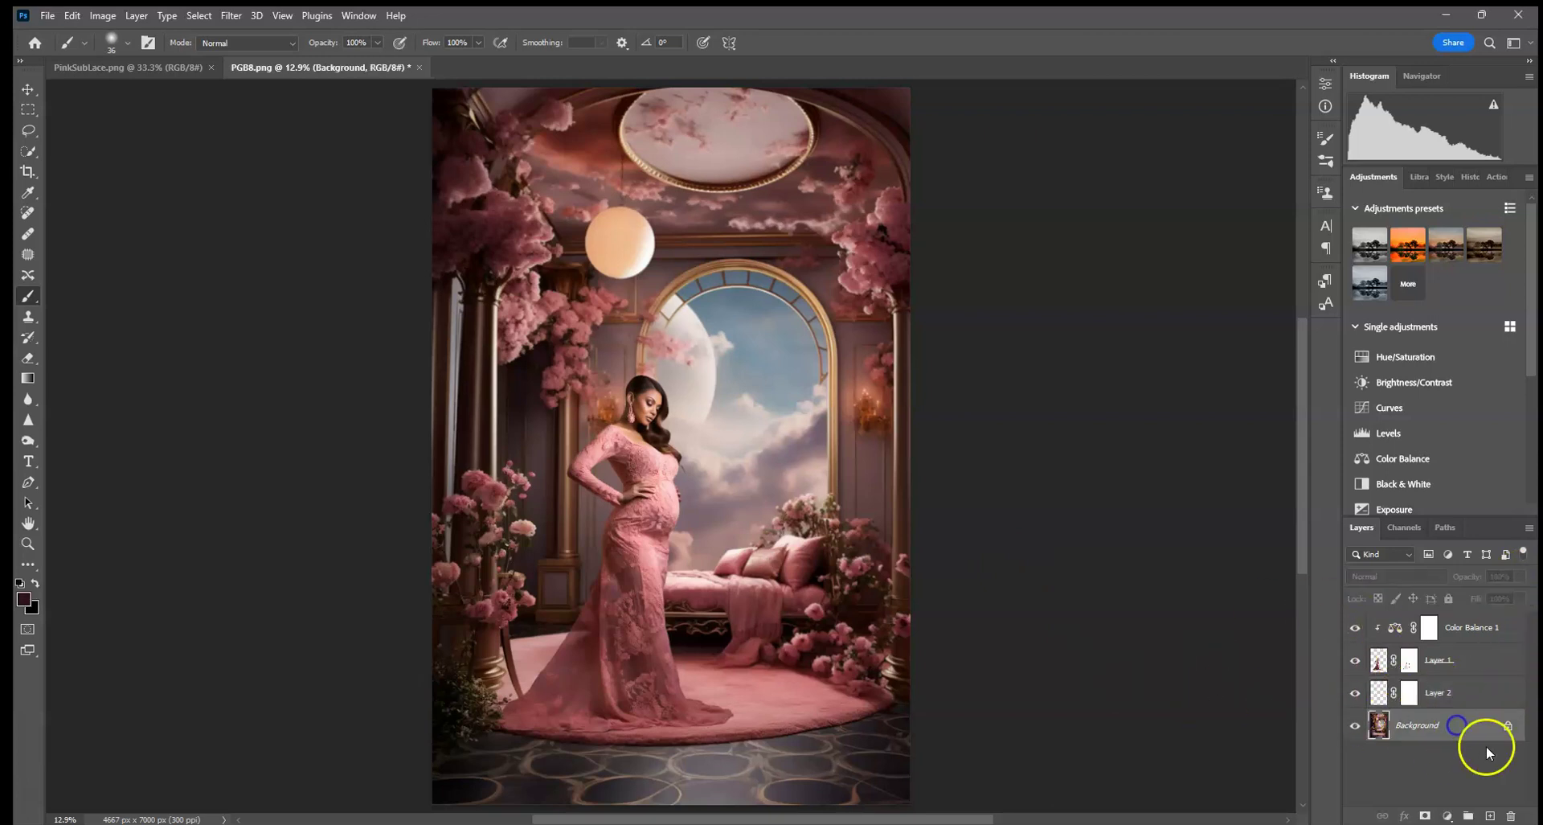
click(1490, 816)
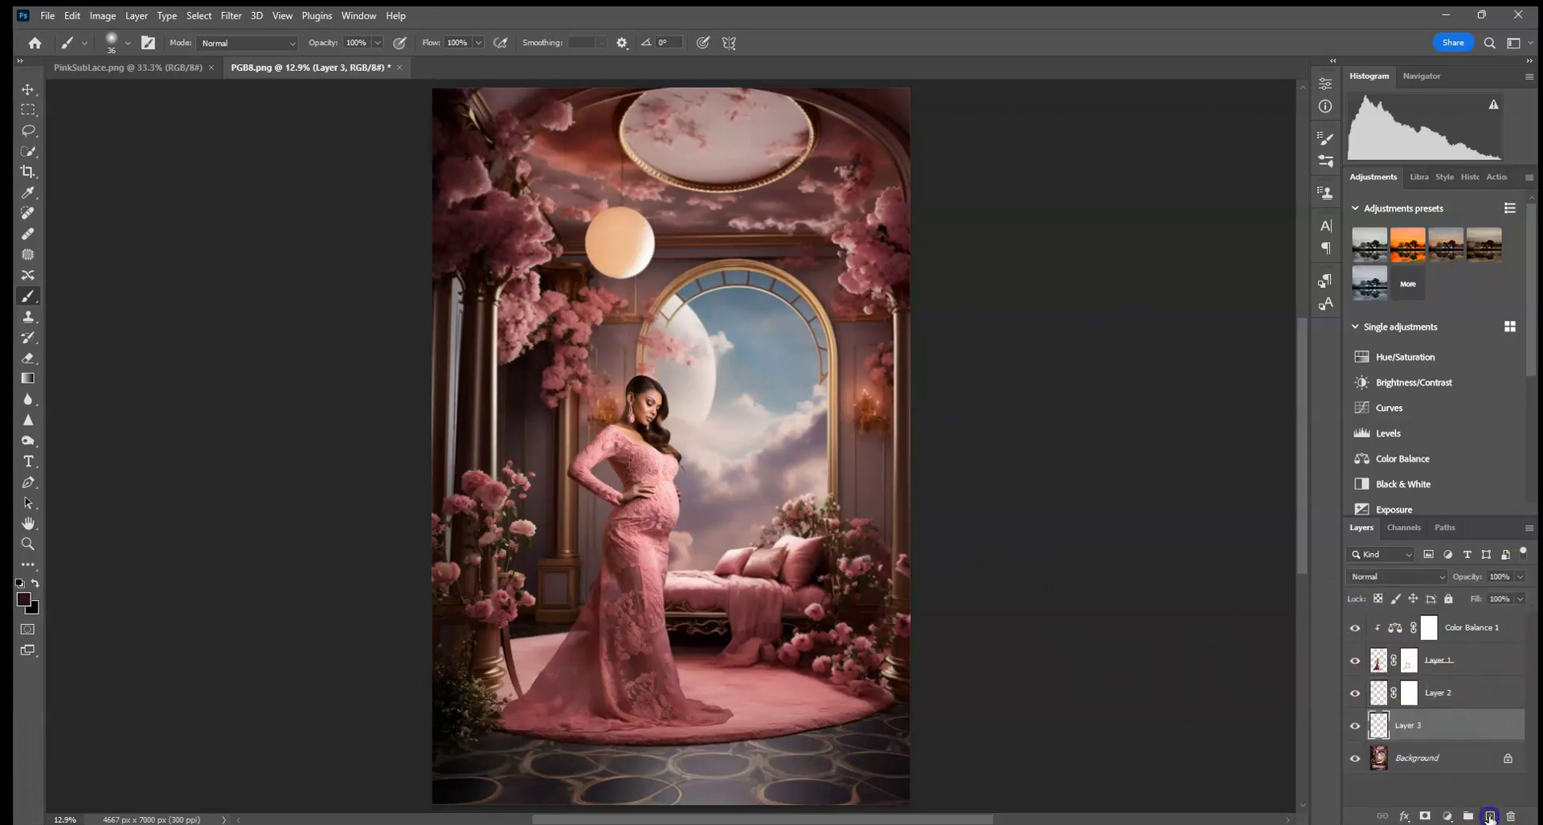
click(1378, 582)
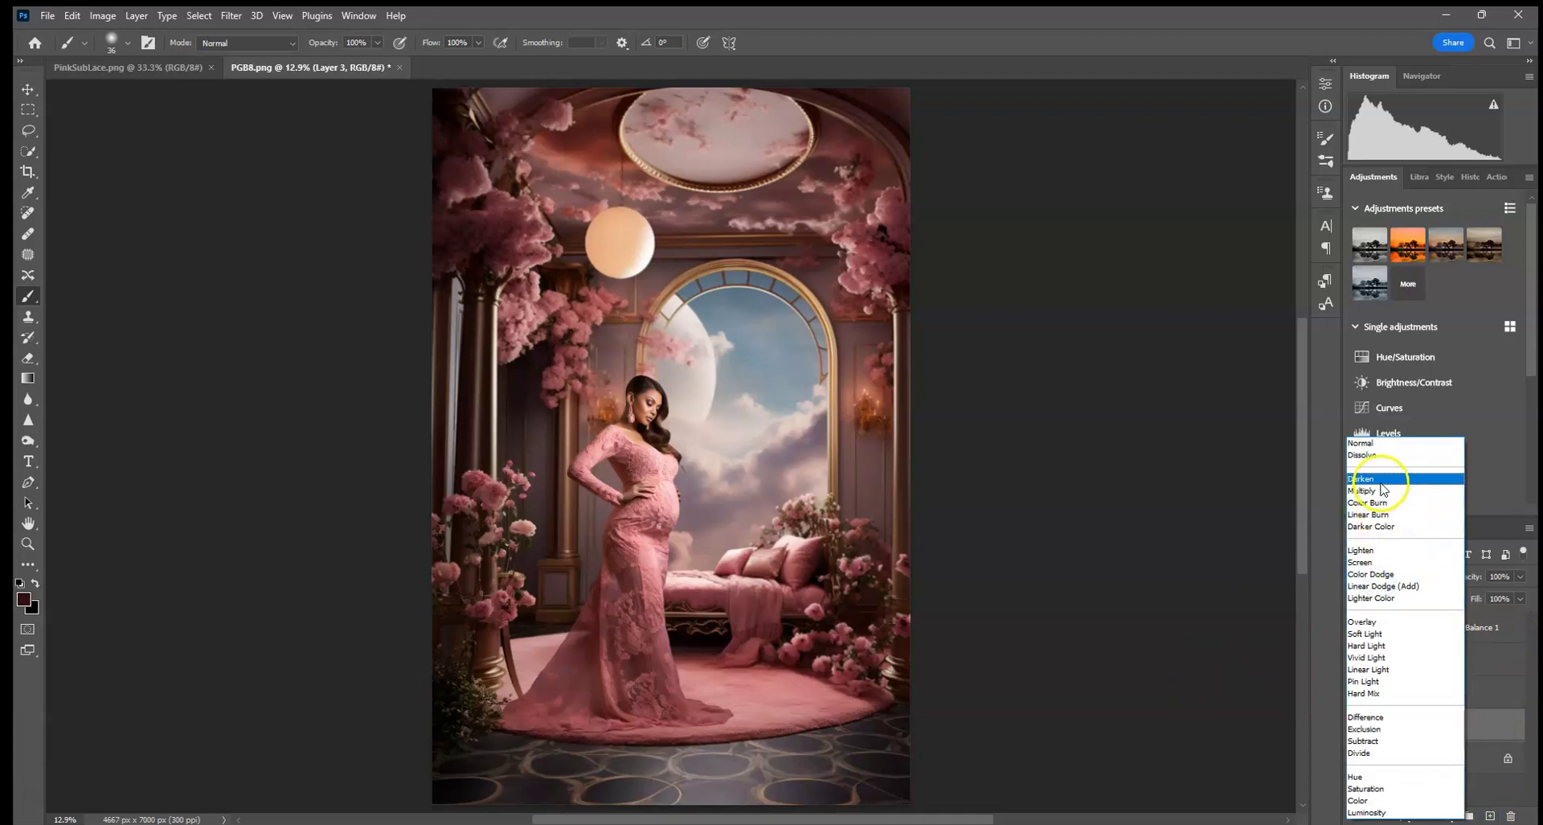
click(1382, 491)
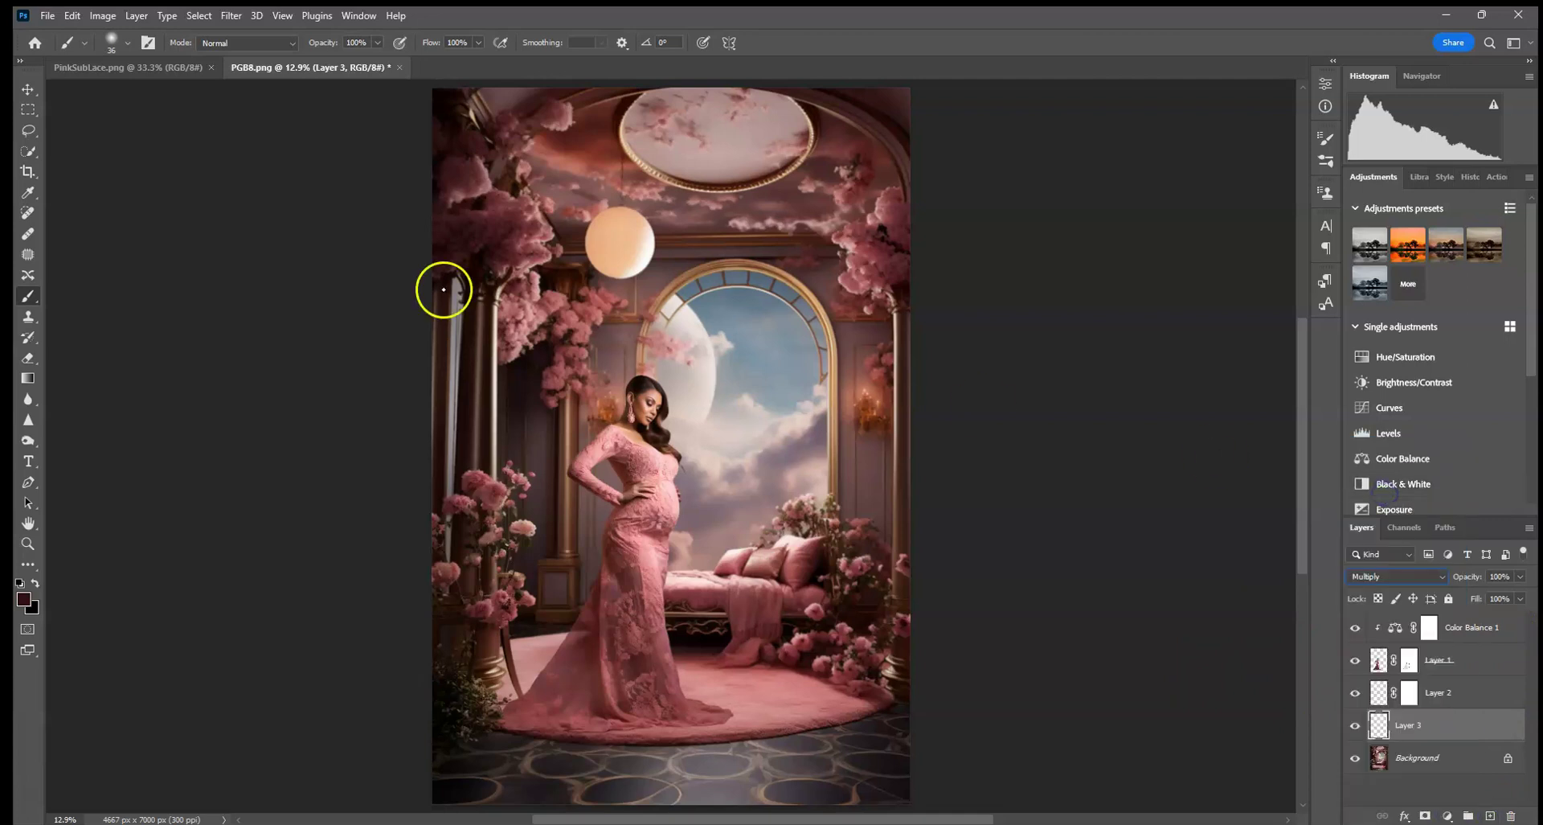
click(128, 45)
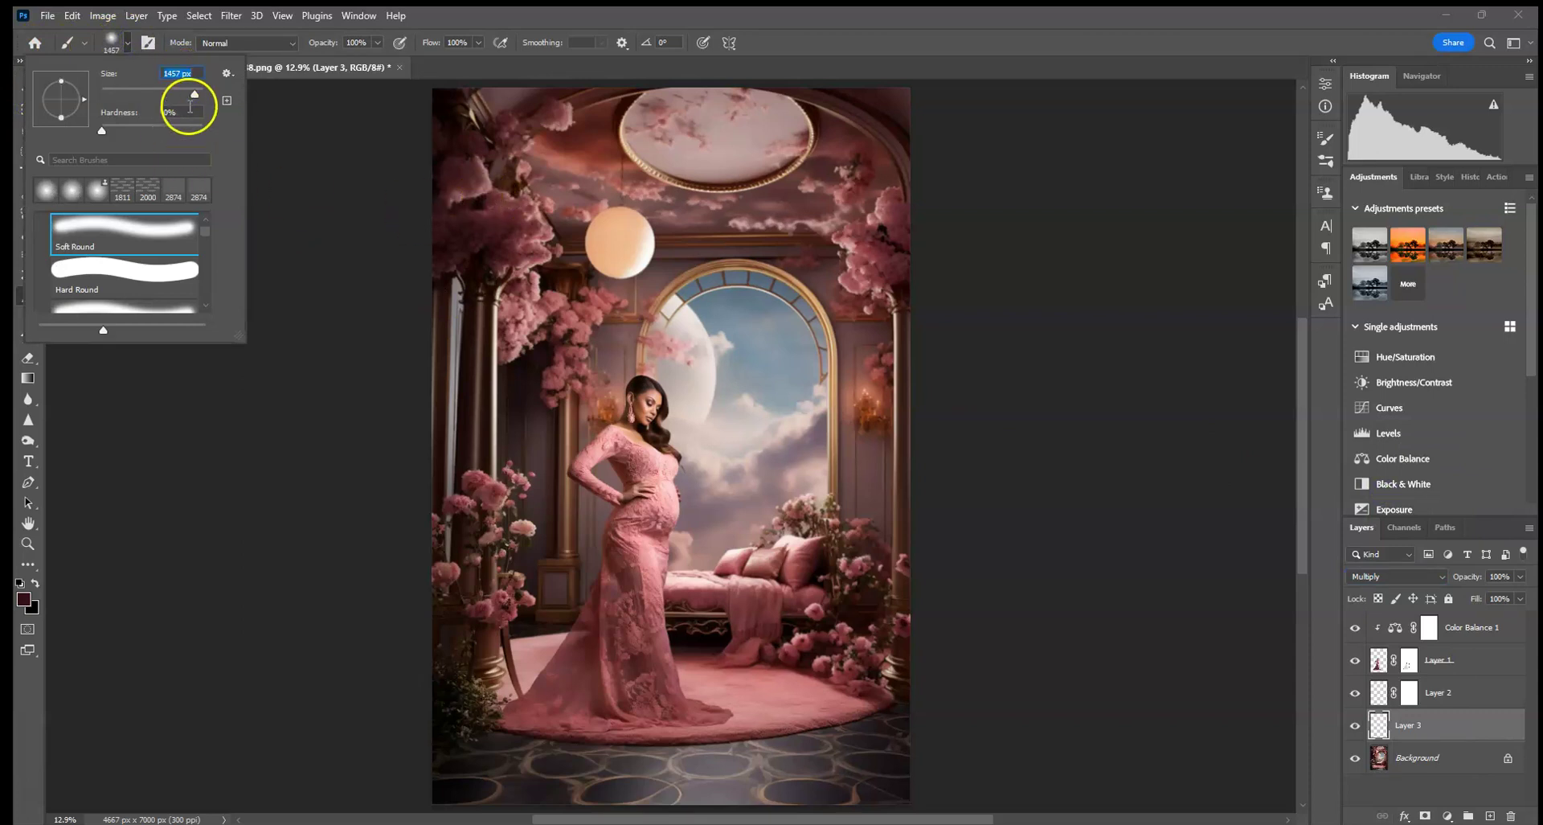
click(194, 94)
click(626, 791)
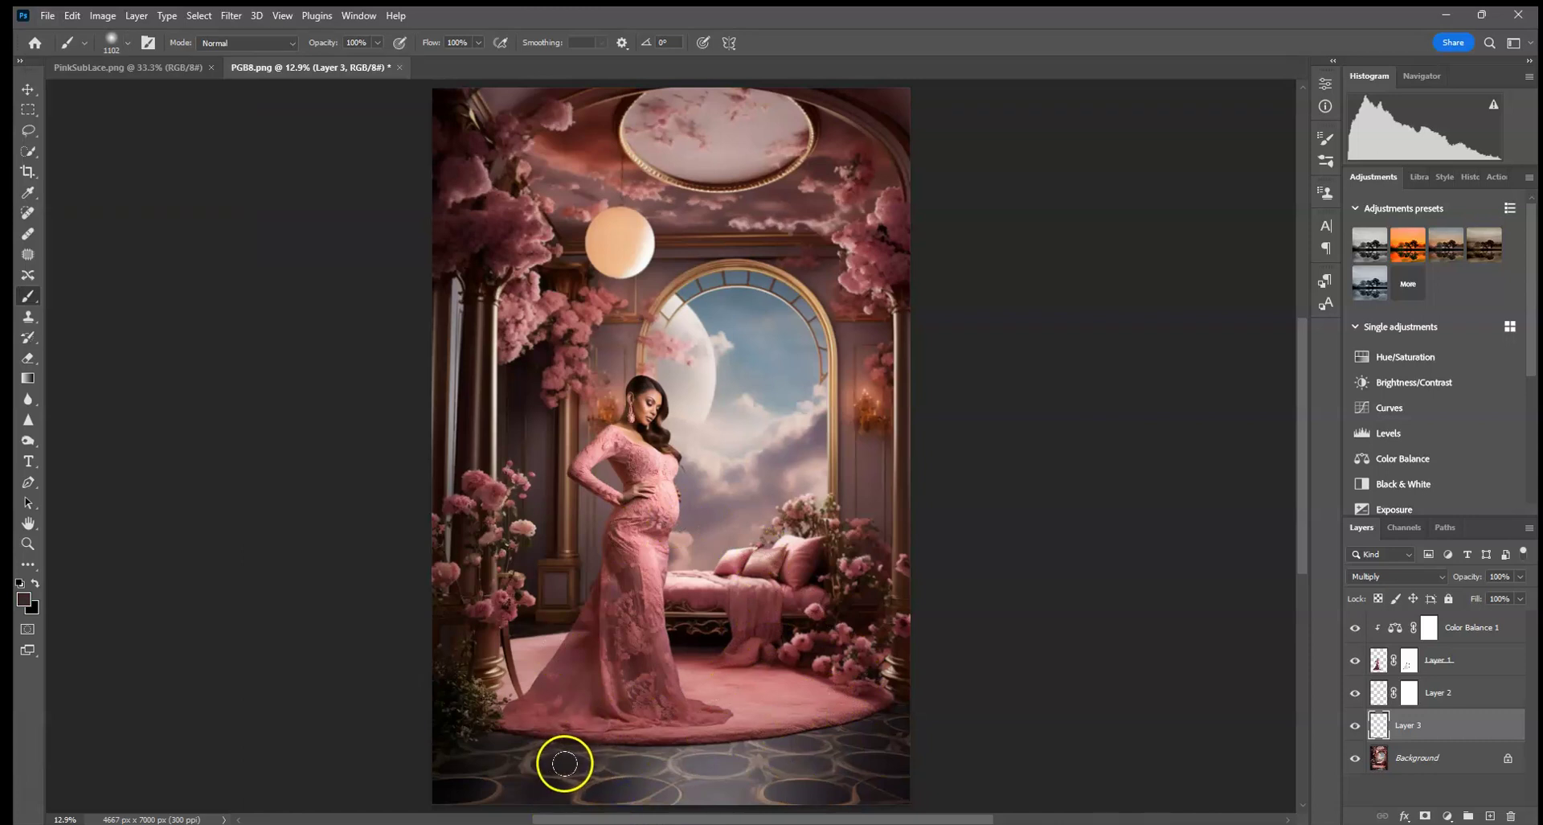
mouse_move(572, 817)
mouse_down()
mouse_move(591, 791)
mouse_move(639, 813)
mouse_move(668, 794)
mouse_up()
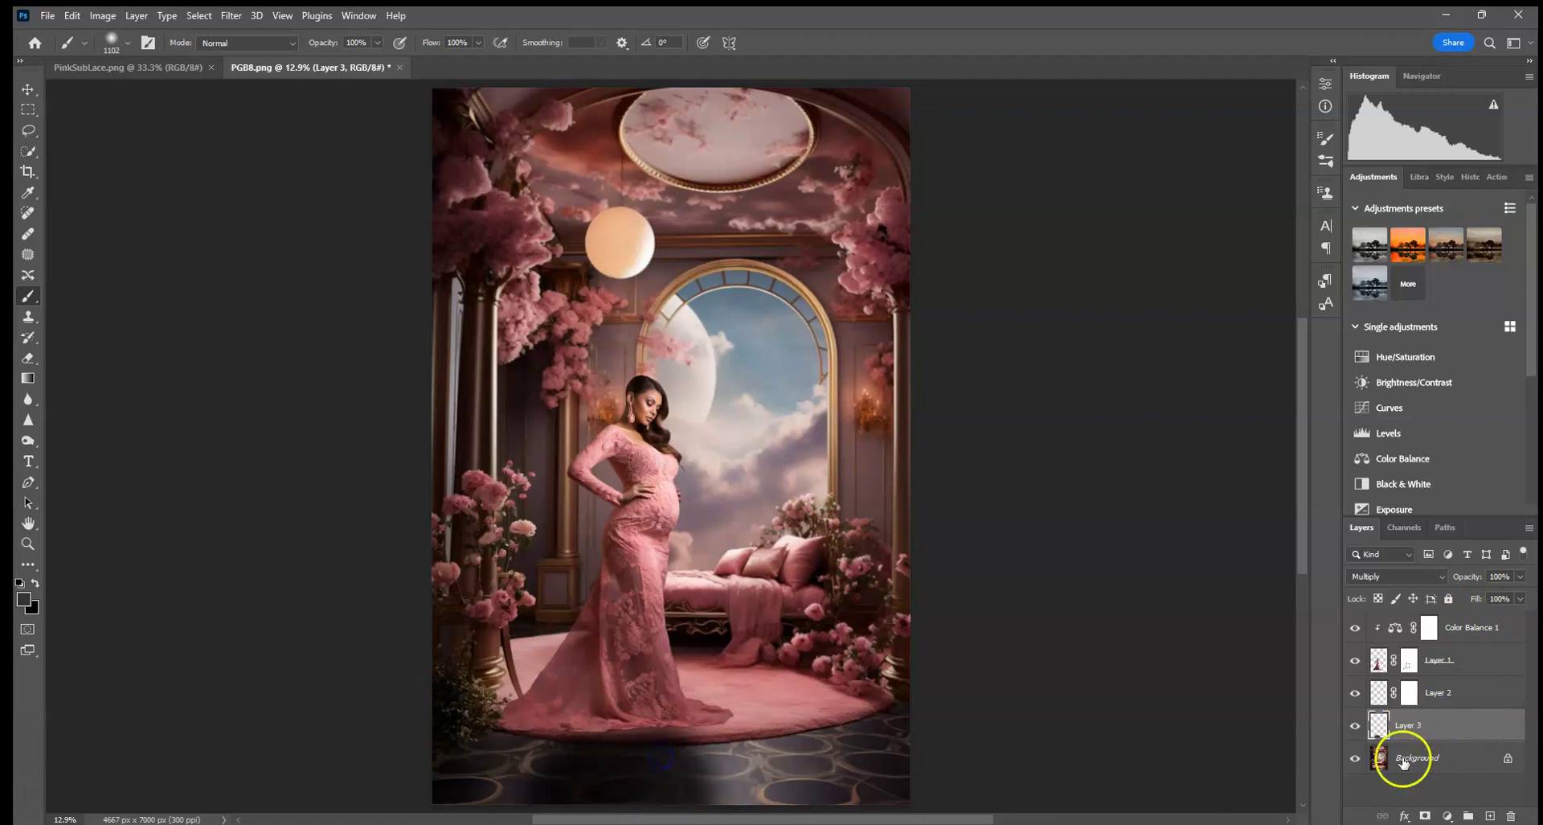
Mask away excess floor shadow on Layer 3 and lower its opacity to 38%
click(1425, 815)
mouse_move(718, 706)
mouse_down()
mouse_move(716, 764)
mouse_move(695, 786)
mouse_up()
click(1379, 726)
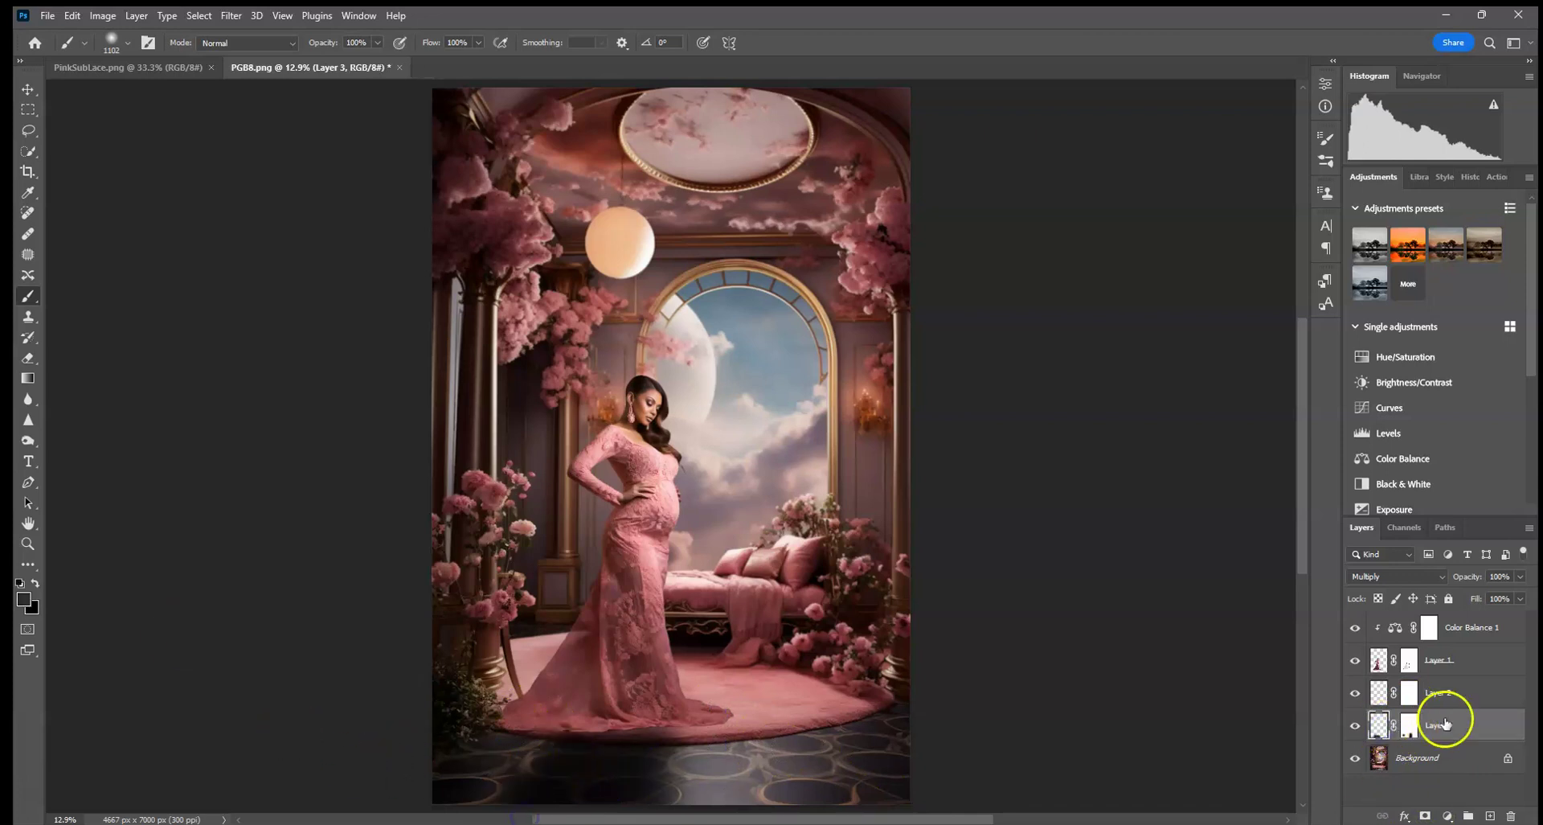
click(1519, 577)
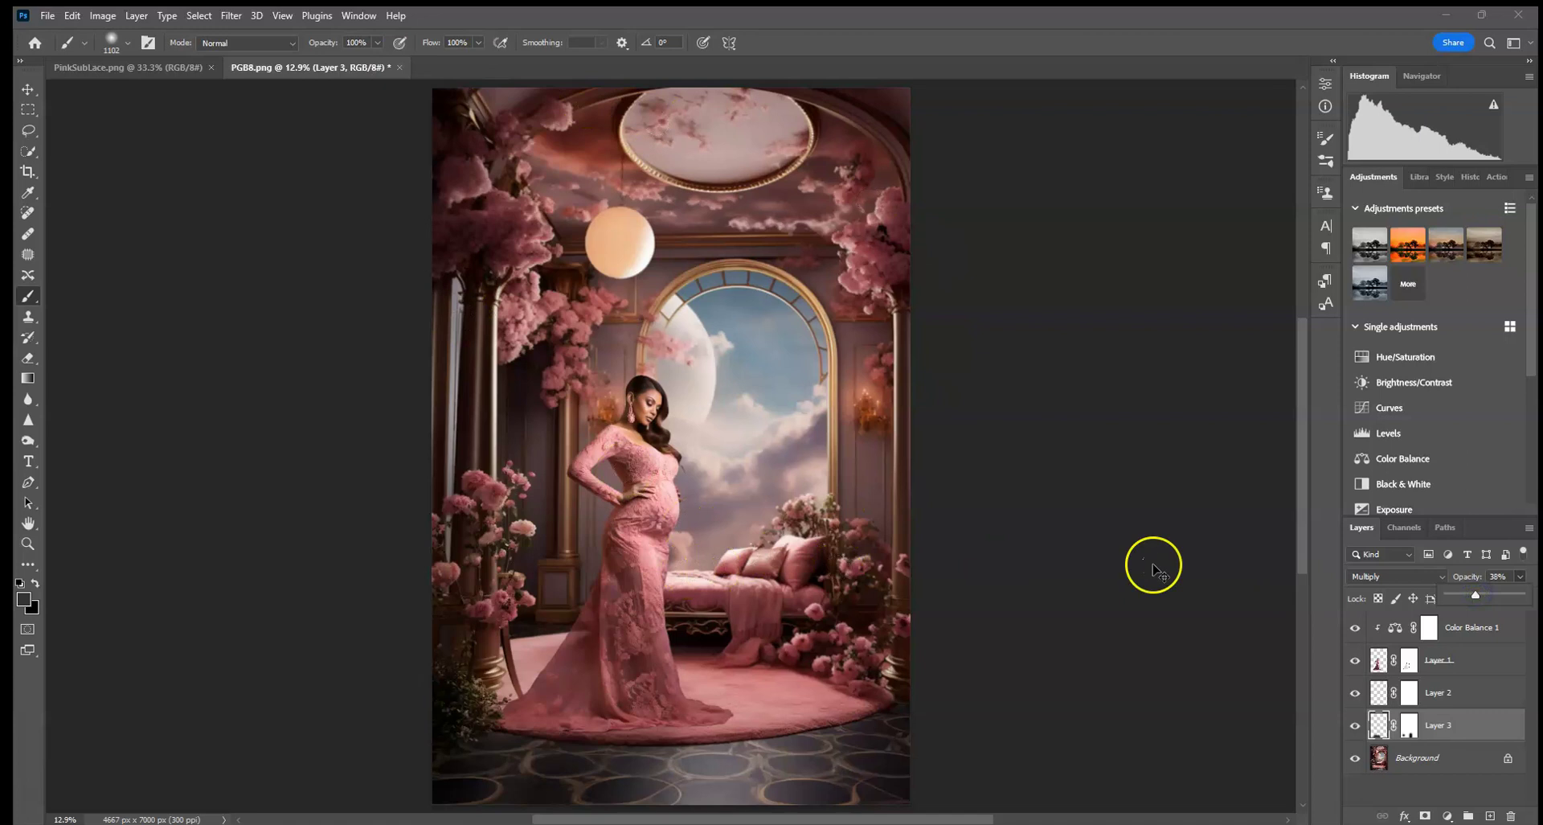
key(ctrl+plus)
key(ctrl+plus)
key(ctrl+plus)
key(ctrl+plus)
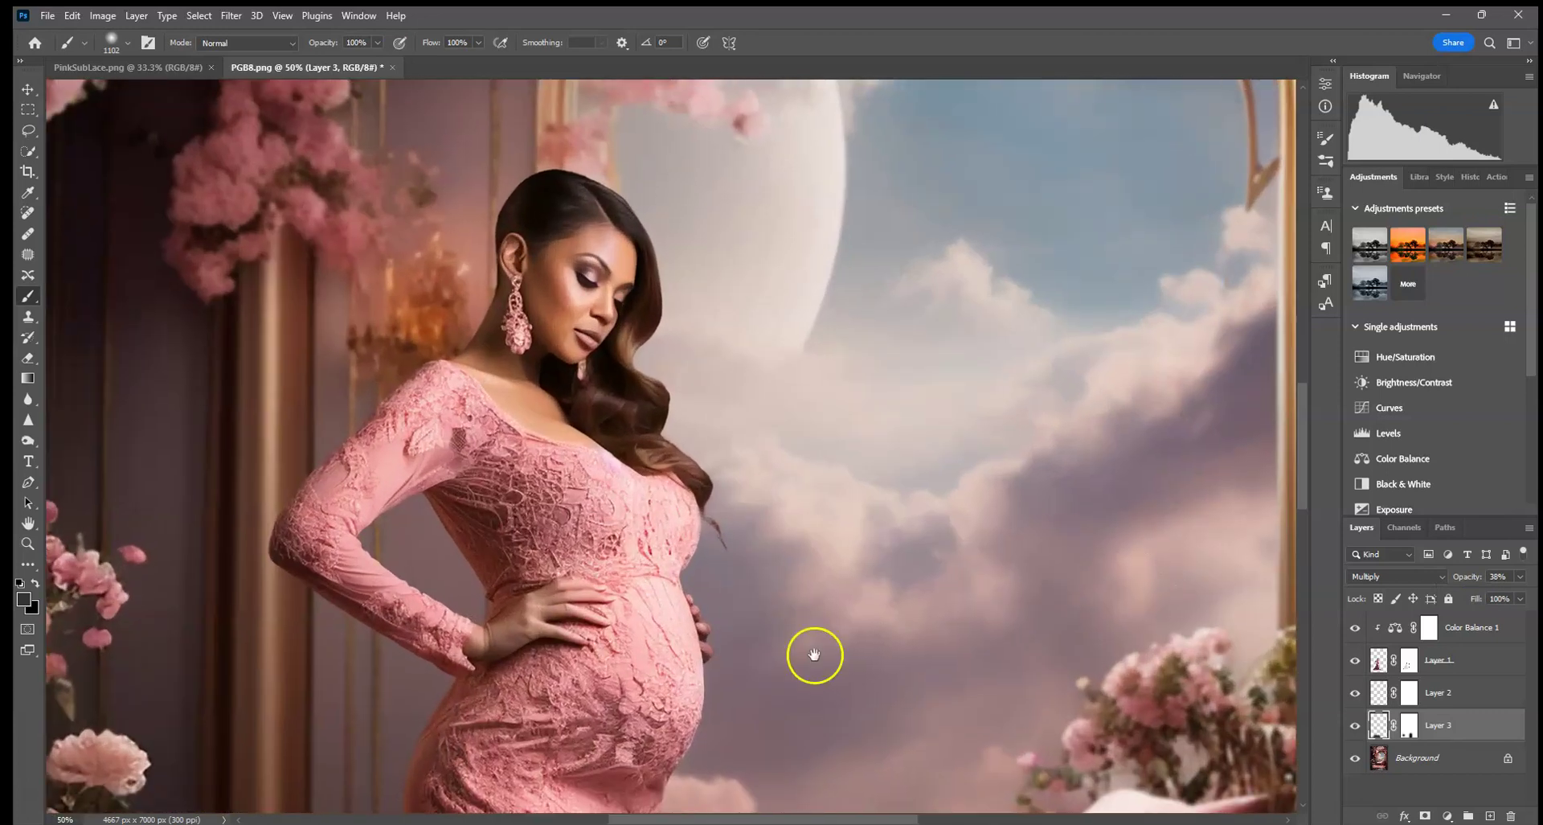
drag(349, 725, 683, 306)
drag(537, 591, 544, 441)
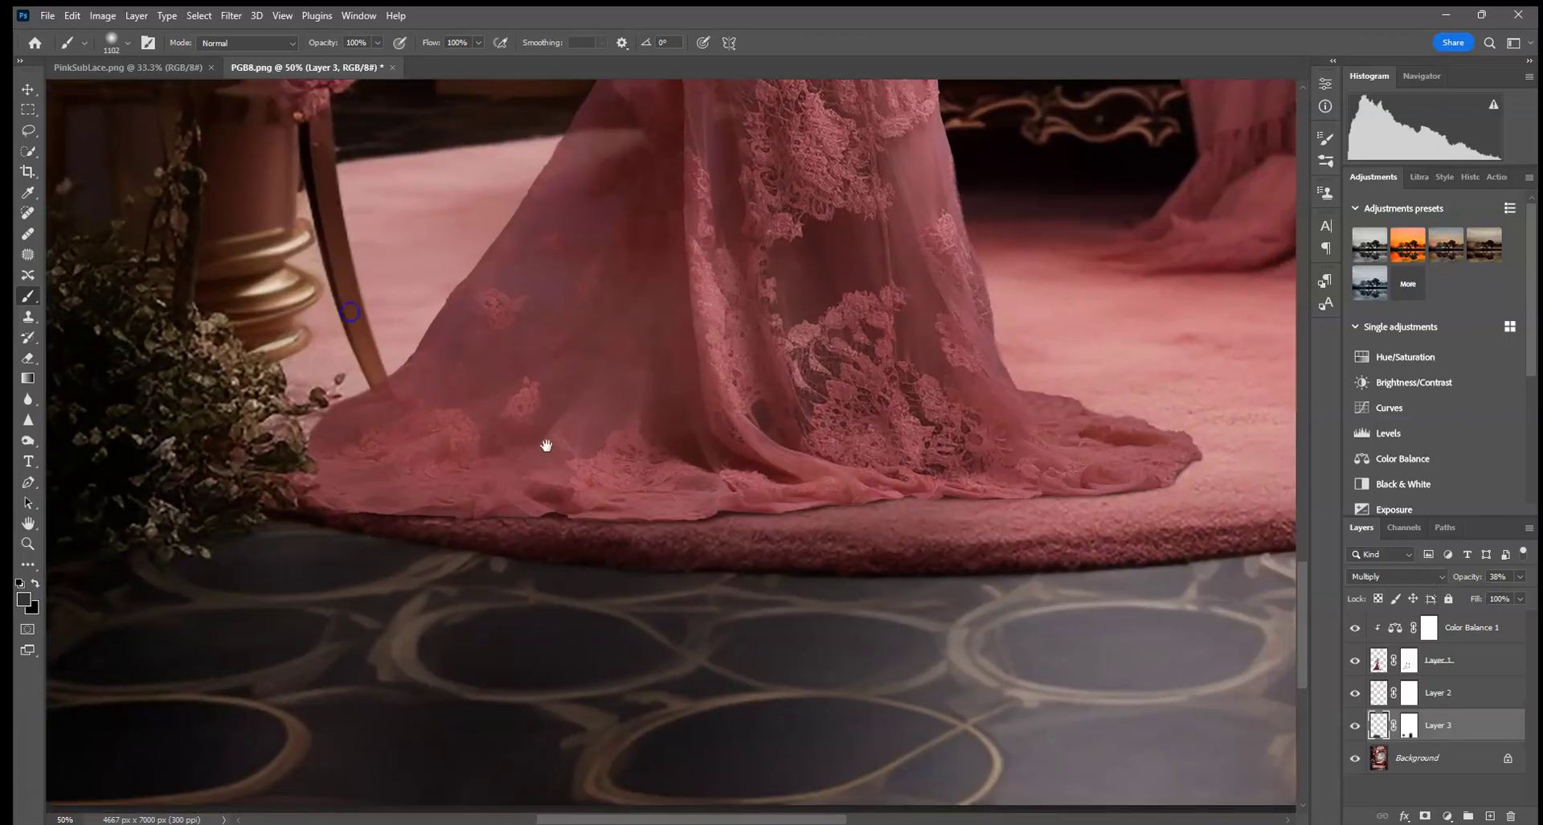
Target Layer 3's mask with a 174 px soft brush at 54% opacity
click(1411, 727)
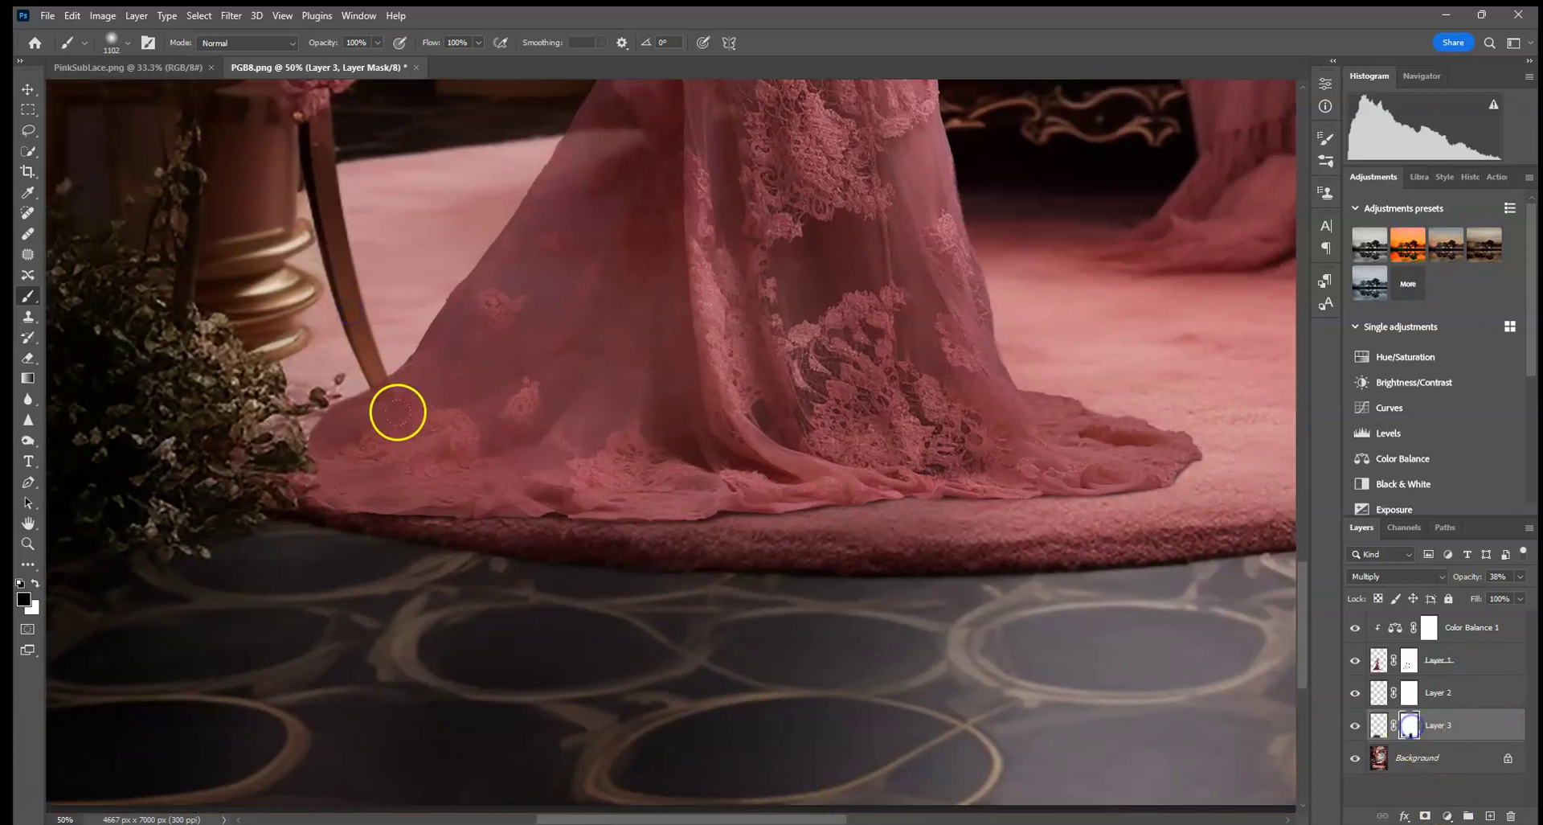
click(128, 43)
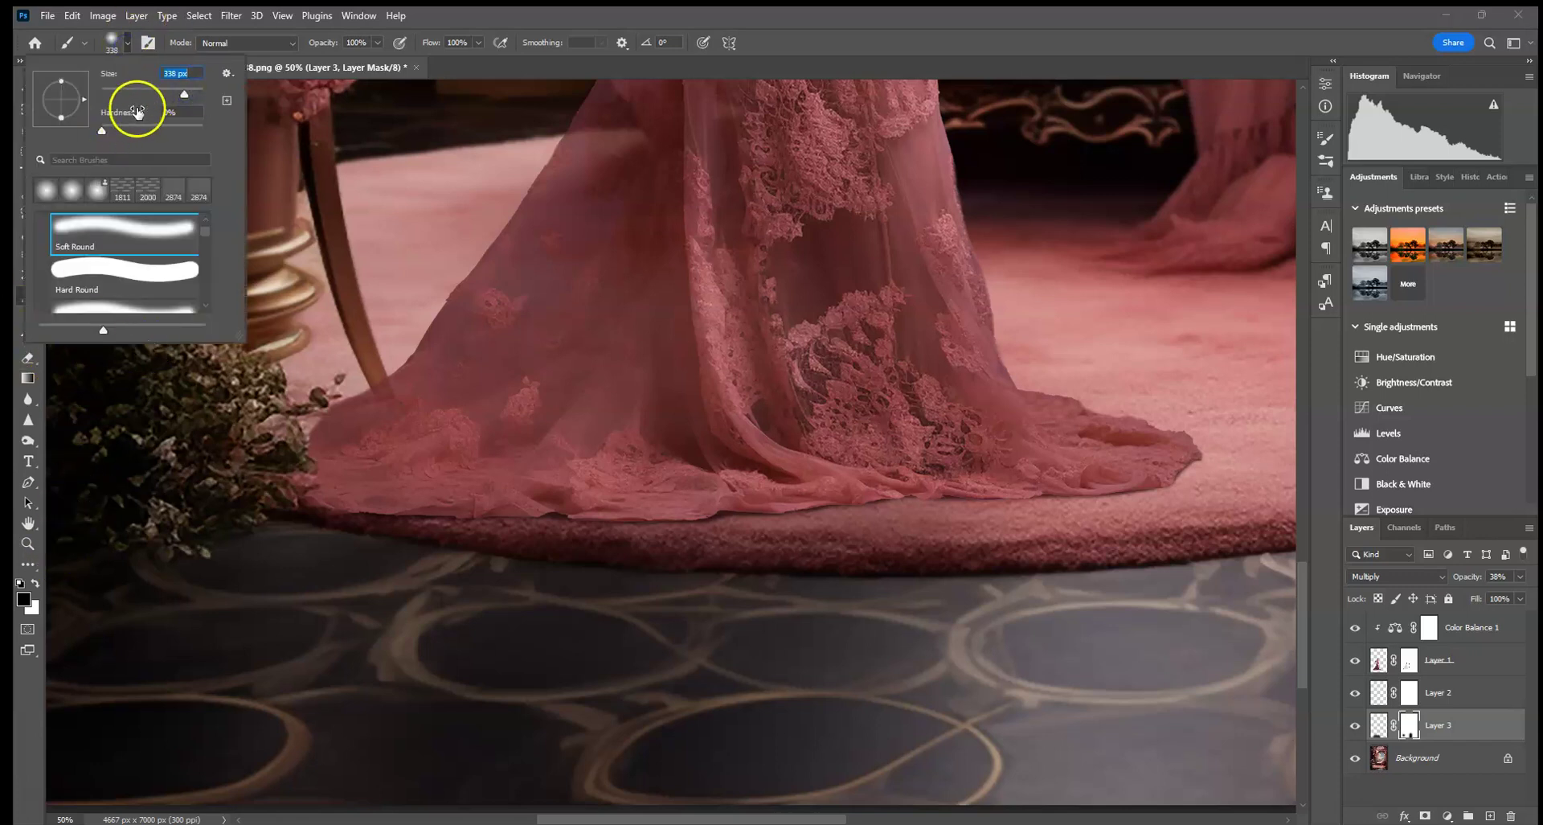
drag(184, 94, 170, 94)
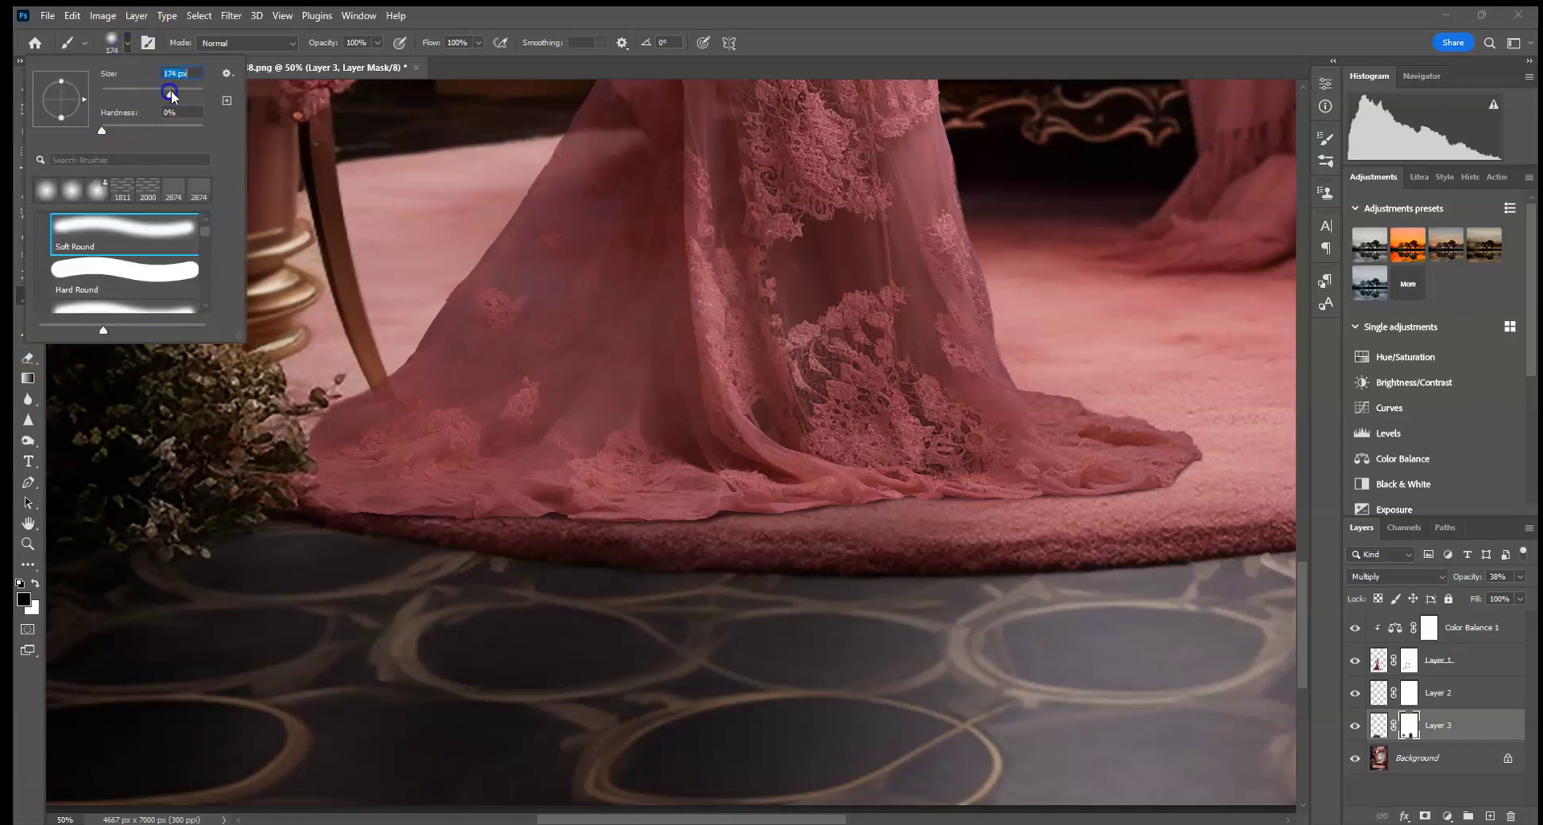
click(377, 43)
click(448, 483)
Paint the mask along the rug edge under the hem to blend the floor shadow, checking with Layer 3 toggled
drag(880, 540, 340, 498)
drag(795, 536, 747, 521)
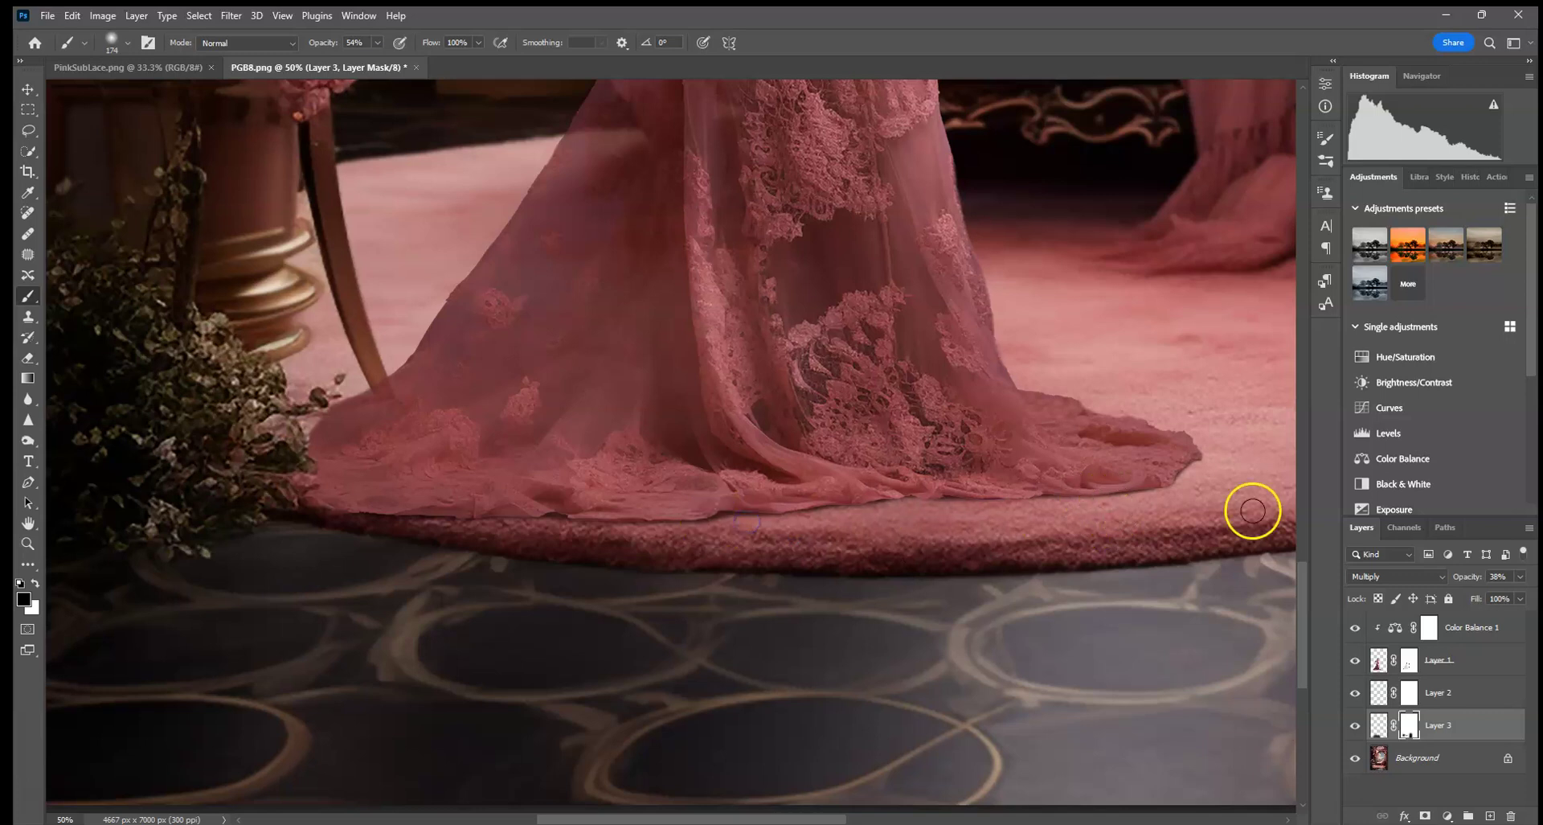
click(1355, 724)
click(1355, 724)
mouse_move(668, 542)
mouse_down()
mouse_move(934, 534)
mouse_move(813, 529)
mouse_move(1002, 514)
mouse_up()
drag(1002, 515, 406, 509)
key(ctrl+0)
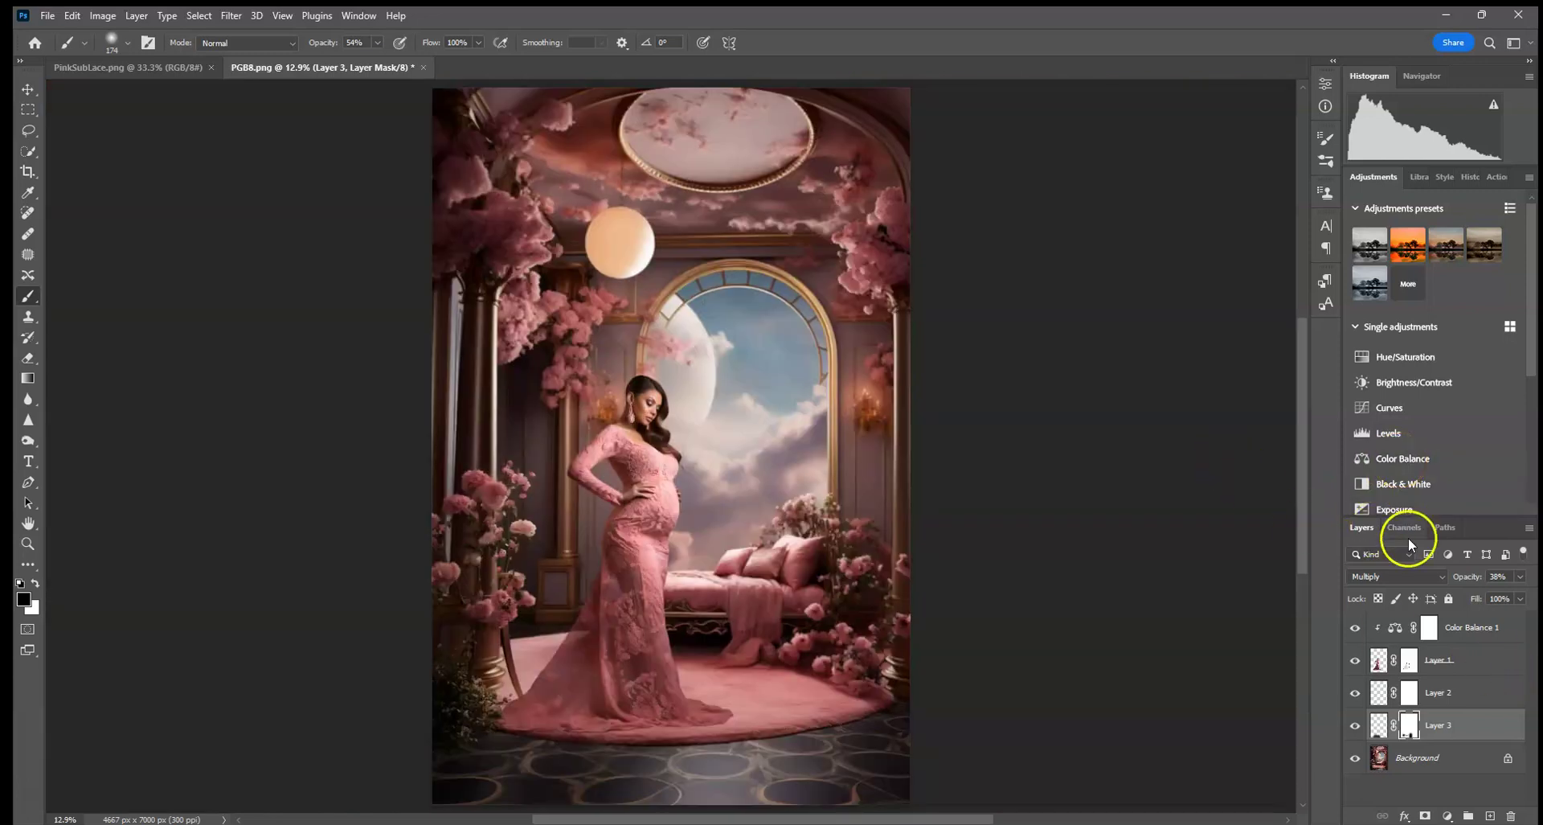
Add a new Layer 4 clipped above Layer 1 and set its blend mode to Color
key(ctrl+minus)
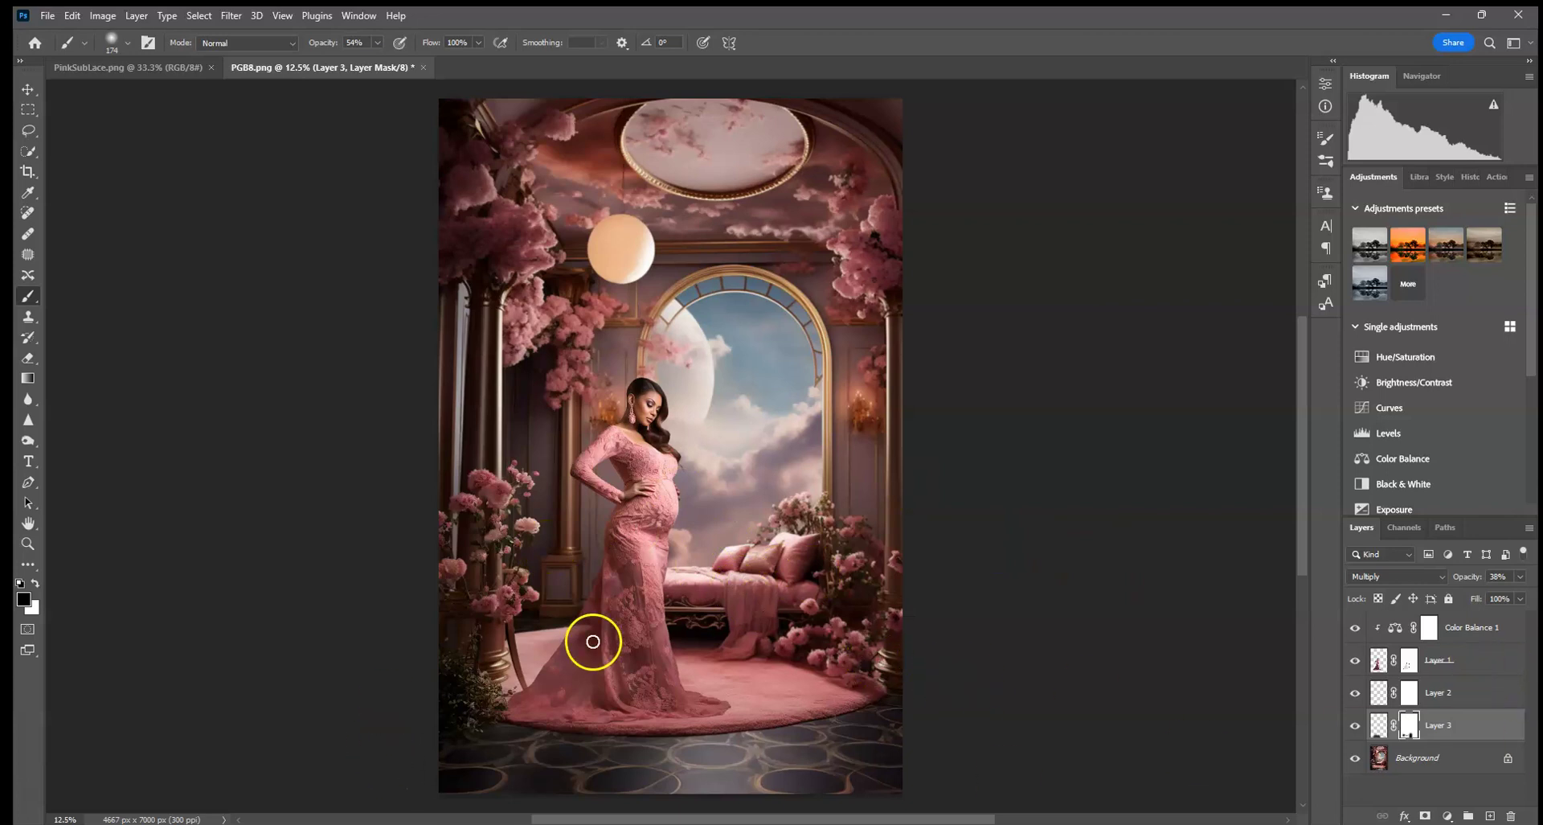
key(ctrl+plus)
key(ctrl+plus)
drag(350, 666, 551, 288)
drag(817, 319, 675, 399)
click(1470, 670)
click(1488, 816)
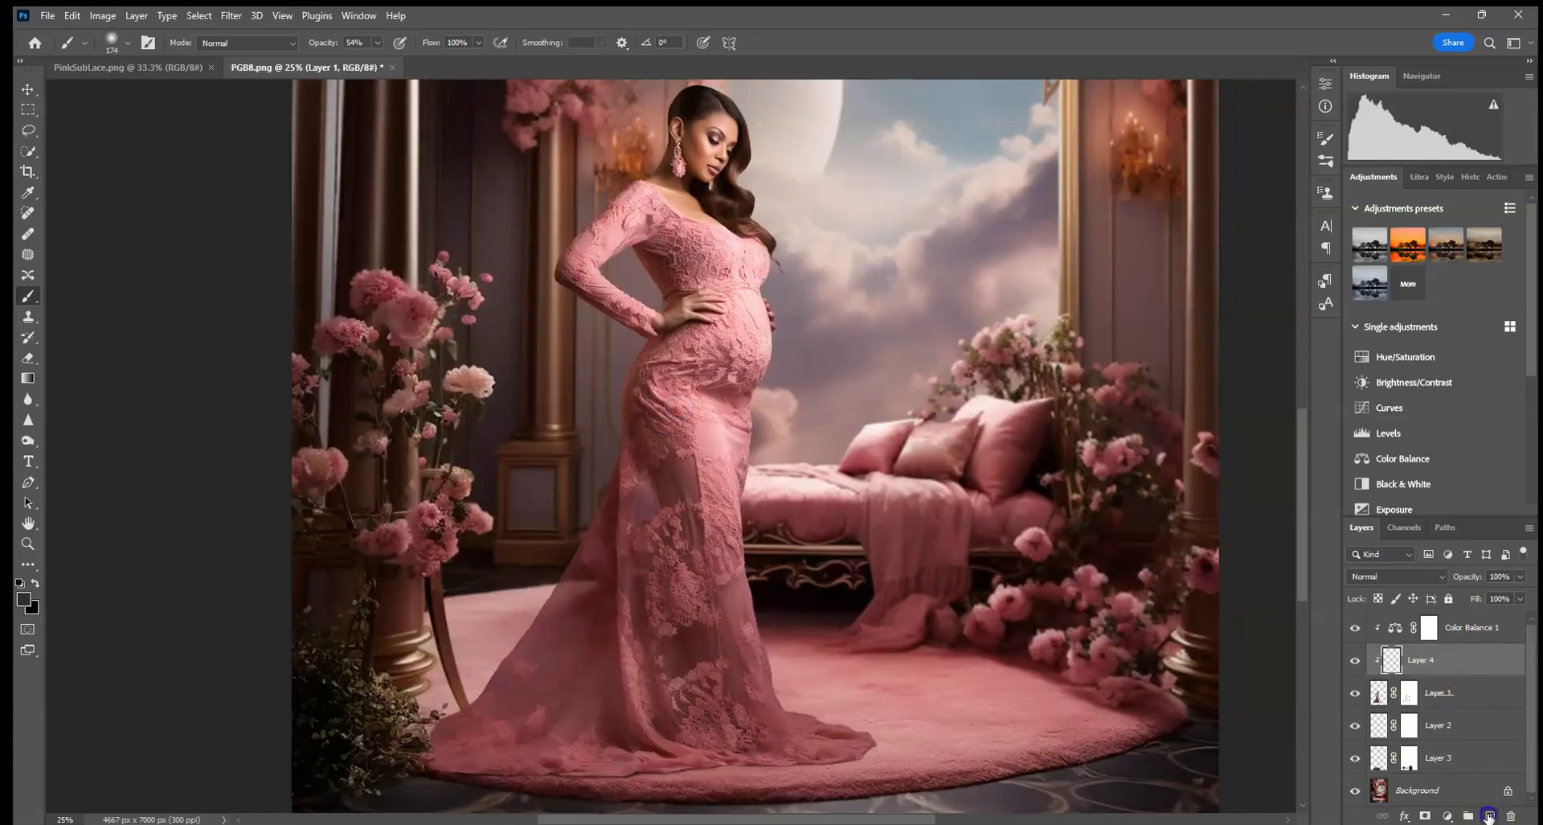
right_click(1458, 672)
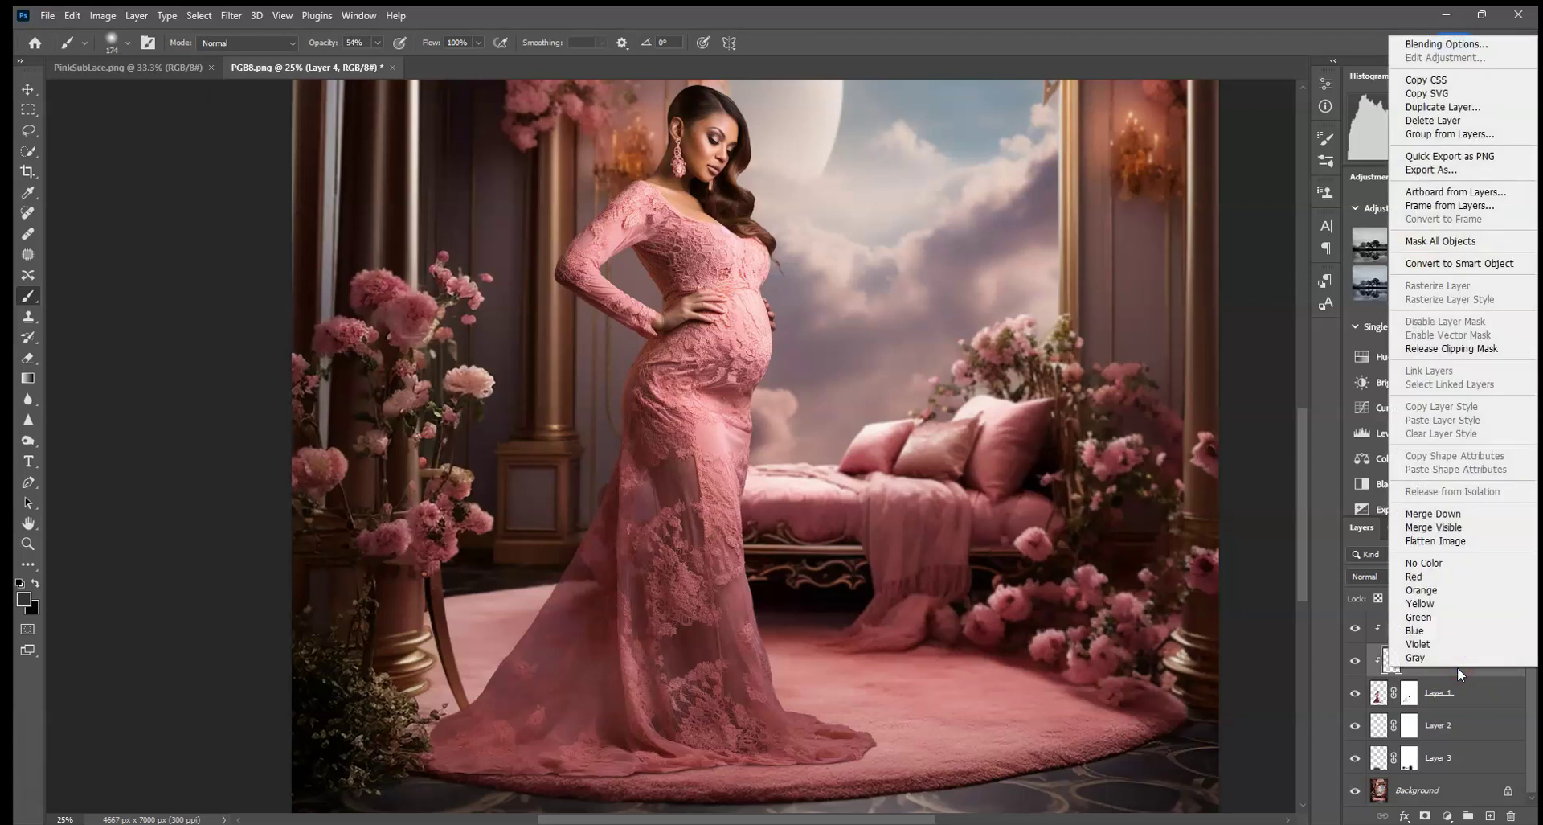
click(1325, 451)
click(1419, 577)
click(1371, 802)
Set a 401 px brush at 100% opacity and try a sampled dress-pink stroke on the train, then undo it
click(126, 43)
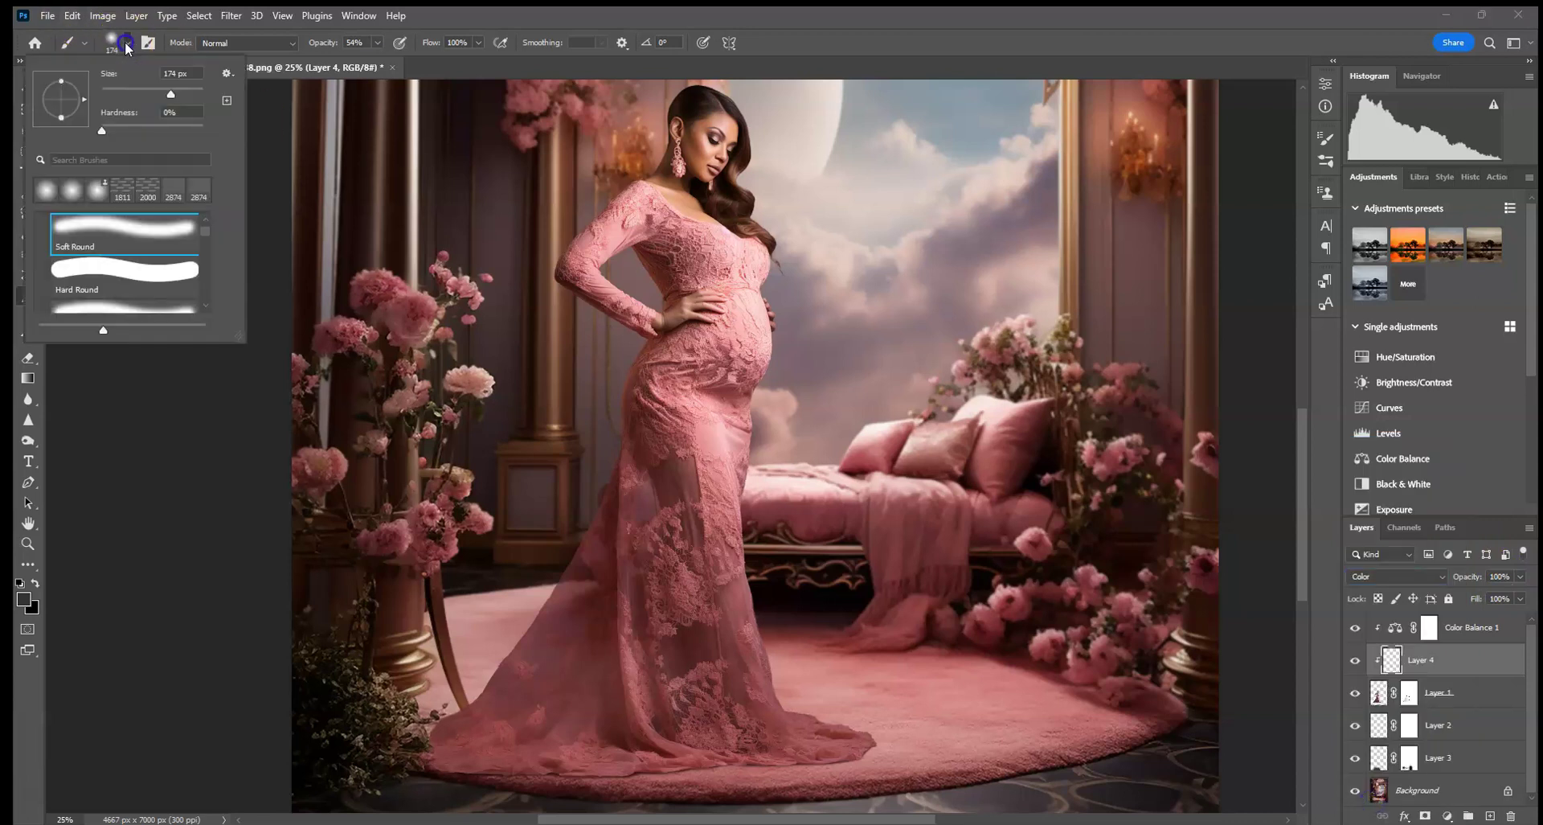
drag(183, 93, 192, 88)
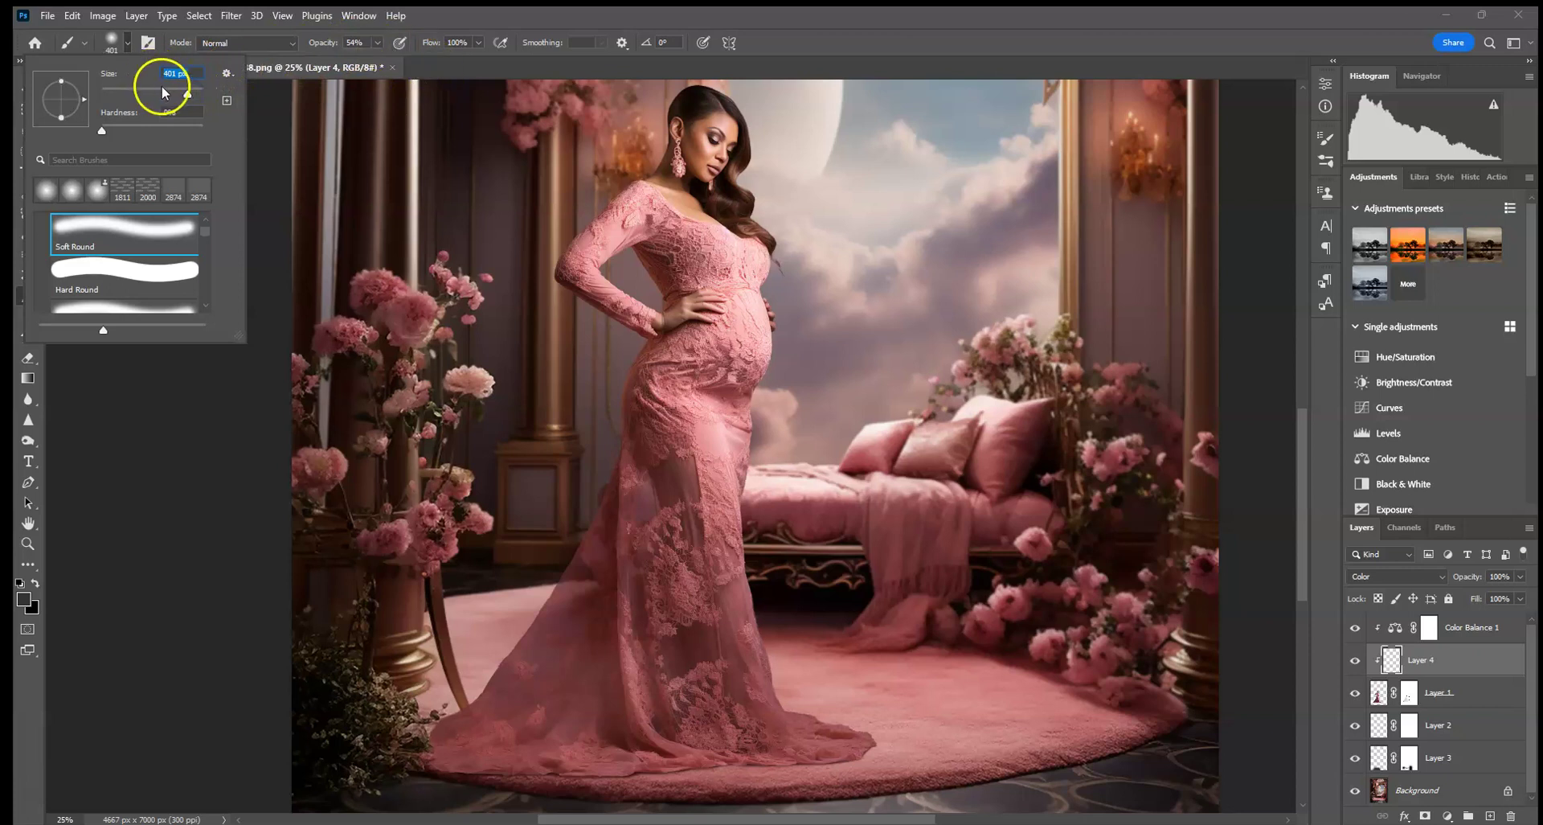
drag(194, 94, 190, 90)
click(377, 44)
drag(378, 62, 517, 68)
alt+click(713, 443)
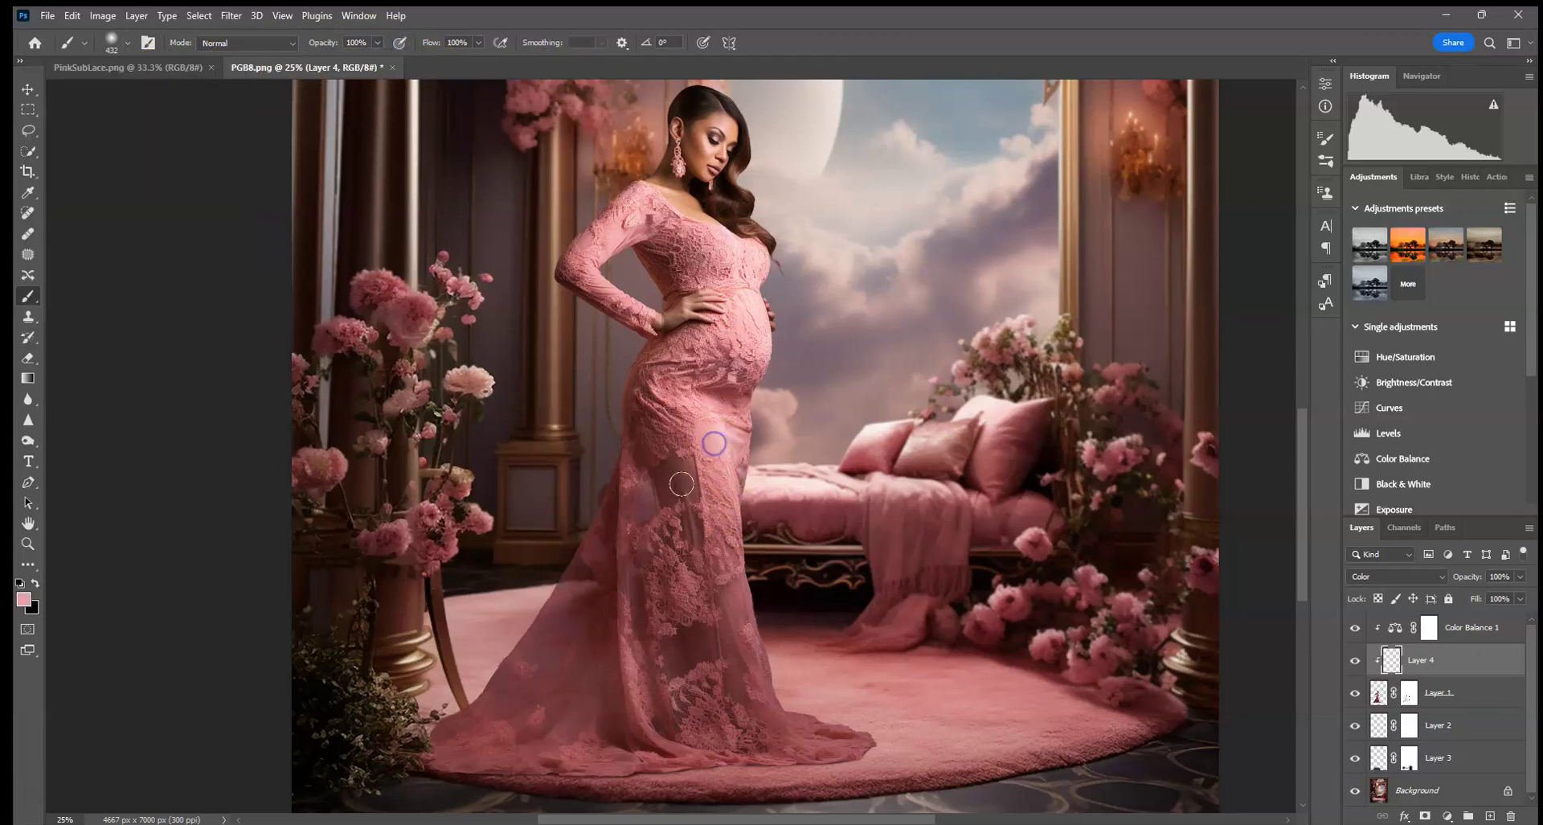
mouse_move(661, 507)
mouse_down()
mouse_move(539, 659)
mouse_move(604, 556)
mouse_up()
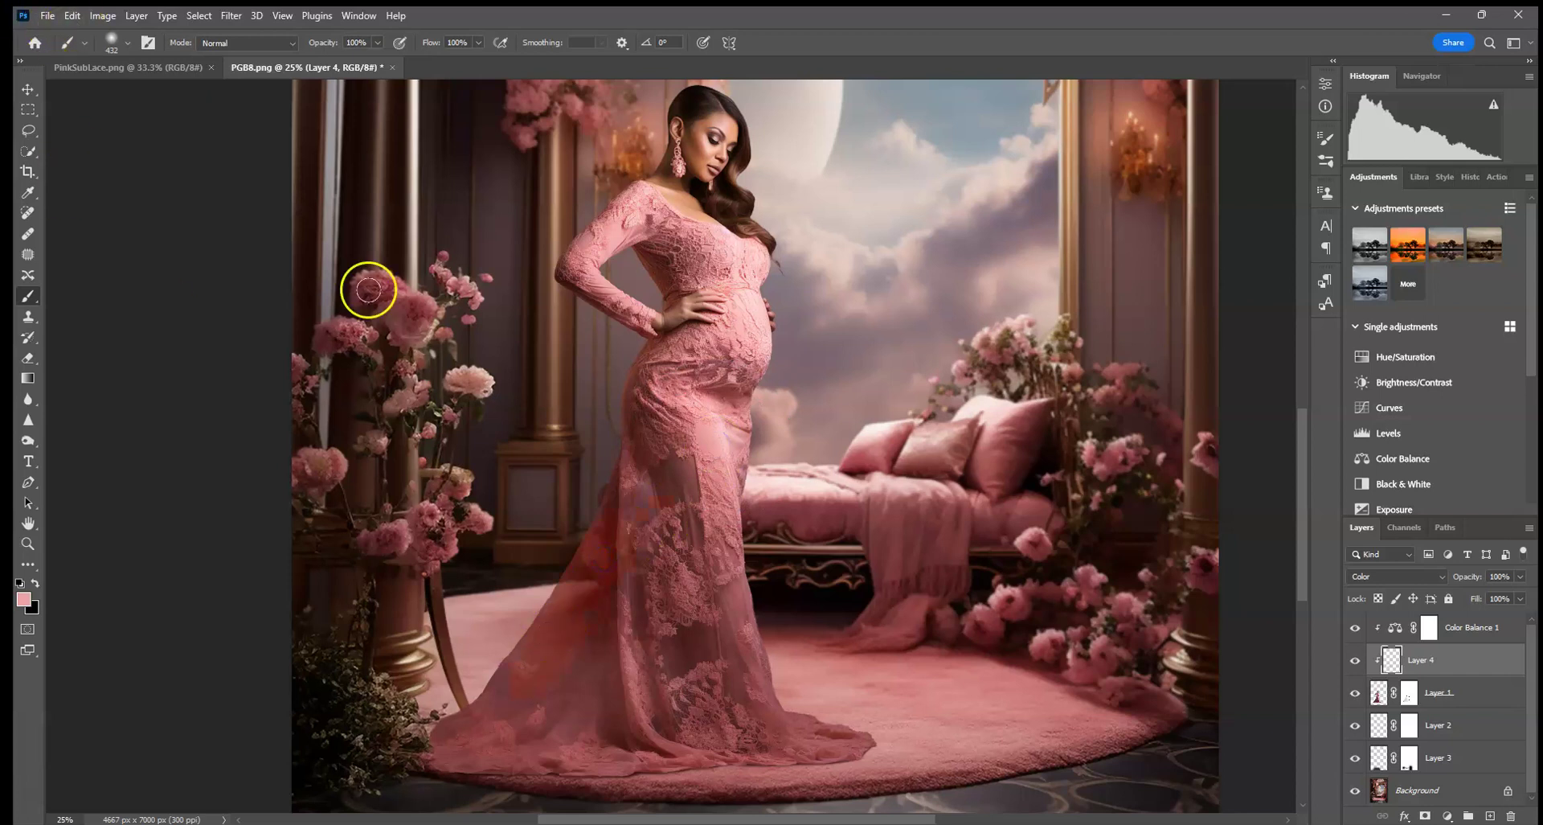
click(72, 16)
click(111, 34)
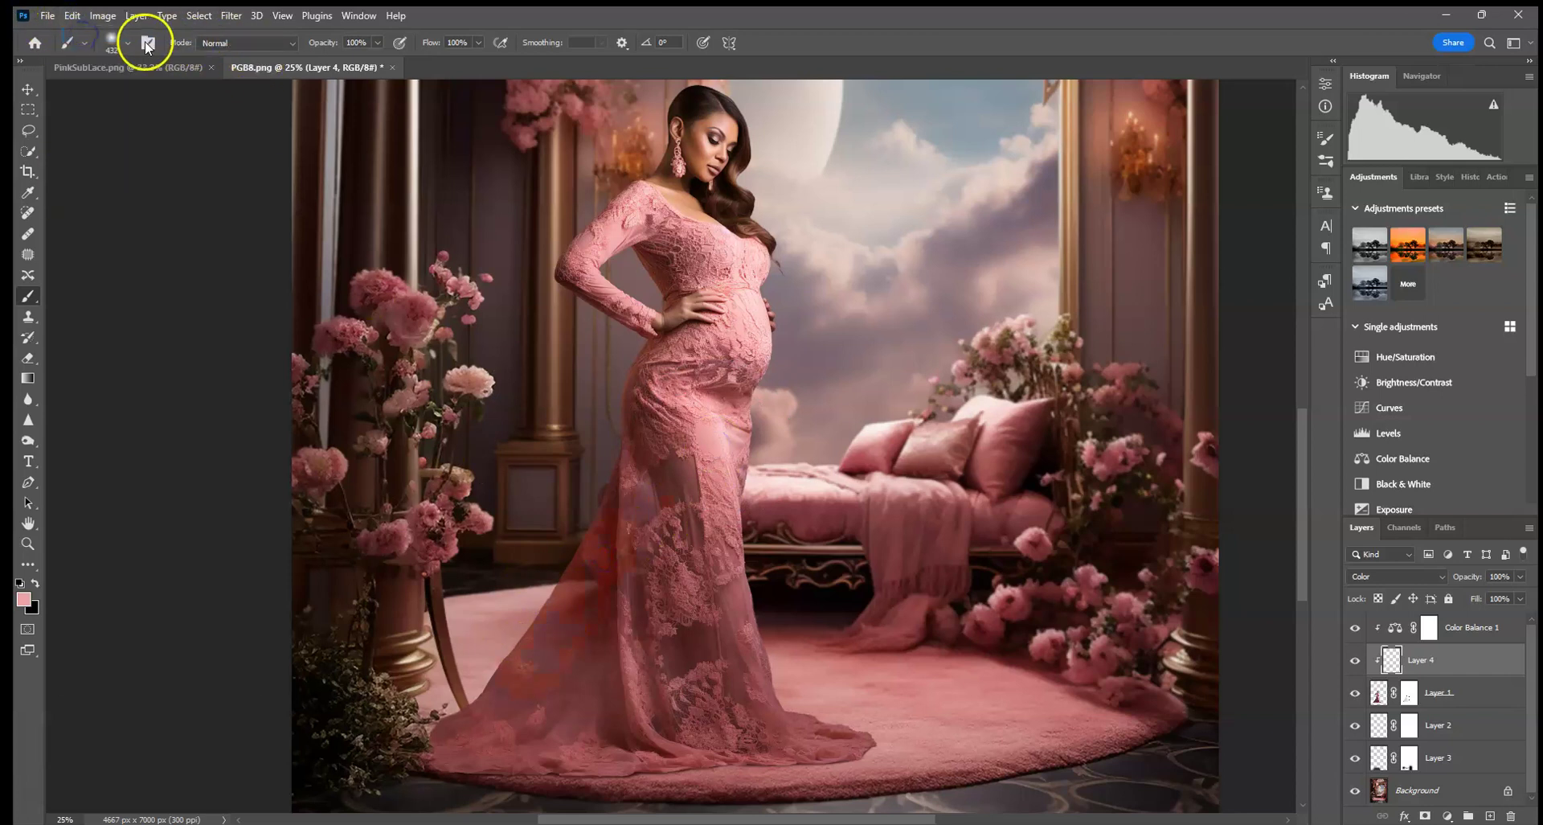
With a 495 px brush, paint sampled dress pinks over the sheer skirt and left train
click(127, 43)
drag(190, 94, 193, 92)
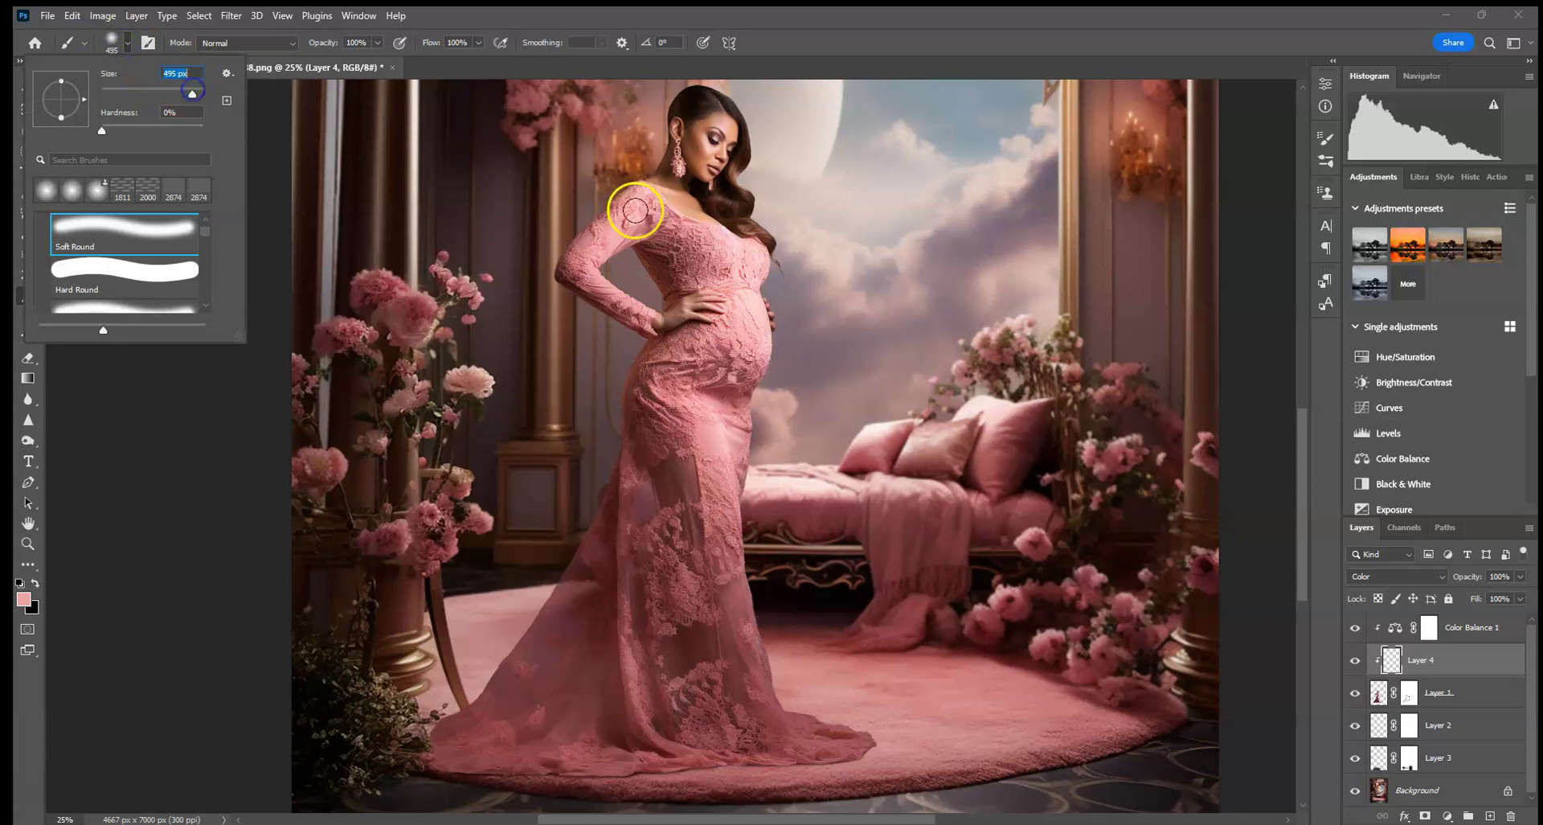
alt+click(615, 232)
alt+click(743, 299)
mouse_move(604, 533)
mouse_down()
mouse_move(582, 655)
mouse_move(623, 643)
mouse_move(622, 496)
mouse_up()
alt+click(703, 439)
drag(558, 587, 575, 663)
click(73, 15)
click(93, 32)
alt+click(732, 590)
mouse_move(532, 679)
mouse_down()
mouse_move(583, 662)
mouse_move(597, 712)
mouse_move(620, 677)
mouse_up()
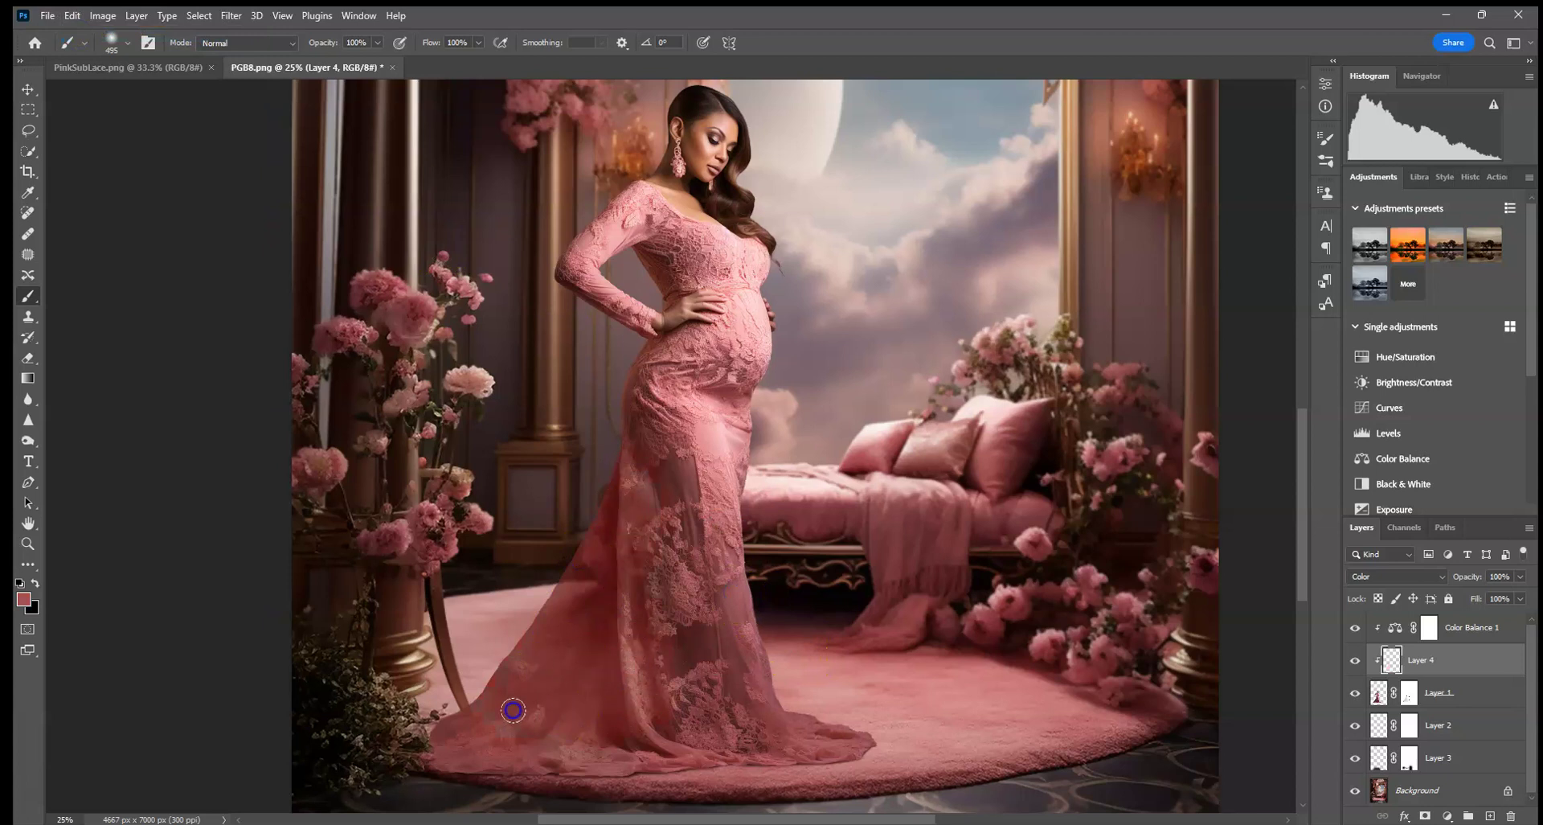
Lower Layer 4's opacity to 36% and compare the tint with the layer hidden
click(1519, 575)
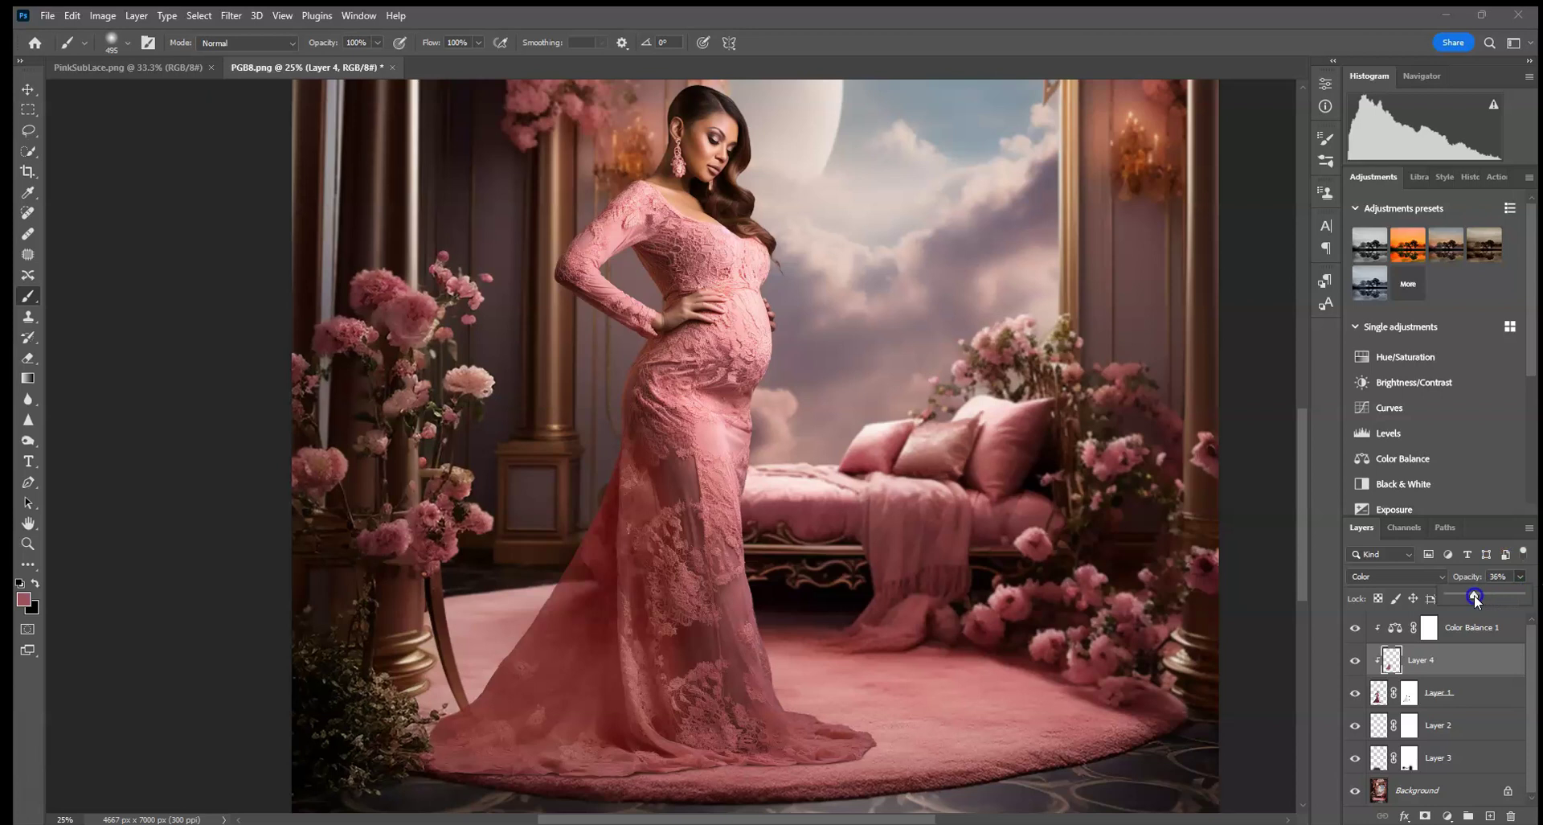
click(1356, 661)
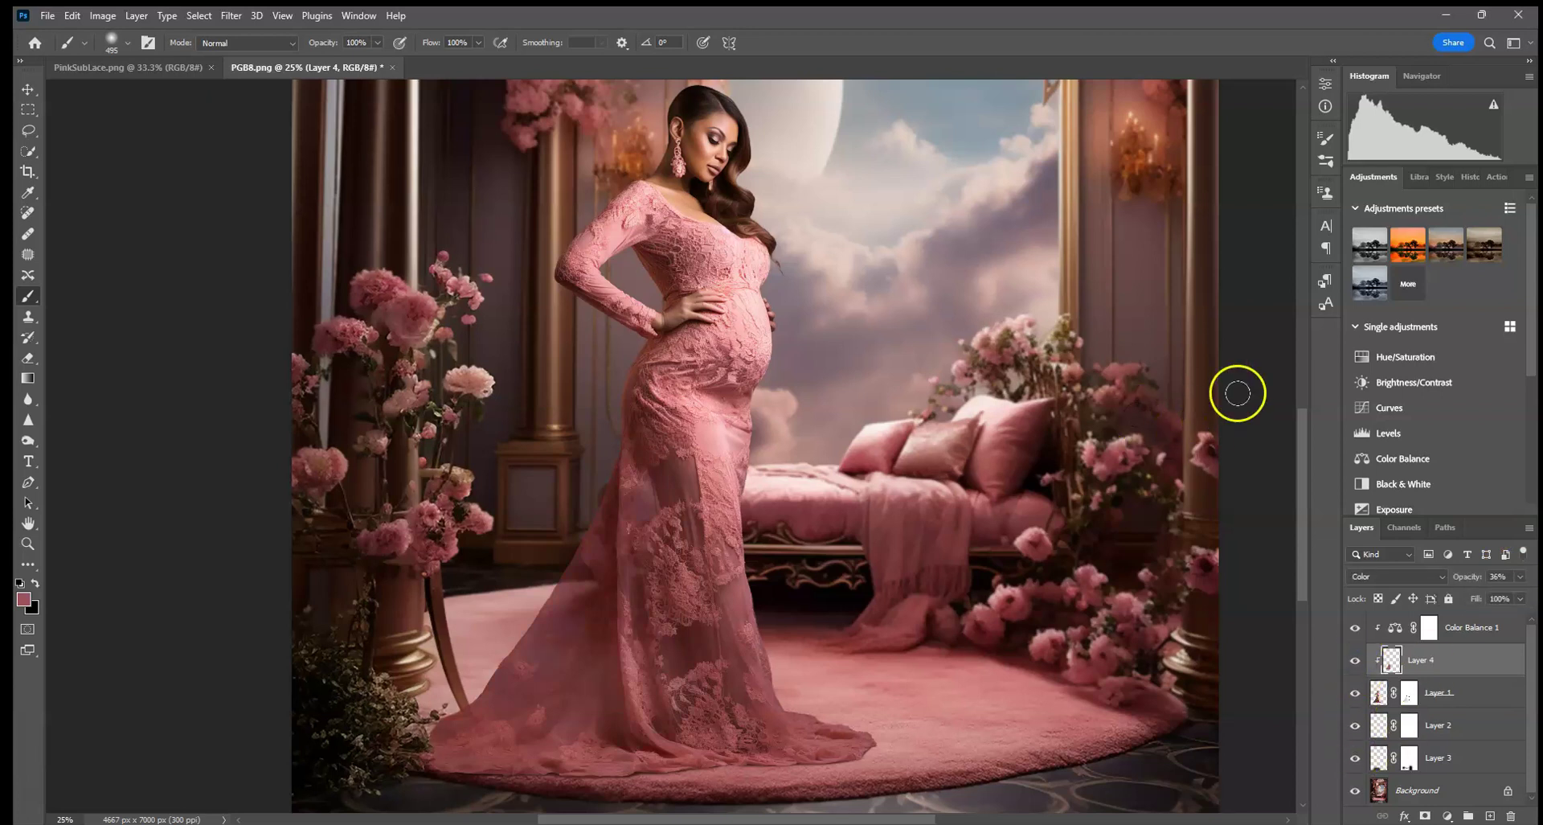
key(ctrl+0)
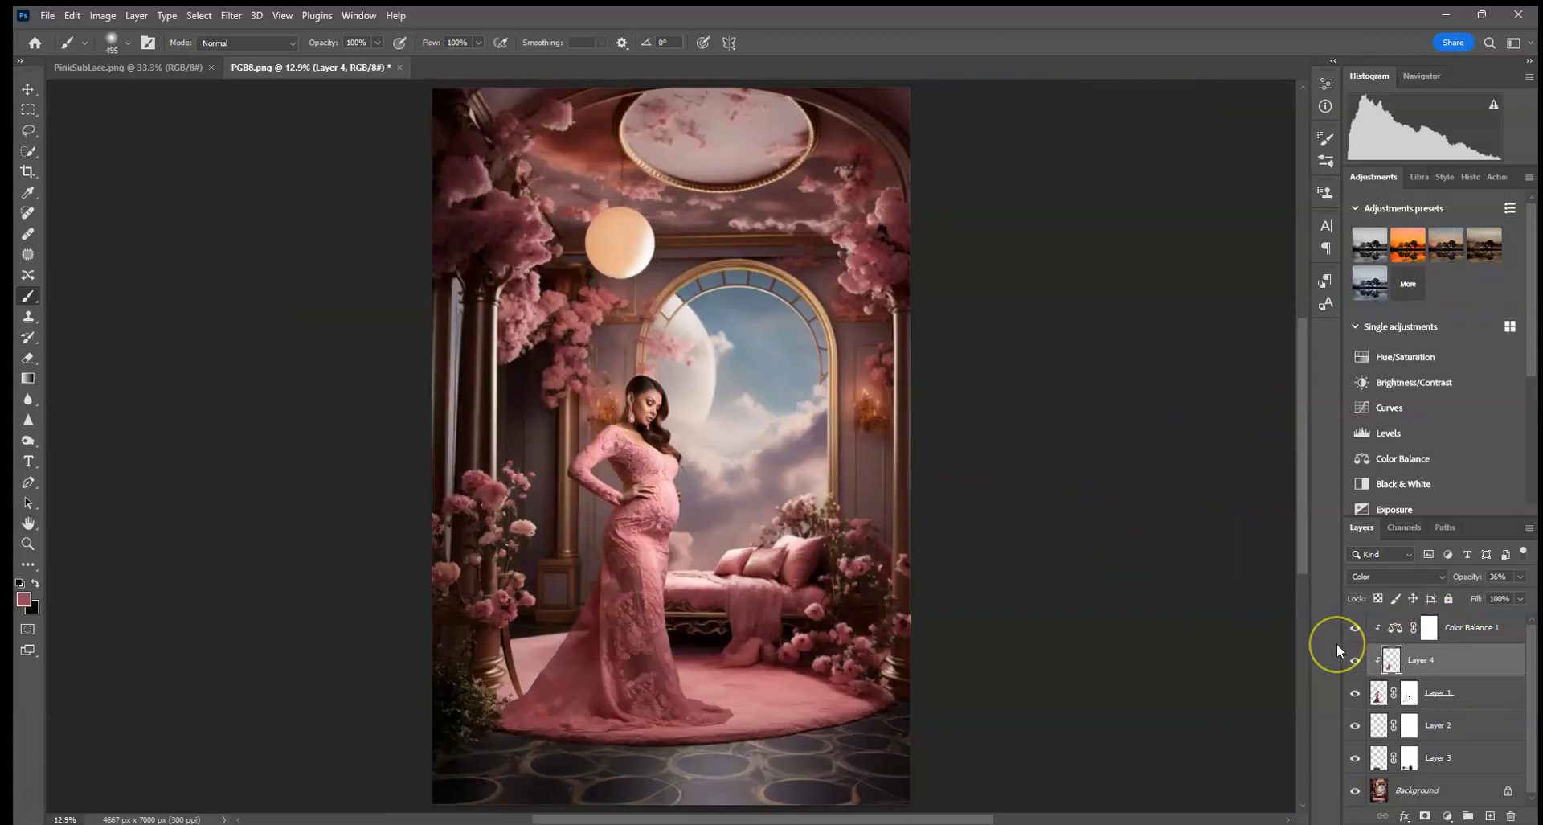
Zoom to 100% on Layer 1 and blur the hair edge against the background
key(ctrl+1)
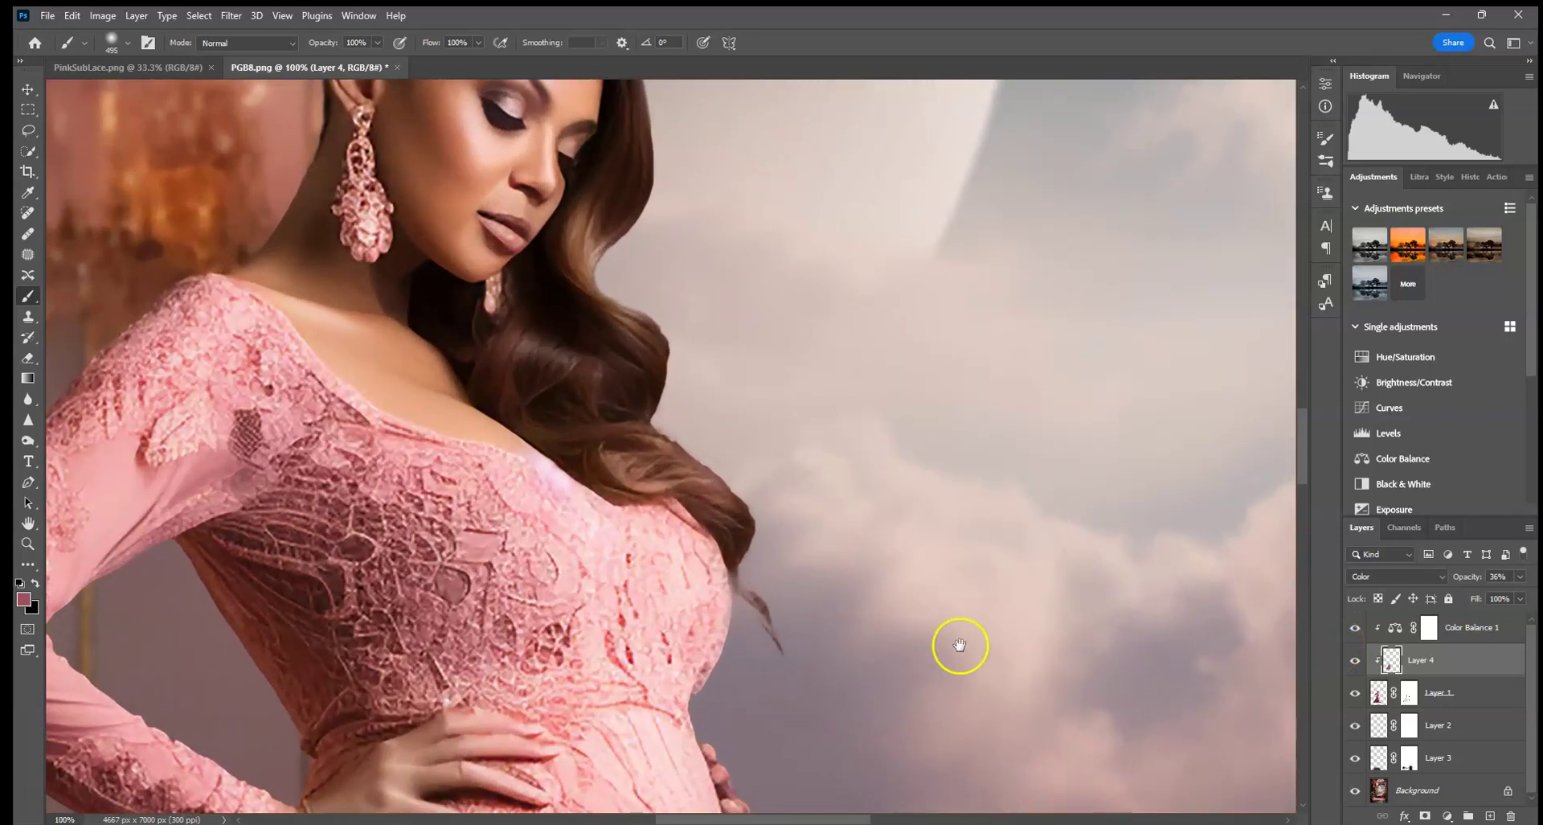
drag(959, 646, 924, 420)
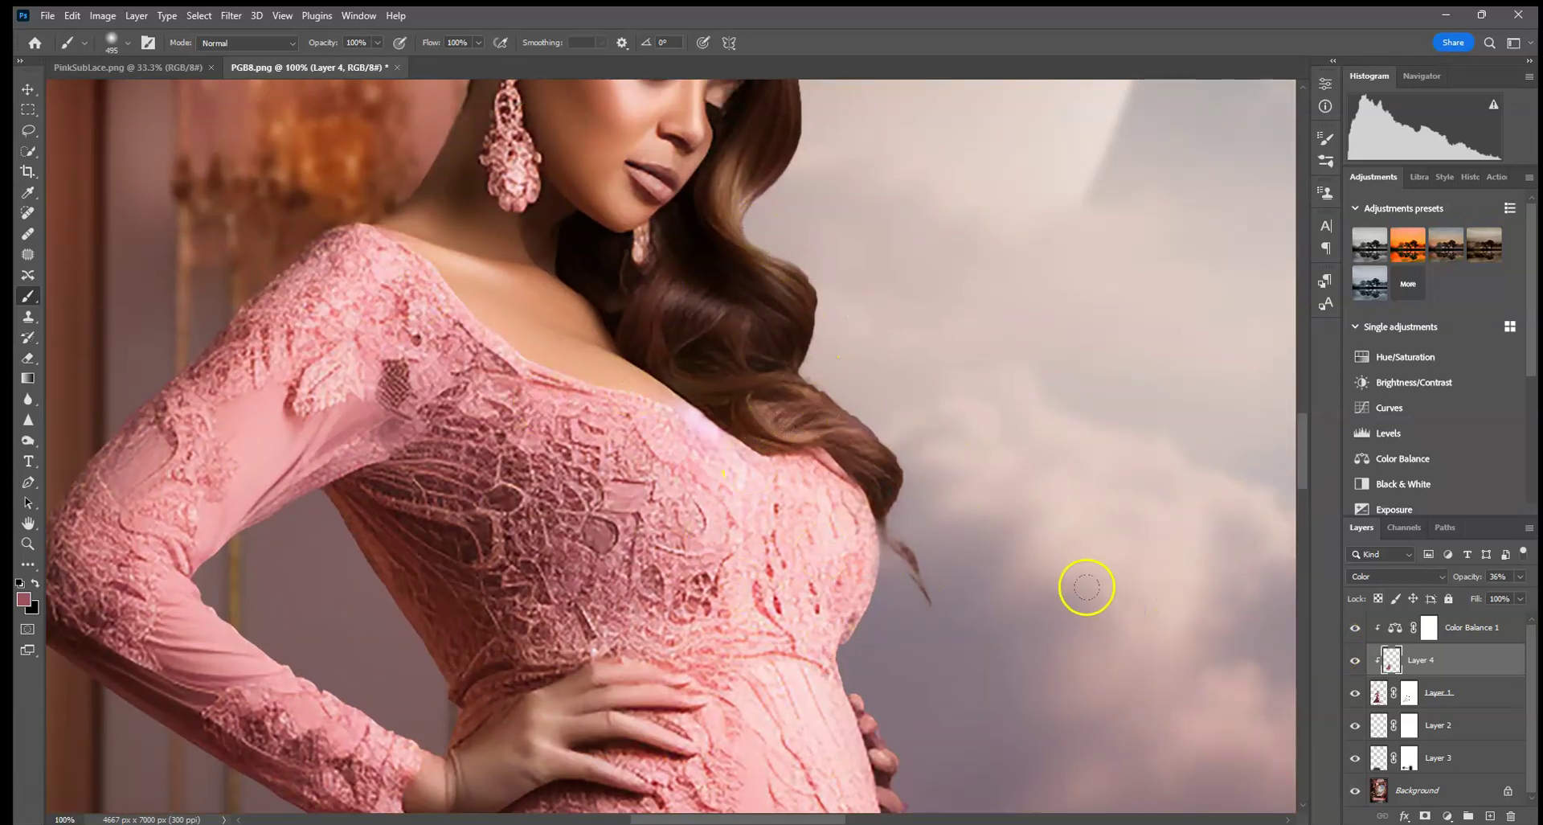
drag(825, 261, 817, 397)
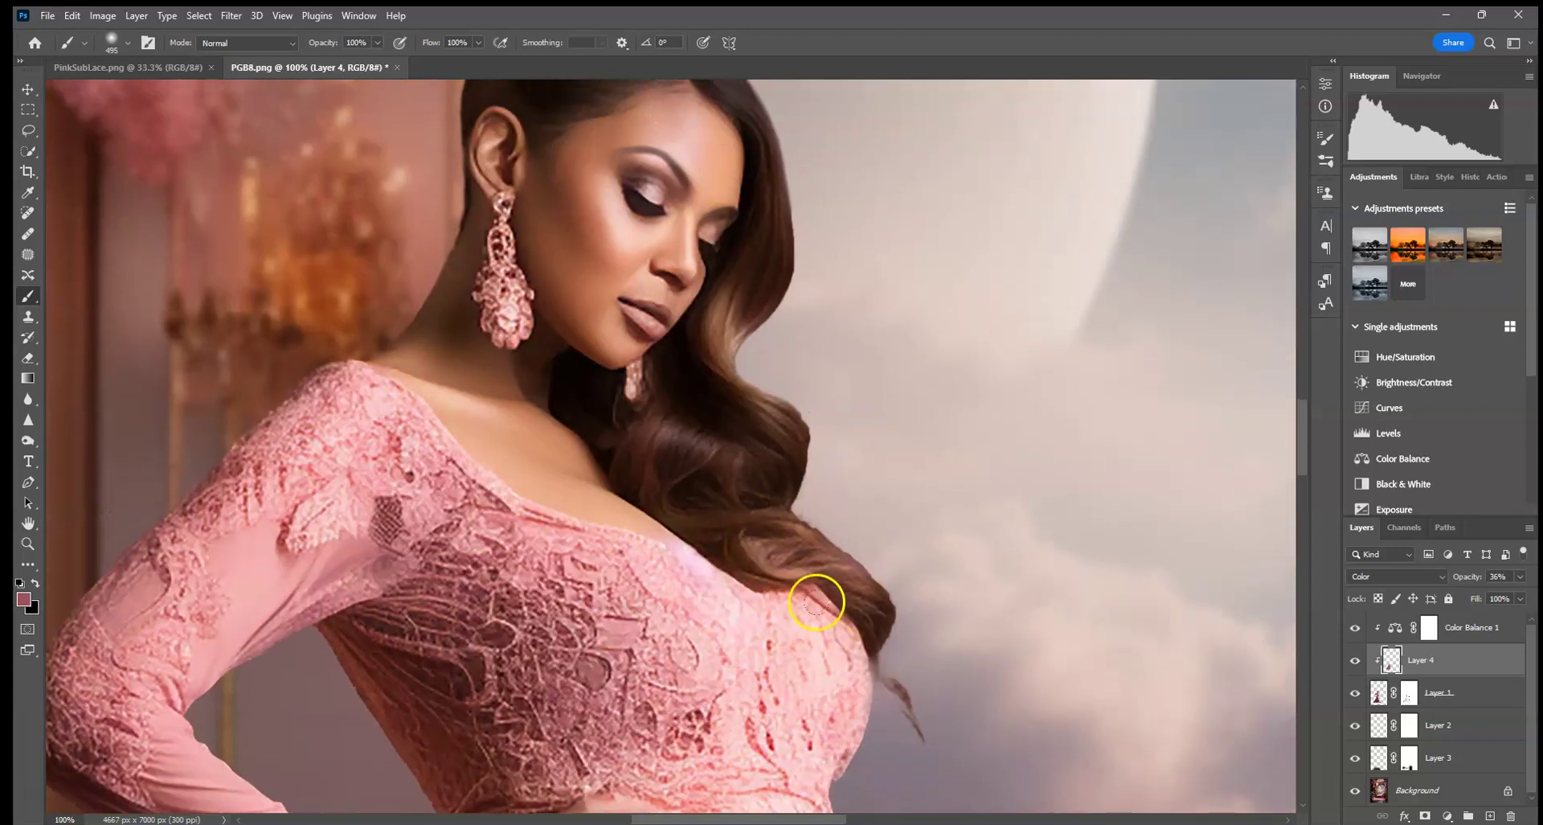
click(1379, 692)
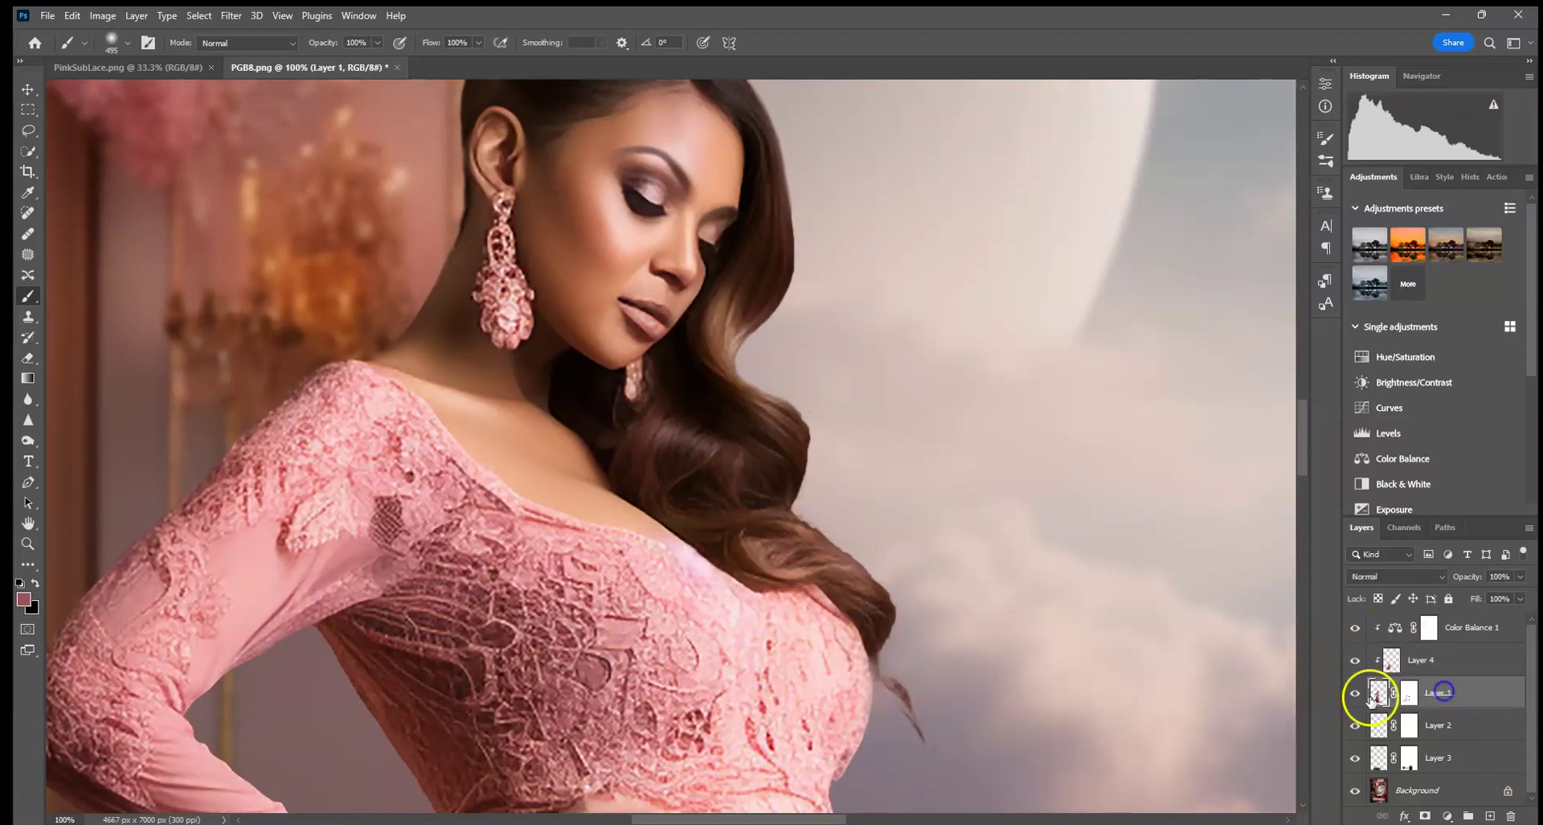
click(29, 398)
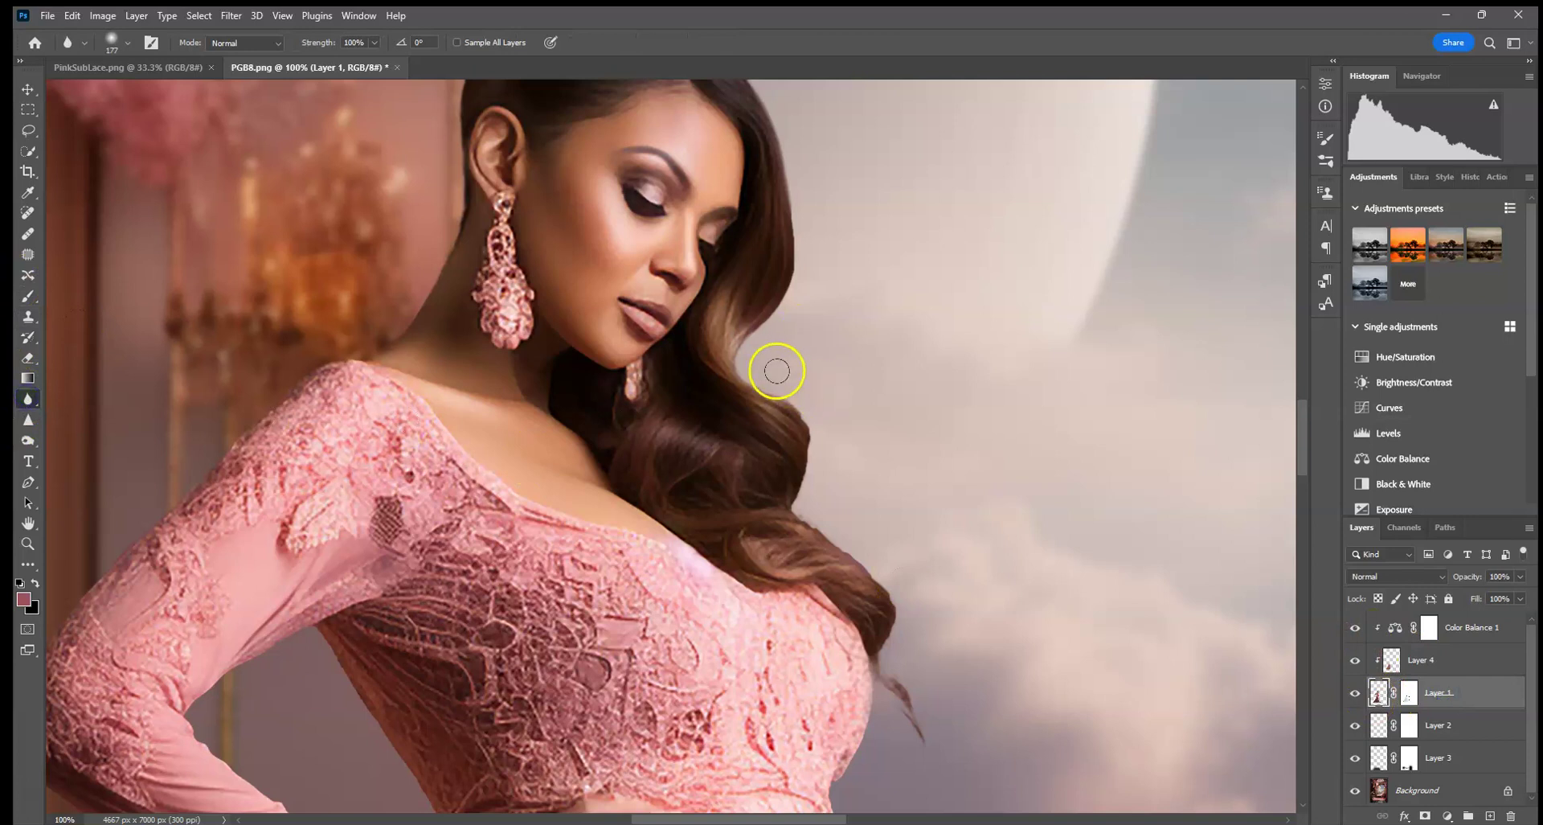
mouse_move(783, 361)
mouse_down()
mouse_move(810, 293)
mouse_move(792, 329)
mouse_move(807, 466)
mouse_up()
drag(819, 527, 928, 627)
Blur the dress edge down the figure, along the hem and beside the plant leaves
drag(940, 694, 949, 341)
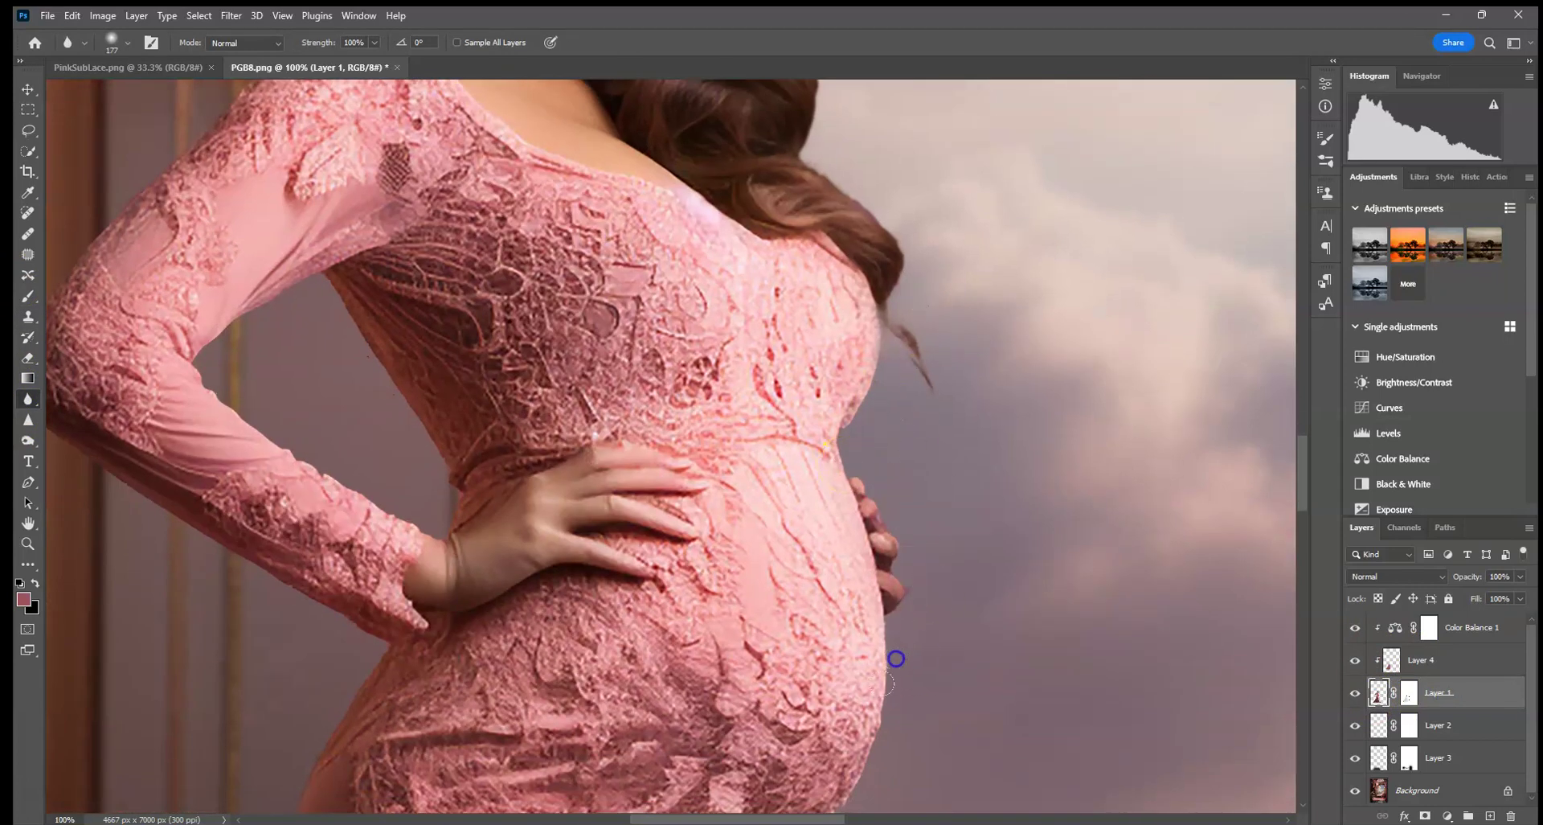
mouse_move(926, 669)
mouse_down()
mouse_move(947, 335)
mouse_move(835, 606)
mouse_move(884, 352)
mouse_move(844, 359)
mouse_move(804, 683)
mouse_up()
drag(875, 728, 885, 353)
drag(825, 537, 800, 299)
mouse_move(800, 299)
mouse_down()
mouse_move(811, 628)
mouse_move(831, 354)
mouse_up()
drag(867, 476, 875, 249)
mouse_move(934, 560)
mouse_down()
mouse_move(900, 184)
mouse_move(930, 529)
mouse_move(1206, 667)
mouse_move(1208, 586)
mouse_up()
drag(957, 815, 968, 748)
drag(451, 758, 996, 744)
drag(521, 758, 300, 767)
drag(299, 767, 230, 774)
drag(558, 624, 953, 566)
mouse_move(710, 721)
mouse_down()
mouse_move(855, 710)
mouse_move(330, 716)
mouse_move(659, 622)
mouse_up()
drag(366, 721, 378, 652)
Blur the dress's left edge where it meets the pillar
drag(821, 241, 664, 482)
drag(727, 239, 571, 582)
mouse_move(720, 386)
mouse_down()
mouse_move(693, 437)
mouse_move(516, 594)
mouse_up()
drag(740, 353, 720, 397)
drag(814, 242, 640, 558)
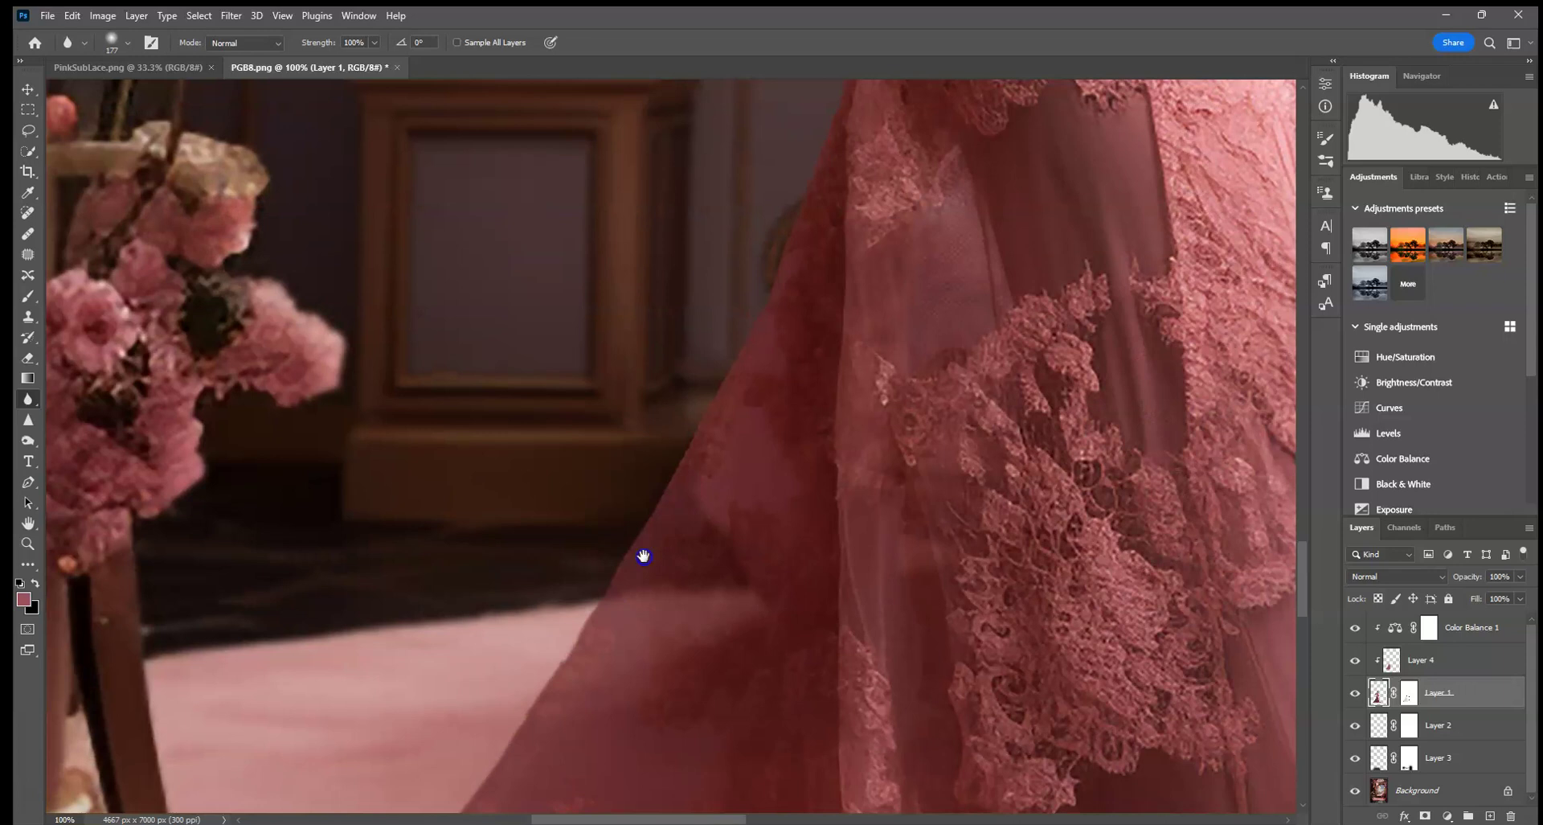
mouse_move(799, 203)
mouse_down()
mouse_move(816, 576)
mouse_move(668, 638)
mouse_up()
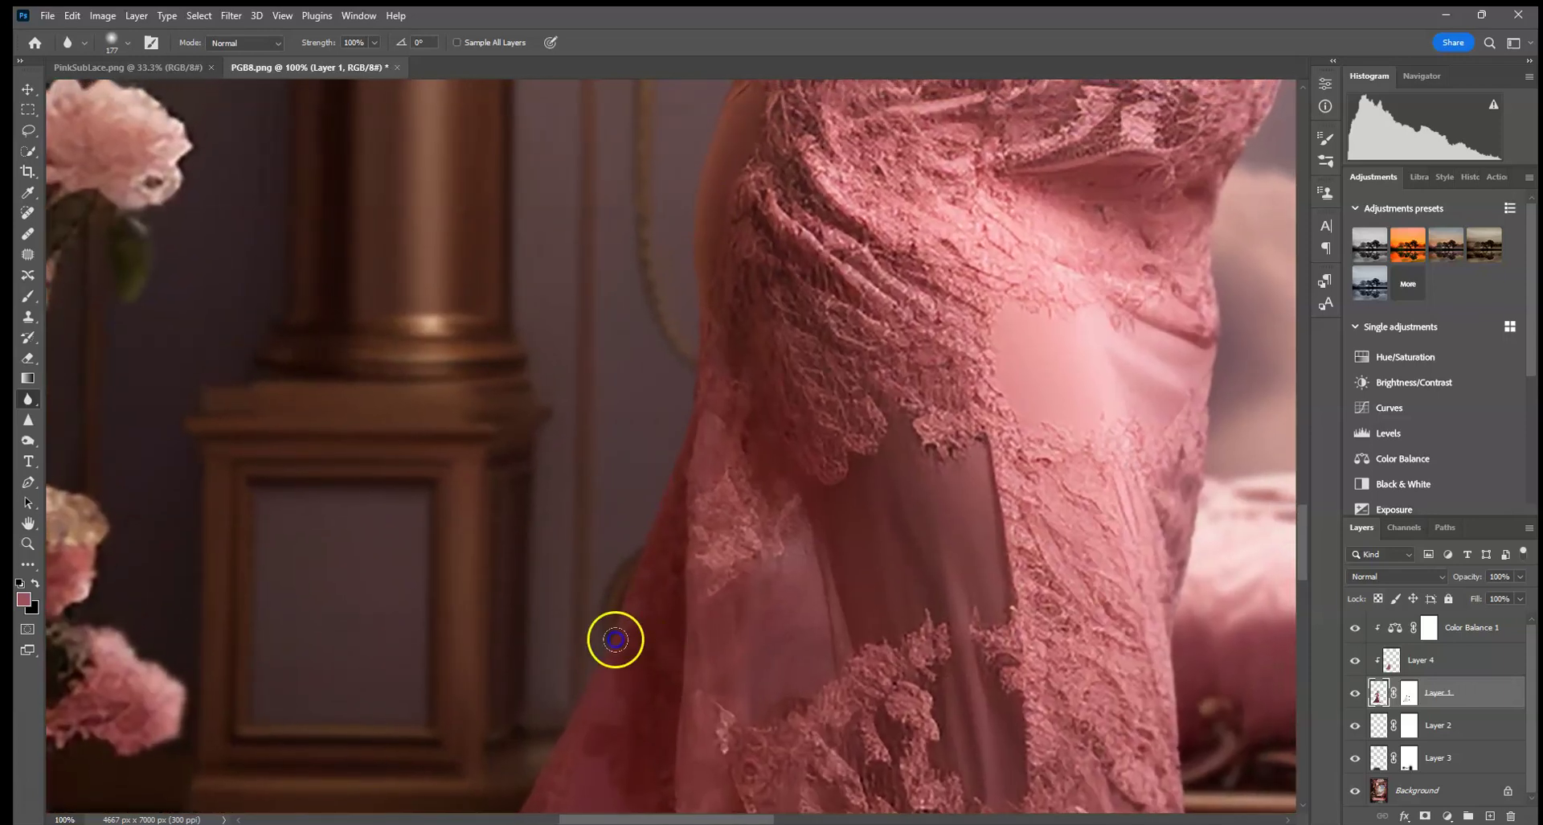
Soften the lower edge of the sleeve
scroll(676, 559, up, 5)
drag(712, 350, 748, 503)
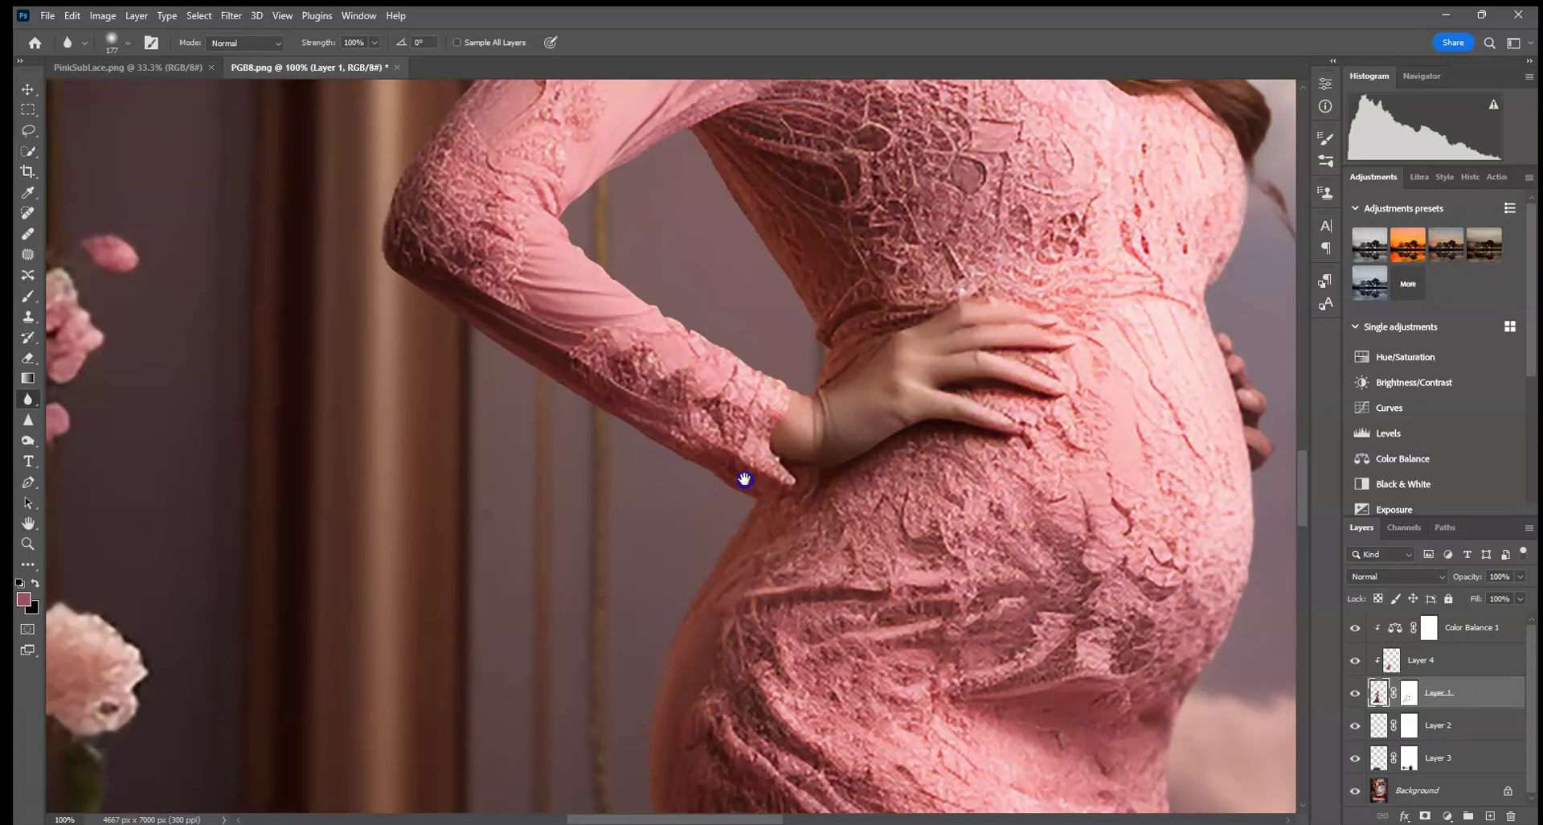
drag(399, 287, 631, 475)
drag(628, 319, 719, 523)
mouse_move(655, 426)
mouse_down()
mouse_move(724, 495)
mouse_move(756, 409)
mouse_up()
Blur the outer hair edge beside the face and shoulder
scroll(878, 572, up, 5)
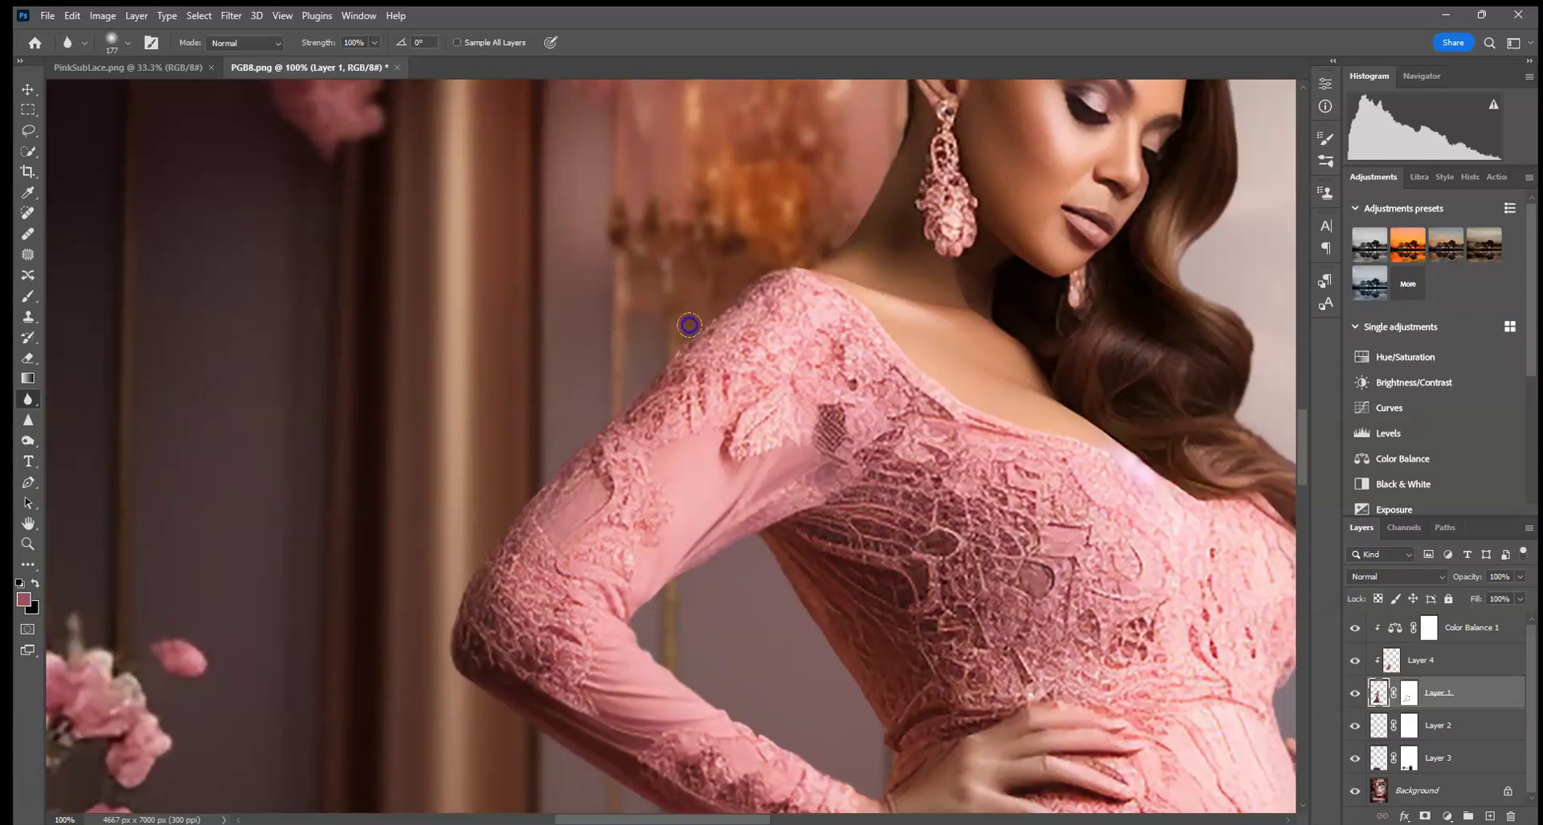
drag(871, 137, 782, 445)
click(909, 96)
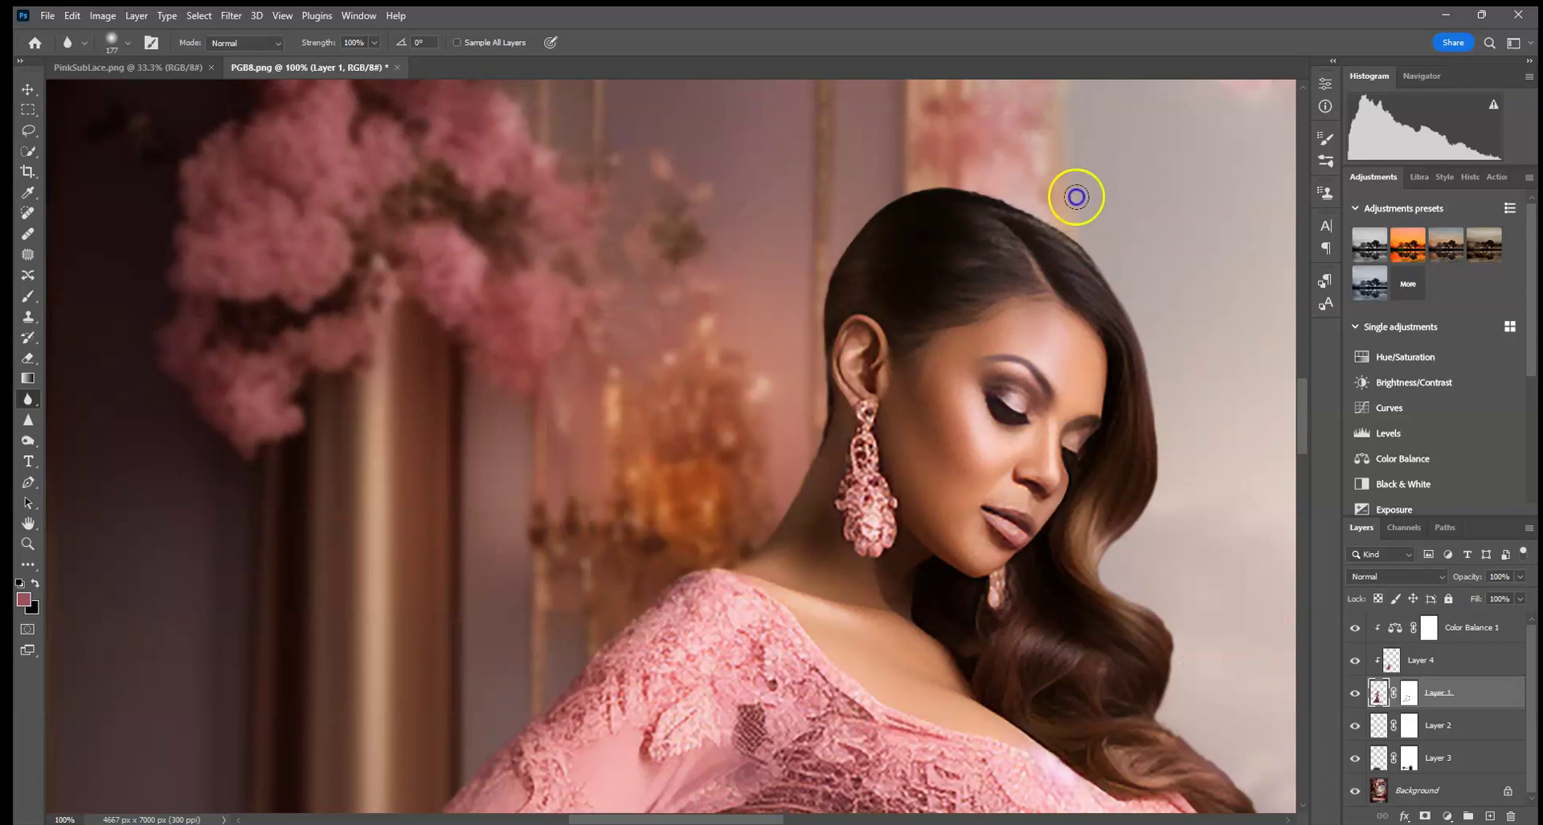
drag(1164, 563, 964, 413)
click(1120, 544)
drag(1120, 544, 1028, 577)
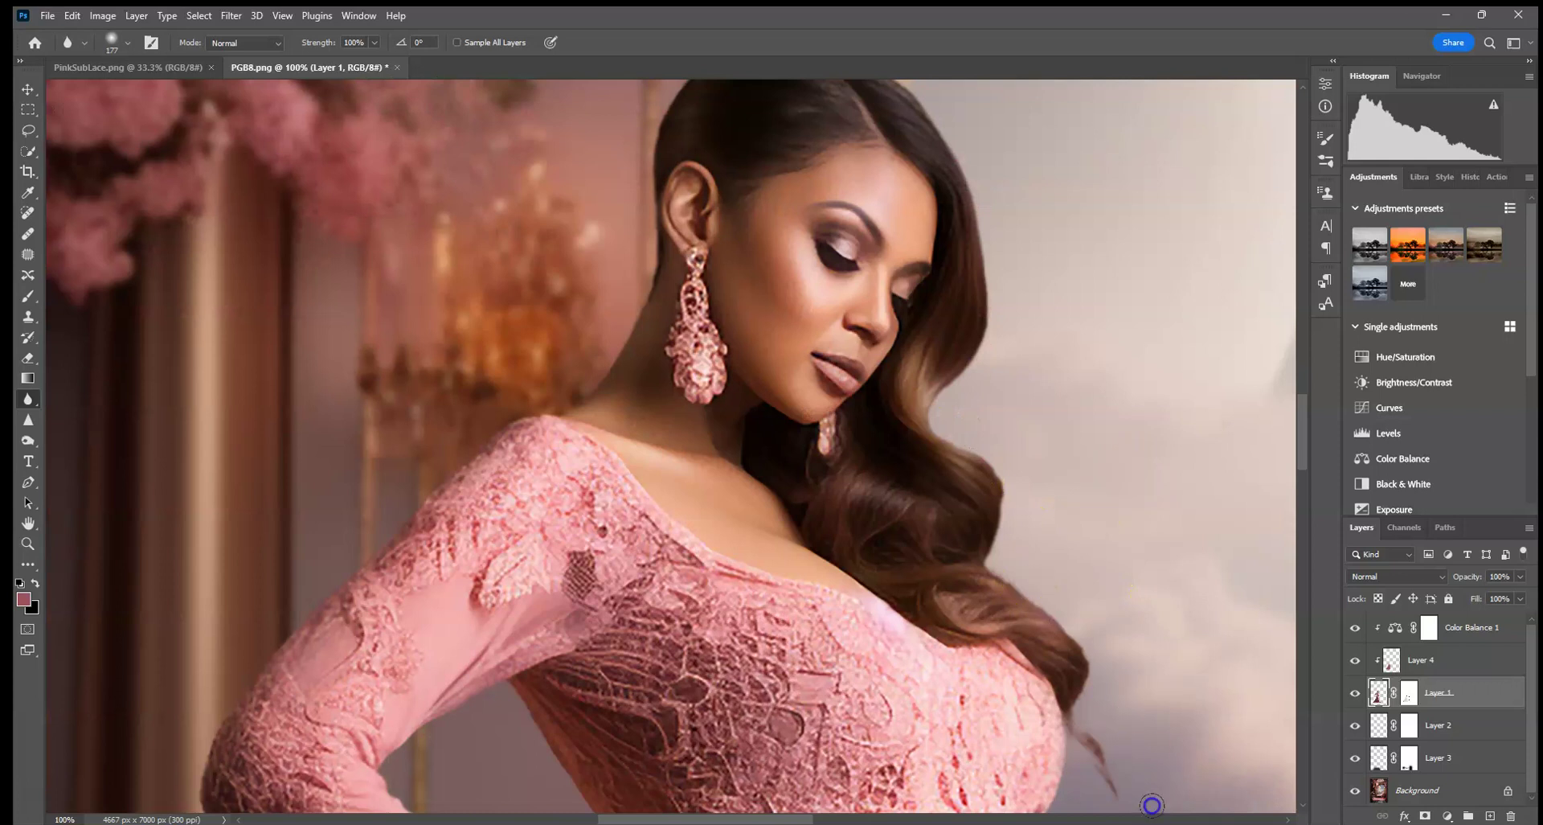
drag(1031, 475, 1024, 555)
drag(1057, 330, 1010, 456)
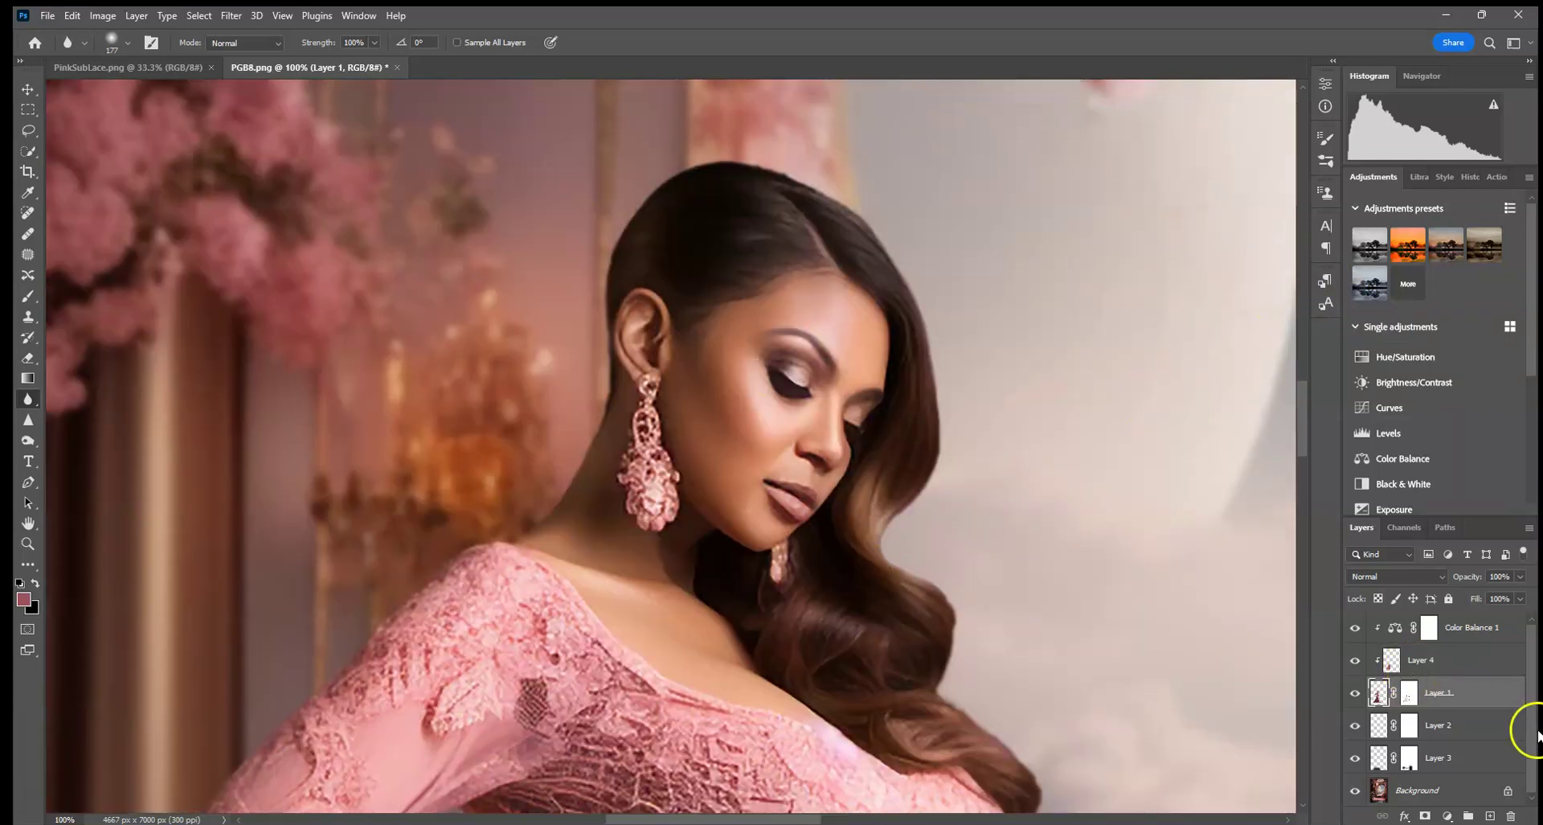
Add a new layer above Background and set the Brush tool to 3 px
click(1494, 690)
click(1471, 789)
click(1489, 816)
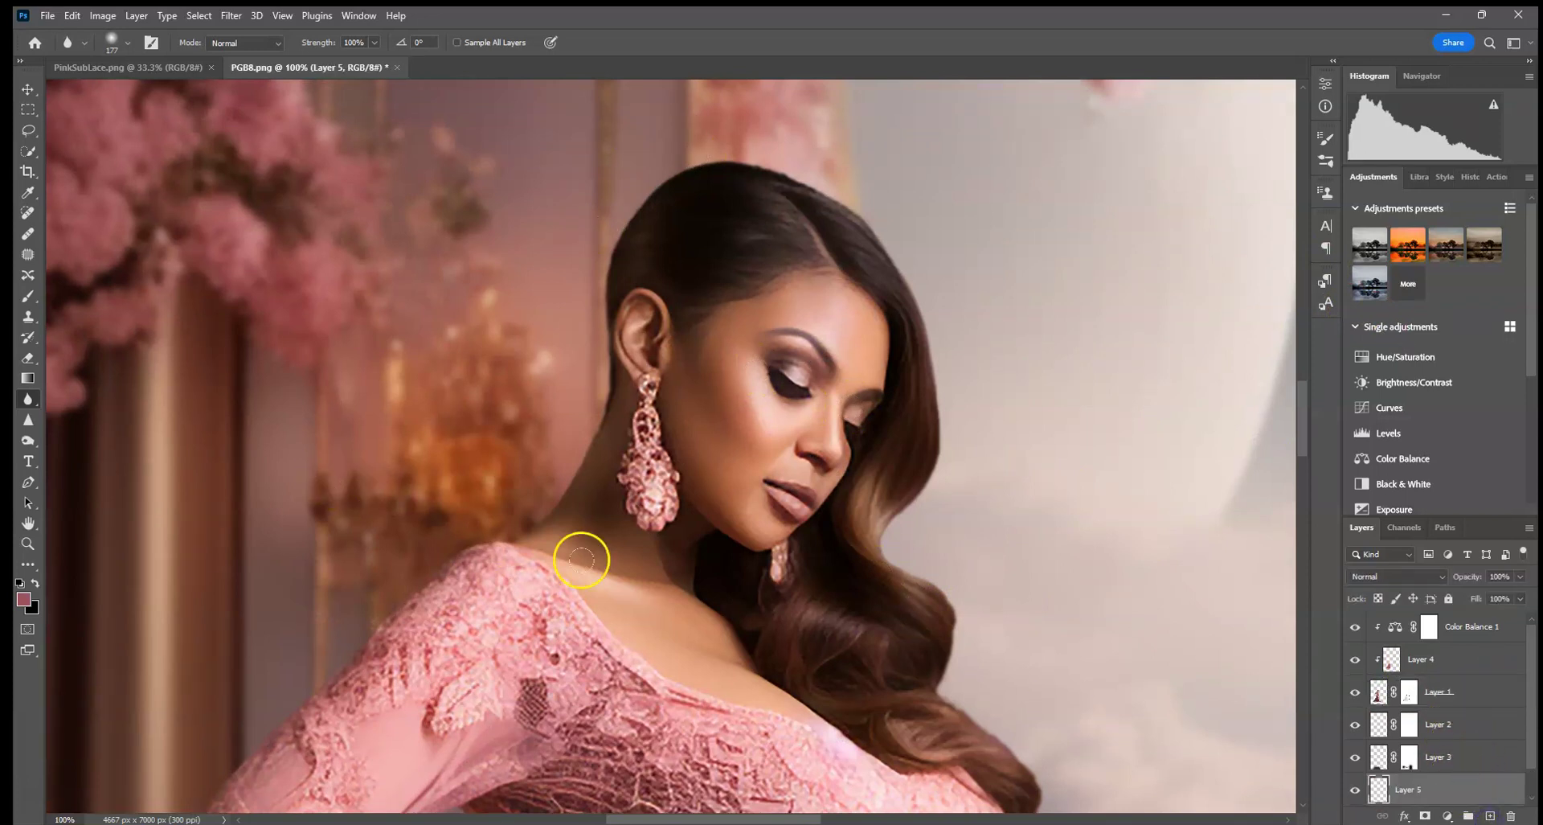
click(29, 296)
click(129, 46)
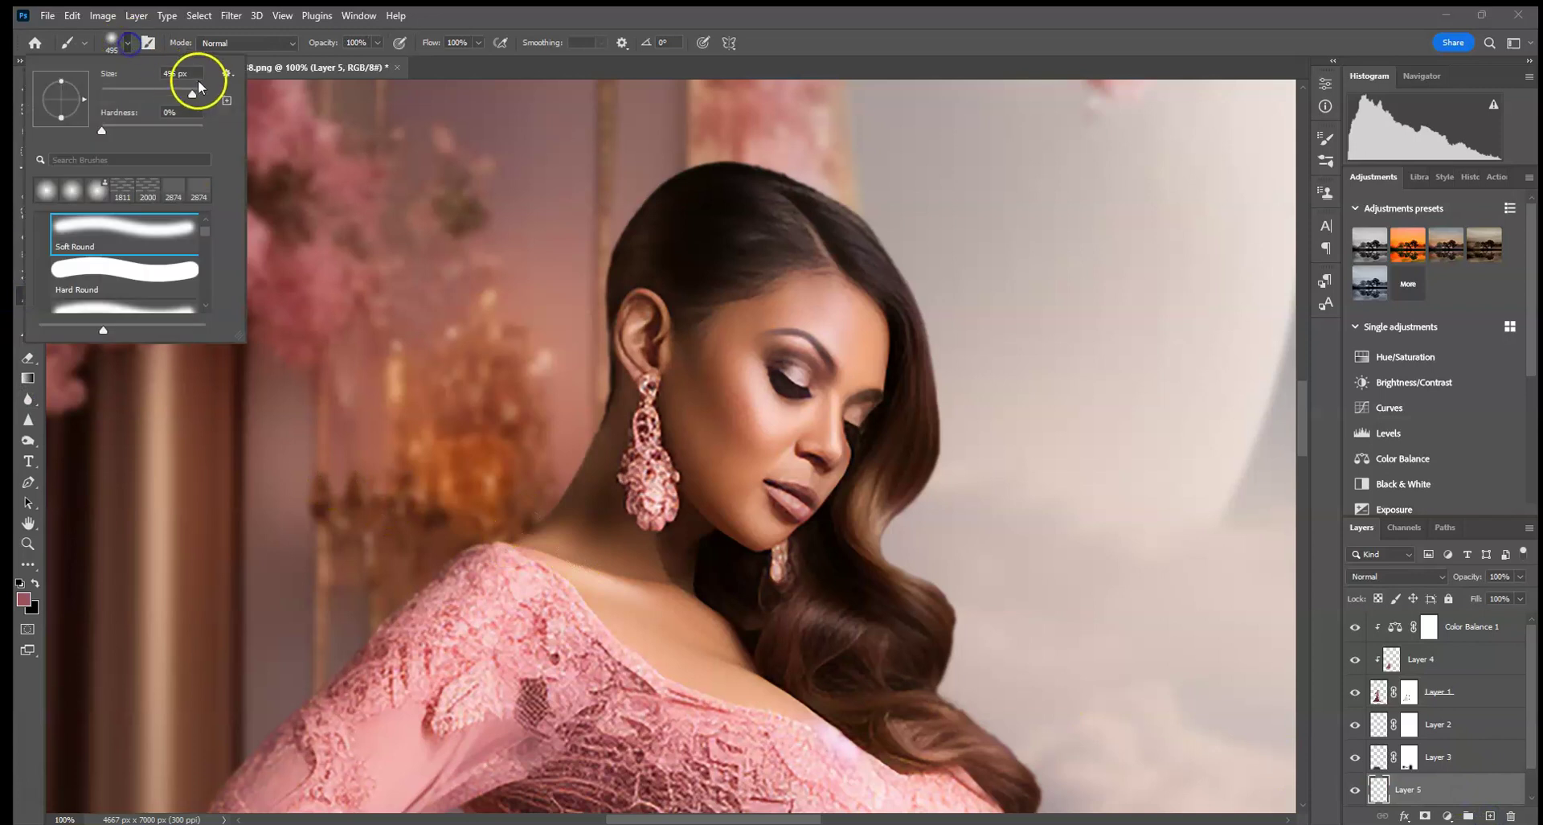
text(3)
key(Return)
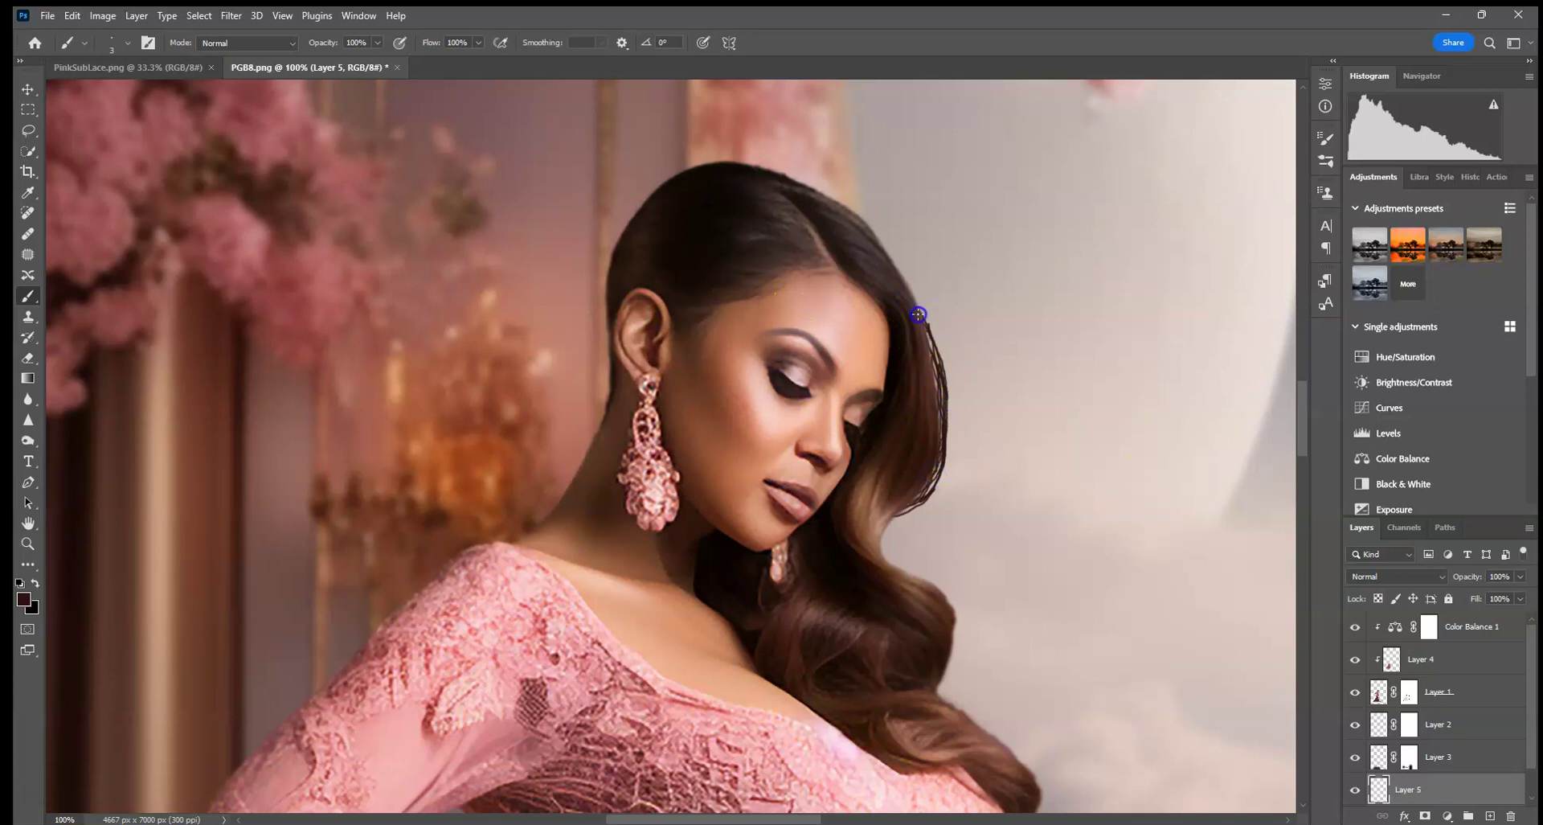
Test a thin stroke along the hair edge, undo it, and sample the hair colour
drag(864, 237, 882, 255)
click(72, 16)
click(83, 33)
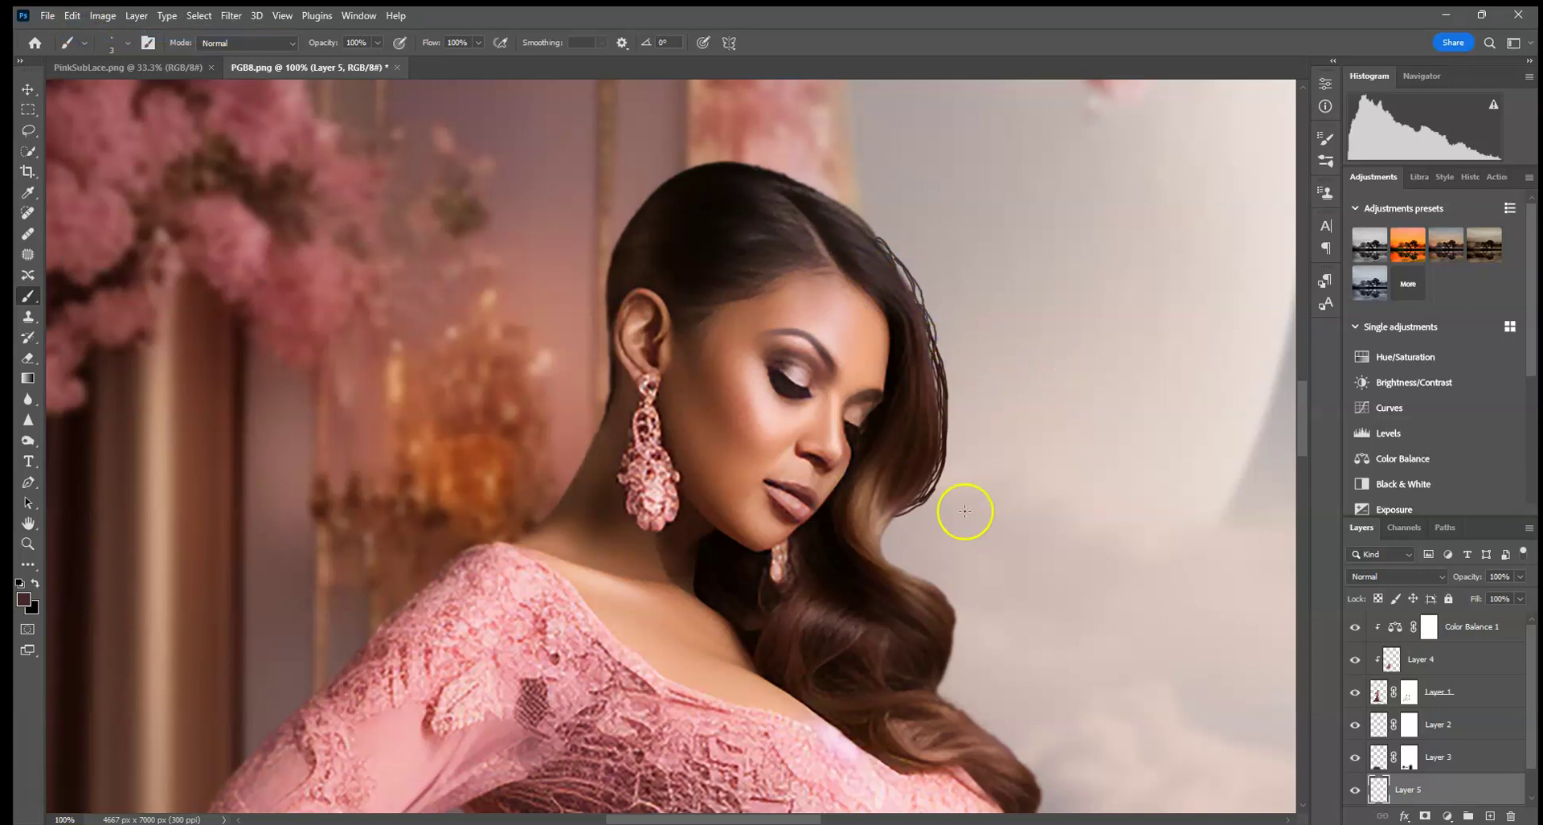
alt+click(944, 617)
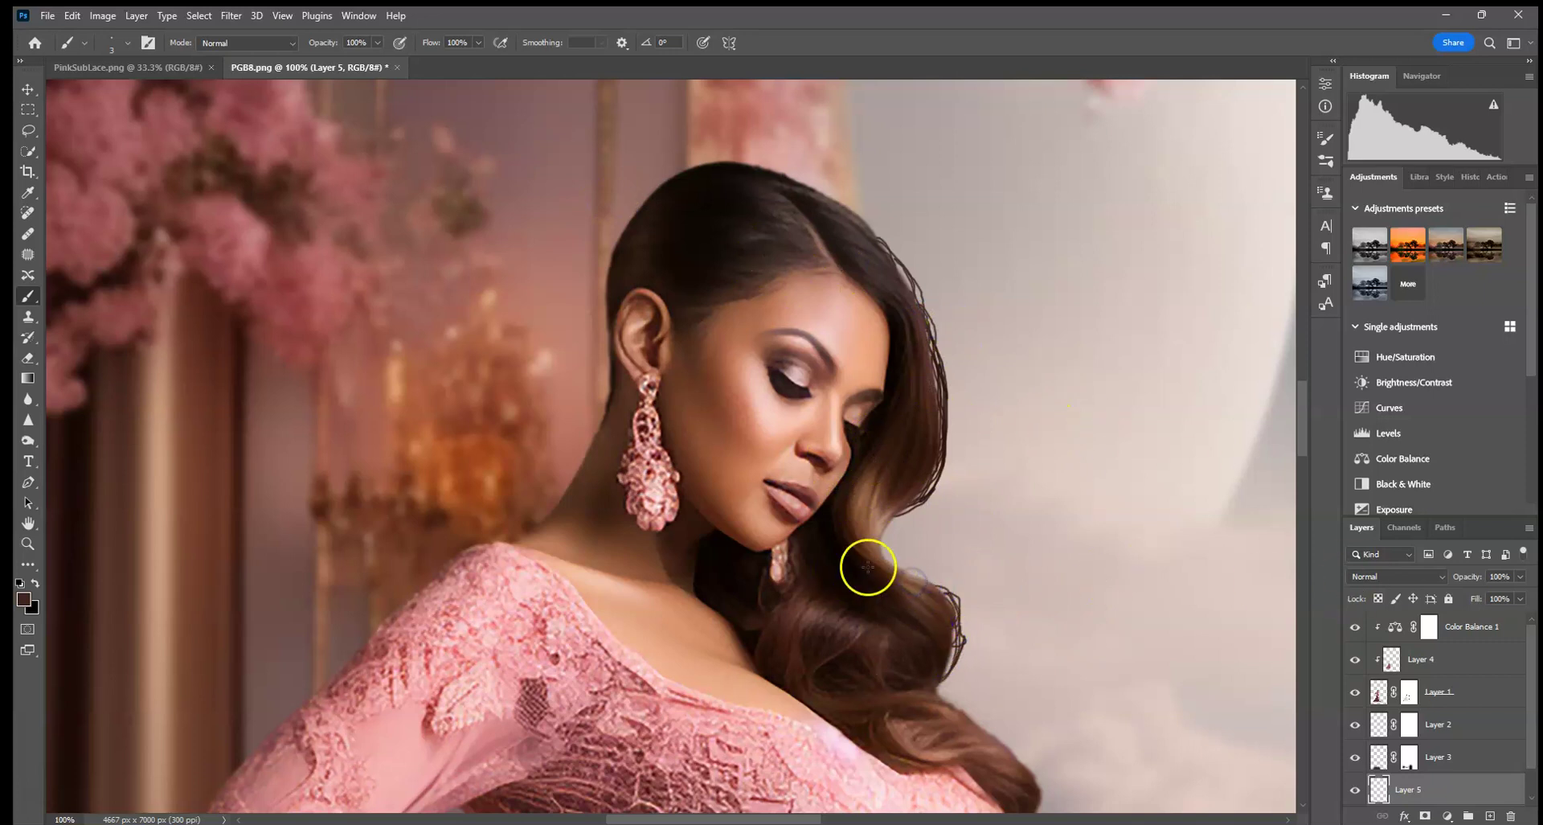
Apply a 3.5 px Gaussian Blur to the hair-strand layer
click(231, 15)
mouse_move(299, 245)
click(474, 297)
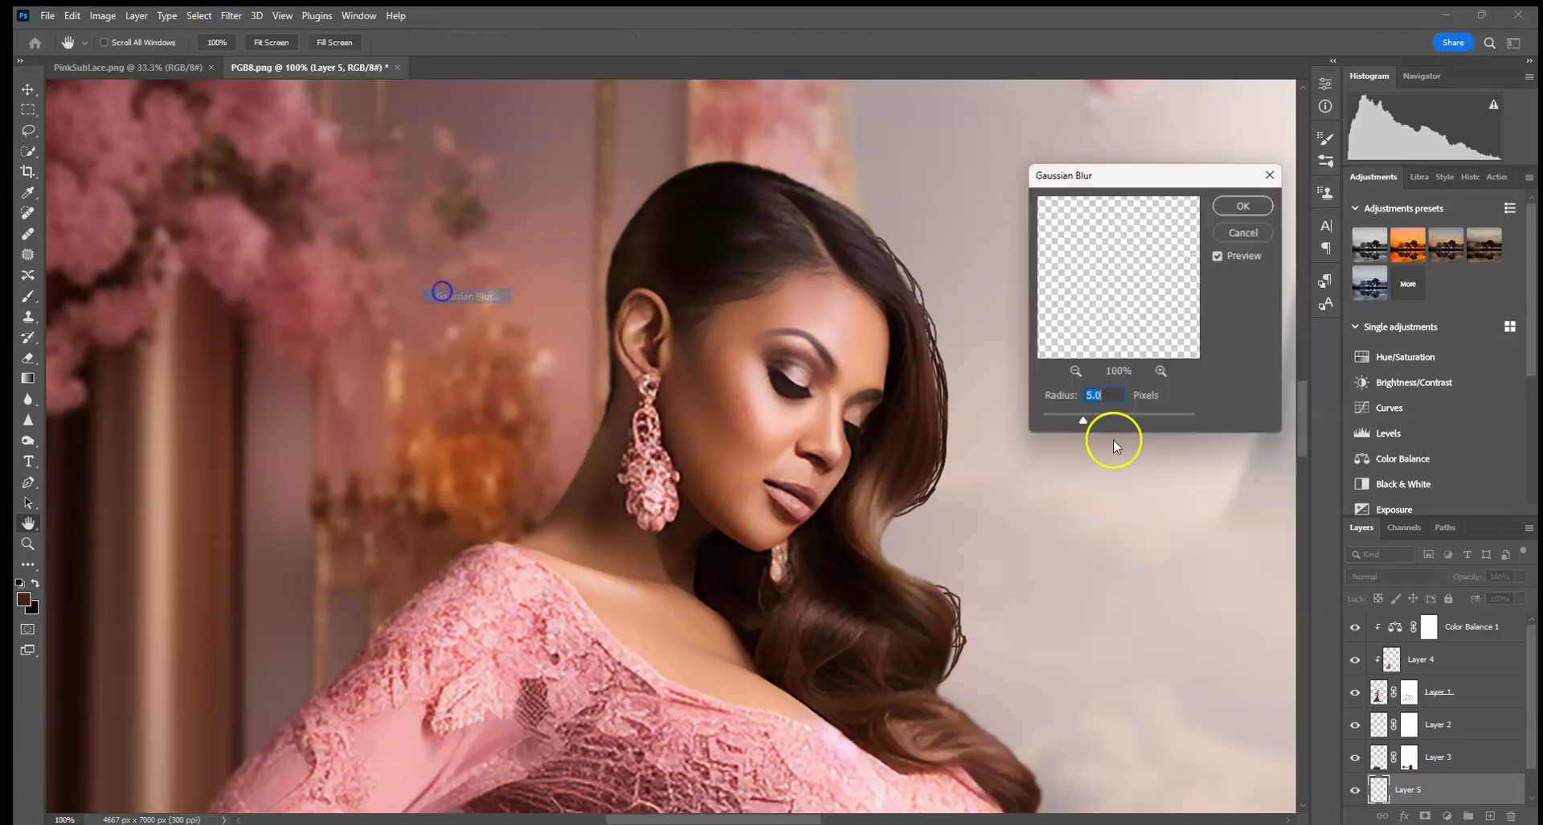
drag(1076, 420, 1063, 423)
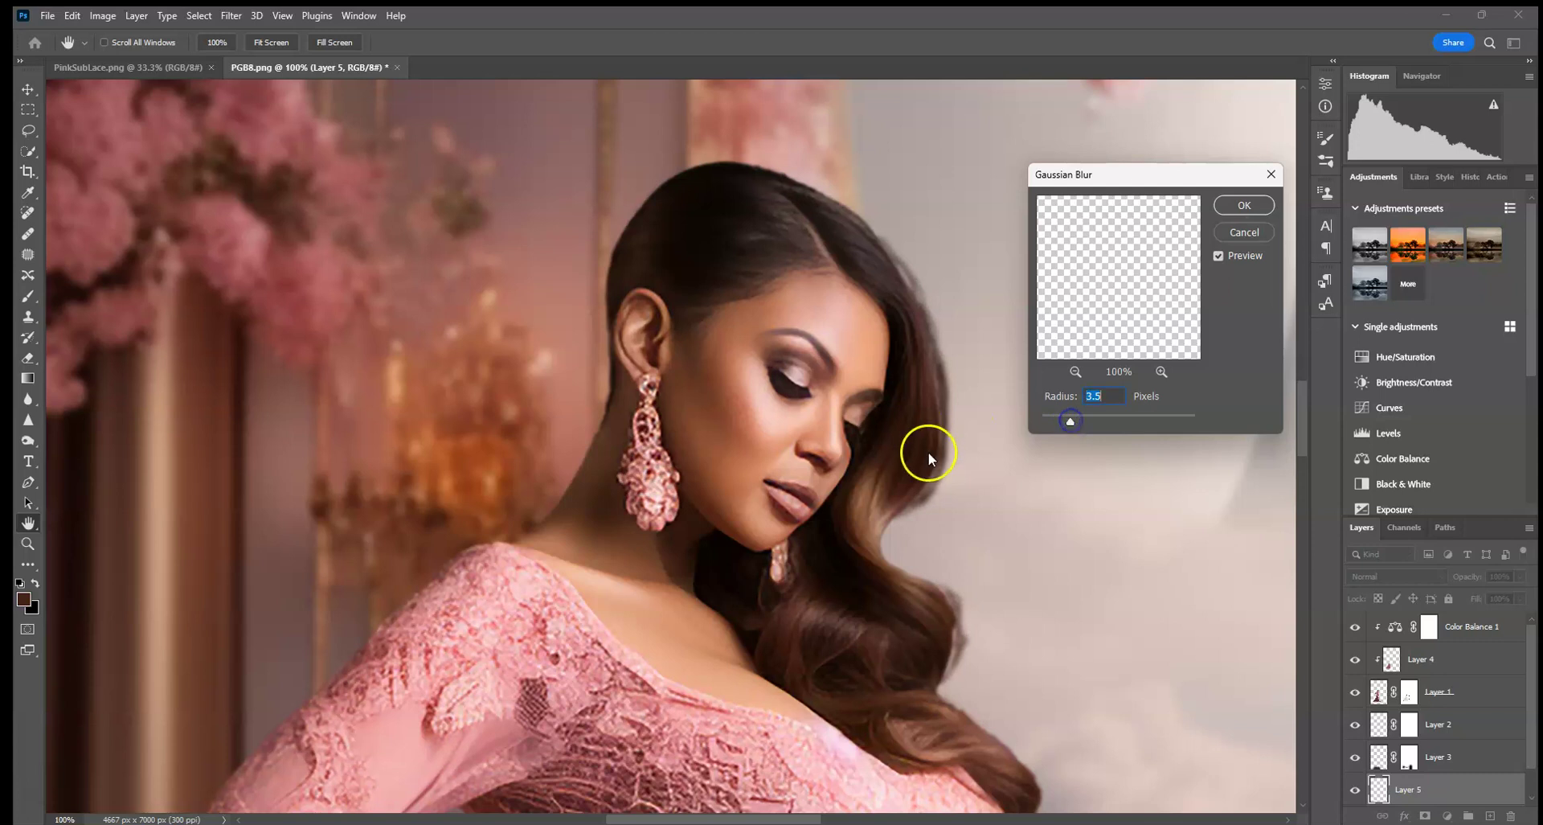
click(1245, 206)
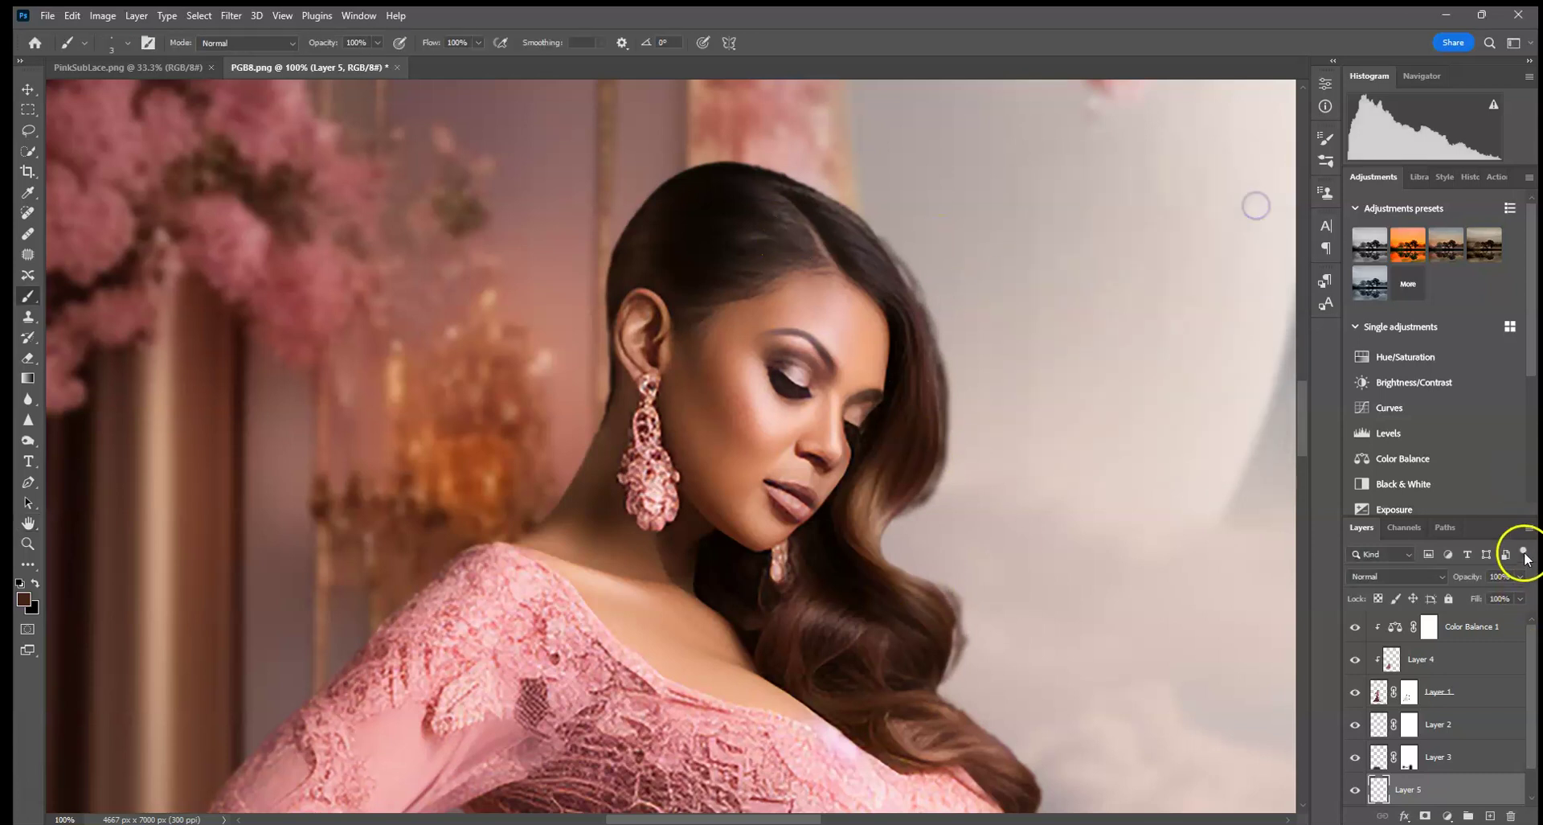
Fade the hair-strand layer's opacity, then delete Layer 5
click(1521, 576)
drag(1503, 595, 1494, 598)
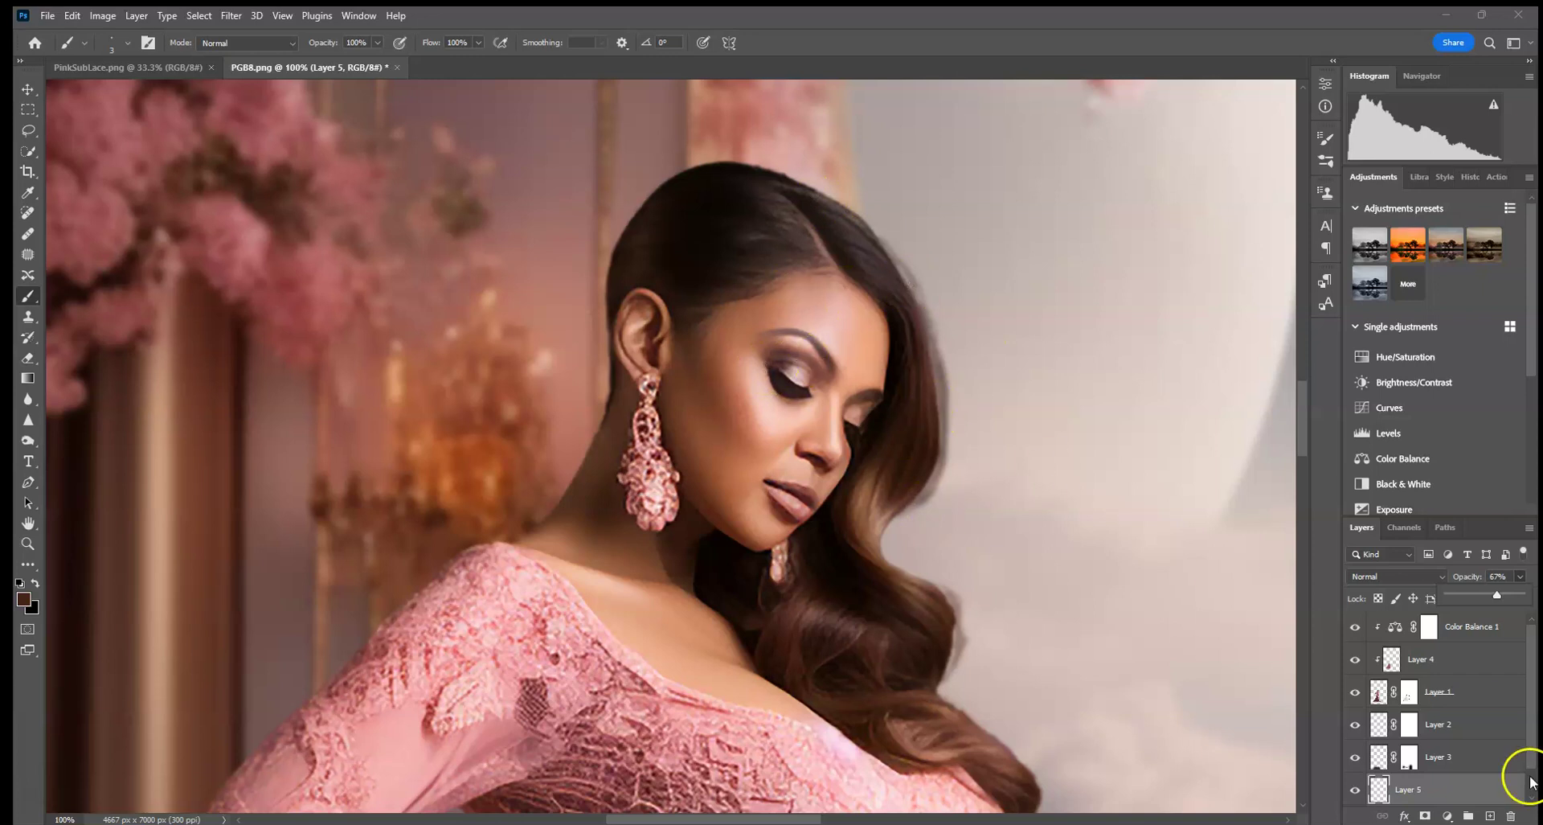
scroll(1503, 764, down, 1)
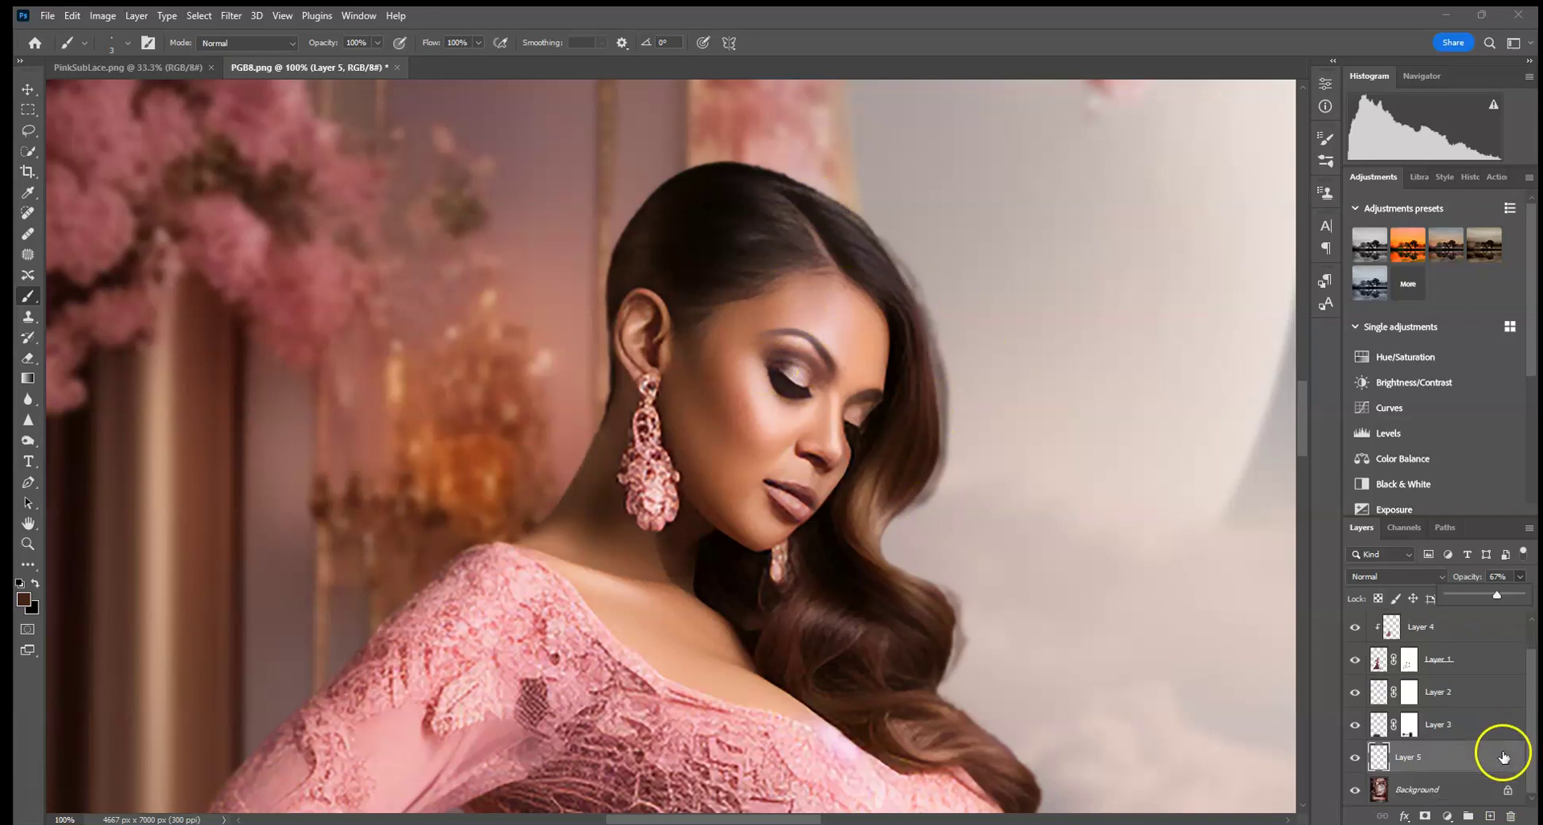
drag(1506, 765, 1513, 814)
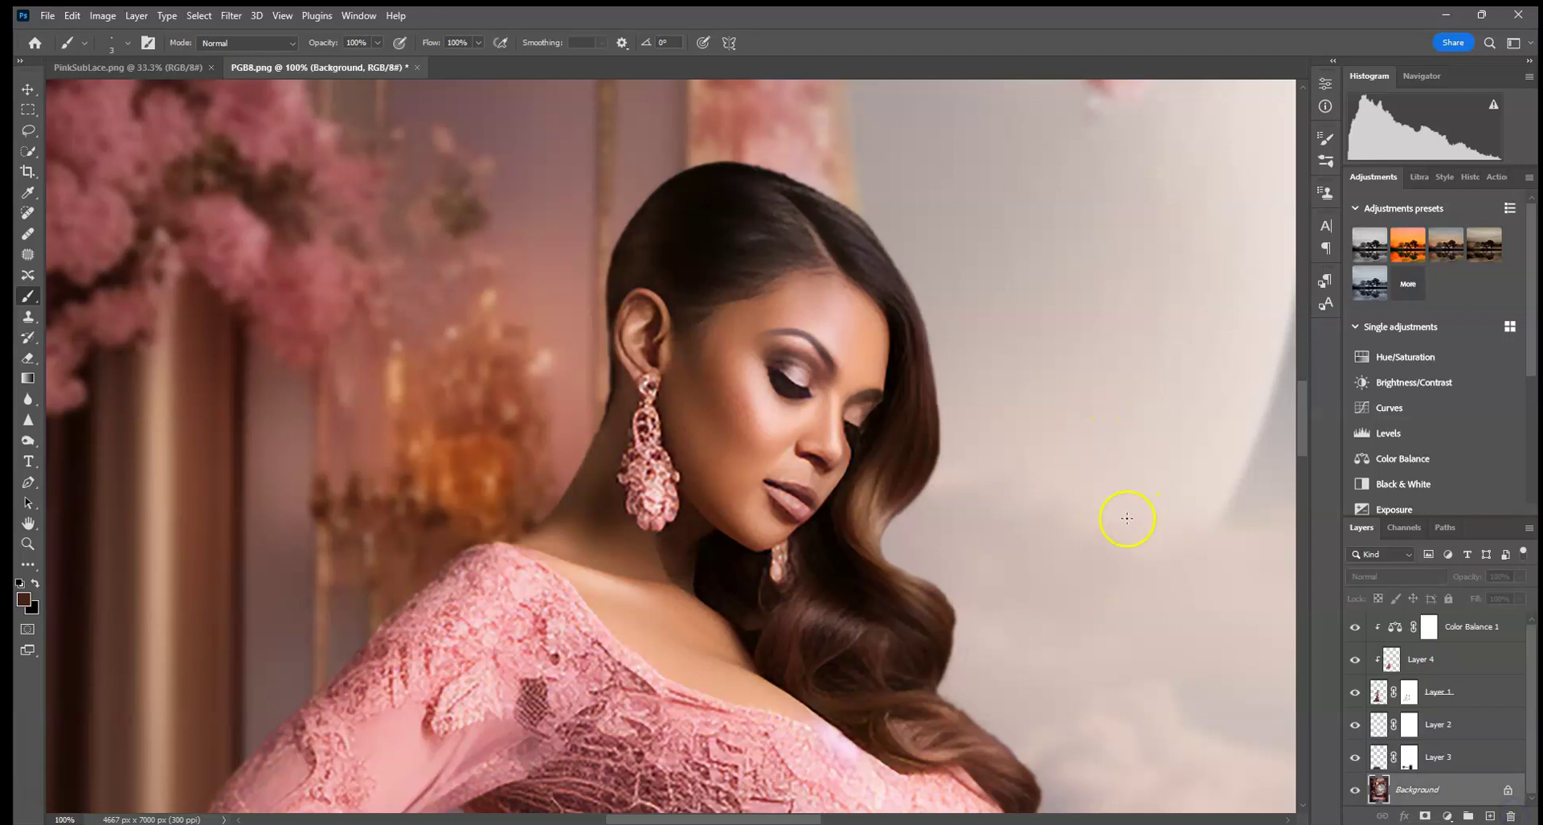
Add a Curves layer clipped to the model, pulling input 142 down to output 123
key(ctrl+0)
key(ctrl+minus)
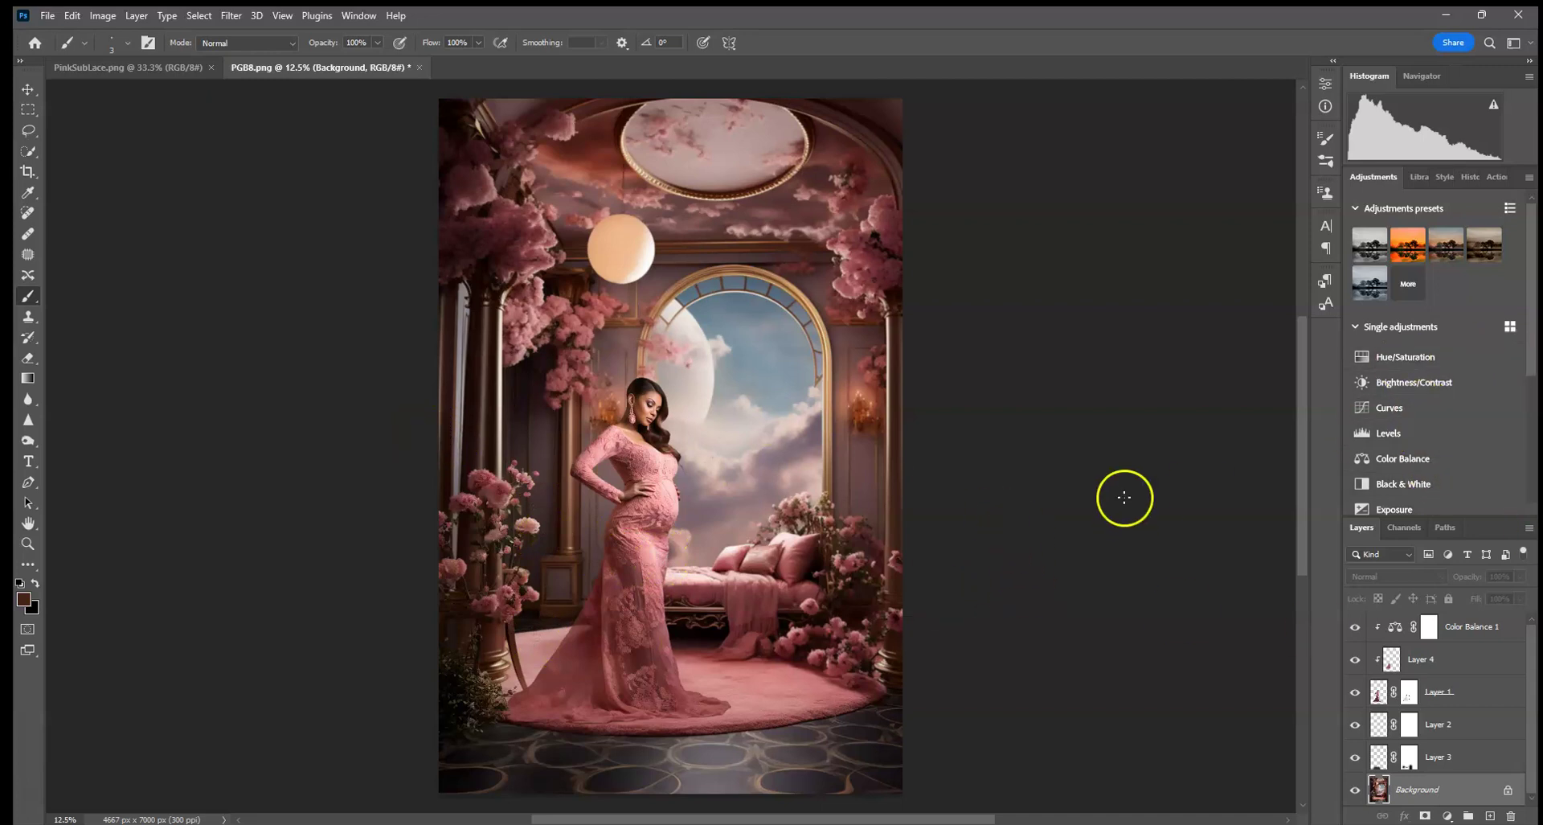
click(1390, 409)
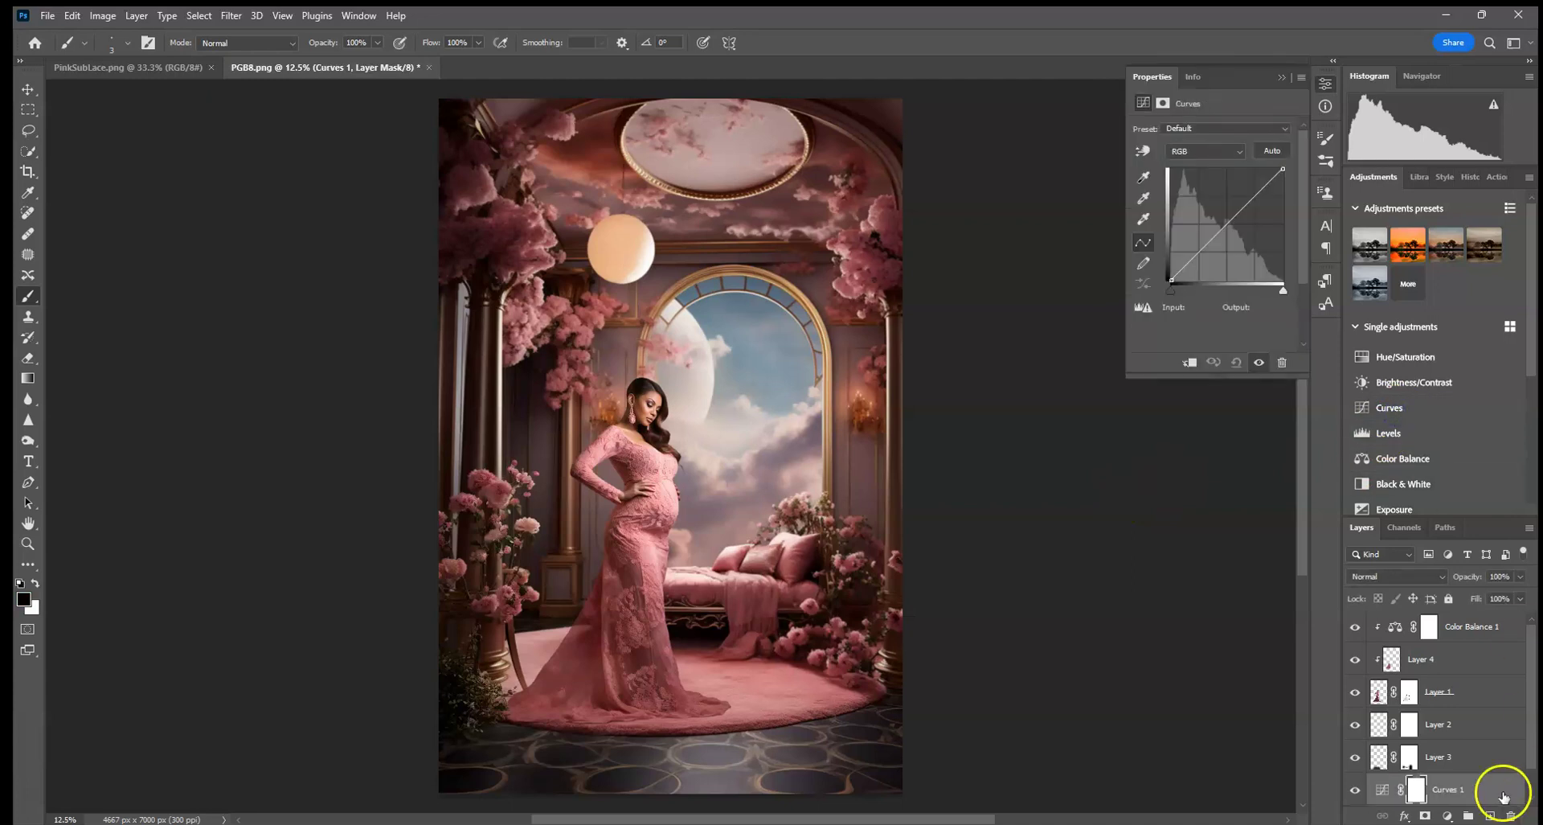
drag(1503, 796, 1498, 693)
drag(1229, 222, 1234, 226)
click(1356, 693)
click(1355, 692)
click(1281, 61)
Make Layer 1 active and set up the Dodge tool at 1102 px
click(1379, 723)
alt+click(452, 671)
click(28, 440)
click(77, 440)
click(113, 42)
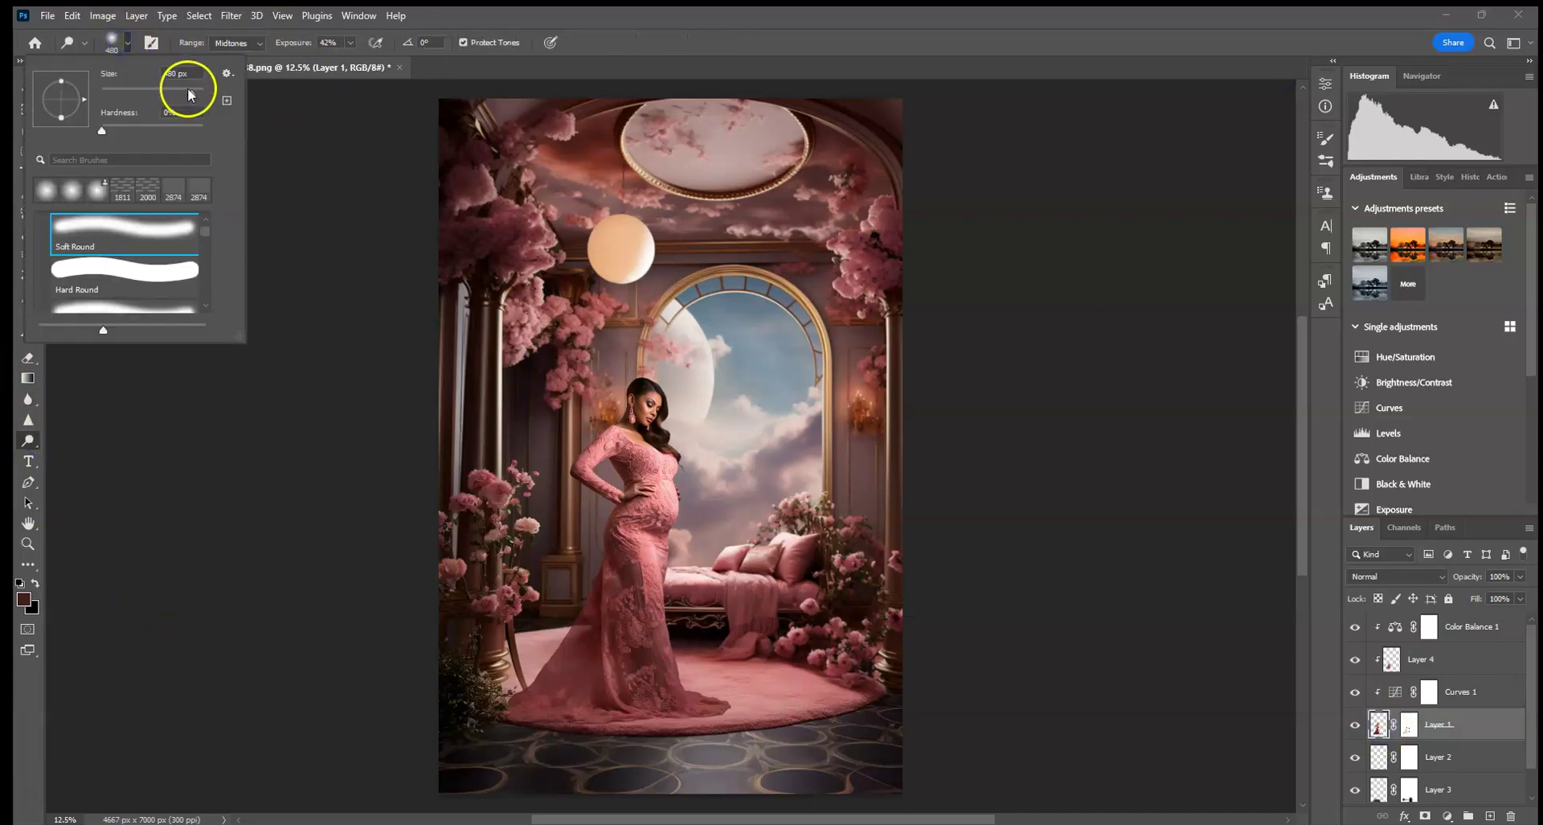
drag(193, 95, 199, 94)
click(653, 401)
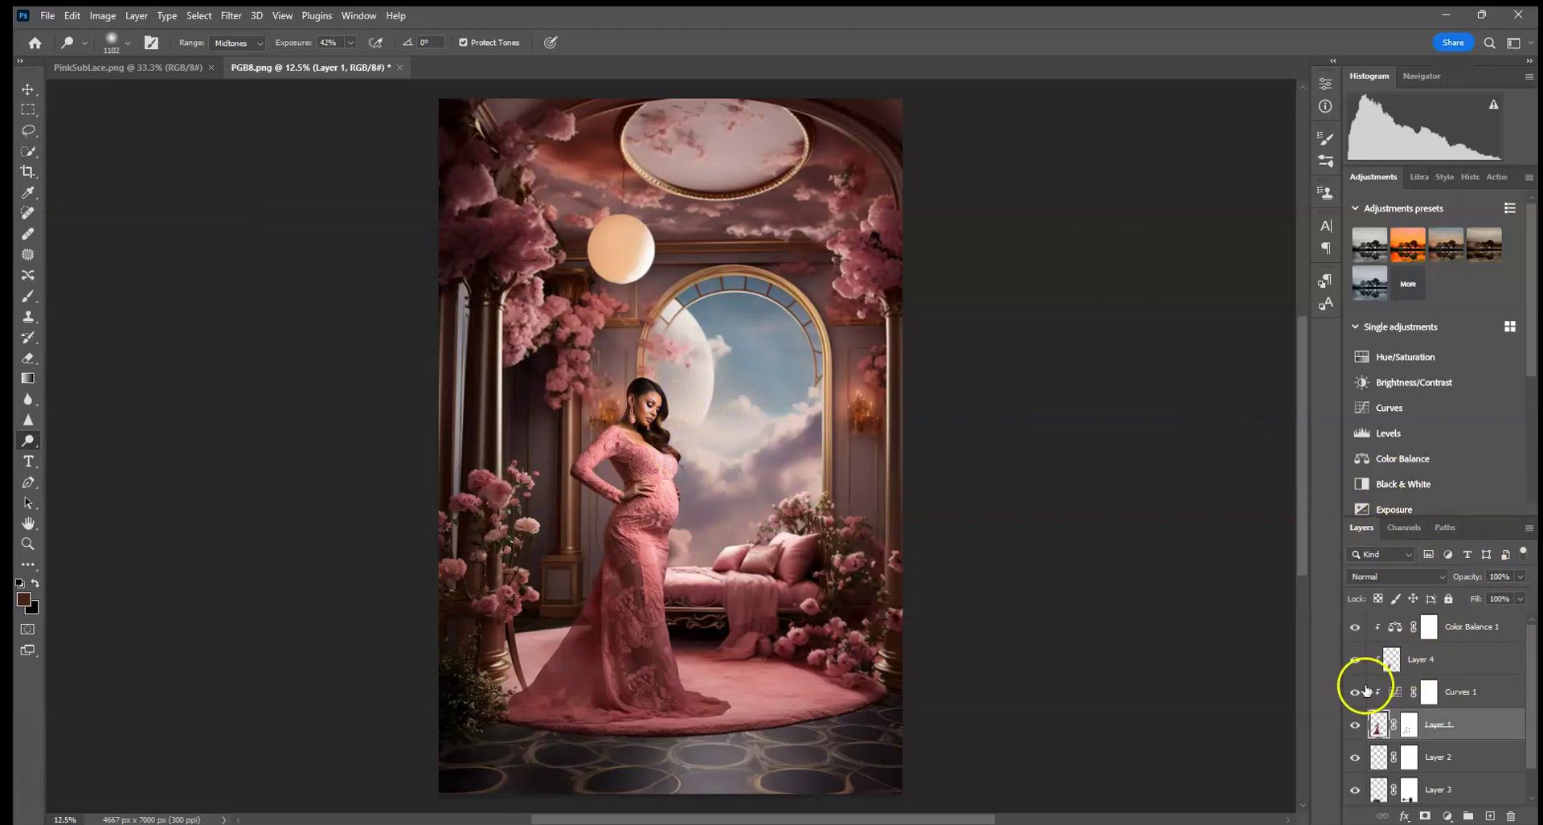
click(1355, 725)
click(1356, 727)
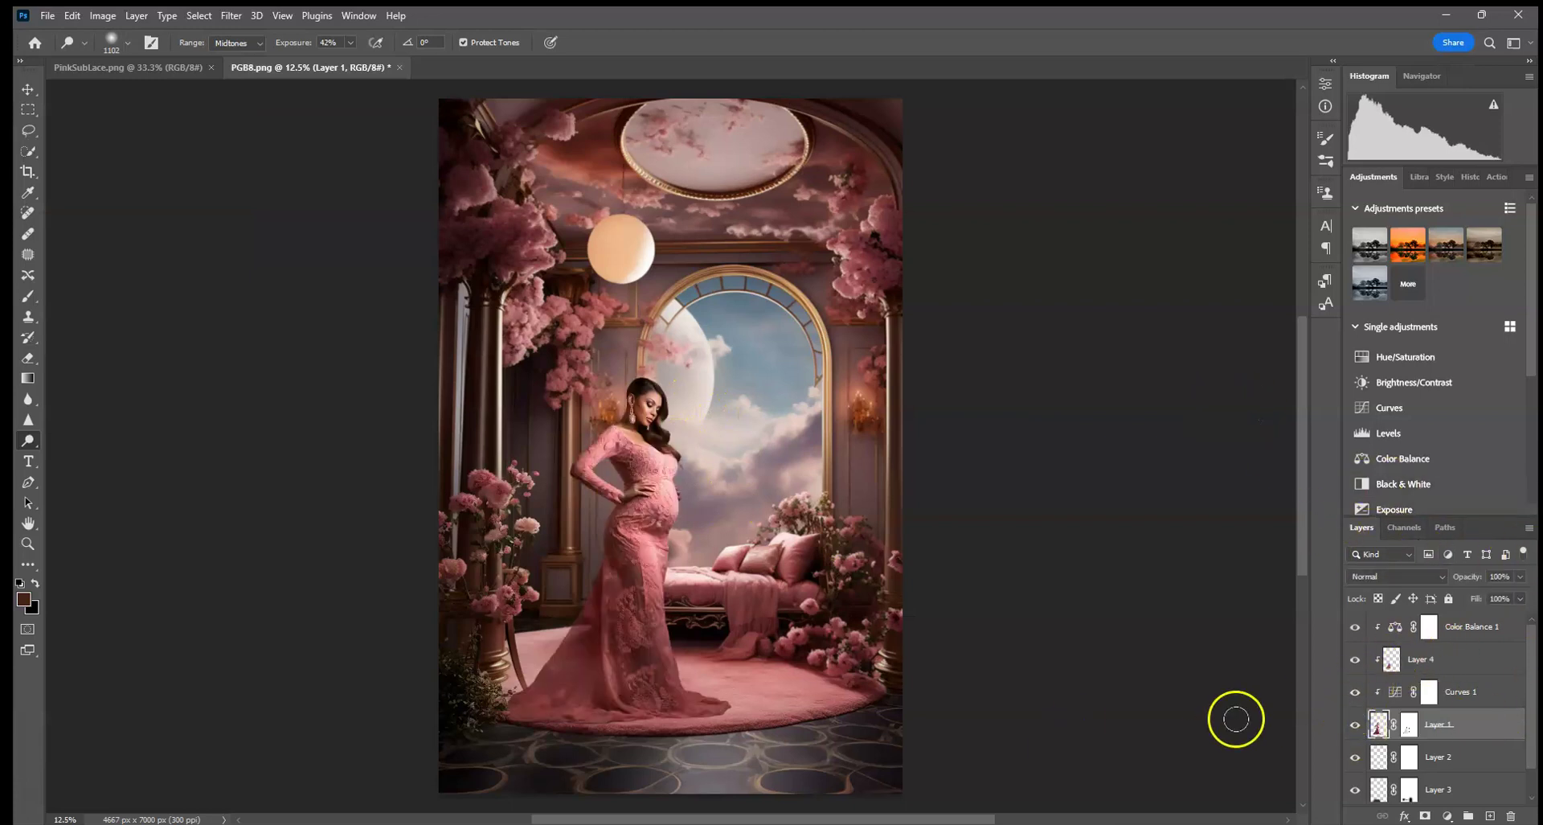
In the History panel, compare against the original snapshot, then return to the latest state
click(1470, 176)
scroll(1522, 321, up, 10)
click(1483, 215)
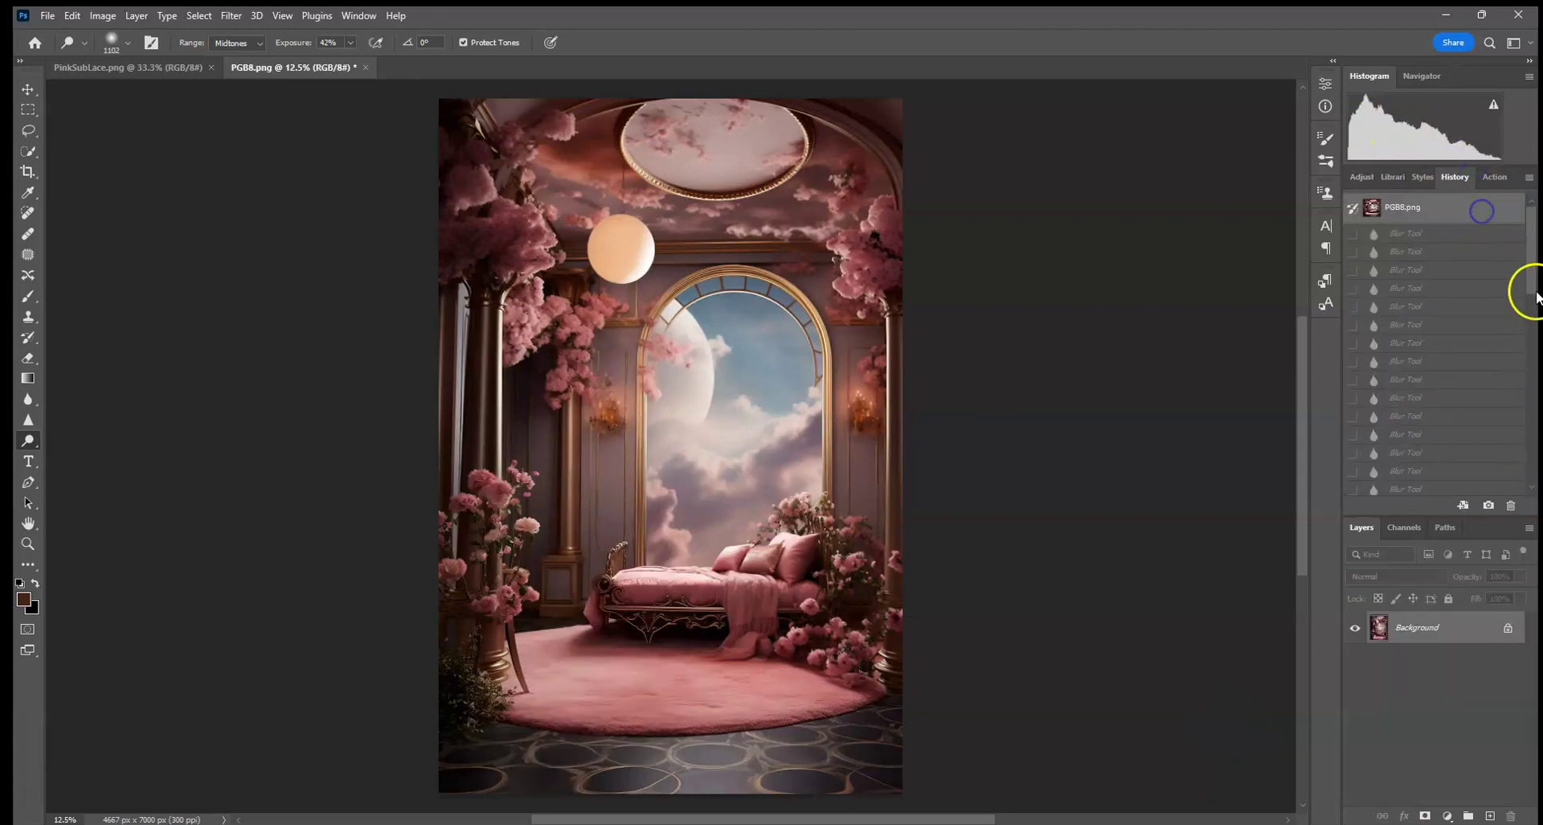
scroll(1519, 259, down, 10)
click(1422, 486)
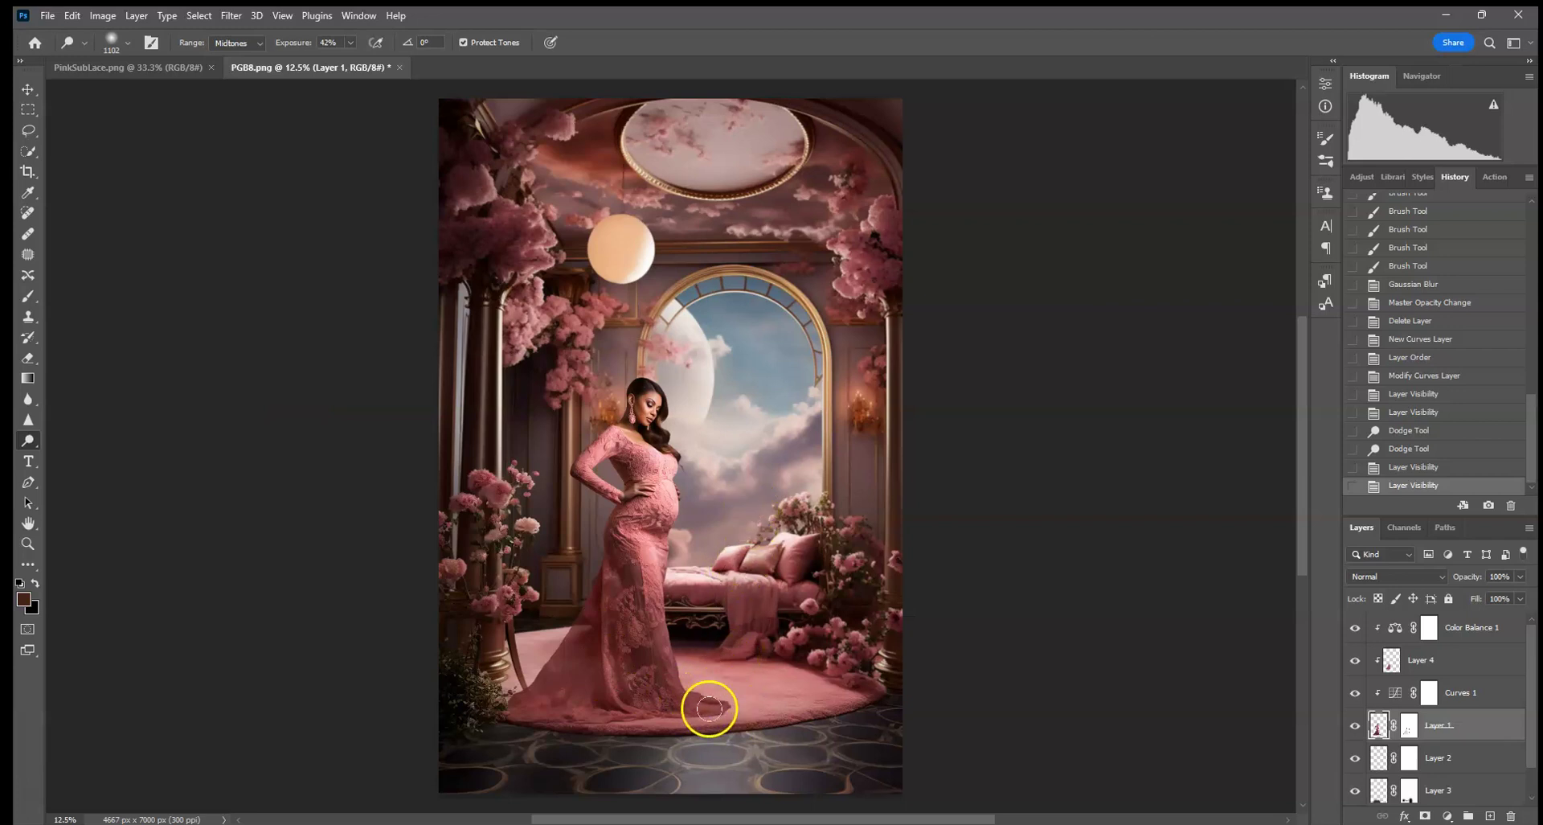
Dodge the rug beside the gown hem and up the gown's lower left train at Midtones, 42%
mouse_move(717, 686)
mouse_down()
mouse_move(724, 707)
mouse_move(720, 692)
mouse_move(685, 695)
mouse_move(677, 658)
mouse_move(721, 696)
mouse_move(769, 692)
mouse_up()
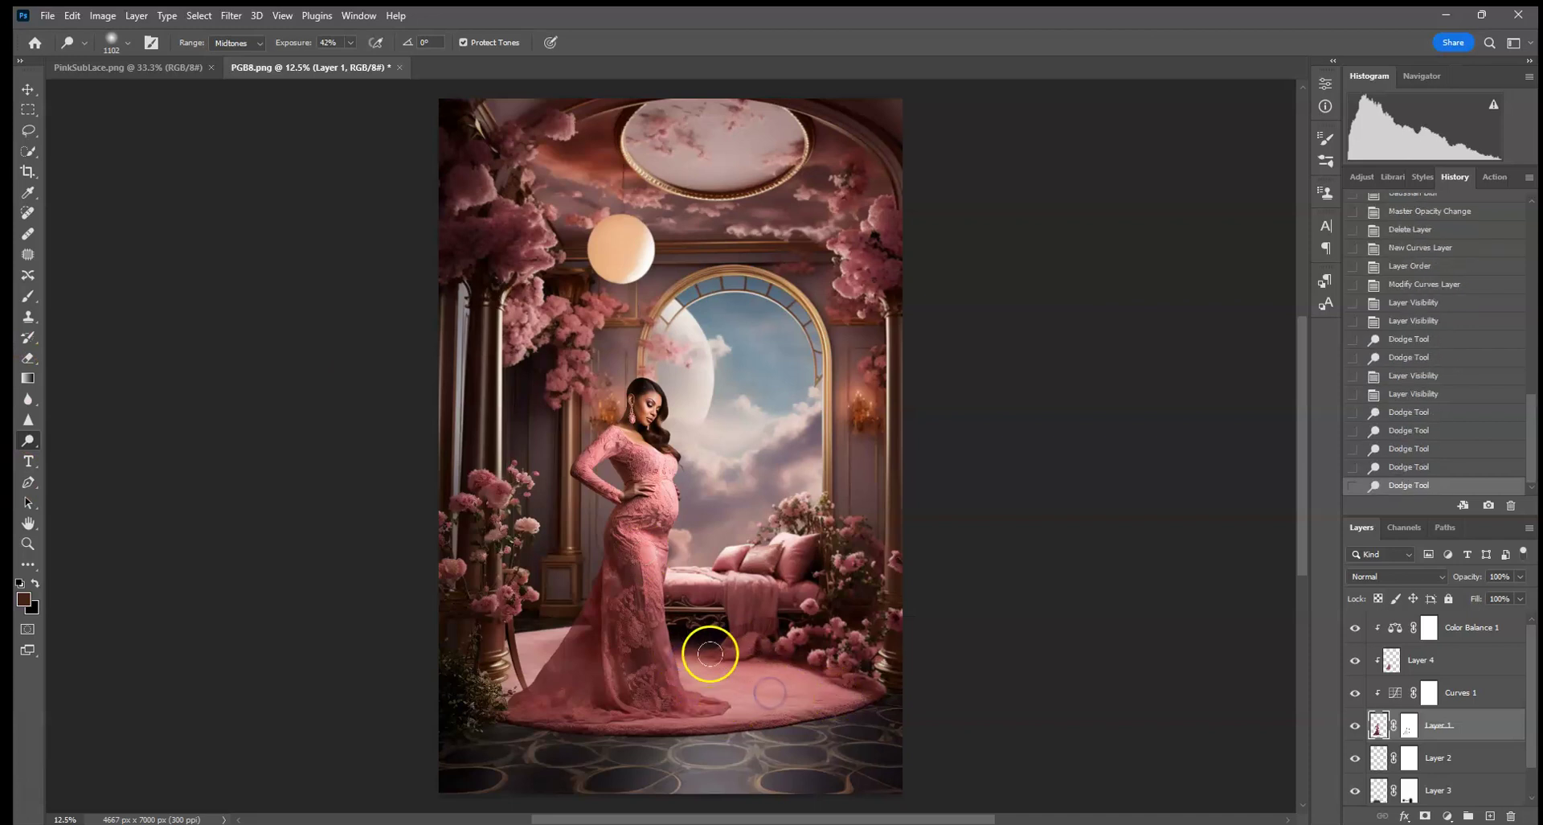
drag(708, 646, 700, 651)
click(744, 686)
click(714, 677)
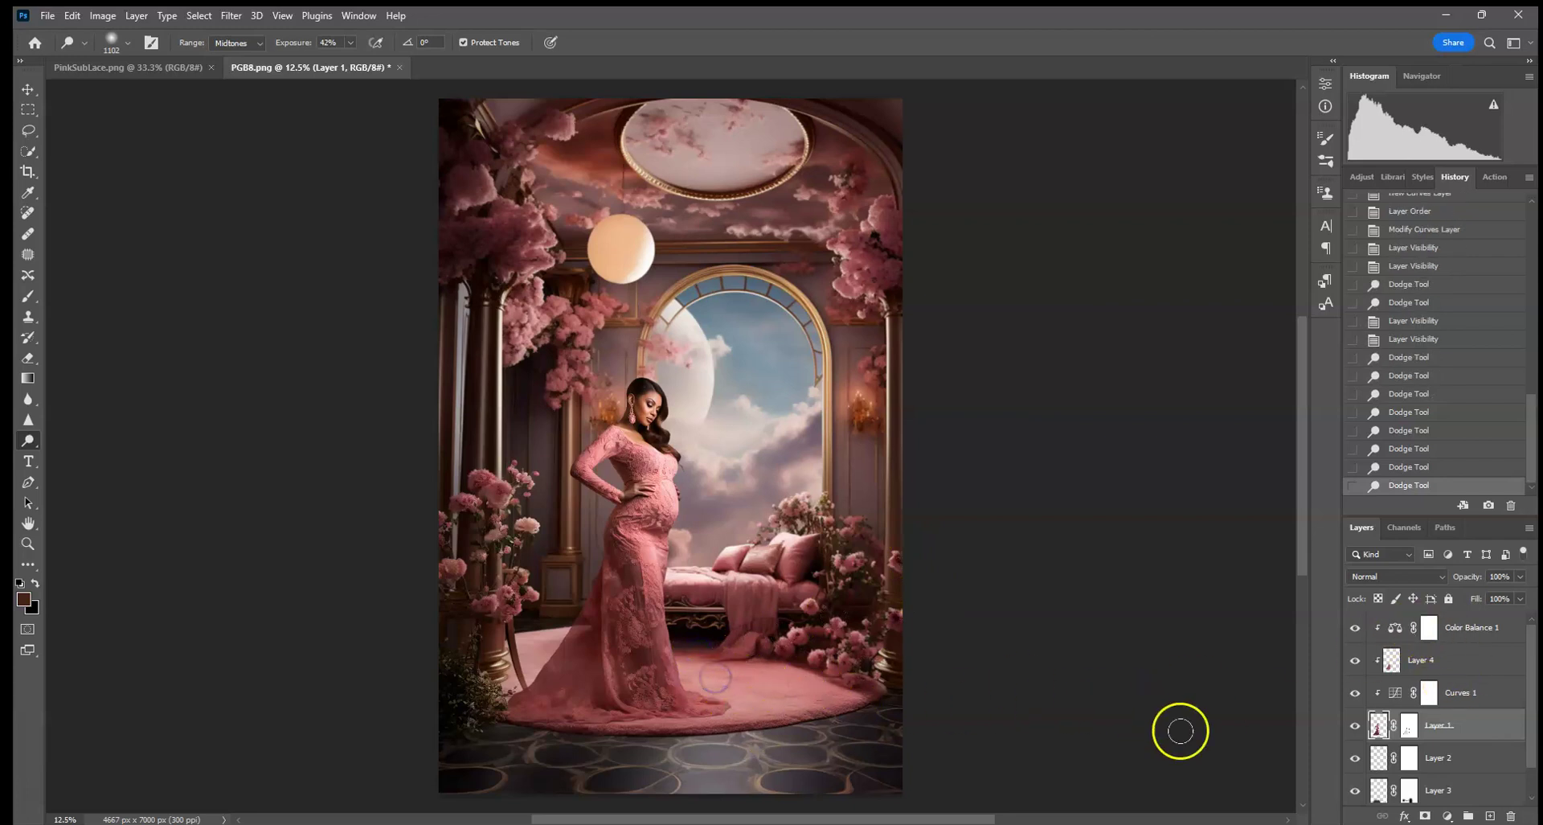
drag(784, 696, 706, 703)
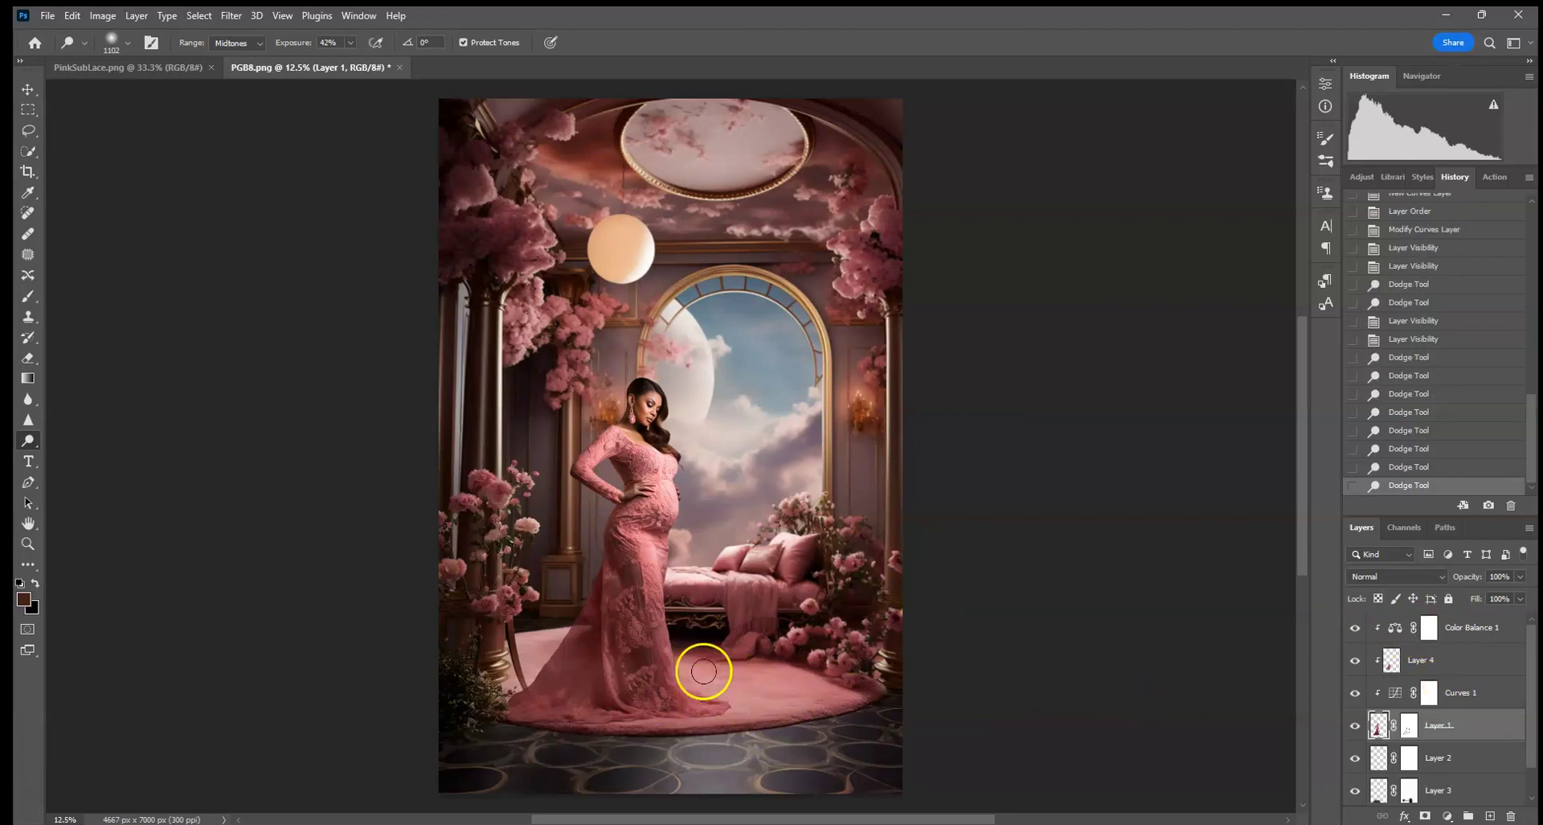
drag(688, 649, 688, 613)
click(691, 564)
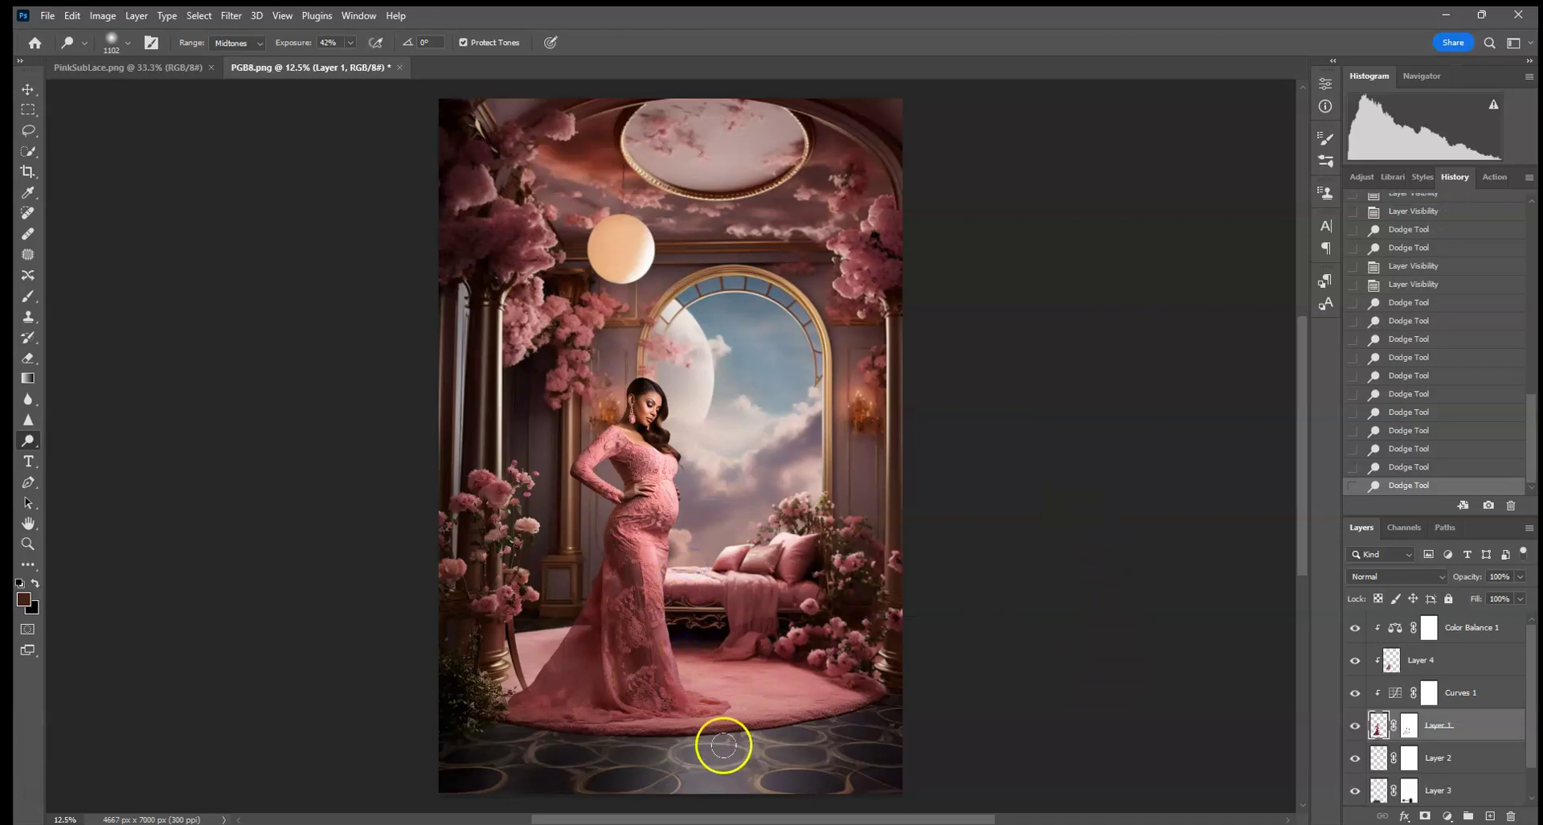
click(519, 679)
click(542, 648)
click(547, 618)
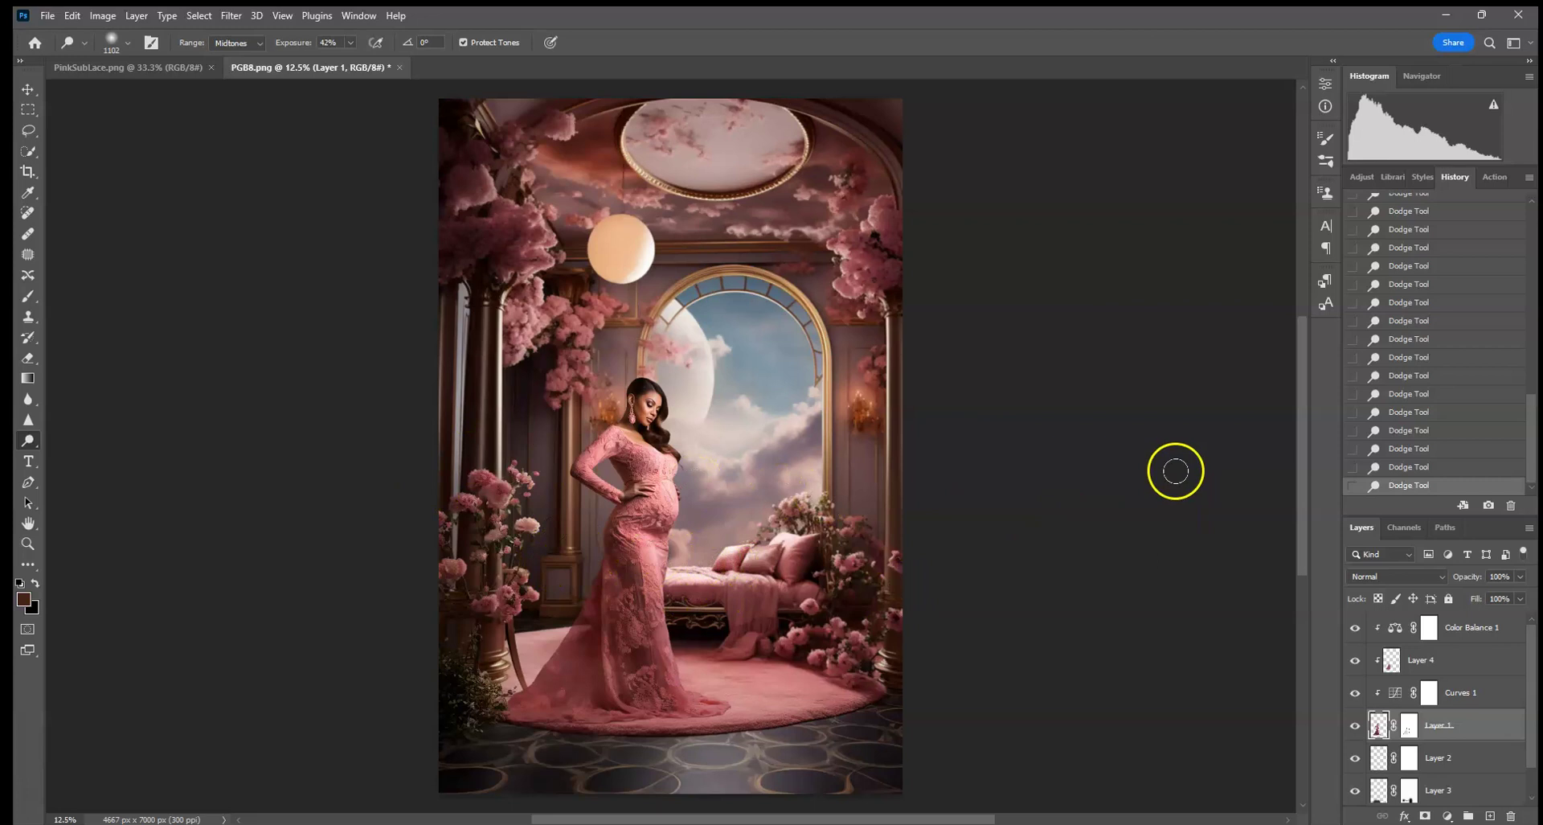
scroll(1527, 708, down, 2)
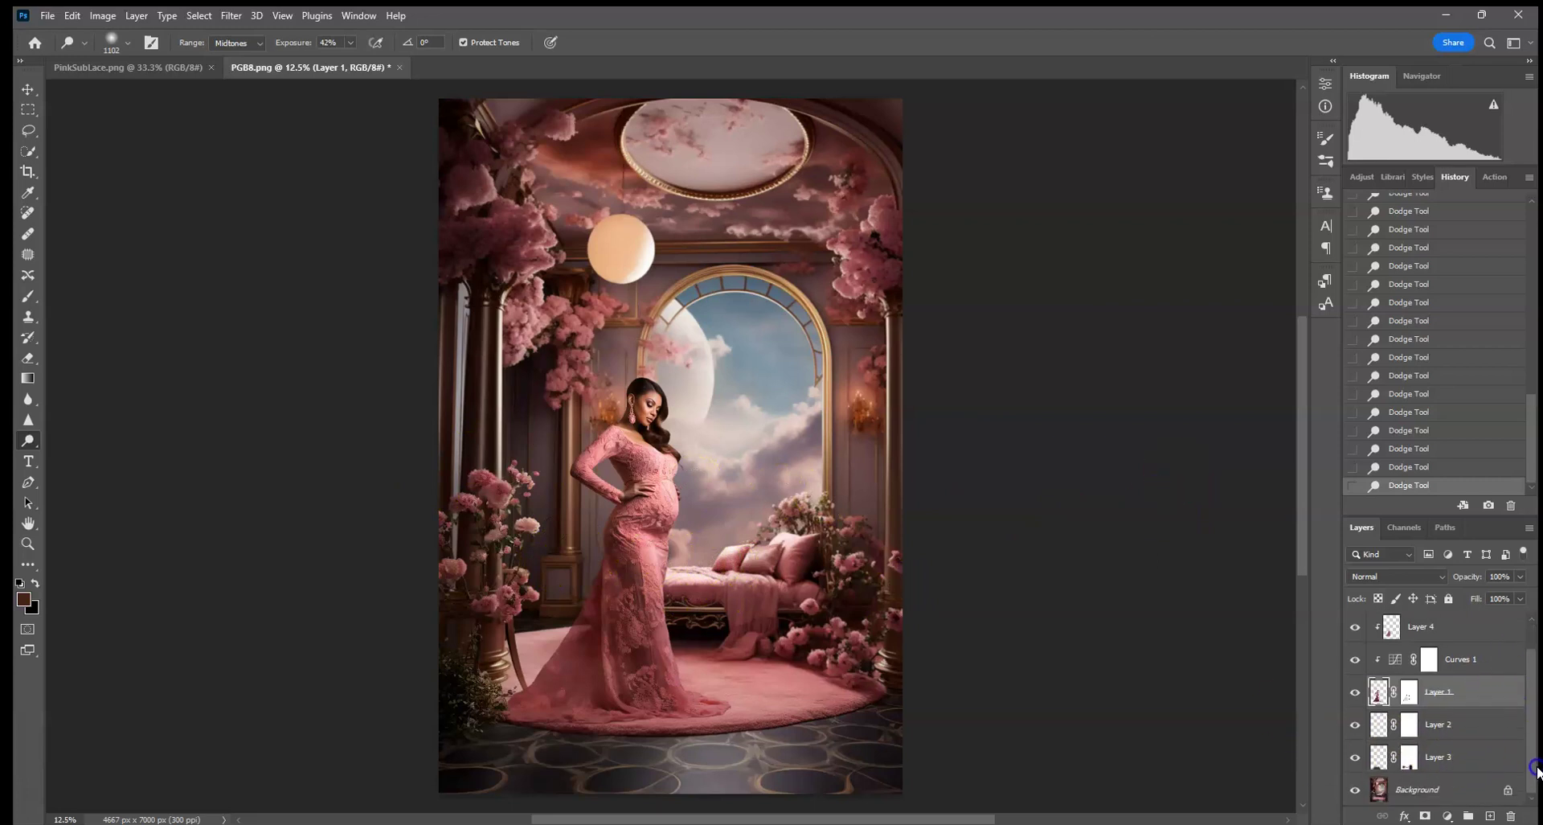